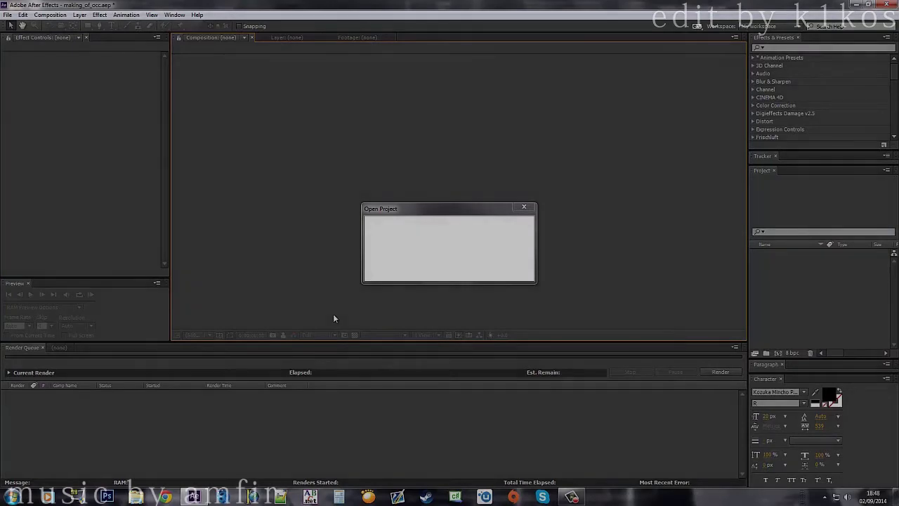
Dismiss the warning and reopen occ148_part1.aep from the recent projects list
key("Return")
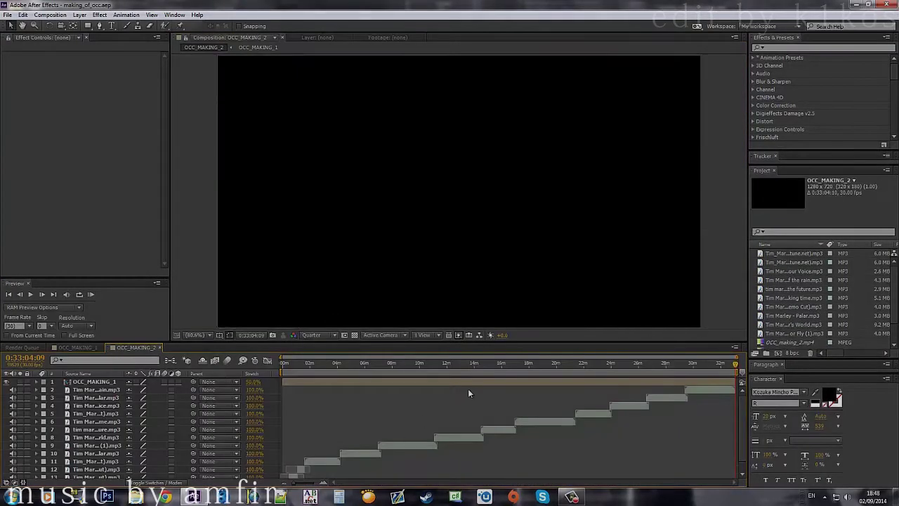
scroll(805, 324, "down", 1)
left_click(7, 14)
mouse_move(42, 45)
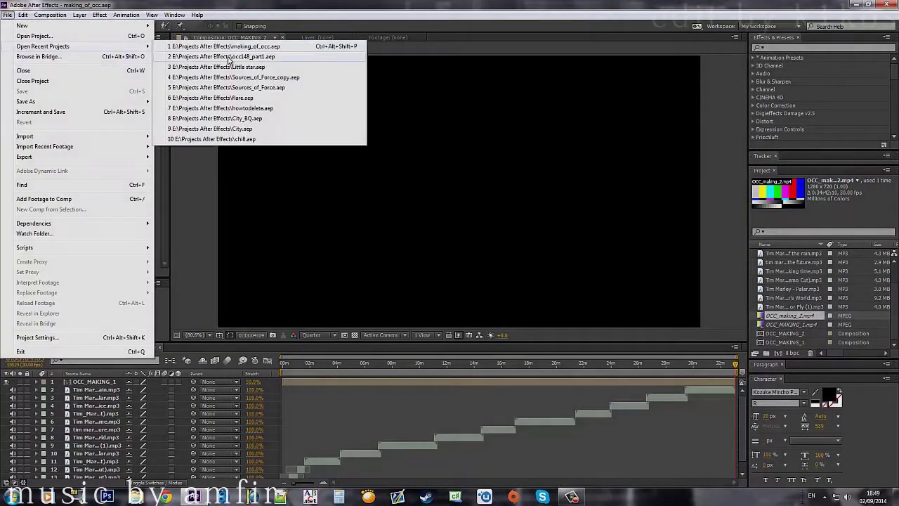
left_click(244, 57)
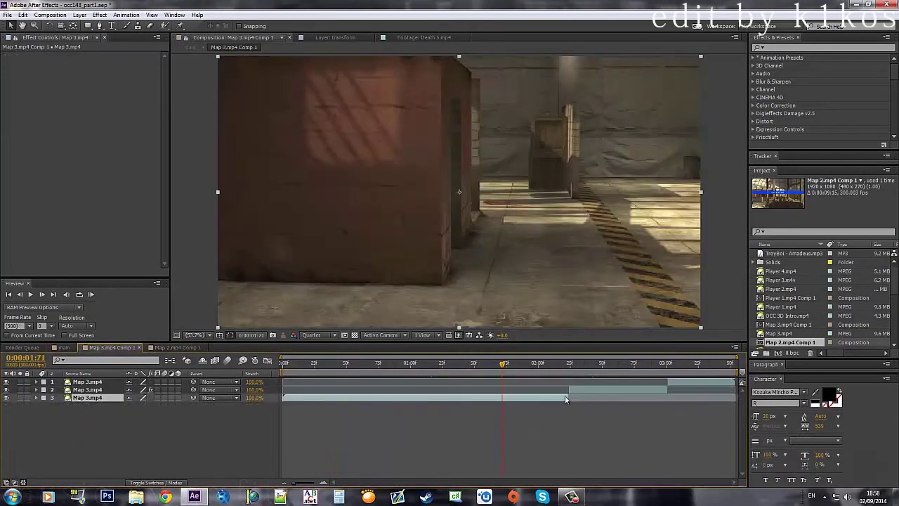
Split the Map 3.mp4 clip at the current frame and apply Track Camera to the second layer
key("alt+bracketright")
left_click(581, 389)
key("alt+bracketleft")
left_click(580, 364)
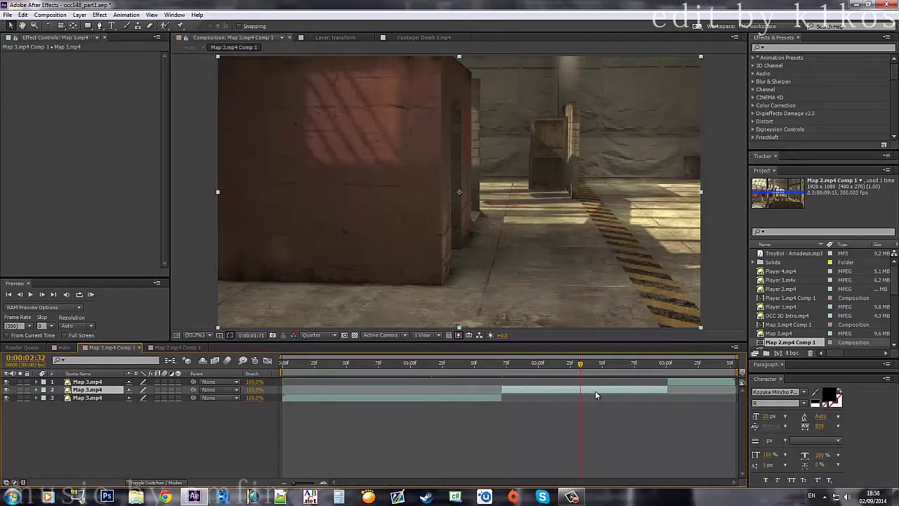
right_click(595, 390)
left_click(637, 326)
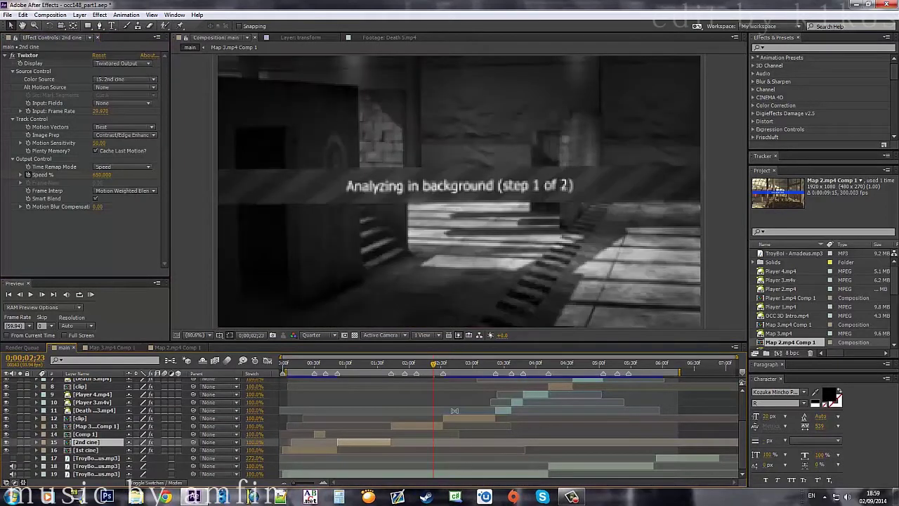
Select the top Map 3.mp4 layer and move the time to about 02;00
left_click(373, 364)
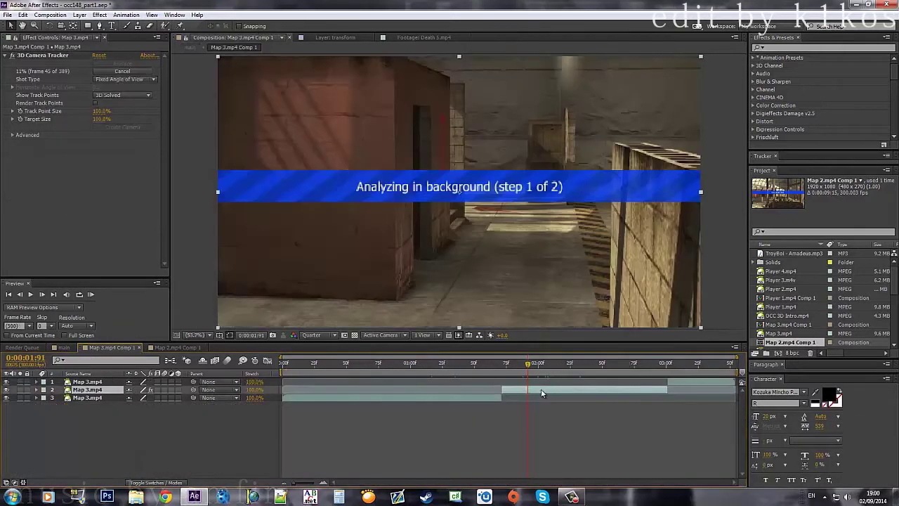
left_click(90, 382)
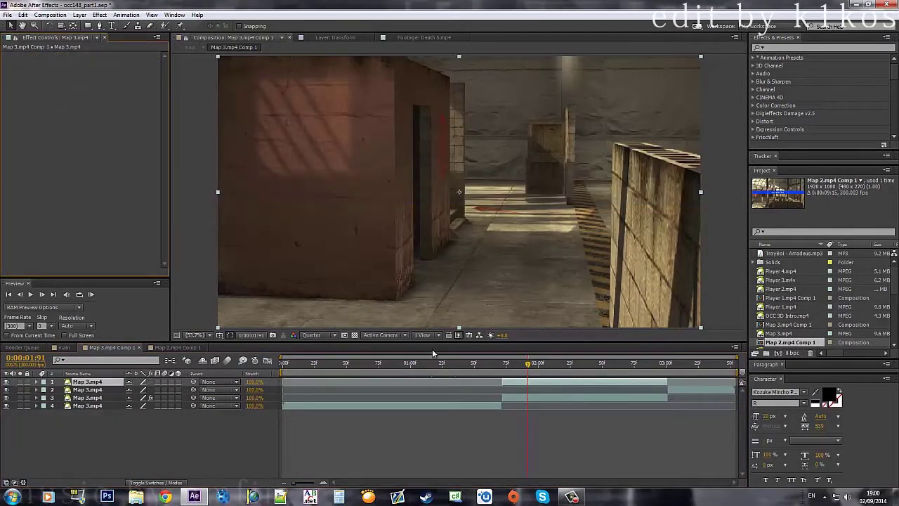
left_click_drag(528, 363, 541, 364)
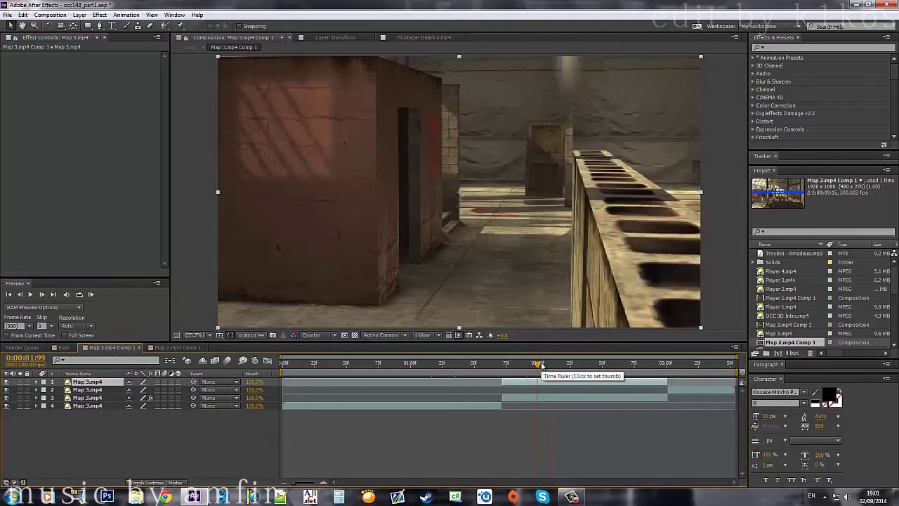
Draw a closed Pen mask around the concrete ledge on the top layer
key("g")
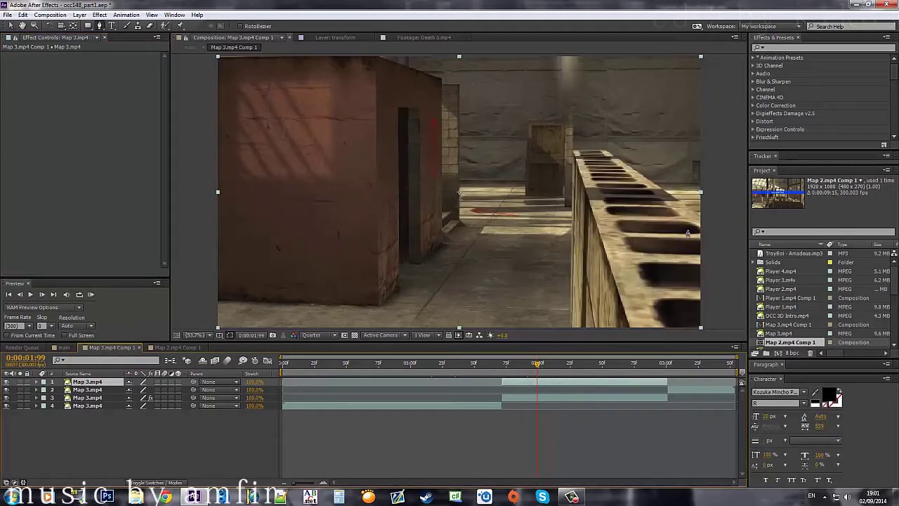
left_click(702, 217)
left_click(604, 151)
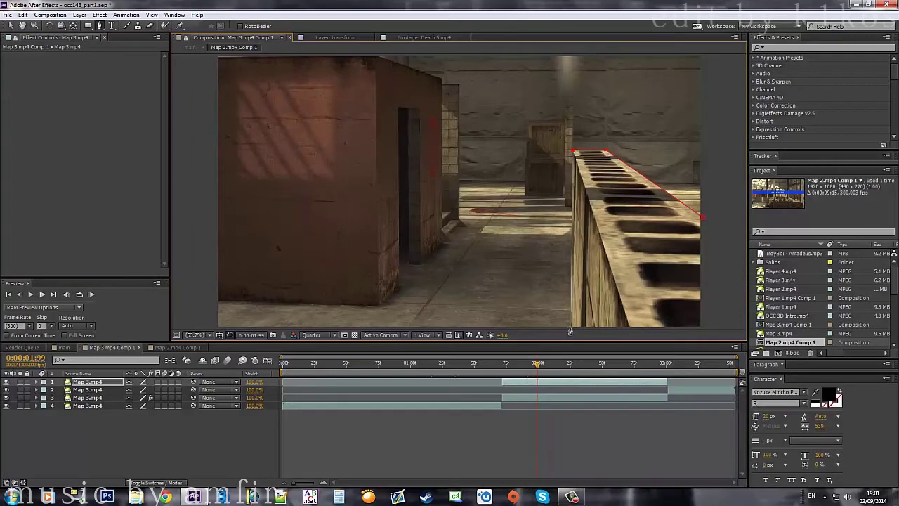
left_click(570, 332)
key("comma")
key("comma")
key("comma")
left_click(584, 269)
left_click(571, 203)
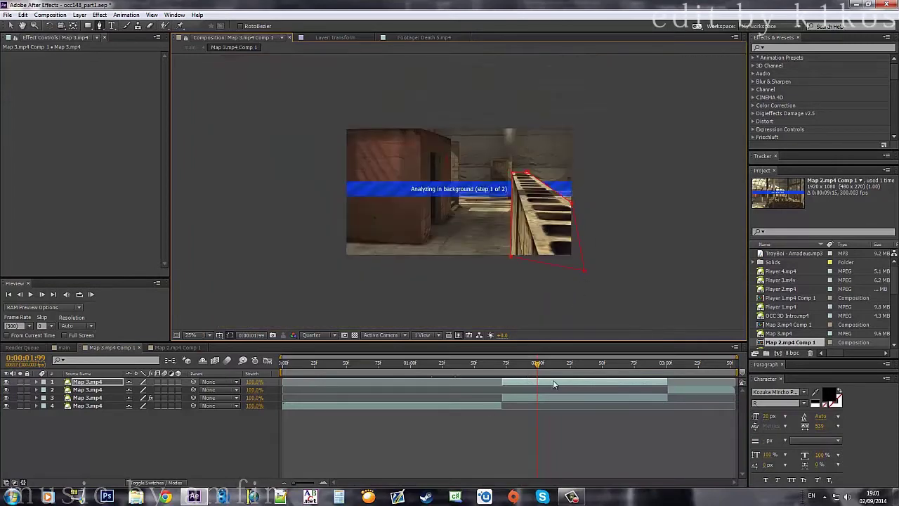
Enable Mask Path keyframes and advance a few frames to check the mask fit
key("alt+m")
key("Page_Down")
key("Page_Down")
key("Page_Down")
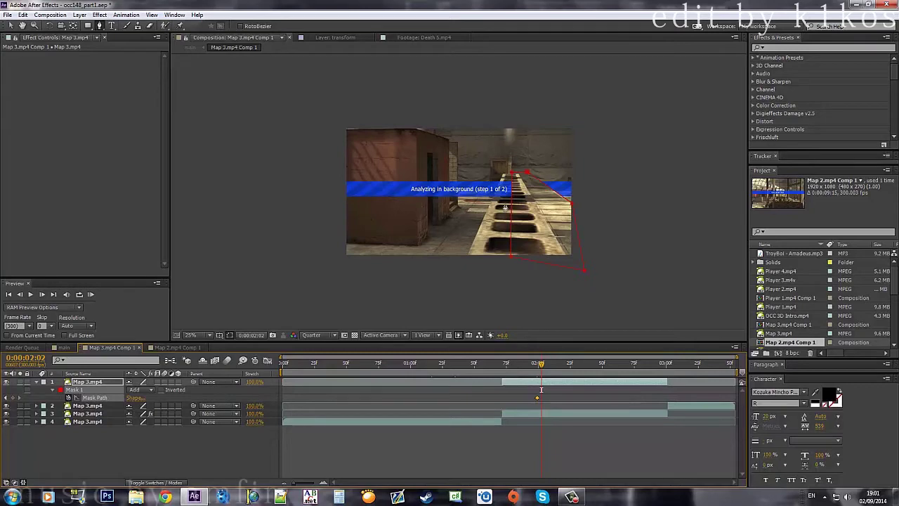
key("period")
key("period")
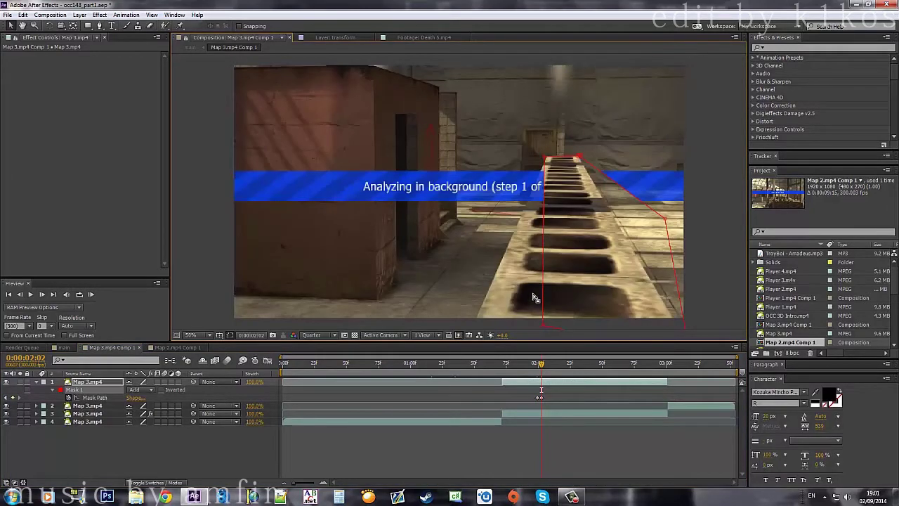
key("comma")
key("period")
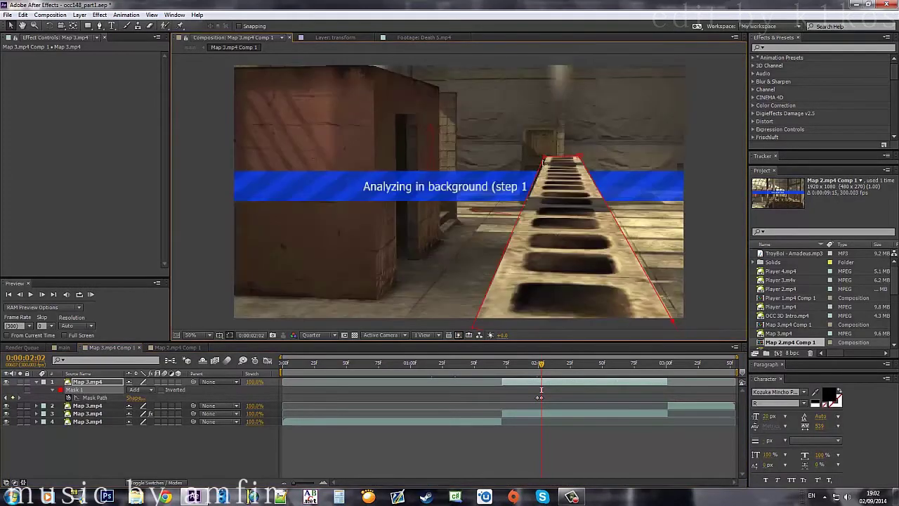
key("Page_Down")
key("Page_Down")
key("Page_Down")
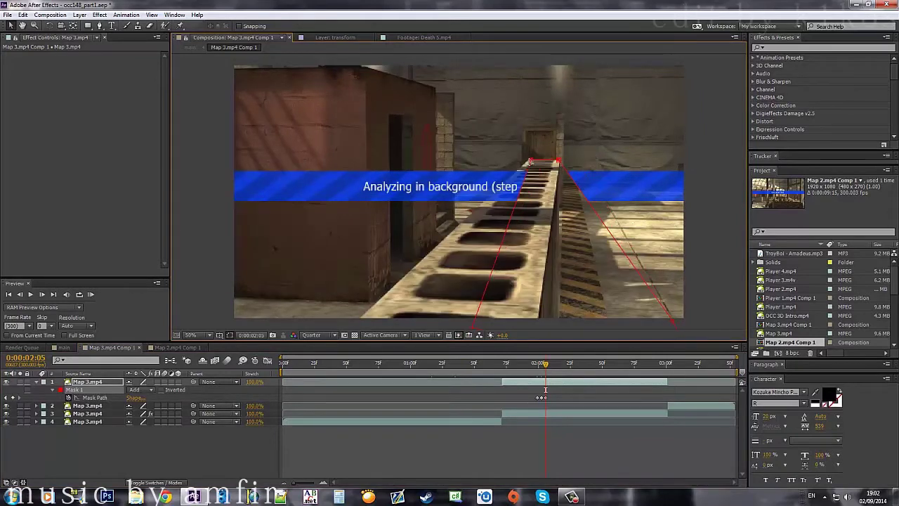
key("comma")
Realign Mask 1's top vertices onto the ledge edge over the first few frames
mouse_move(566, 257)
left_mouse_down()
mouse_move(499, 267)
mouse_move(508, 266)
left_mouse_up()
key("period")
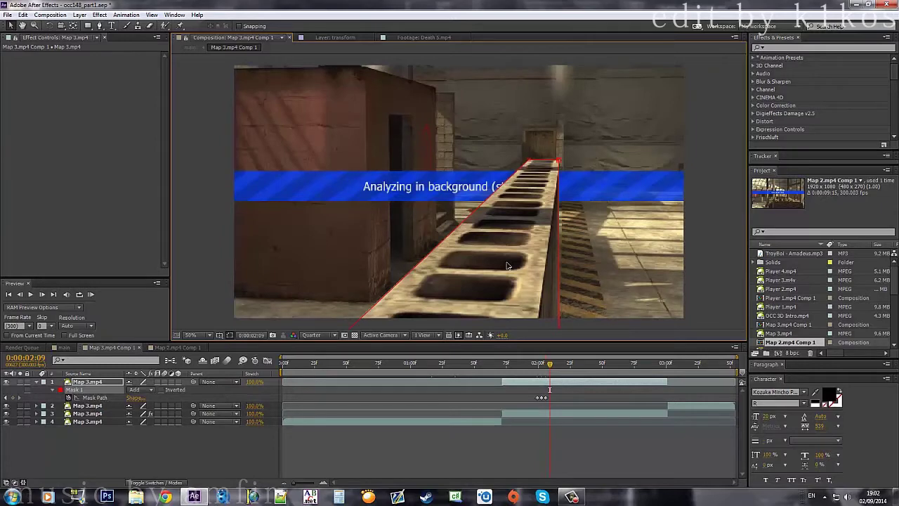
mouse_move(529, 161)
left_mouse_down()
mouse_move(508, 163)
mouse_move(542, 163)
left_mouse_up()
key("comma")
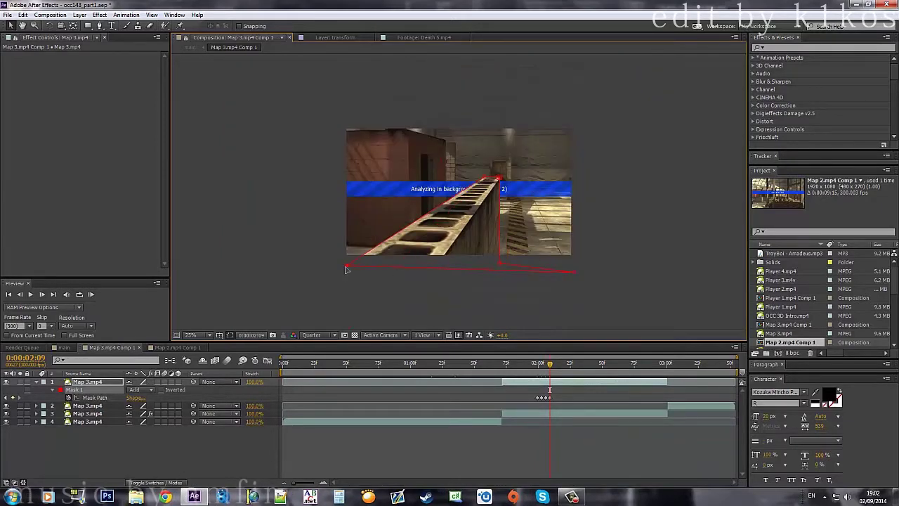
key("Page_Down")
key("Page_Down")
key("Page_Down")
left_click_drag(498, 178, 490, 180)
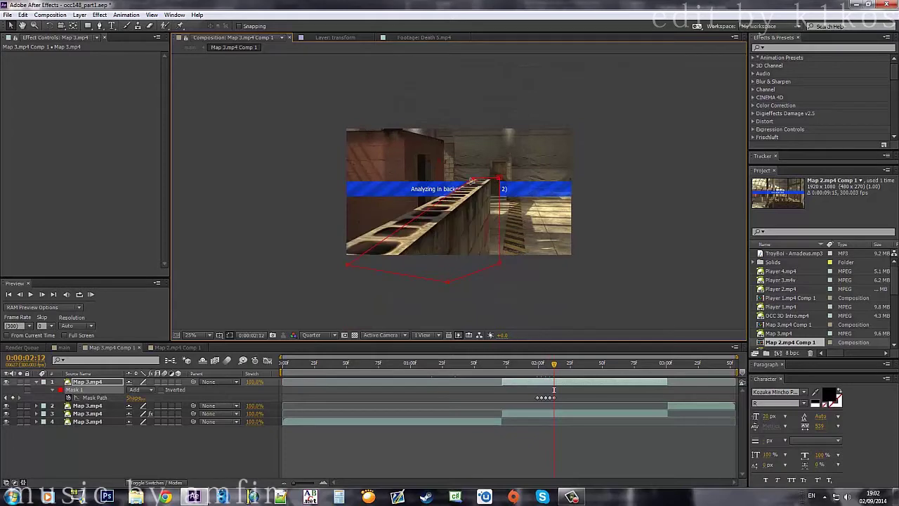
key("period")
key("comma")
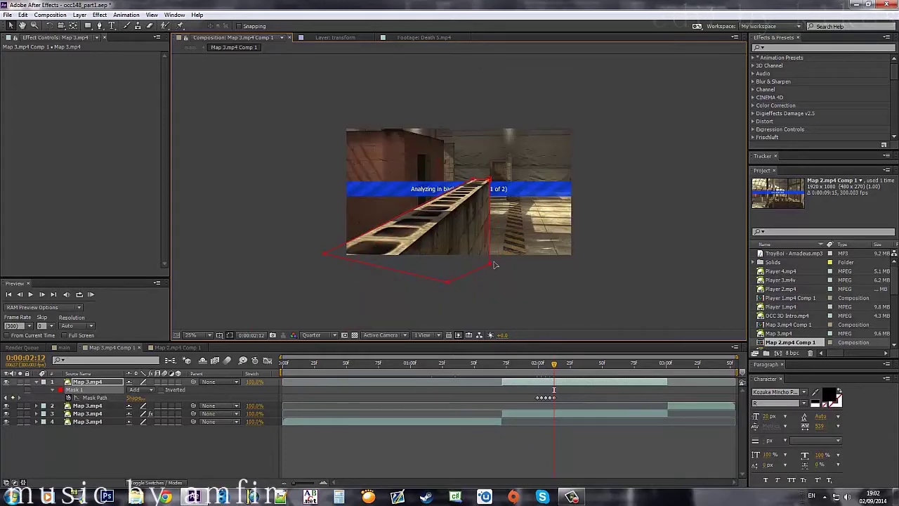
key("Page_Down")
key("Page_Down")
key("Page_Down")
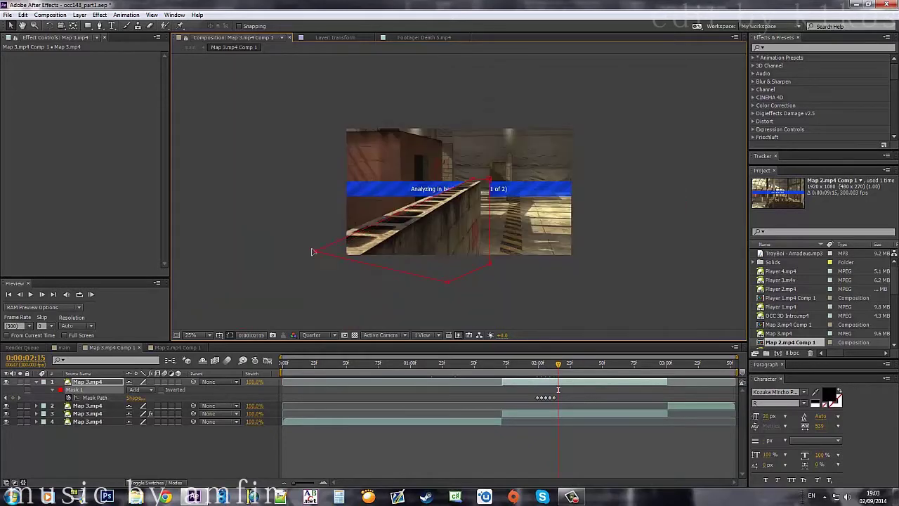
key("period")
left_click_drag(521, 172, 504, 175)
key("comma")
key("Page_Down")
key("Page_Down")
key("Page_Down")
key("period")
key("comma")
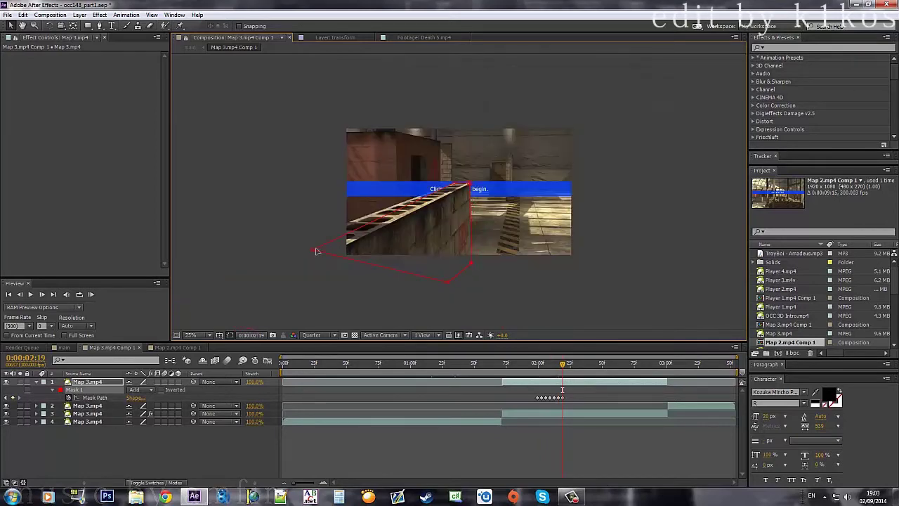
Keep stepping three frames at a time, nudging the top and left mask points onto the wall
left_click_drag(316, 251, 310, 236)
key("period")
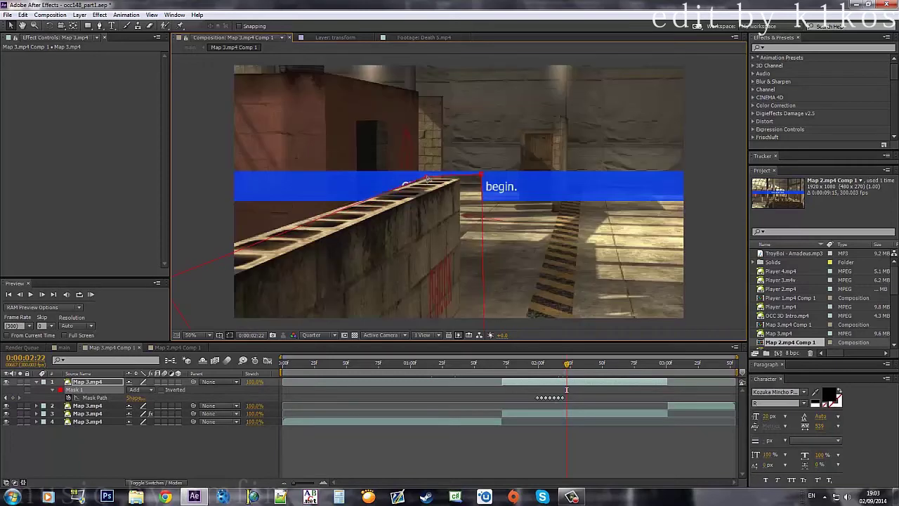
key("Page_Down")
key("Page_Down")
key("Page_Down")
left_click_drag(474, 184, 456, 186)
key("comma")
left_click_drag(310, 236, 313, 231)
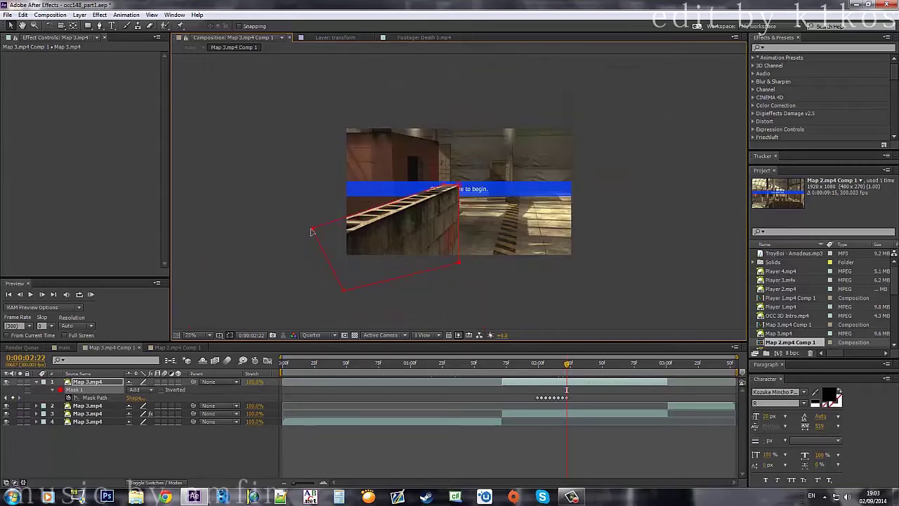
key("Page_Down")
key("Page_Down")
key("Page_Down")
key("period")
key("period")
key("period")
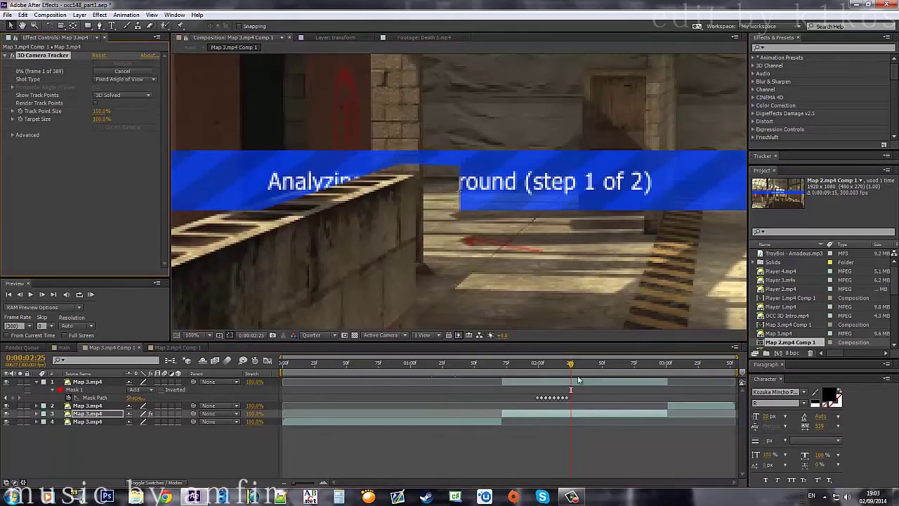
left_click_drag(428, 176, 385, 172)
key("comma")
key("comma")
key("comma")
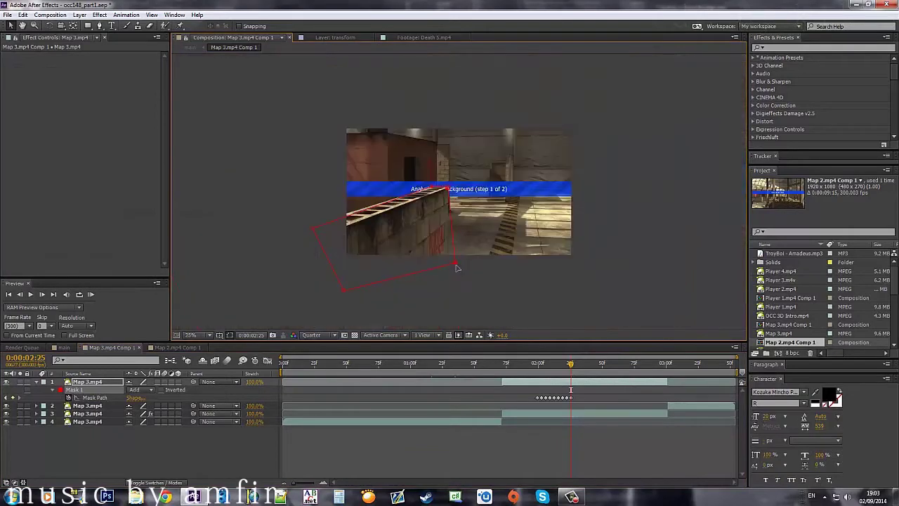
left_click_drag(311, 232, 313, 225)
key("period")
key("Page_Down")
key("Page_Down")
key("Page_Down")
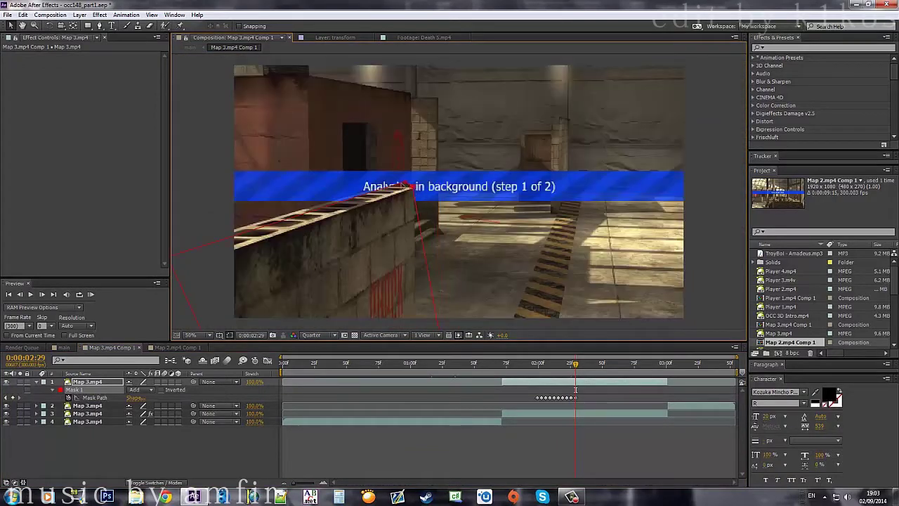
left_click_drag(435, 186, 413, 188)
key("comma")
key("Page_Down")
key("Page_Down")
key("Page_Down")
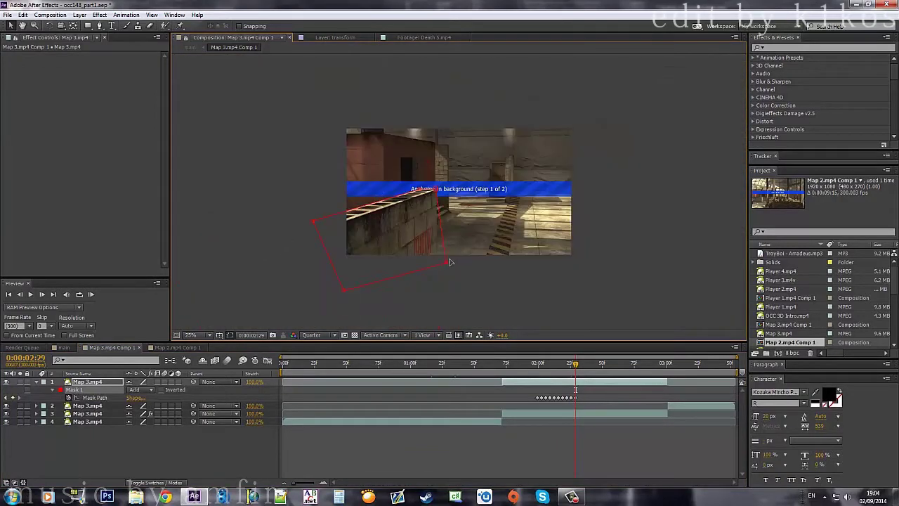
Shift the lower mask corners left to follow the wall edge through the remaining frames
left_click_drag(452, 261, 391, 340)
key("period")
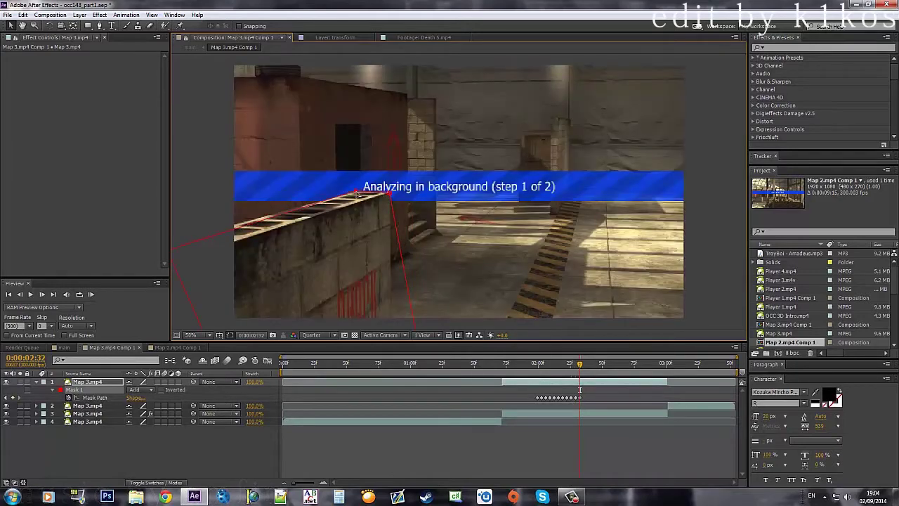
key("comma")
key("period")
key("Page_Down")
key("Page_Down")
key("Page_Down")
left_click_drag(388, 192, 367, 198)
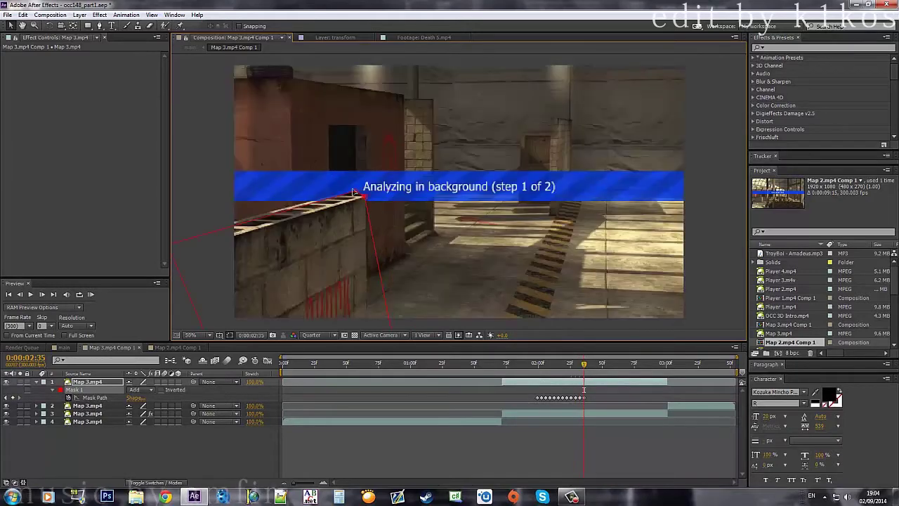
key("comma")
left_click_drag(426, 265, 414, 262)
key("period")
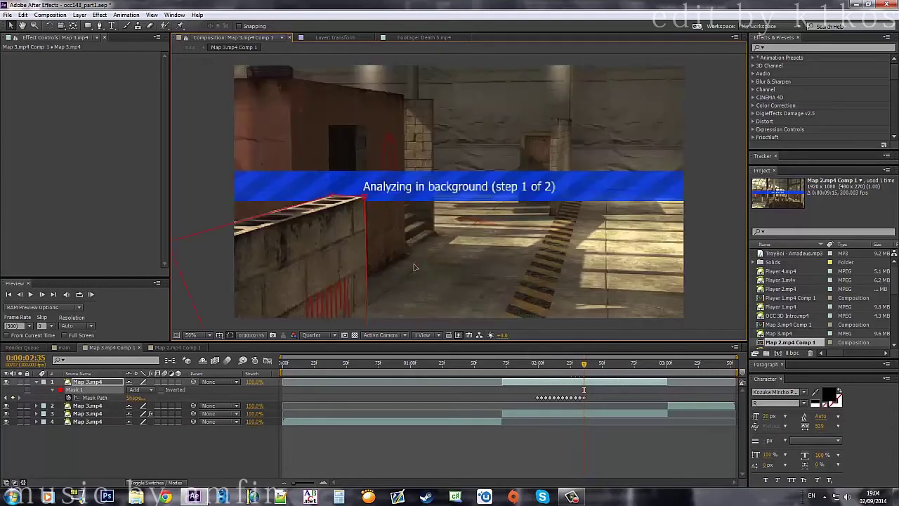
key("Page_Down")
key("Page_Down")
key("Page_Down")
left_click_drag(365, 197, 336, 202)
key("comma")
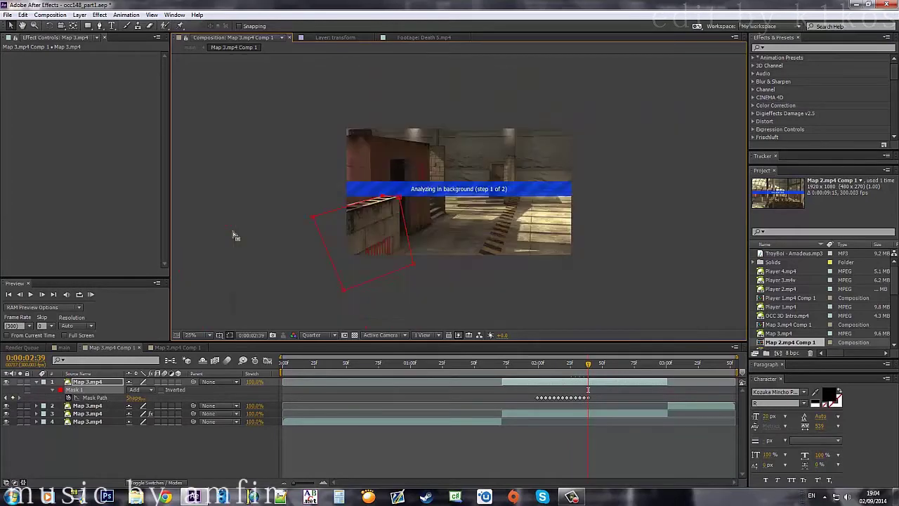
left_click_drag(414, 268, 402, 264)
key("period")
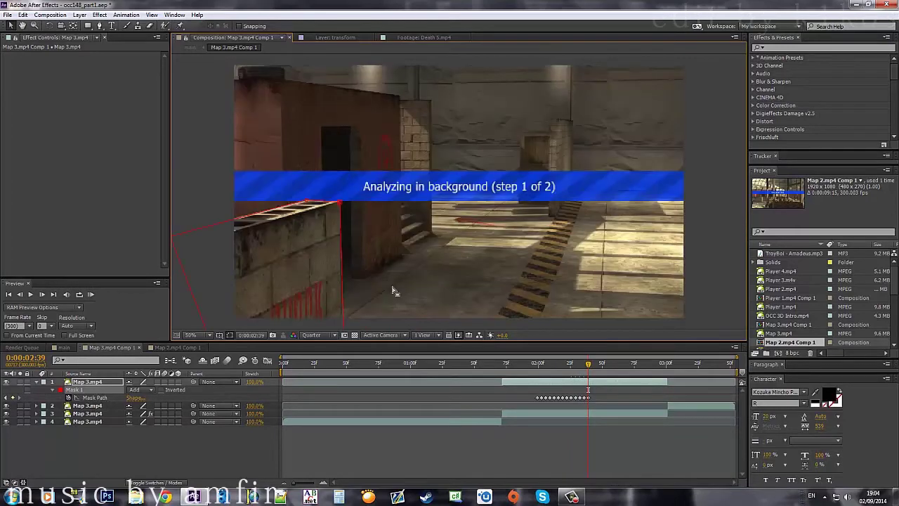
key("Page_Down")
key("Page_Down")
key("Page_Down")
key("comma")
left_click_drag(399, 199, 385, 203)
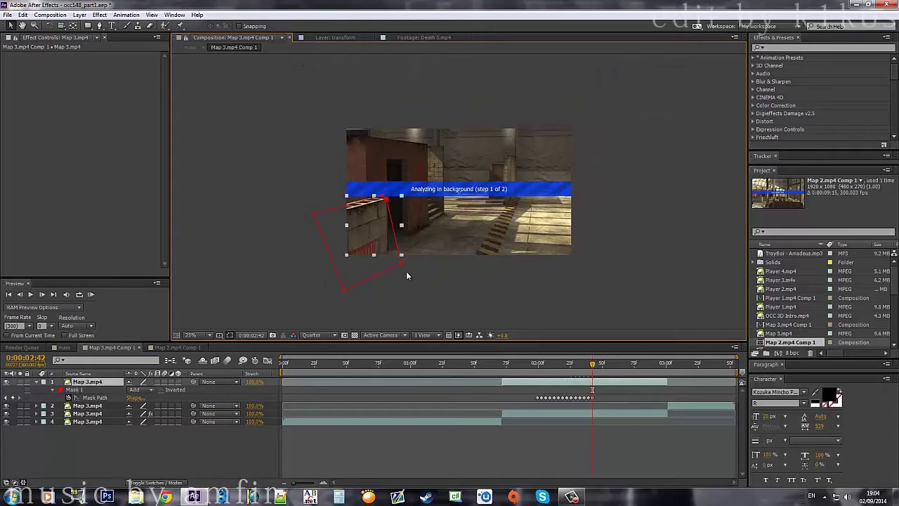
left_click_drag(402, 265, 387, 264)
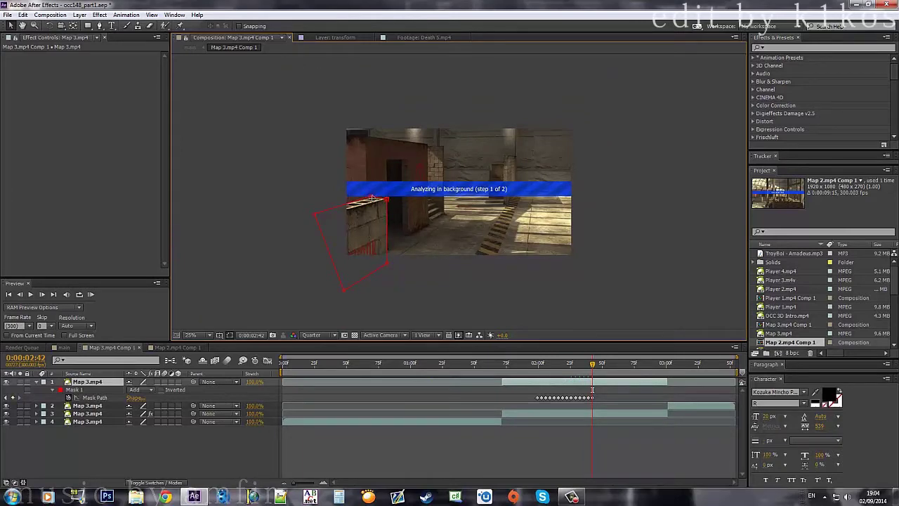
key("period")
key("comma")
Trim the top layer to end at 02:42 and return to about 02:16
key("period")
key("alt+bracketright")
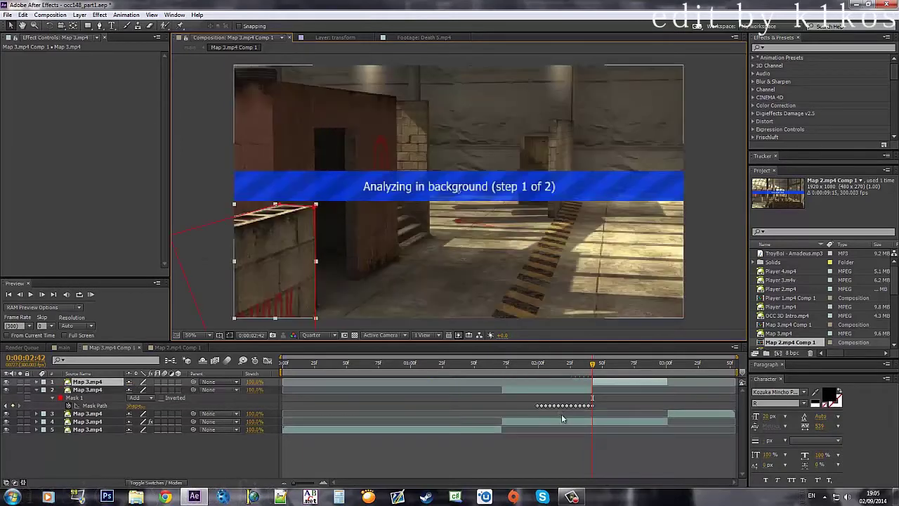
left_click_drag(592, 363, 537, 365)
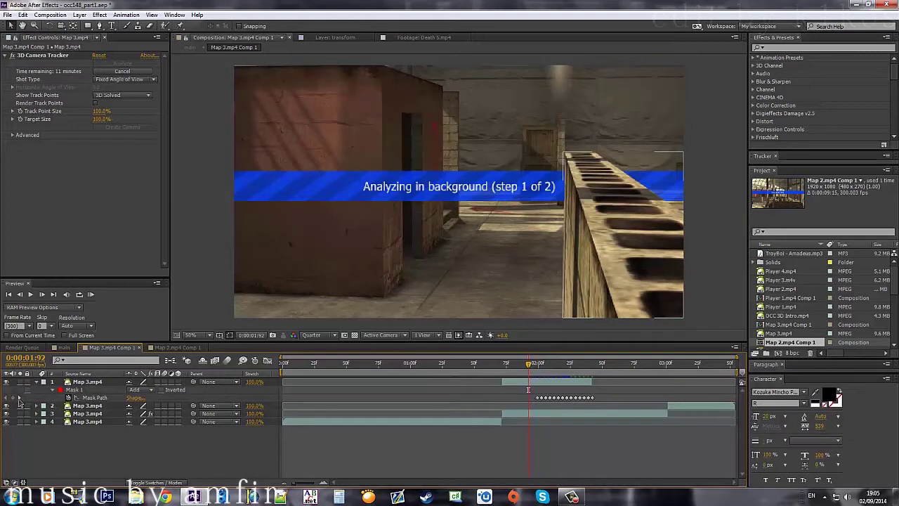
Add a Mask Path keyframe at 01:92 and collapse the top border layer's mask properties
left_click(12, 398)
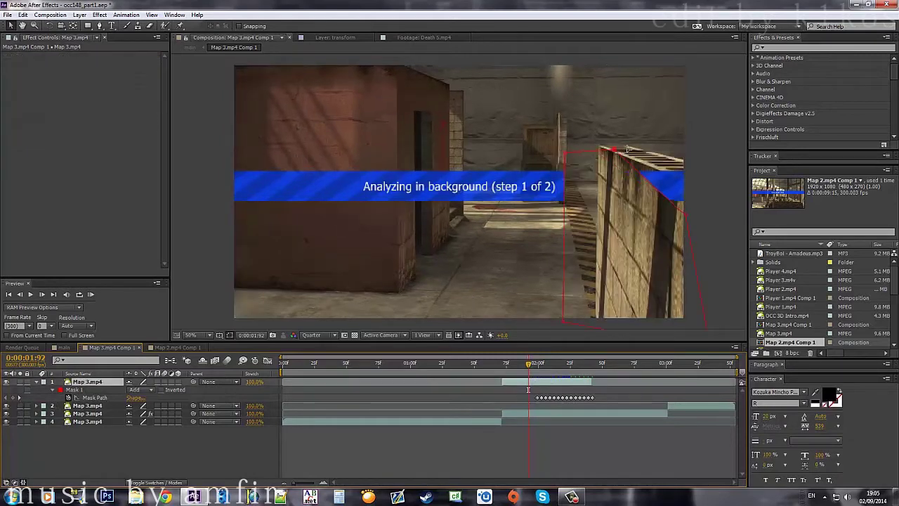
key("Page_Up")
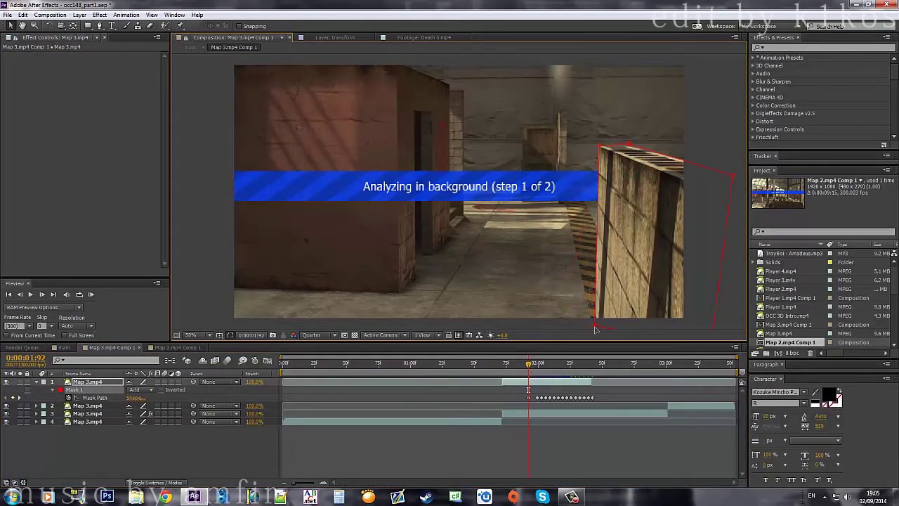
key("Page_Down")
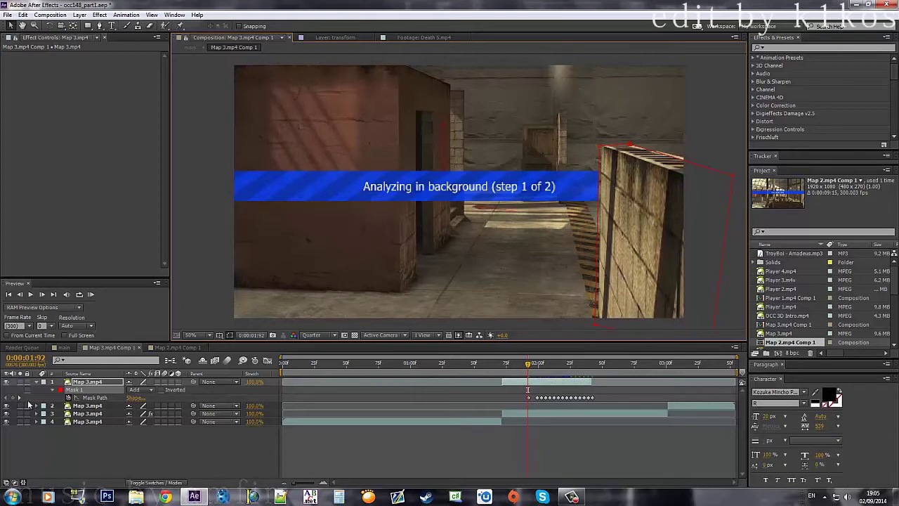
left_click(544, 382)
key("u")
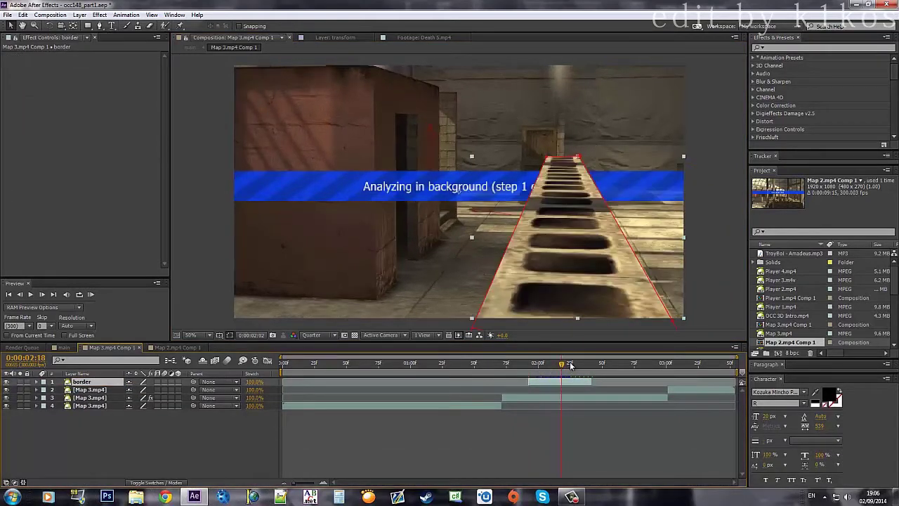
Check the result at 02:03 in the main comp, then reopen Map 3.mp4 Comp 1
left_click(570, 364)
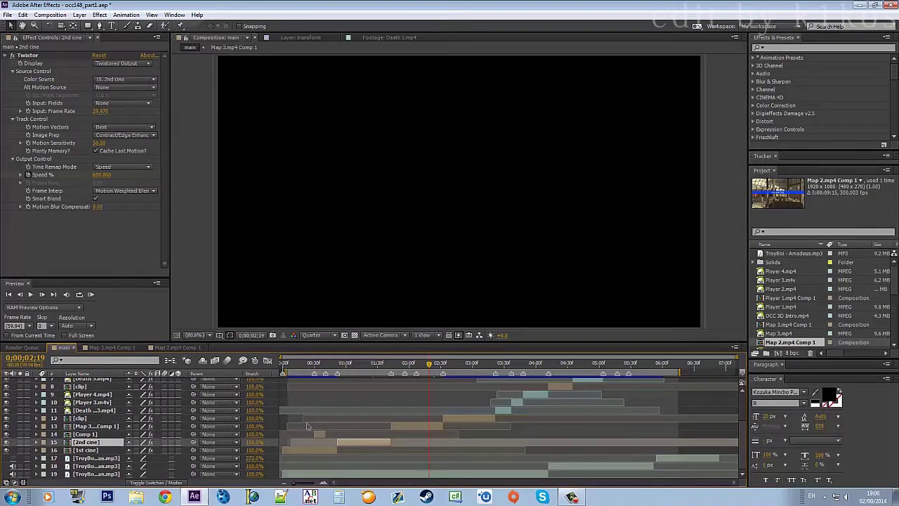
left_click(412, 429)
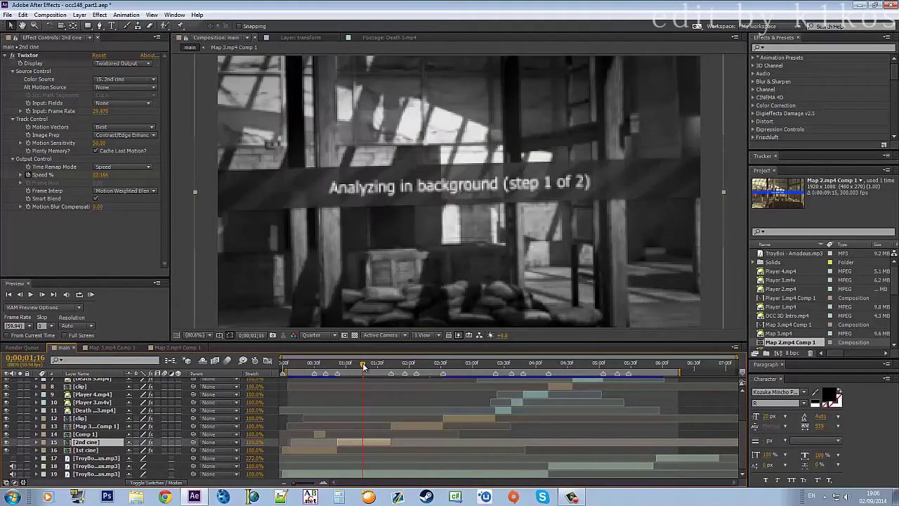
double_click(423, 425)
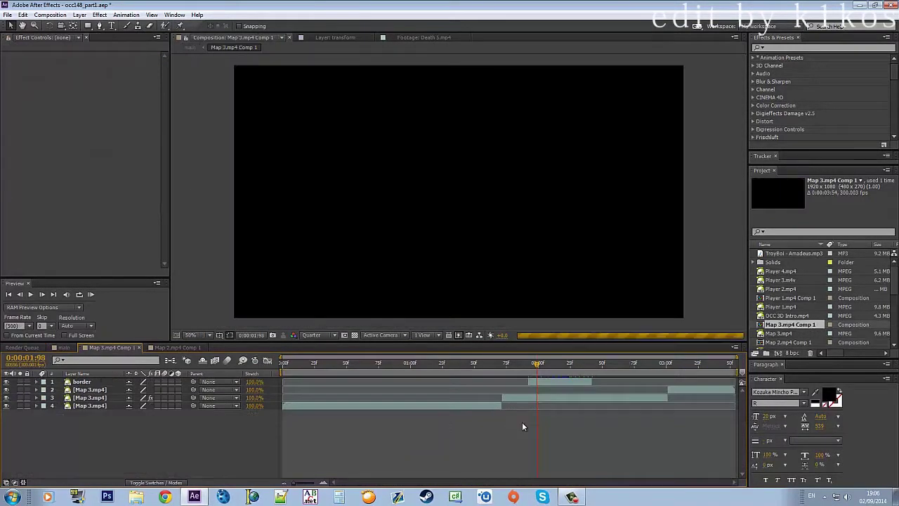
Create a black solid named 'element' and apply the Element effect to it
key("ctrl+y")
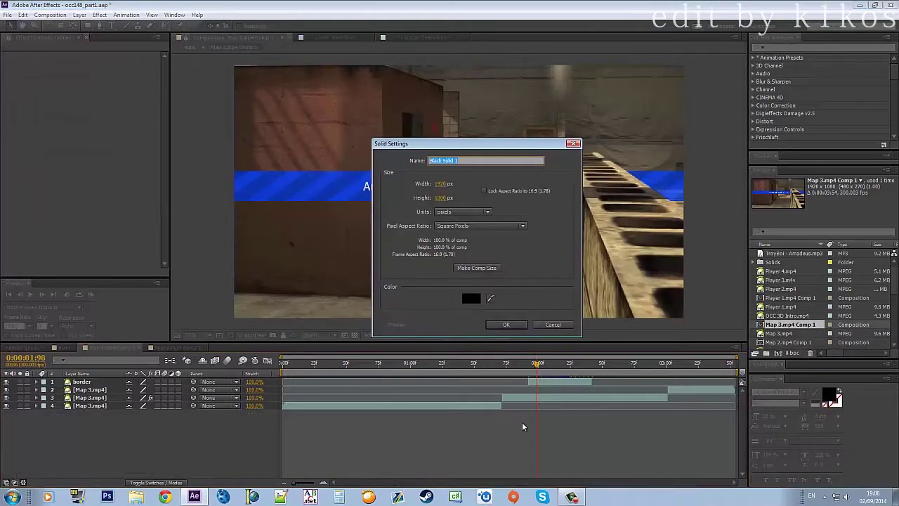
type("element")
key("Return")
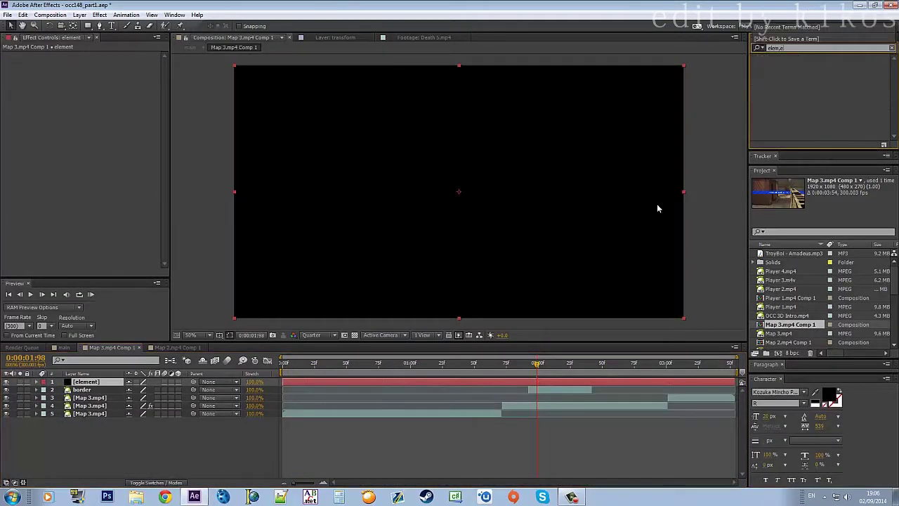
type("elem")
double_click(783, 65)
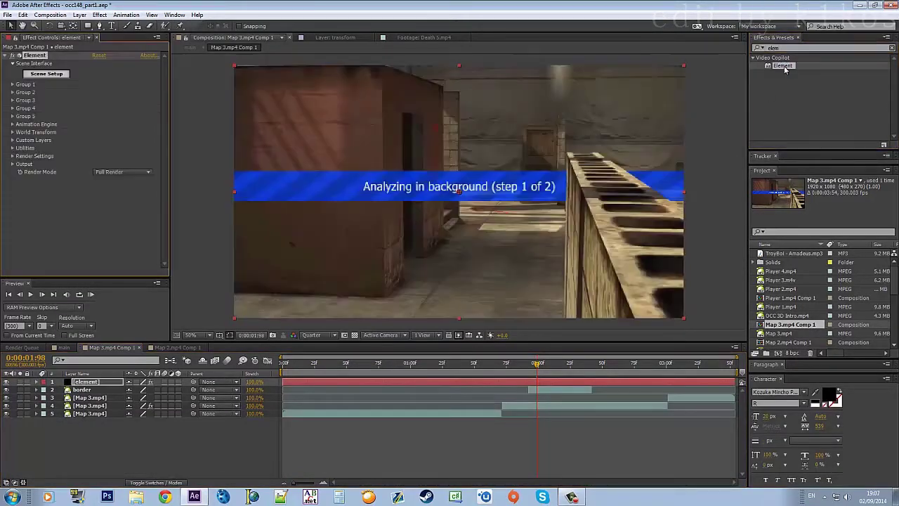
left_click(453, 454)
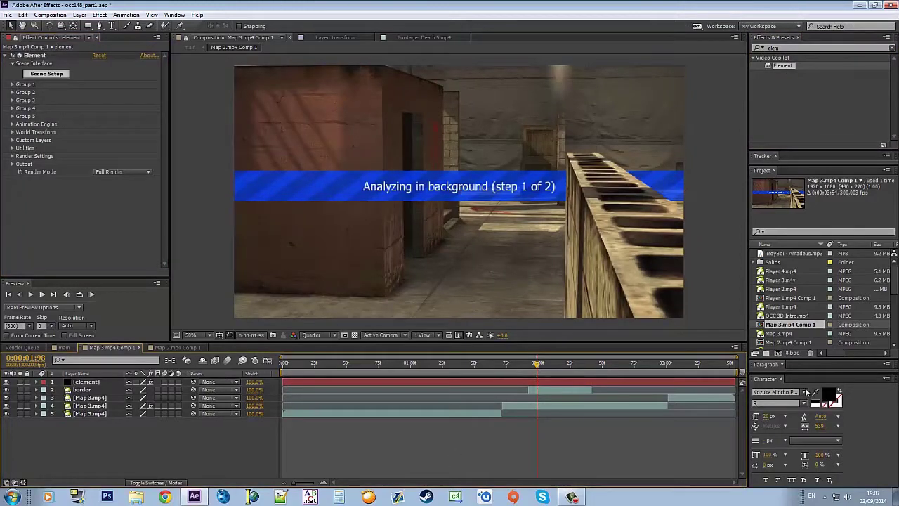
Start a new composition and set its frame rate to 59.94 fps
key("ctrl+n")
type("hole")
left_click(284, 207)
left_click(302, 309)
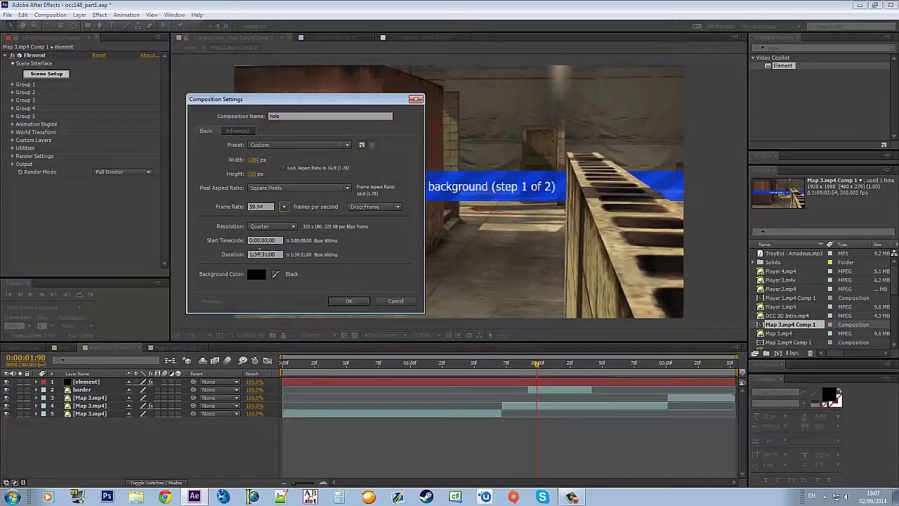
Create the hole comp with a black solid and a full-size elliptical mask
left_click(349, 302)
key("ctrl+y")
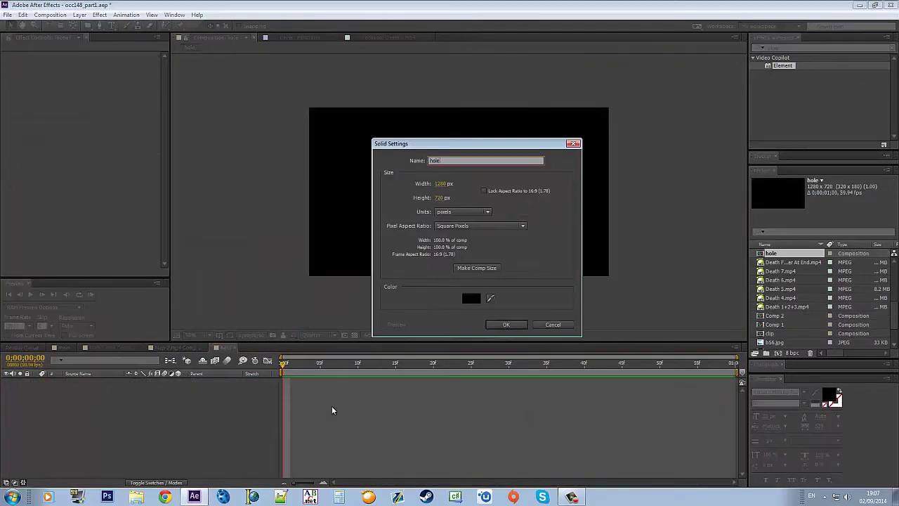
key("Return")
left_click_drag(87, 26, 116, 47)
double_click(87, 26)
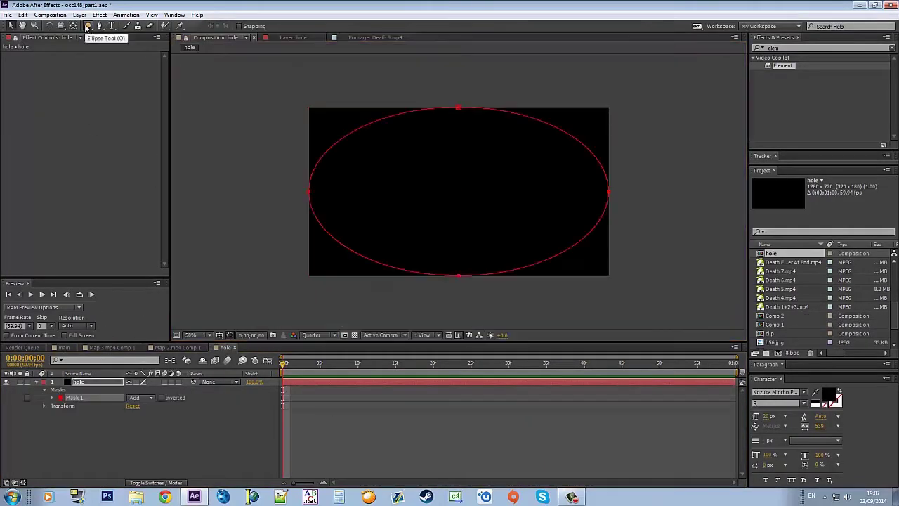
Set the ellipse mask's expansion to -50 px and feather to 300 px
left_click(354, 335)
key("m")
key("m")
left_click_drag(133, 421, 183, 465)
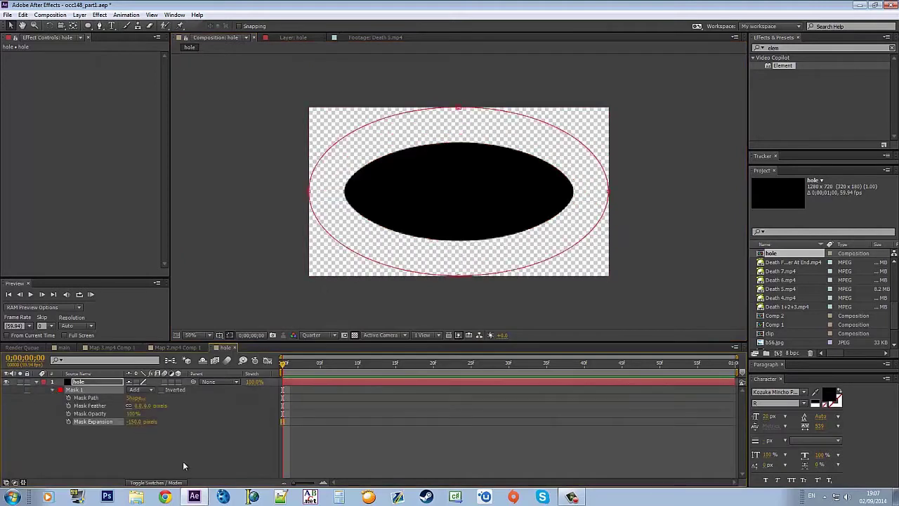
left_click_drag(137, 405, 197, 475)
left_click(198, 475)
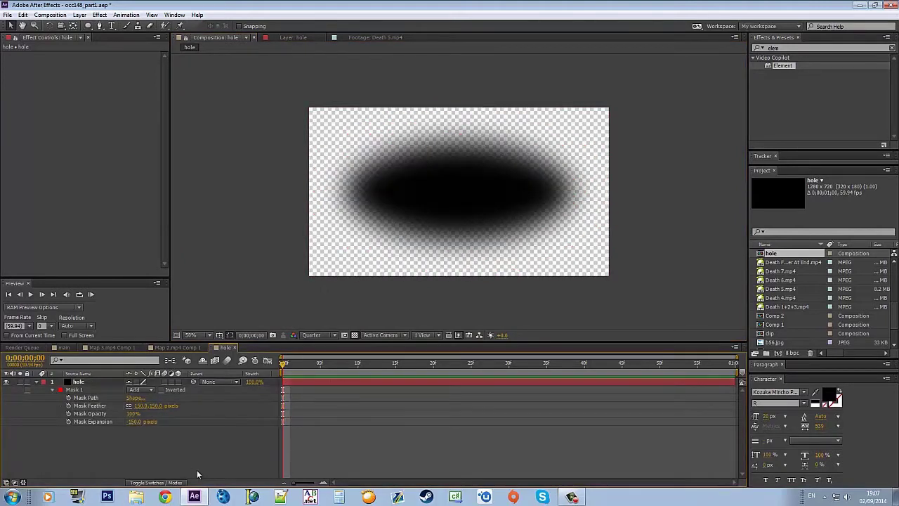
mouse_move(149, 407)
left_mouse_down()
mouse_move(151, 421)
mouse_move(163, 421)
left_mouse_up()
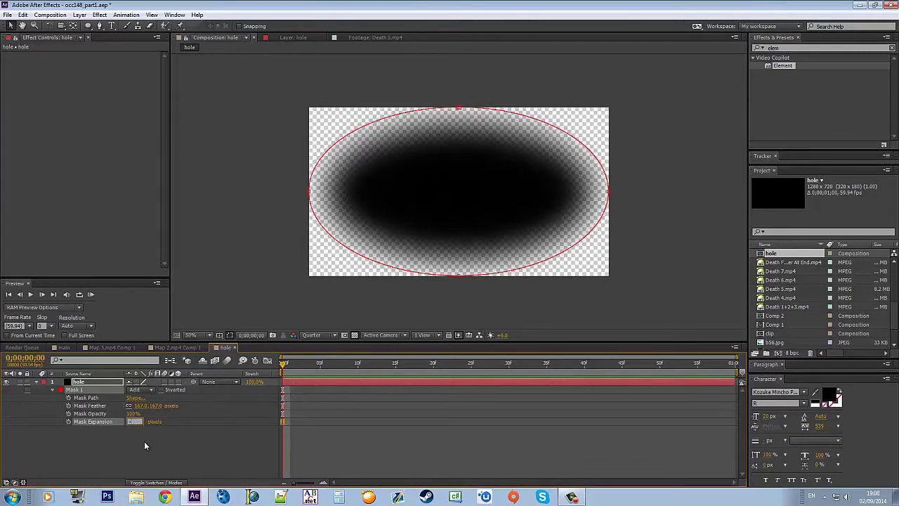
left_click(190, 465)
type("150")
left_click(367, 469)
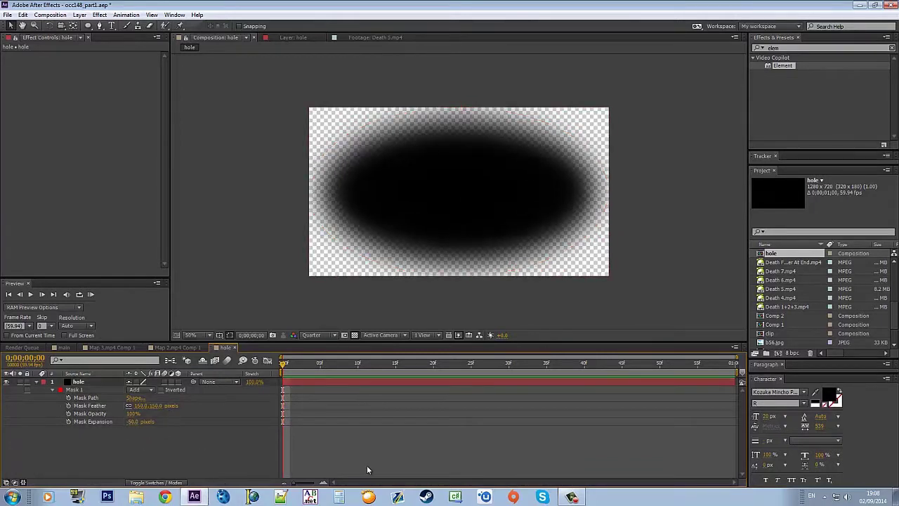
left_click(139, 405)
type("300")
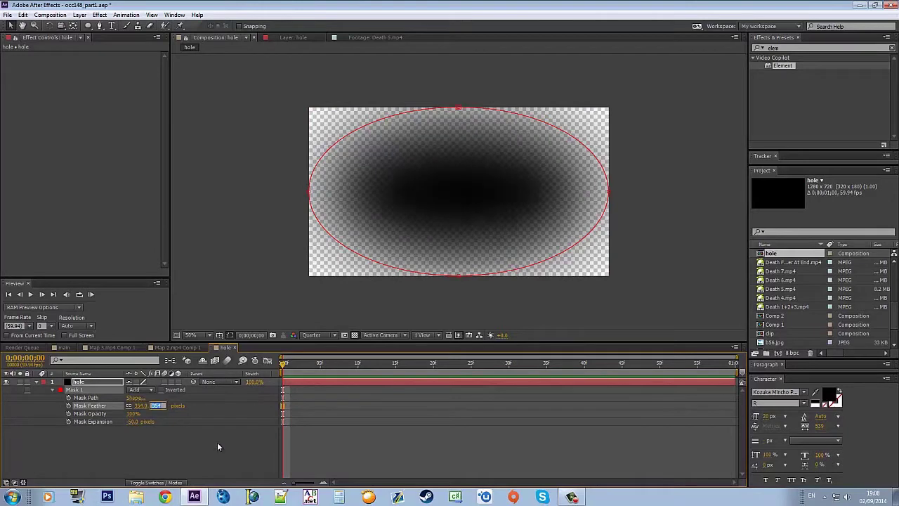
left_click(217, 442)
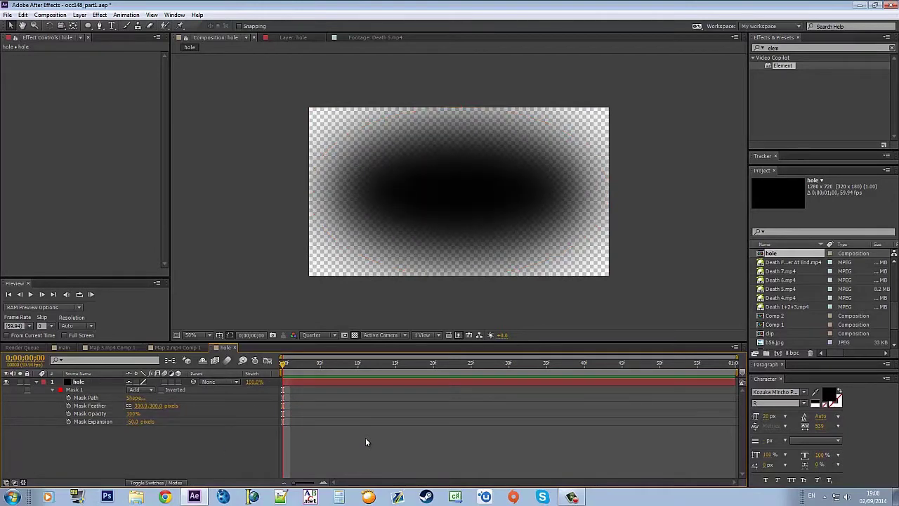
Rename the Map 3.mp4 Comp 1 composition to '3D cine'
left_click(165, 347)
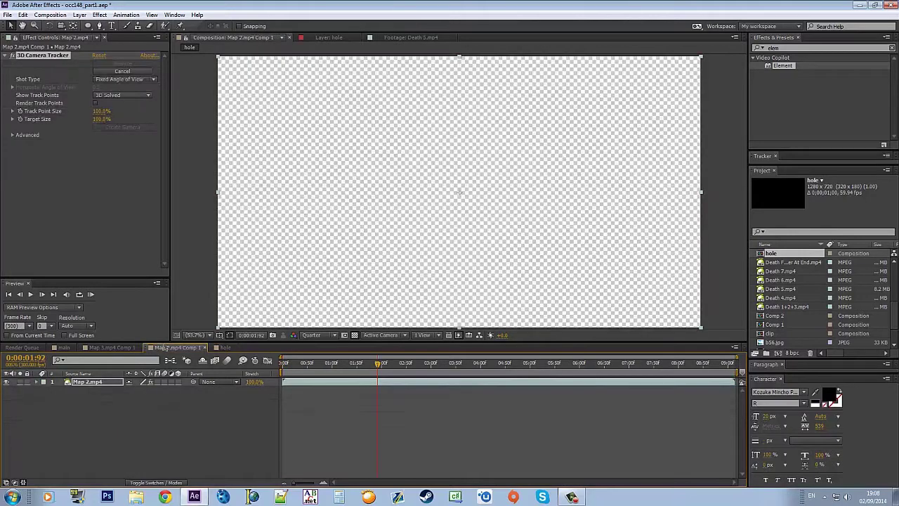
left_click(106, 347)
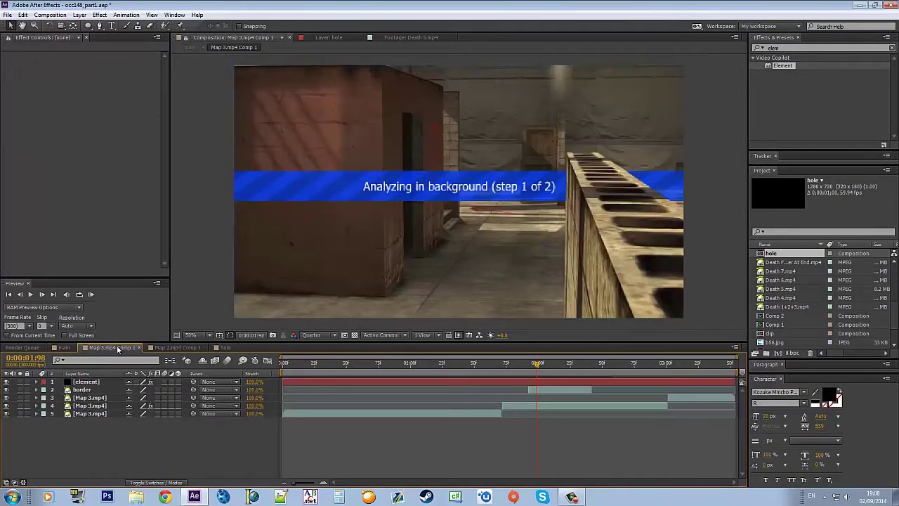
right_click(117, 348)
left_click(186, 203)
type("3D cine")
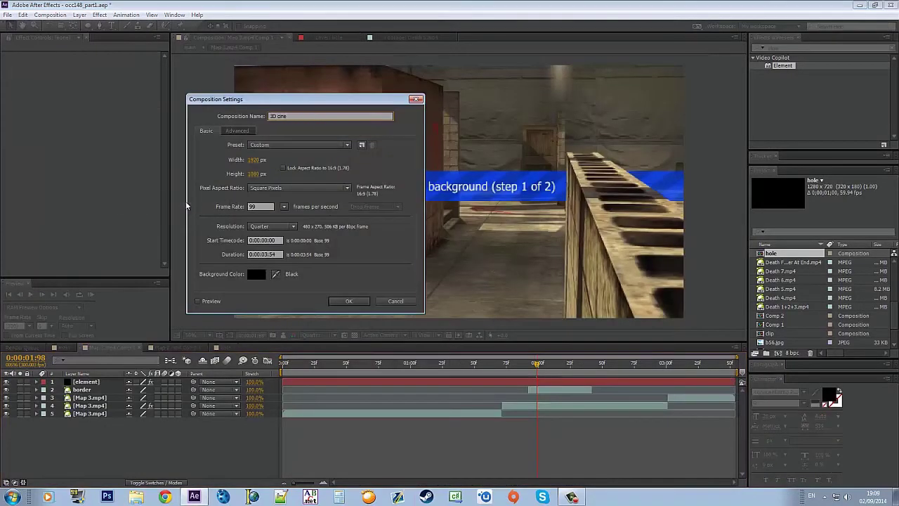
key("Return")
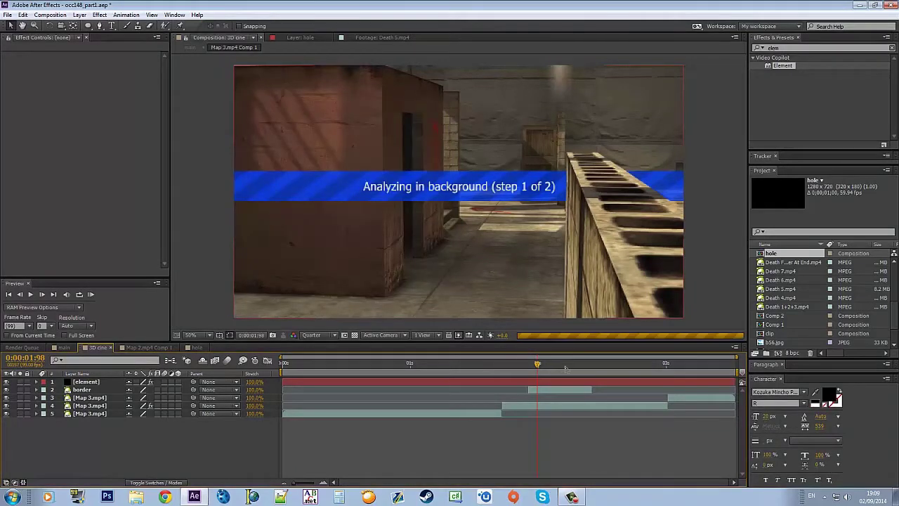
At about 02:31, select the border layer and apply Fast Blur from a 'blur' effects search
left_click(565, 365)
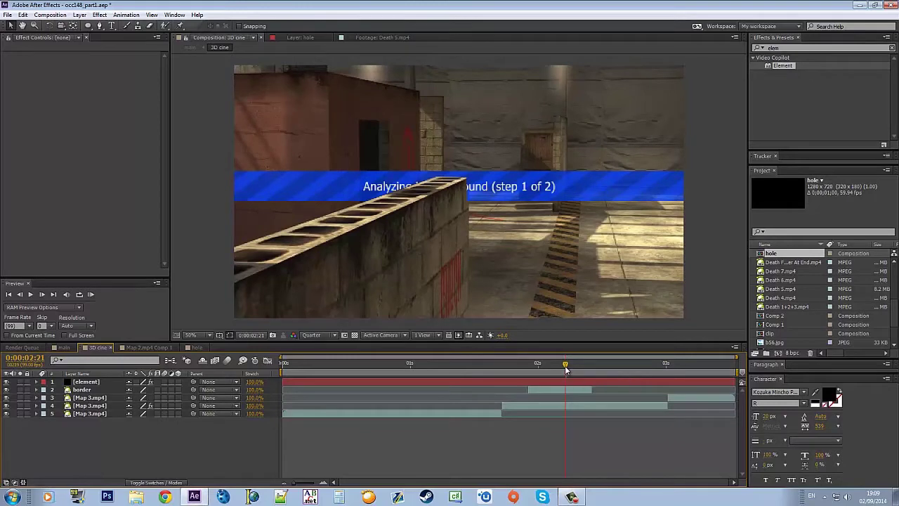
left_click_drag(565, 365, 578, 365)
left_click(83, 389)
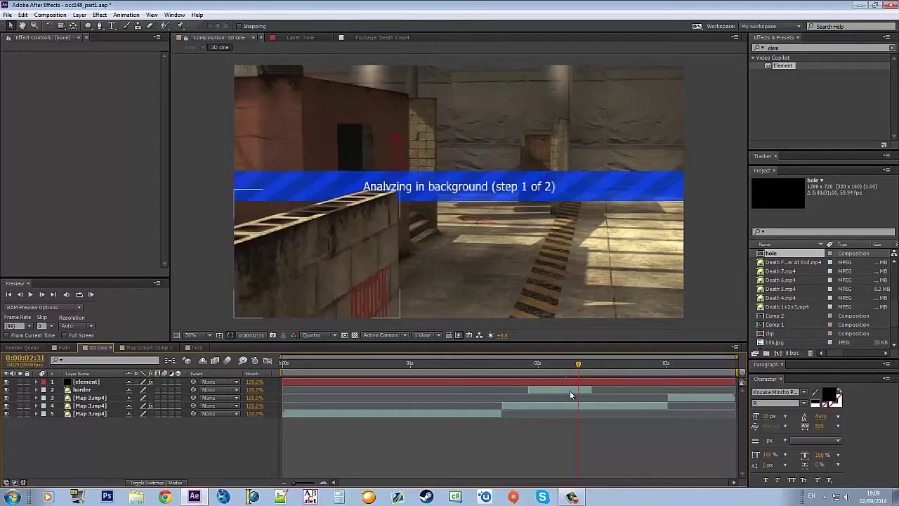
left_click(822, 48)
type("blur")
double_click(783, 94)
left_click(561, 364)
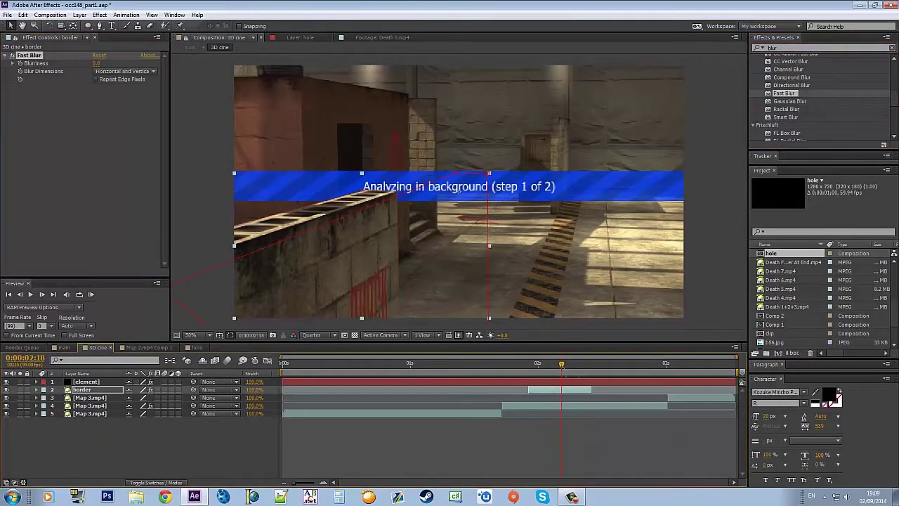
Try S_BlurMotion and Gaussian Blur on the border layer instead, undoing each
key("ctrl+z")
scroll(797, 111, "down", 5)
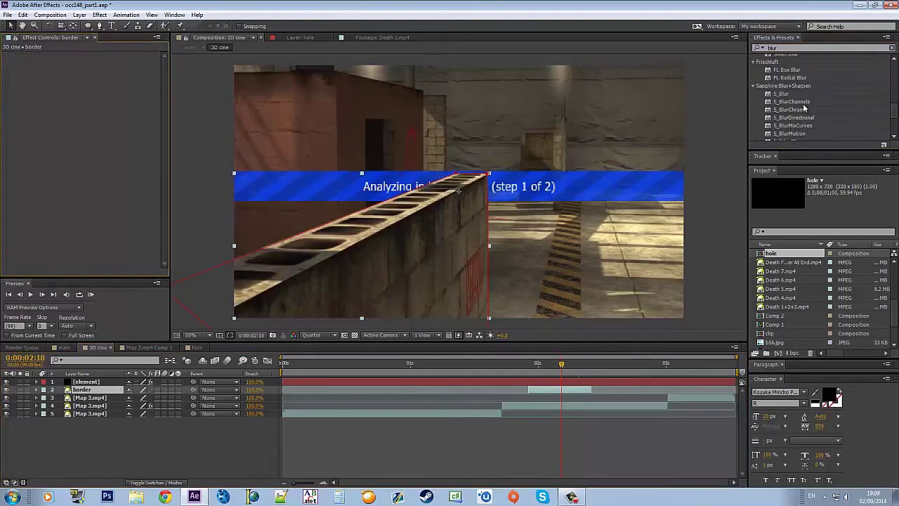
double_click(790, 112)
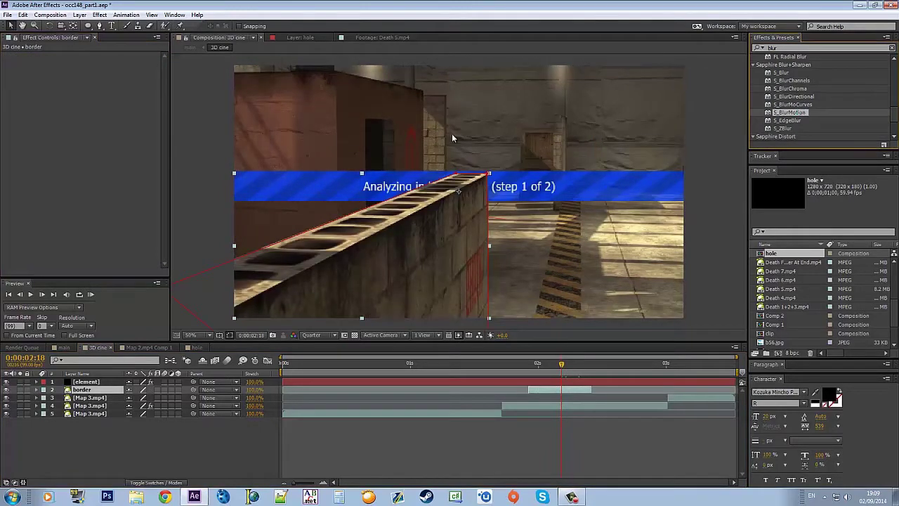
key("ctrl+z")
scroll(840, 111, "down", 3)
scroll(839, 111, "up", 3)
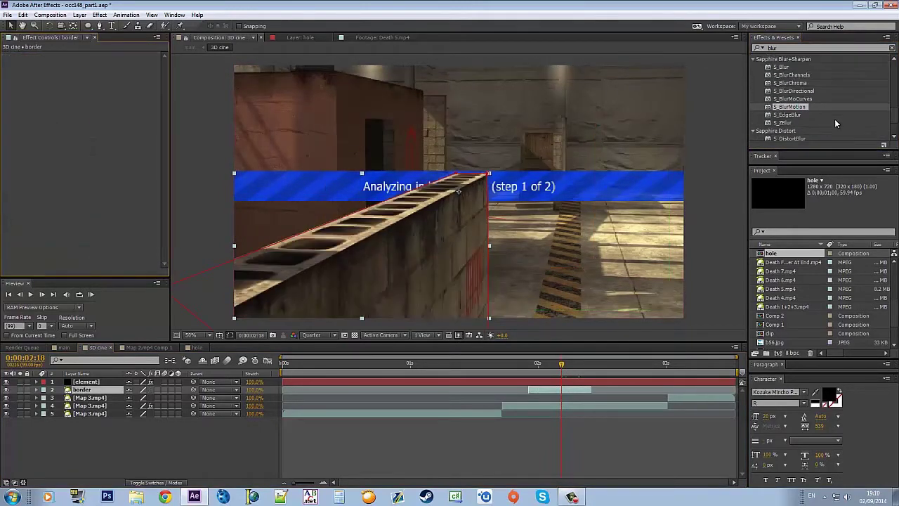
scroll(834, 119, "up", 3)
scroll(831, 119, "up", 3)
scroll(806, 99, "up", 3)
scroll(808, 101, "down", 5)
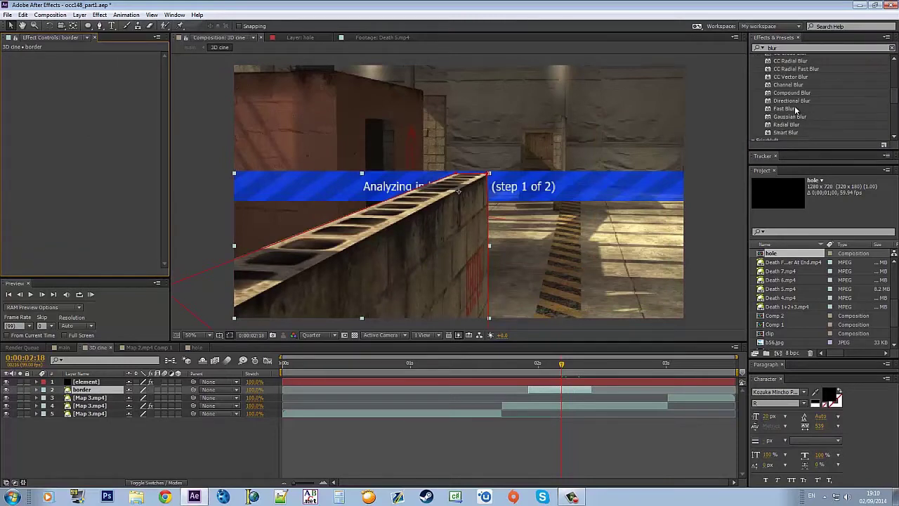
double_click(811, 115)
key("ctrl+z")
scroll(819, 104, "up", 3)
scroll(819, 104, "down", 3)
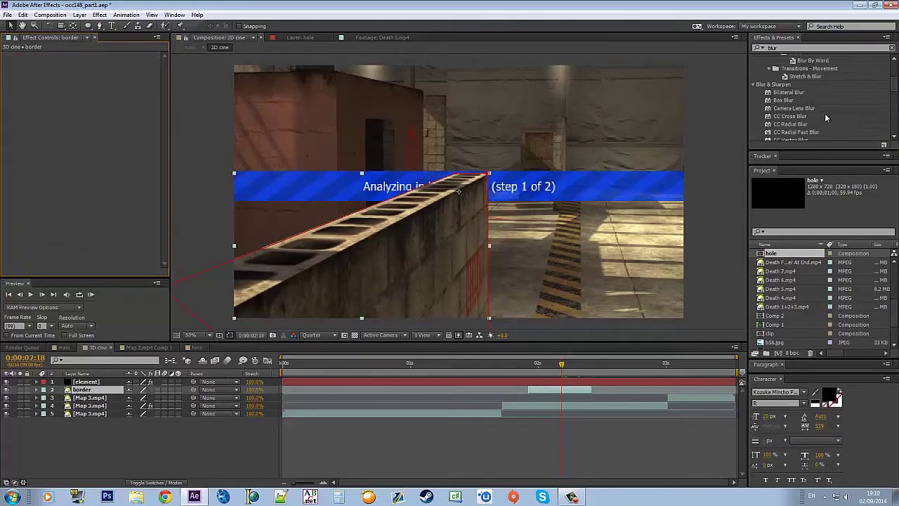
Reapply Fast Blur with Blurriness 25, reveal its keyframes, and start a new composition
double_click(785, 73)
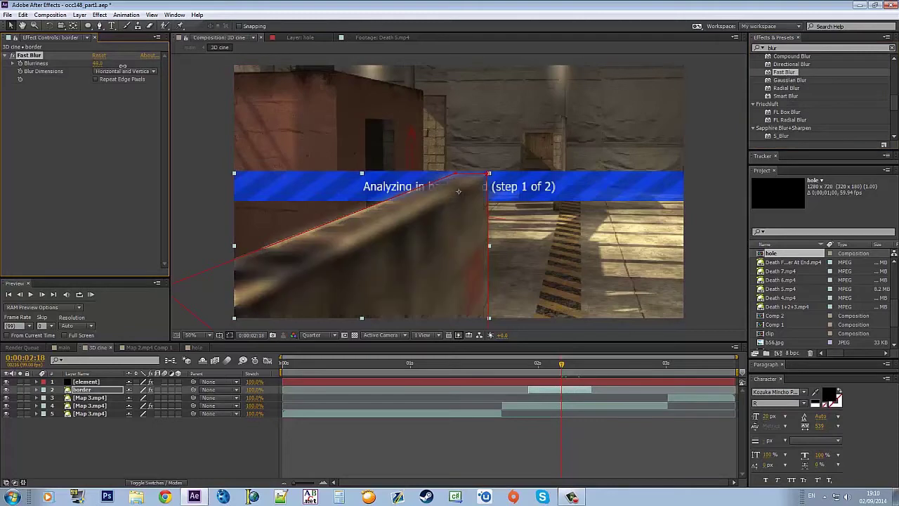
left_click(97, 63)
type("25")
key("Return")
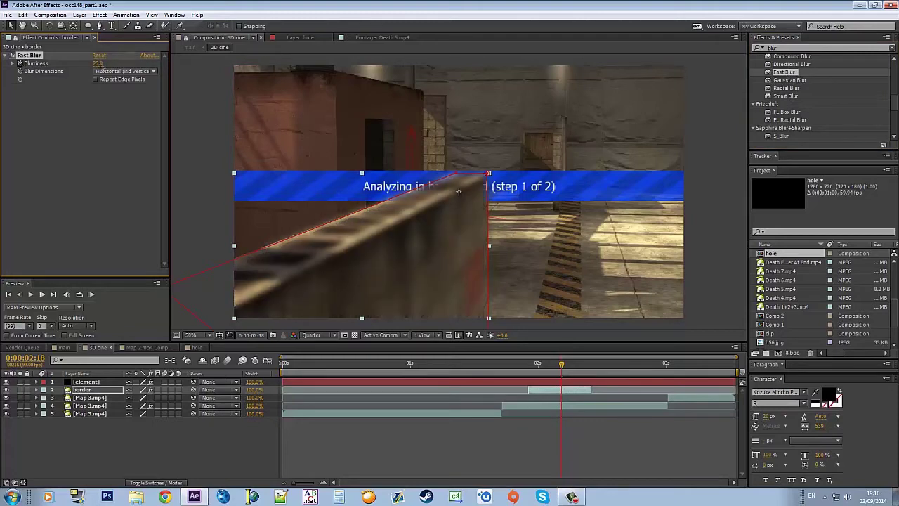
key("i")
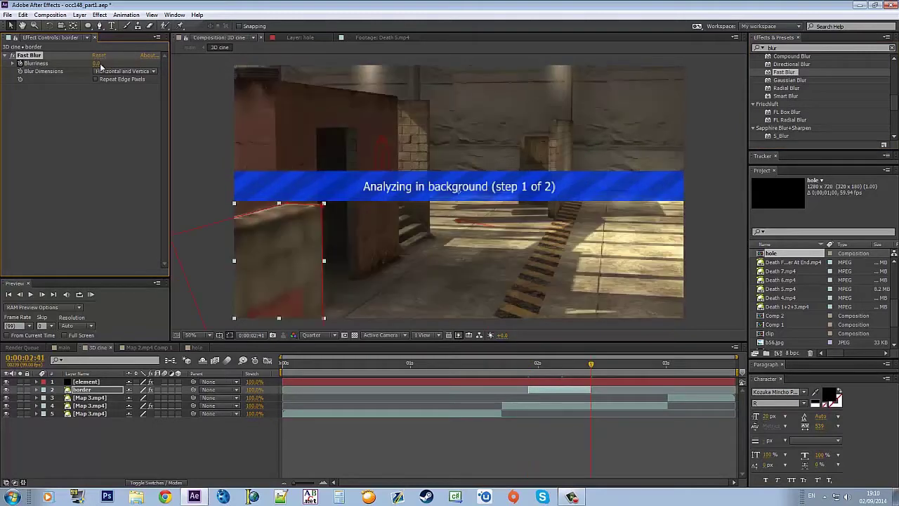
key("u")
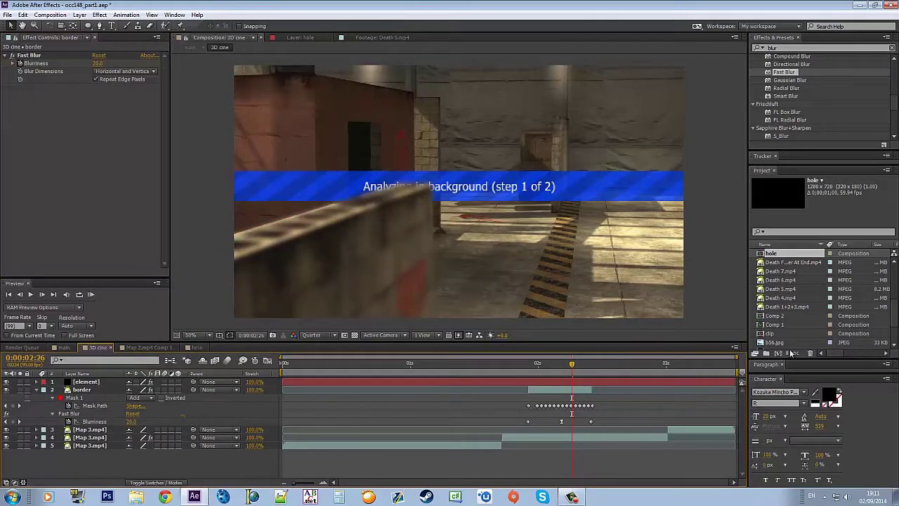
key("ctrl+k")
Create the composition at 59.94 fps and add a solid named 'particles'
left_click(284, 208)
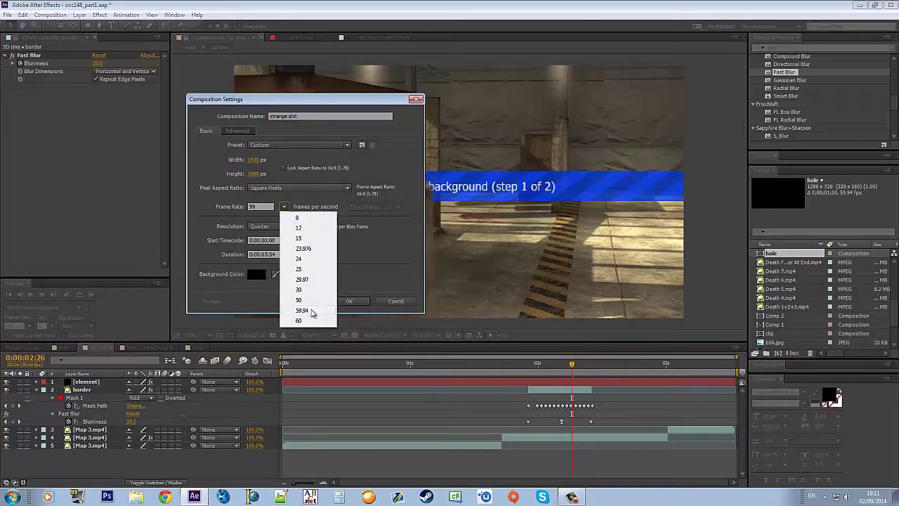
left_click(302, 307)
left_click(357, 299)
key("ctrl+y")
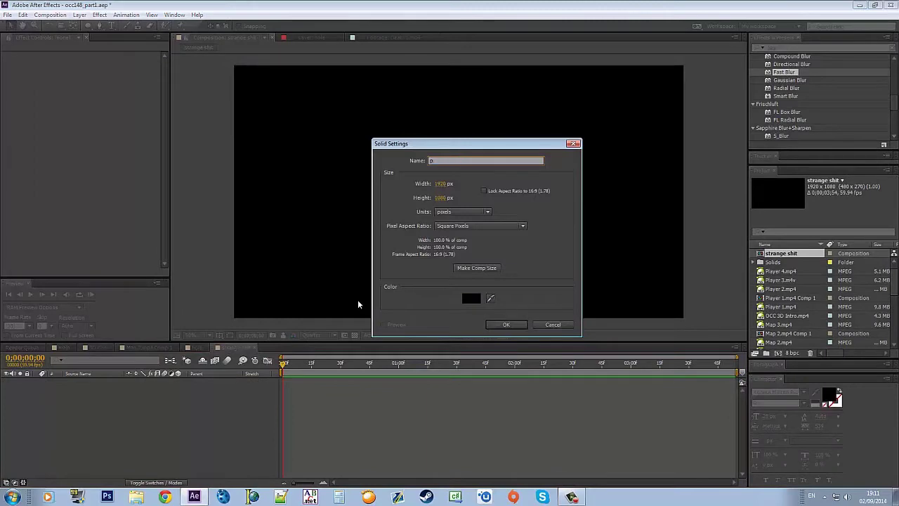
type("articles")
key("Return")
Apply CC Particle World to the particles layer, hide grid, horizon and axis box, starting at frame 0
left_click(822, 48)
type("particle")
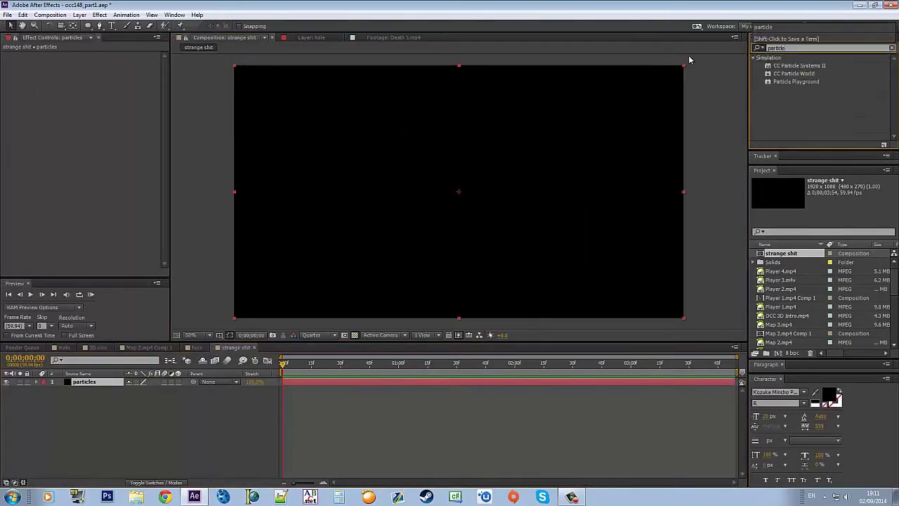
left_click_drag(794, 73, 427, 149)
left_click(12, 63)
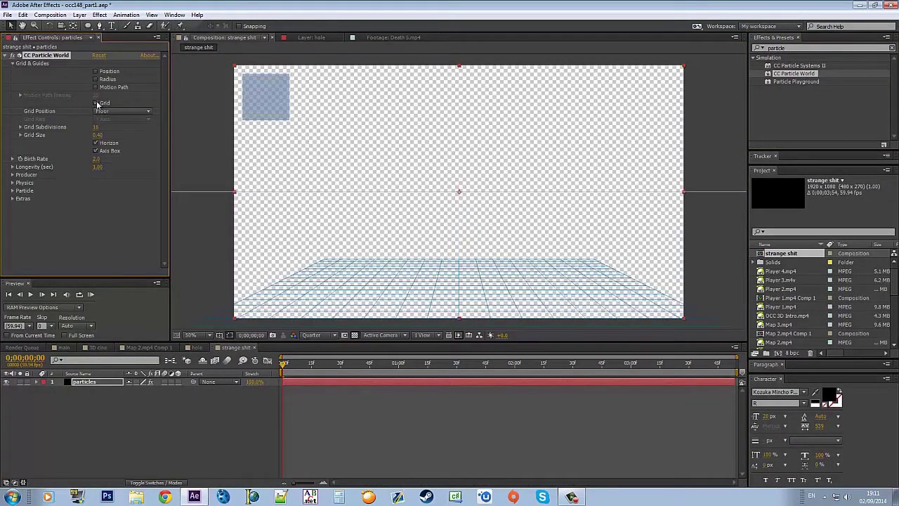
left_click(96, 103)
left_click(96, 142)
left_click(96, 150)
left_click_drag(540, 382, 424, 383)
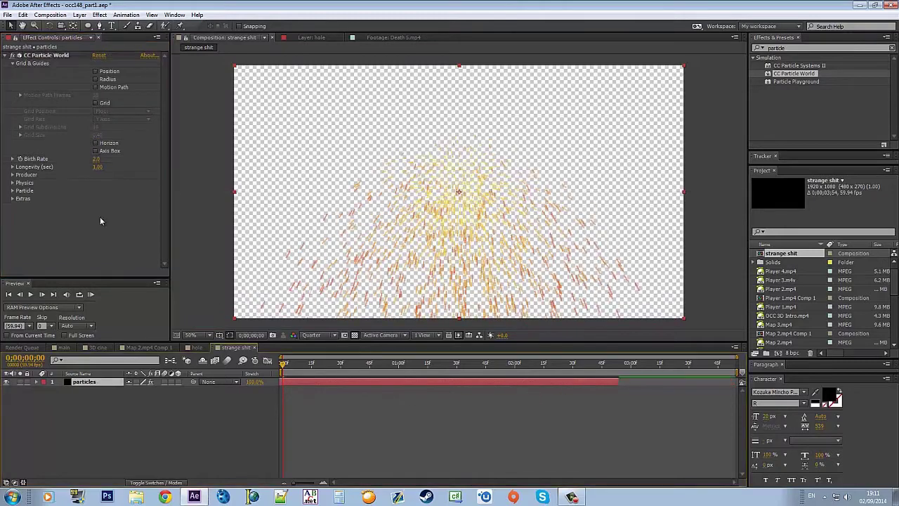
Expand the Producer, Physics, Gravity Vector and Particle settings, then add a new black solid
left_click(12, 174)
left_click(14, 232)
scroll(70, 211, "down", 2)
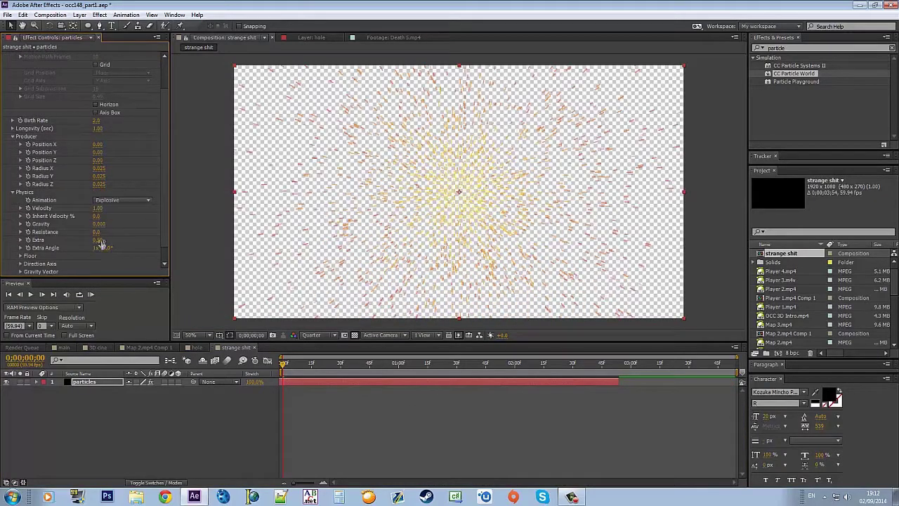
scroll(145, 242, "down", 3)
left_click(21, 232)
left_click(12, 176)
scroll(105, 227, "down", 2)
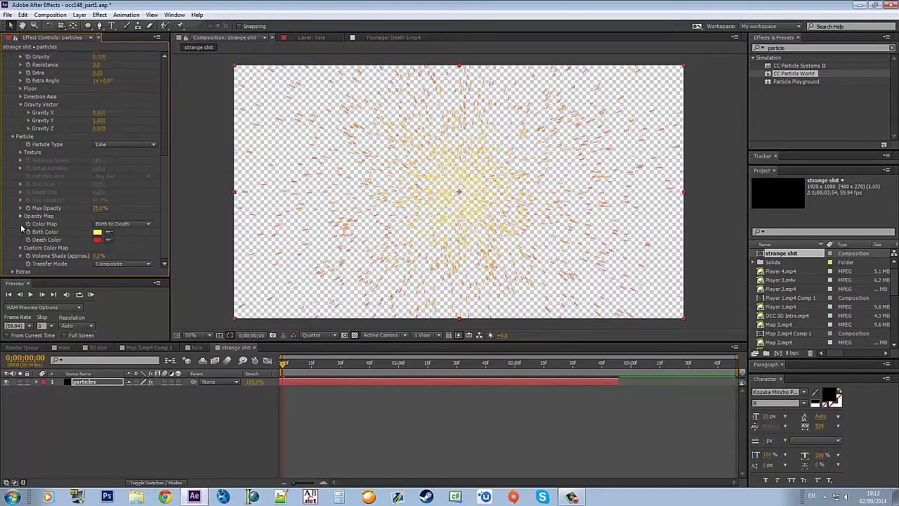
scroll(70, 241, "up", 5)
left_click(361, 448)
key("ctrl+y")
Add a black solid, trial parenting the particles layer to it, then delete the solid
key("Return")
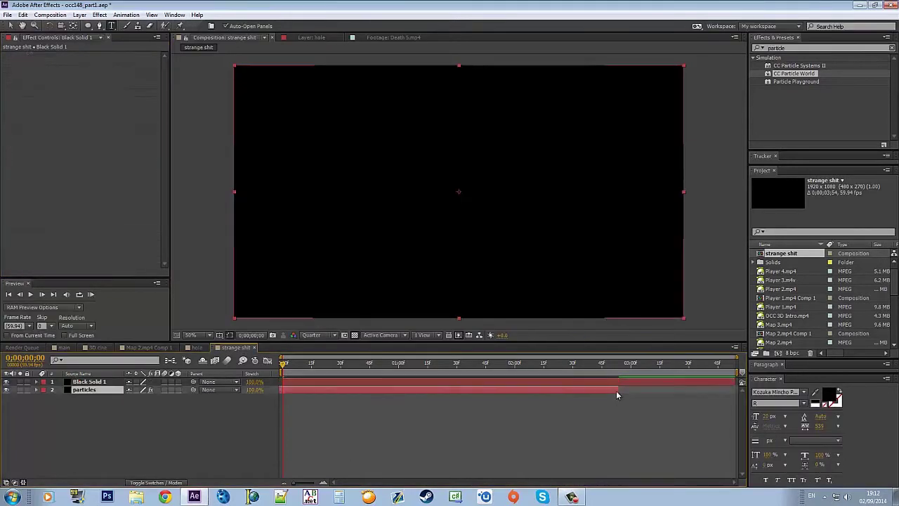
left_click_drag(85, 390, 84, 379)
left_click(217, 389)
key("Escape")
left_click(217, 389)
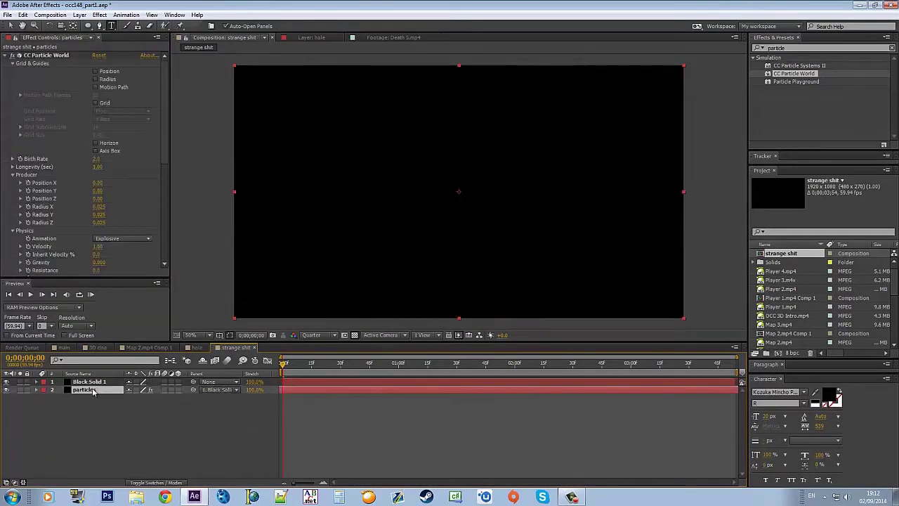
left_click(232, 414)
left_click(6, 381)
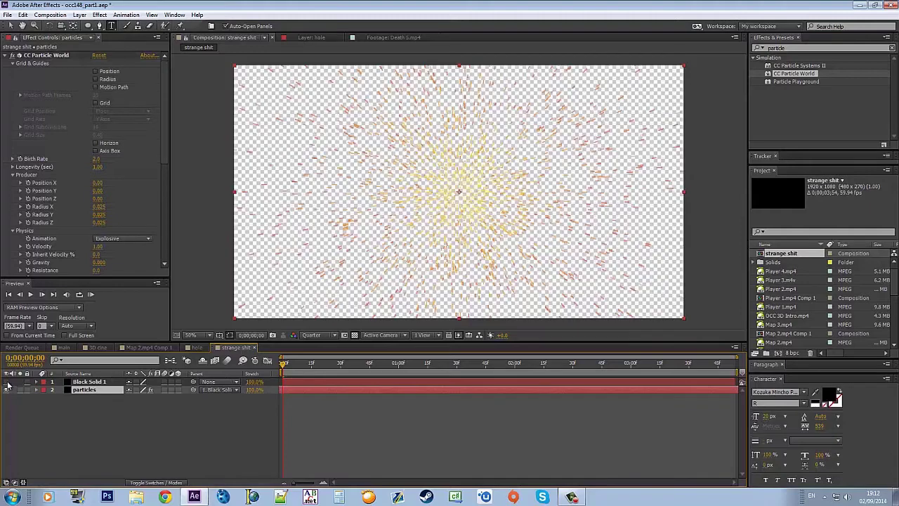
left_click(106, 382)
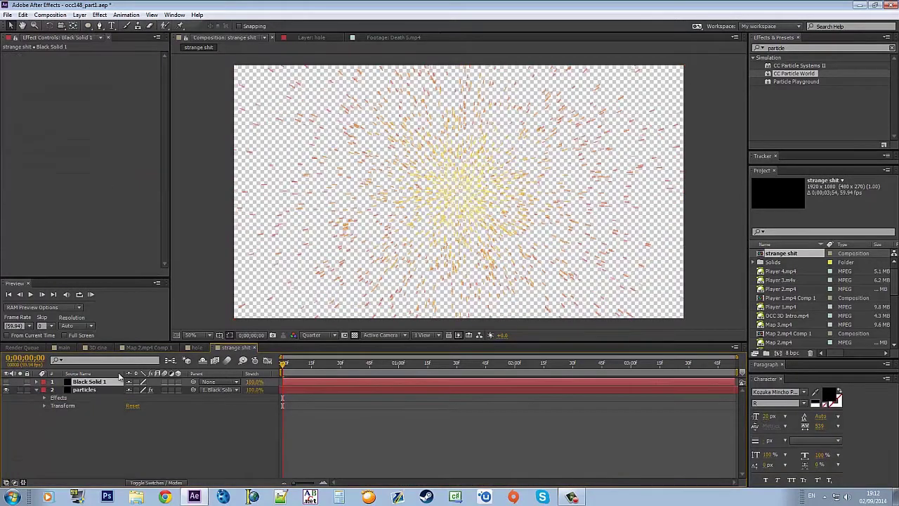
key("Delete")
left_click(84, 381)
Copy the full-frame ellipse mask and paste it onto a new black solid
key("ctrl+v")
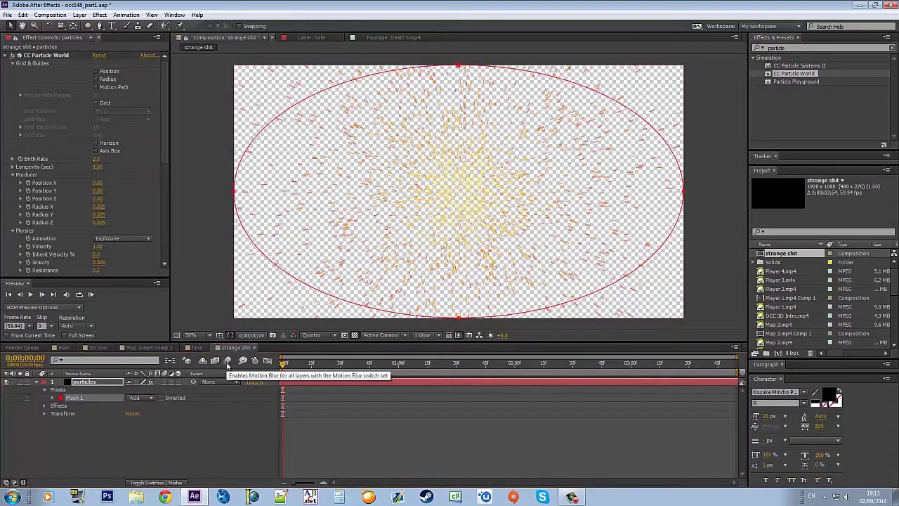
key("ctrl+z")
key("ctrl+shift+z")
key("ctrl+z")
key("ctrl+y")
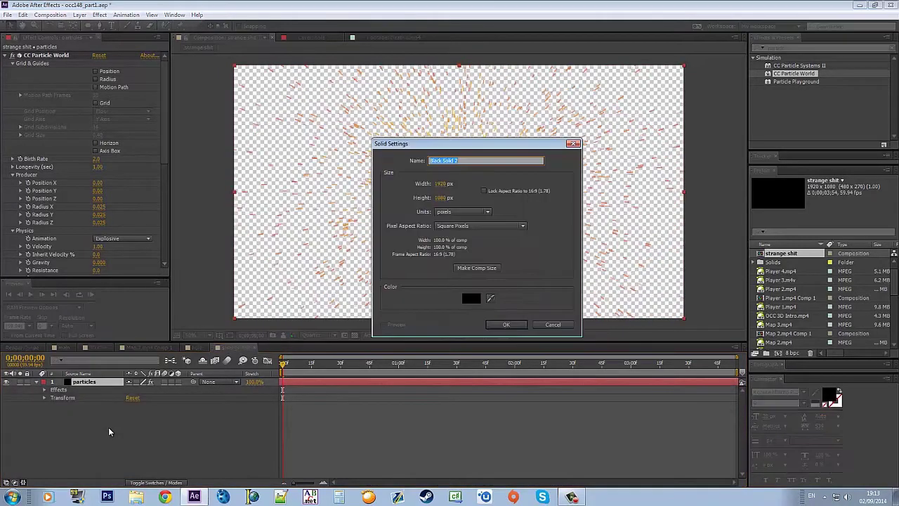
key("Return")
key("ctrl+v")
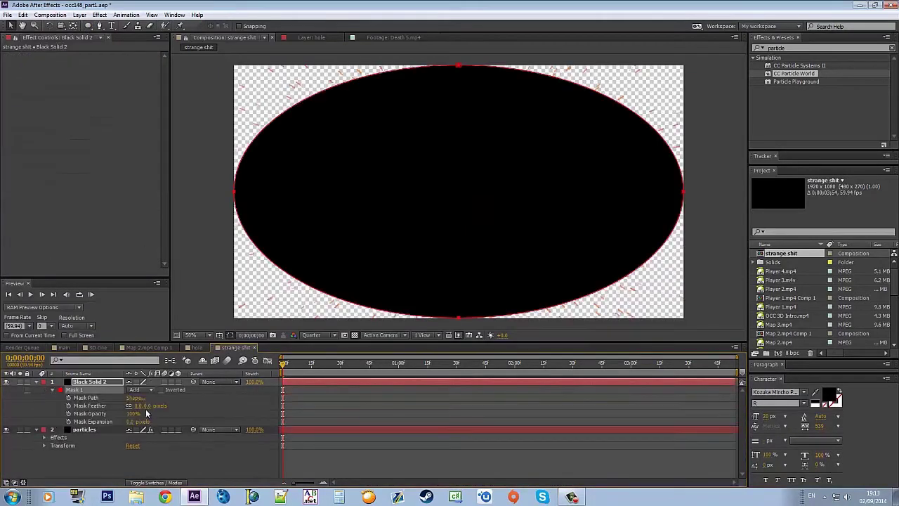
Set Mask Expansion to -50, feather the ellipse, and make the solid the particles' alpha track matte
type("-50")
key("Return")
left_click_drag(137, 405, 169, 406)
key("F4")
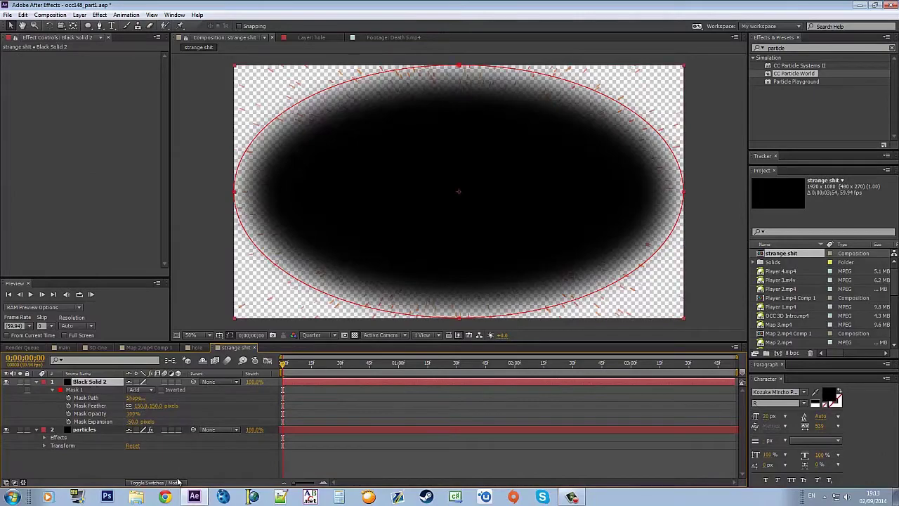
left_click(186, 429)
left_click(211, 389)
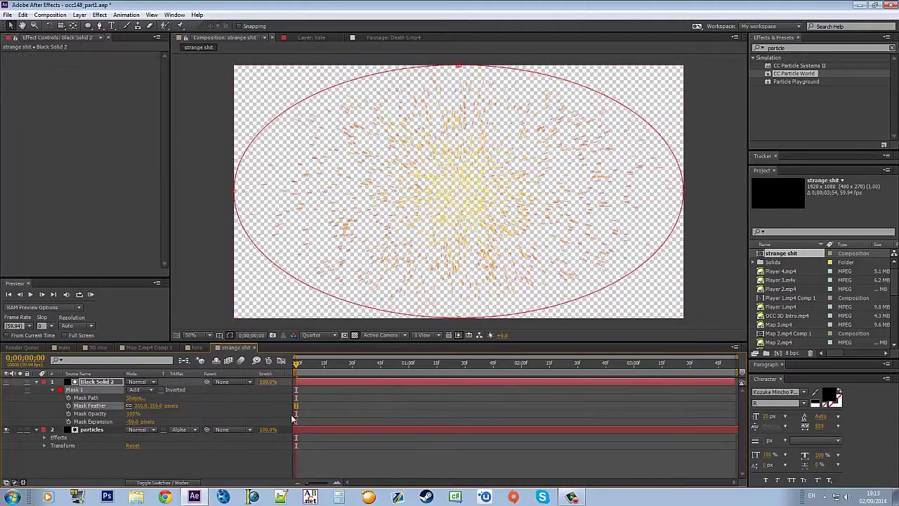
left_click(100, 383)
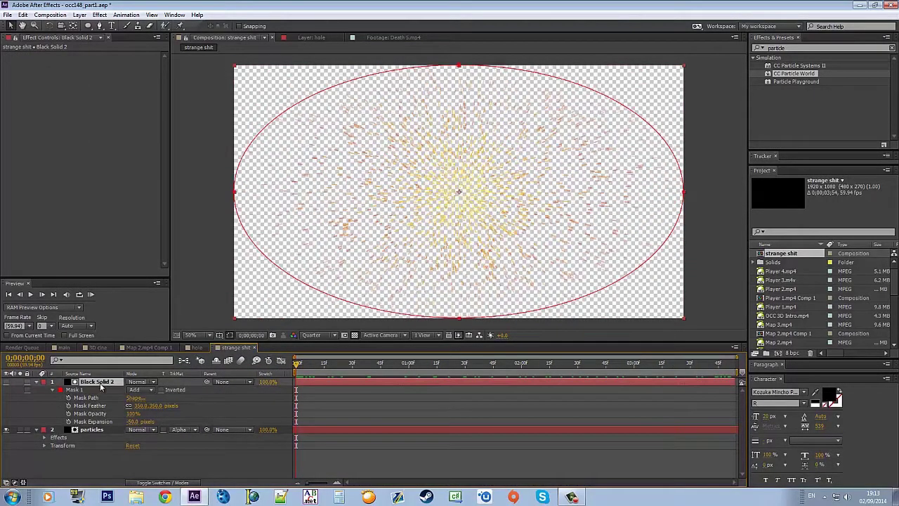
left_click_drag(296, 363, 311, 363)
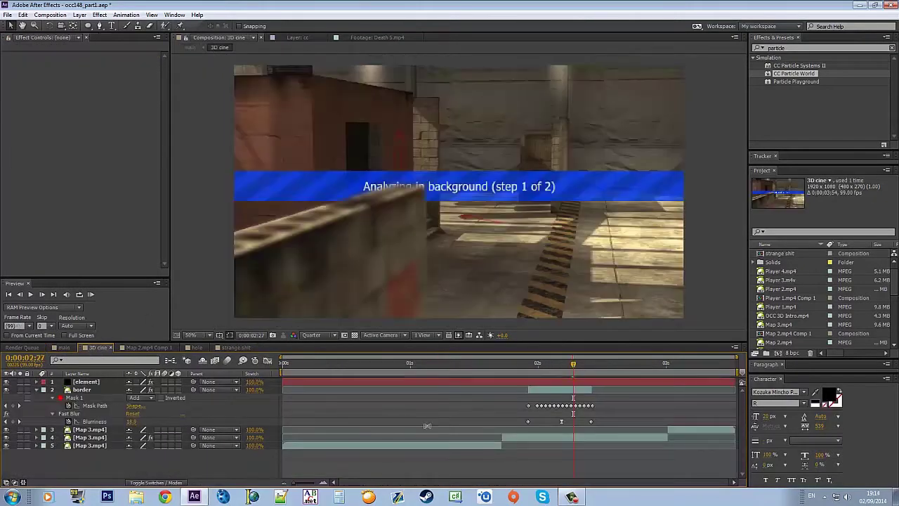
Add the particle comp to 3D cine and keyframe its opacity fading from 0% to 100%
mouse_move(781, 253)
left_mouse_down()
mouse_move(586, 391)
mouse_move(509, 392)
left_mouse_up()
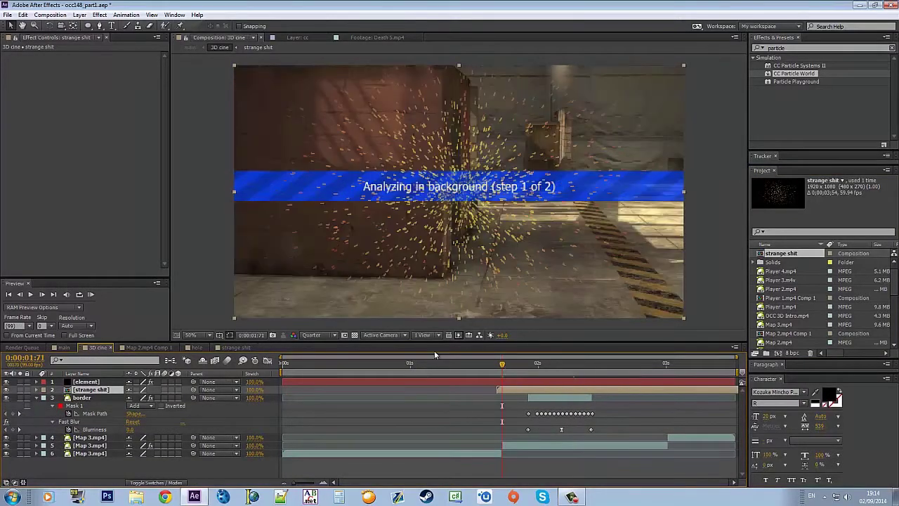
key("t")
left_click_drag(130, 397, 112, 397)
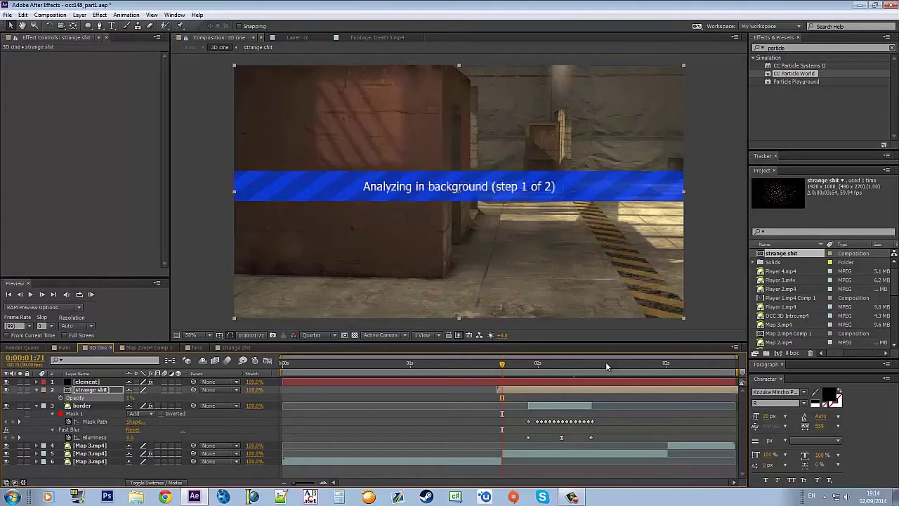
left_click(60, 398)
key("shift+Page_Down")
key("shift+Page_Down")
key("shift+Page_Down")
key("shift+Page_Down")
key("shift+Page_Down")
key("shift+Page_Down")
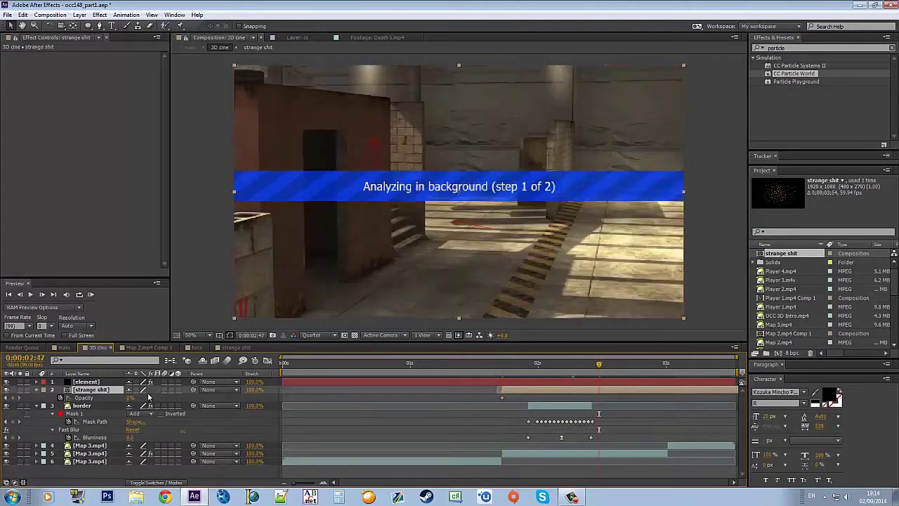
type("100")
key("Return")
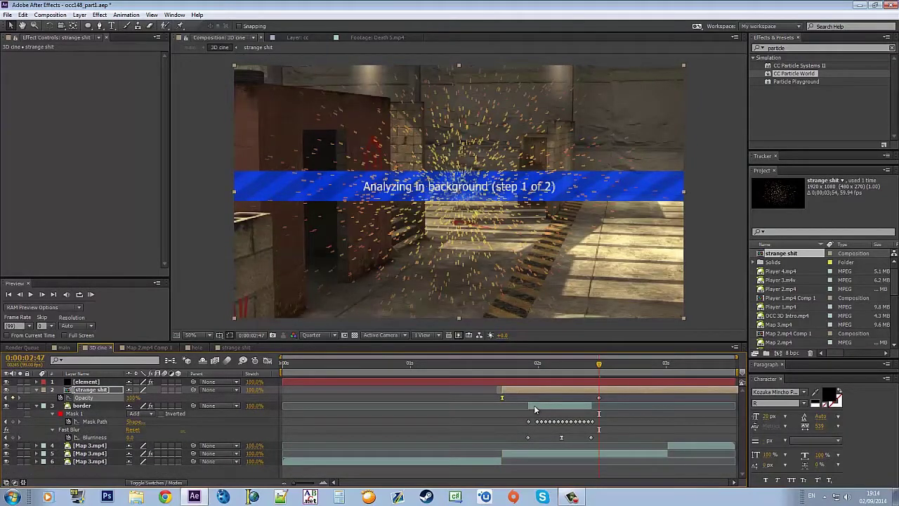
Enable time remapping on the particle layer and scrub around 0:00:01:81–0:00:01:93 to preview
key("ctrl+alt+t")
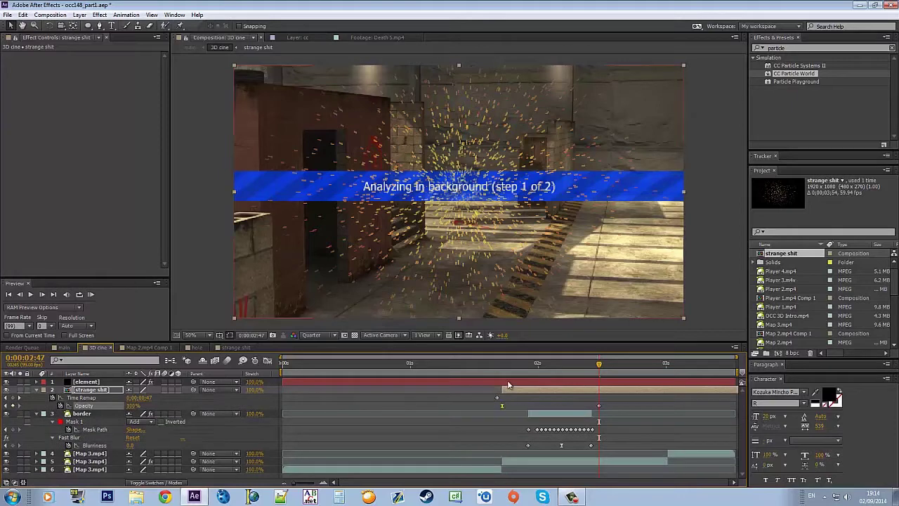
key("i")
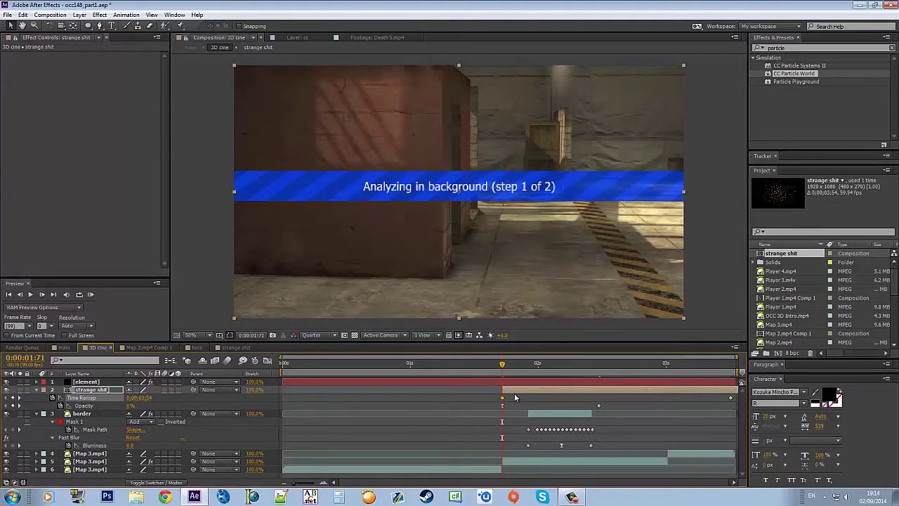
left_click_drag(502, 365, 584, 365)
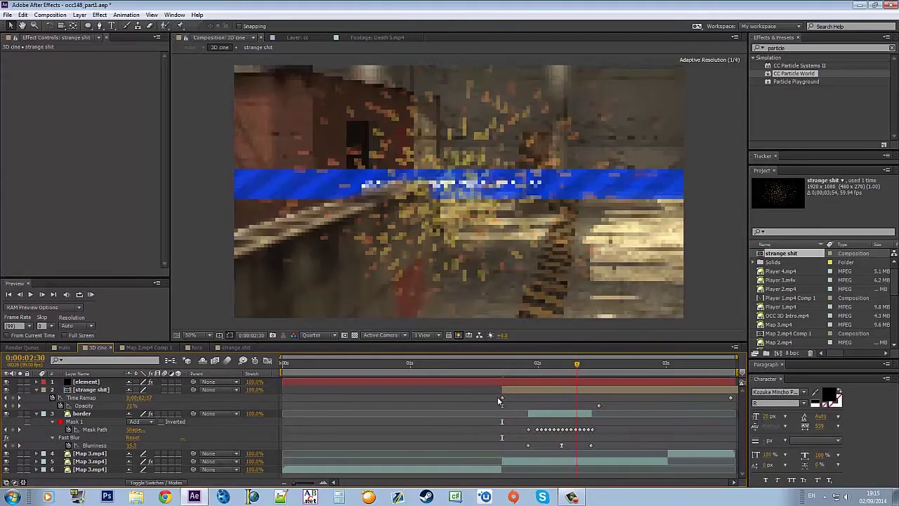
left_click(518, 365)
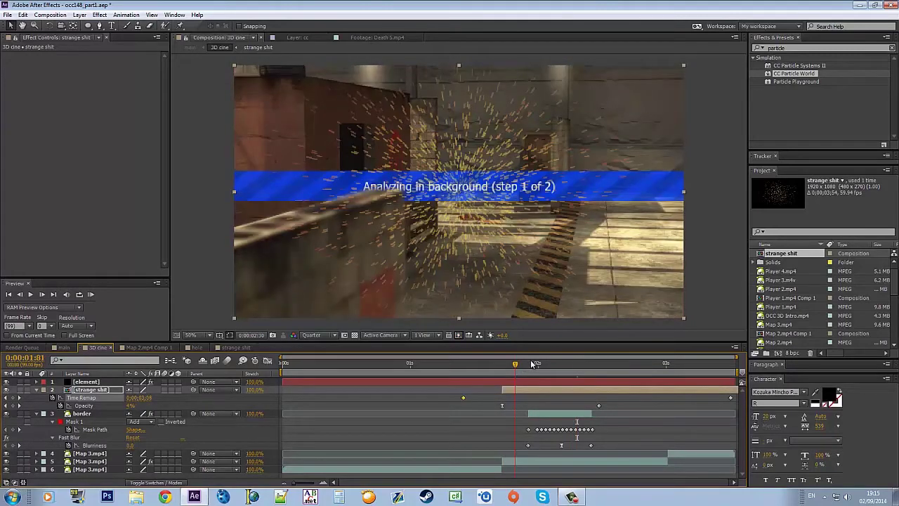
left_click(532, 364)
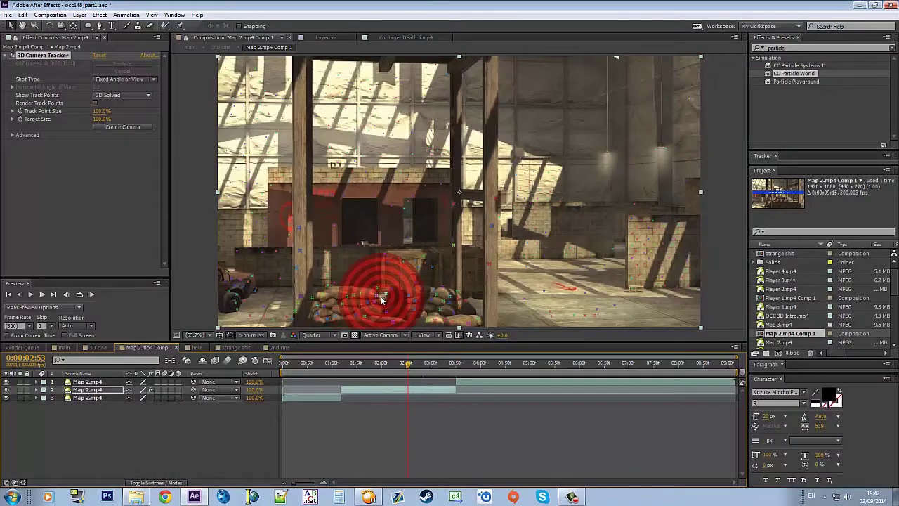
Edit the trial text and set its letter spacing to 150
type("an E")
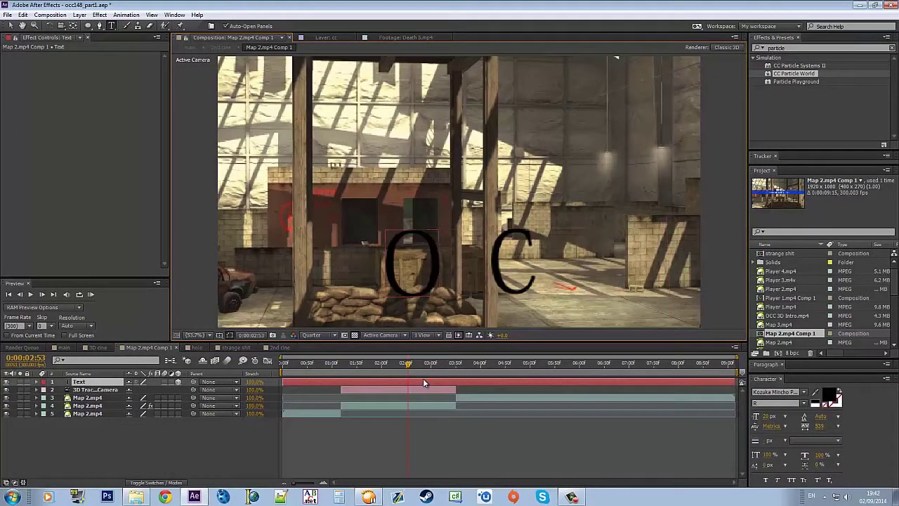
double_click(423, 381)
type("dit called")
left_click_drag(818, 425, 818, 430)
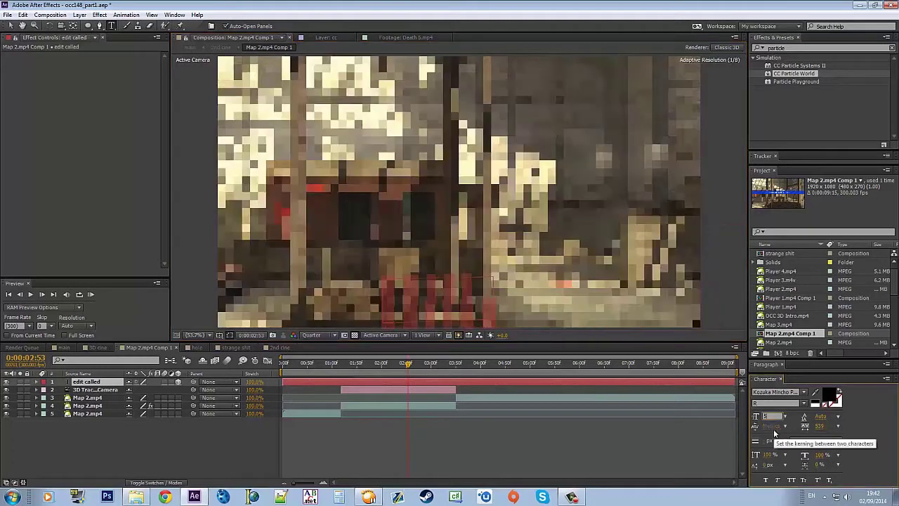
left_click(838, 426)
left_click(828, 415)
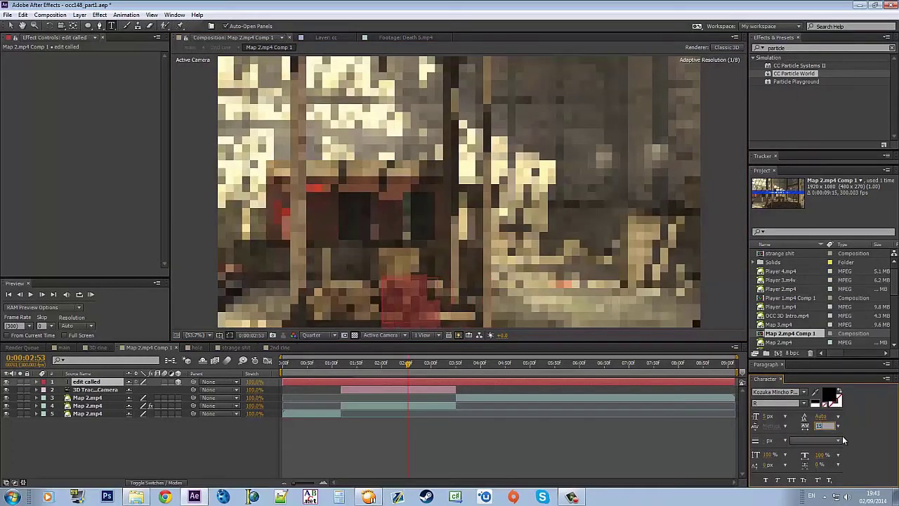
left_click(414, 382)
Nudge the 'edit called' text upward and check it at 0:00:03:37
key("v")
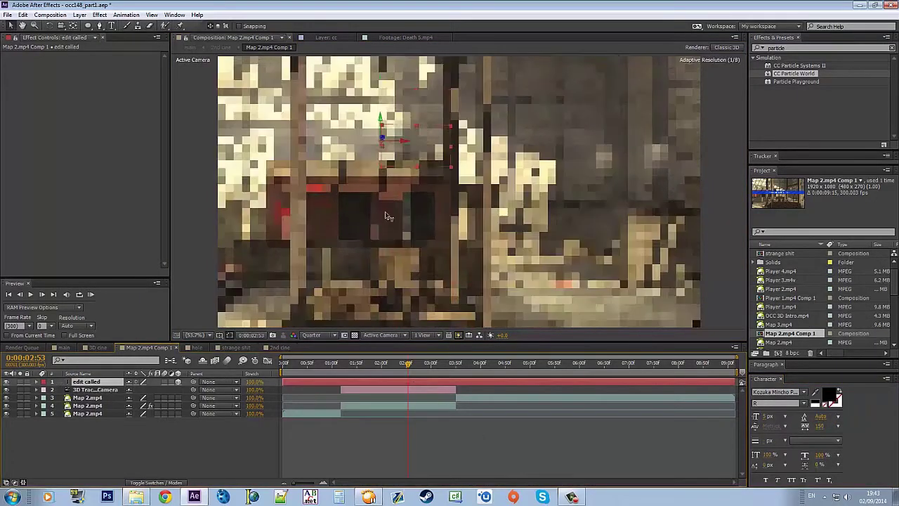
key("shift+Up")
key("shift+Up")
key("shift+Up")
mouse_move(379, 365)
left_mouse_down()
mouse_move(361, 365)
mouse_move(379, 364)
left_mouse_up()
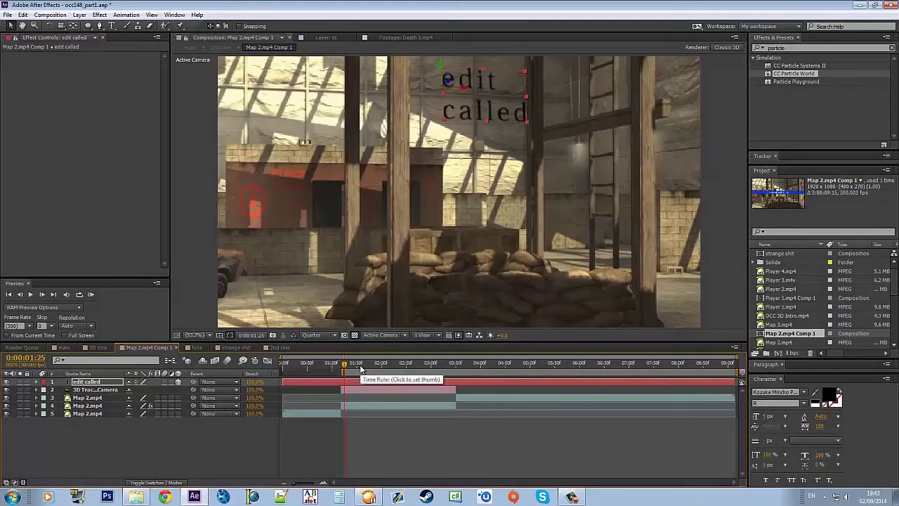
left_click(451, 369)
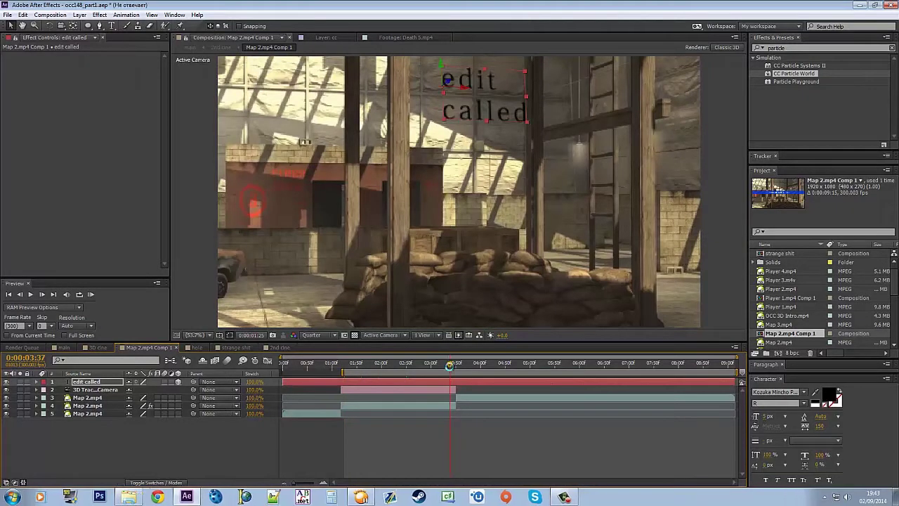
Delete the trial text and create a new text layer from chosen Map 2.mp4 track points
key("Delete")
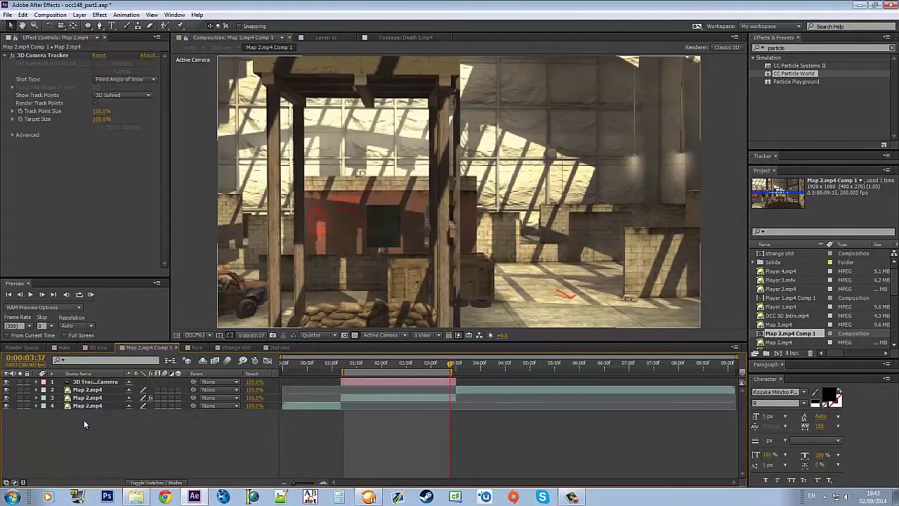
left_click(87, 397)
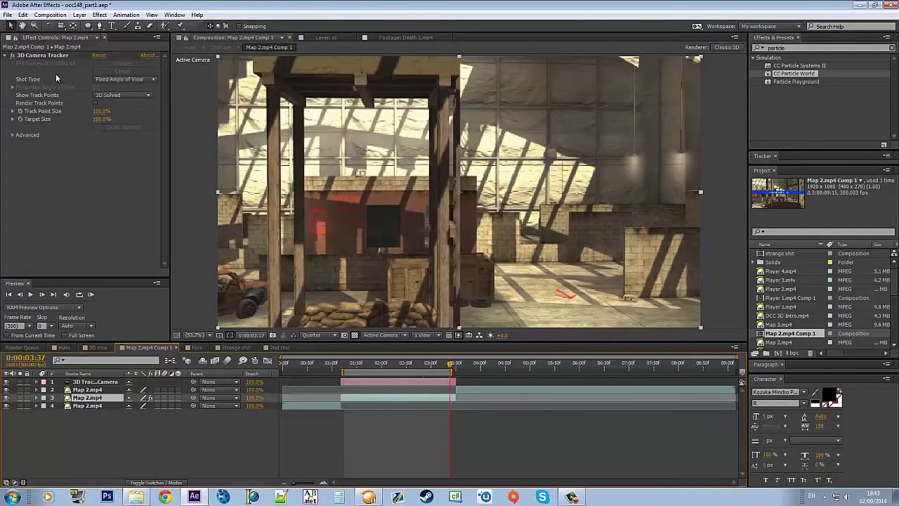
left_click(363, 83)
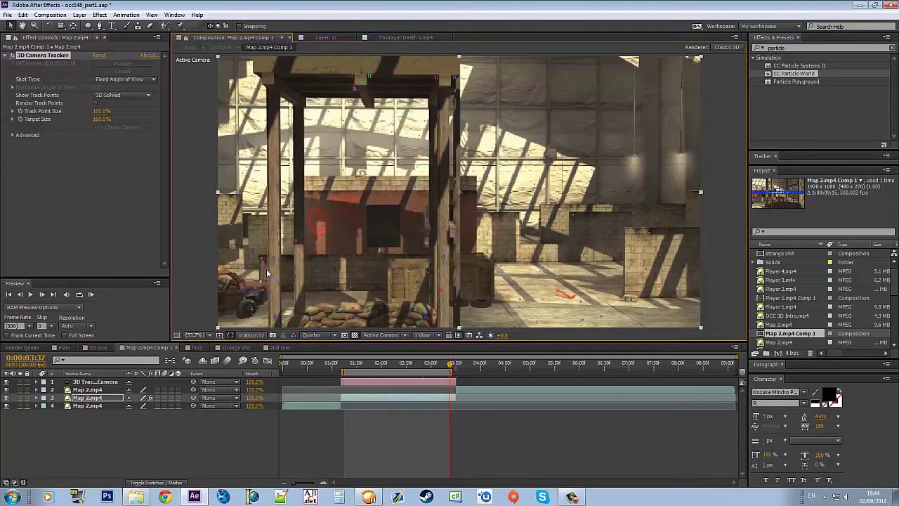
right_click(361, 268)
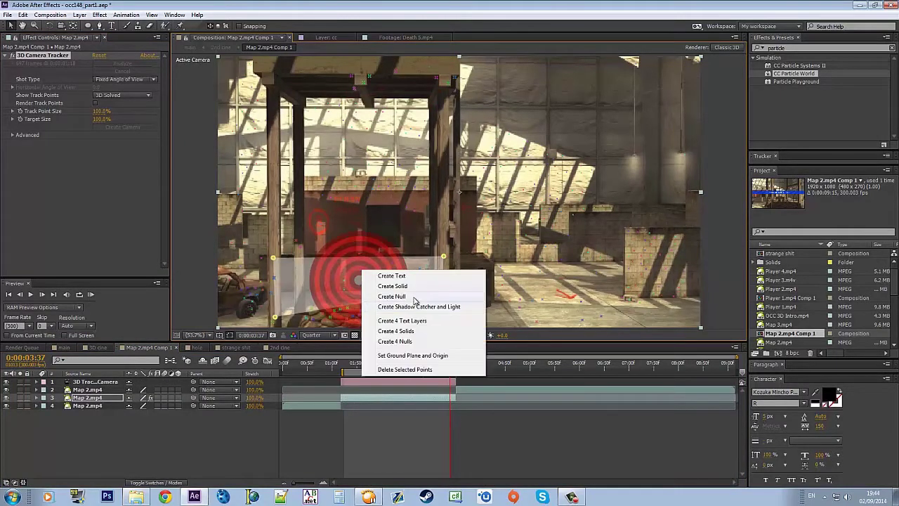
left_click(391, 276)
left_click_drag(391, 370, 356, 370)
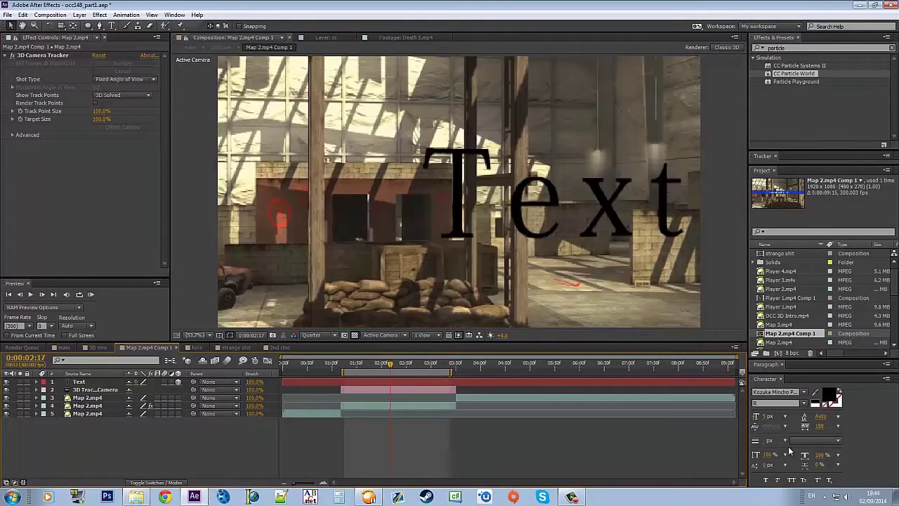
Set the new text layer's font size to 79
left_click(613, 386)
double_click(613, 384)
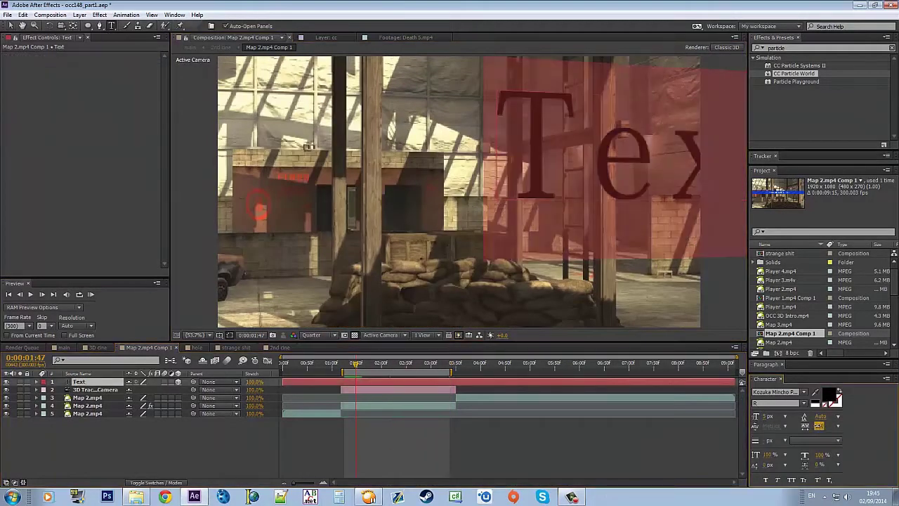
type("79")
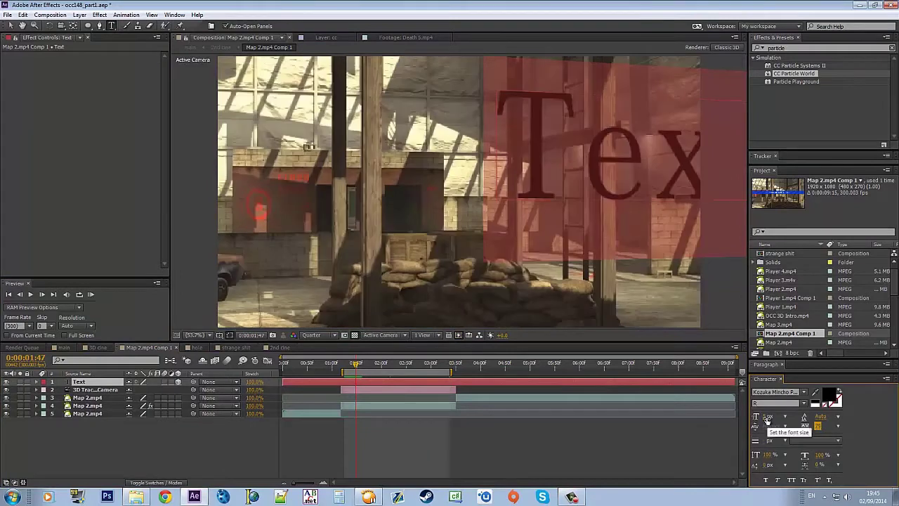
key("Return")
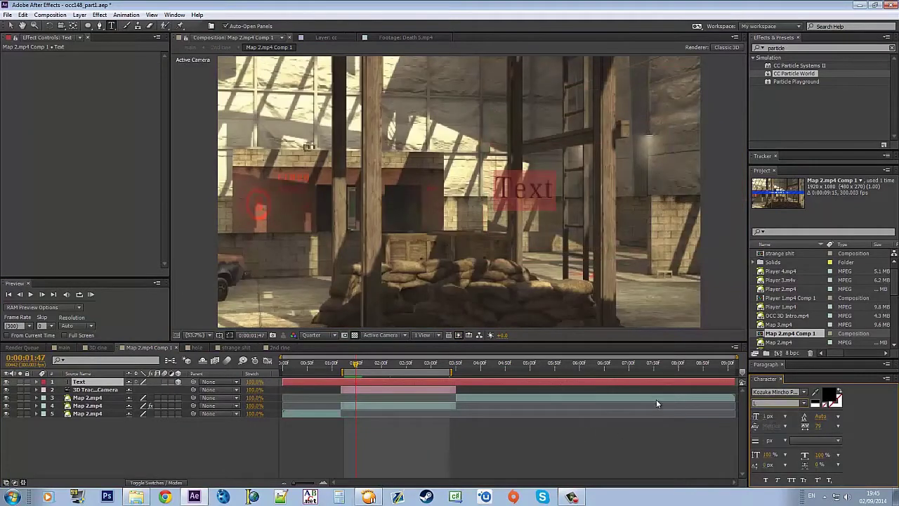
Replace the text with 'edit' and 'called..' on two lines, adjust tracking, and commit
left_click(368, 380)
type("edit")
key("Return")
type("called..")
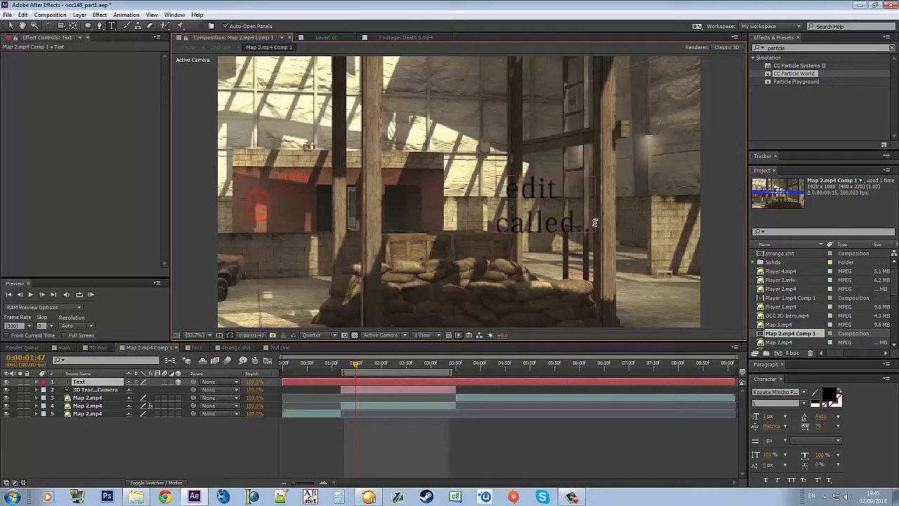
left_click_drag(595, 222, 510, 184)
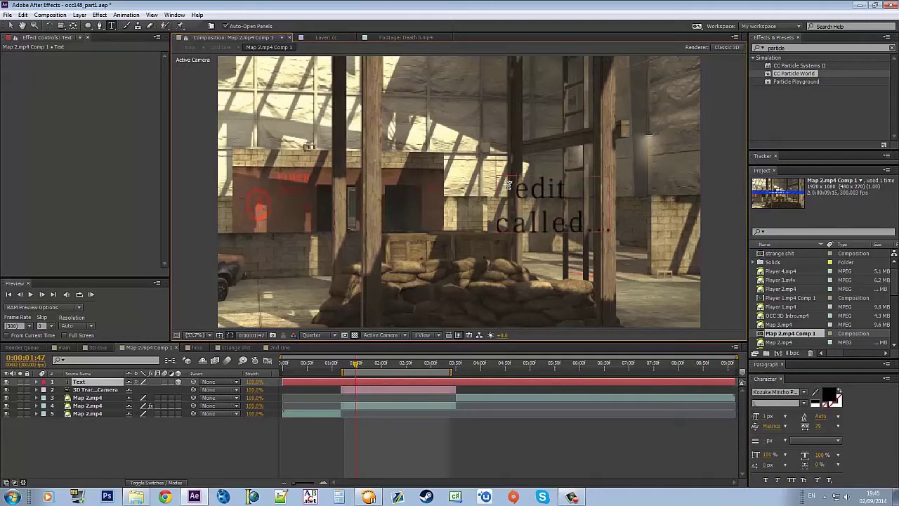
left_click(379, 361)
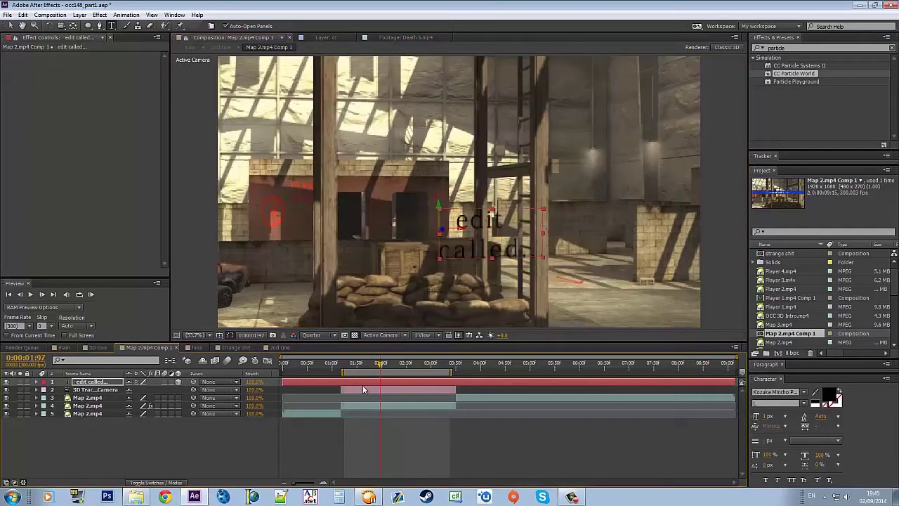
Apply the Sapphire Transitions S_WipeLine effect to the edit called text layer
left_click(366, 362)
left_click(892, 48)
scroll(802, 122, "down", 10)
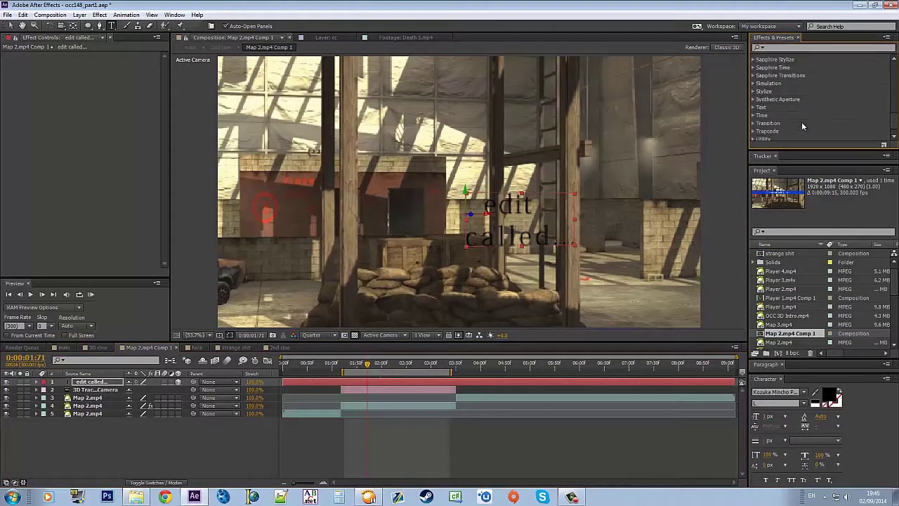
scroll(772, 121, "up", 3)
double_click(773, 121)
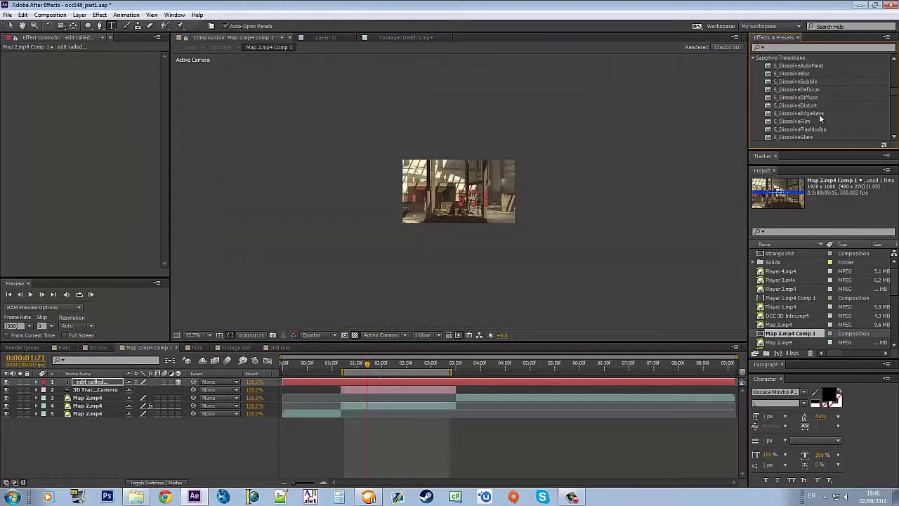
scroll(794, 99, "down", 5)
left_click(192, 335)
left_click(220, 176)
double_click(787, 110)
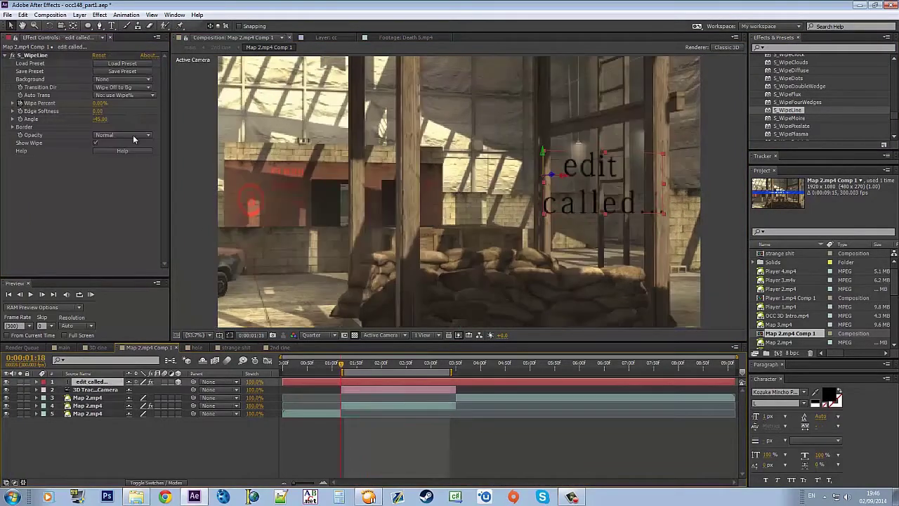
Raise the edit called text higher, checking it at 01:18, 02:24 and 02:86
left_click(340, 366)
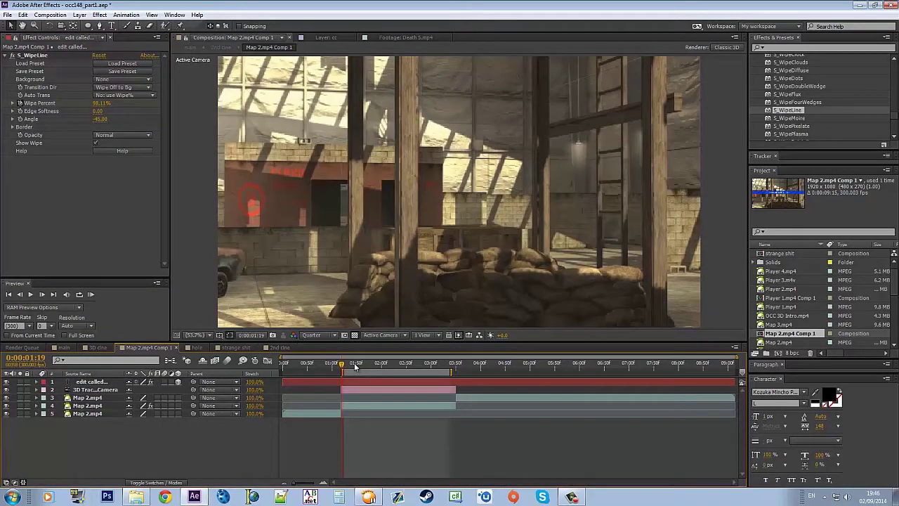
left_click(444, 366)
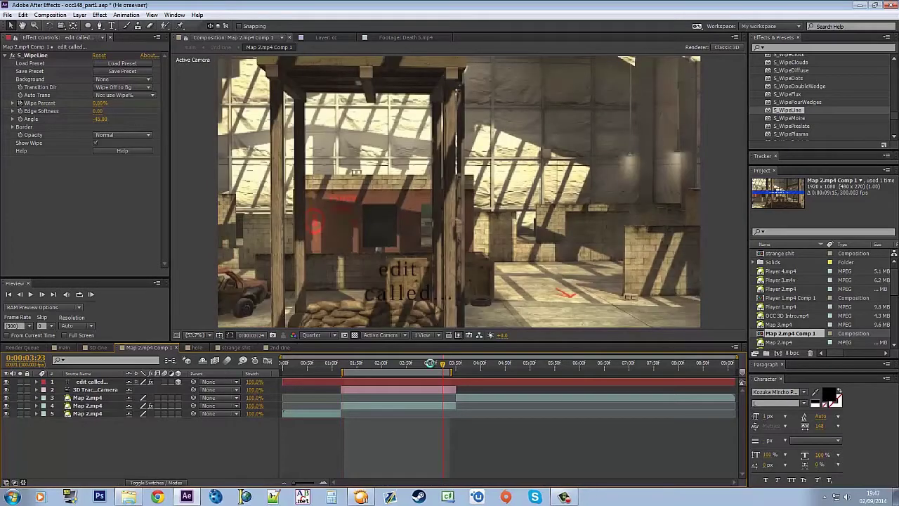
key("p")
left_click(365, 366)
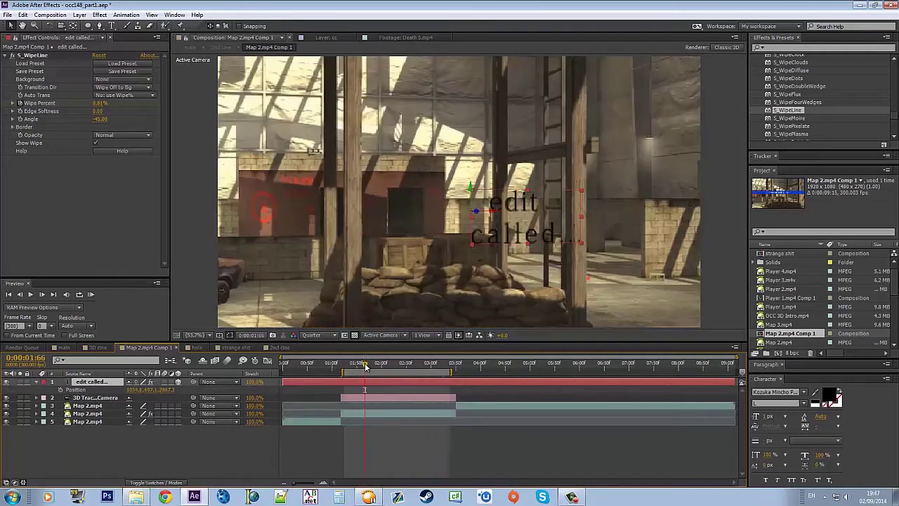
left_click_drag(152, 390, 105, 386)
left_click(394, 365)
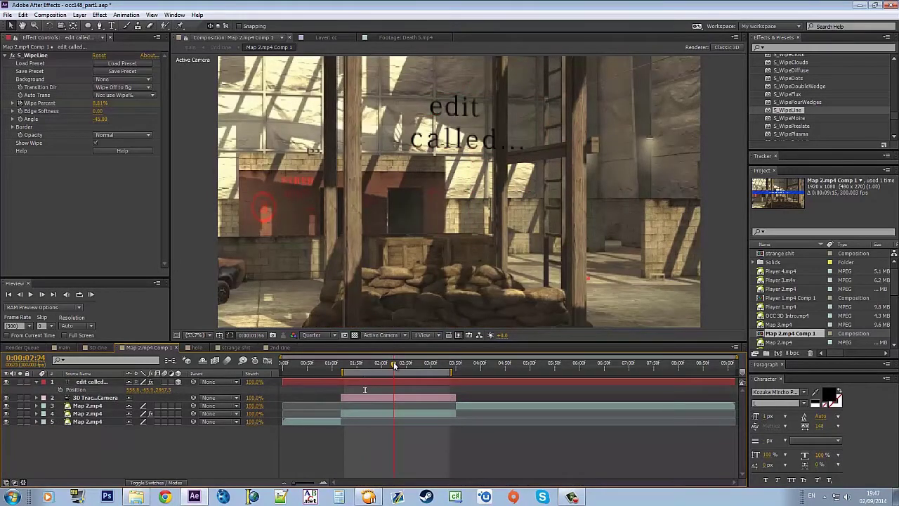
left_click(425, 363)
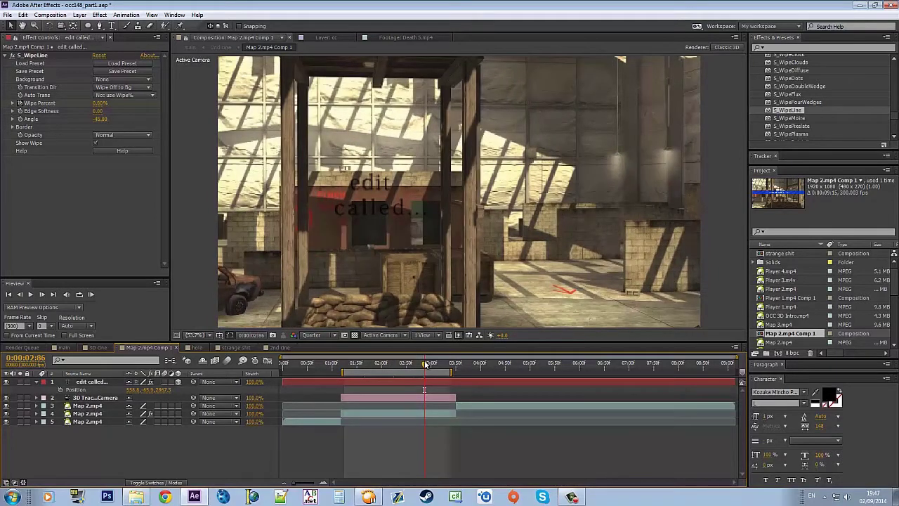
Keyframe S_WipeLine Wipe Percent to 100% at 03:50, the camera layer's out point
key("u")
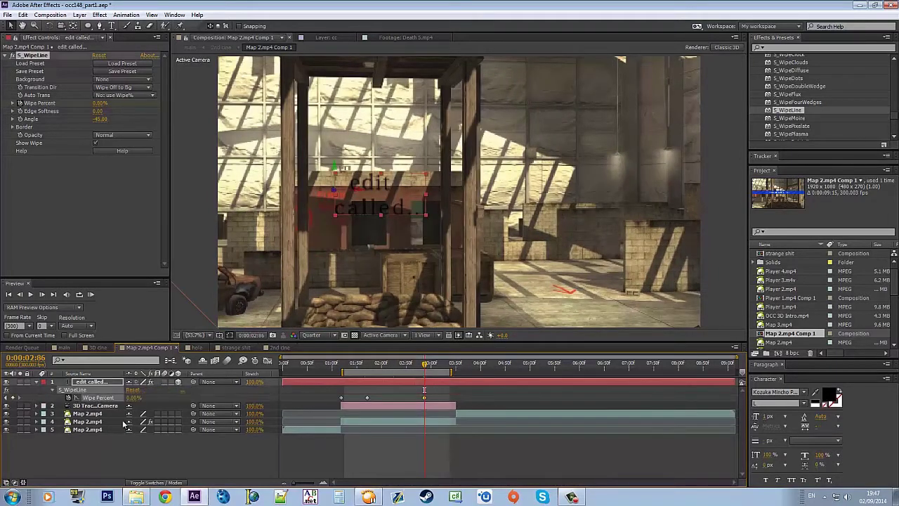
left_click(112, 406)
key("o")
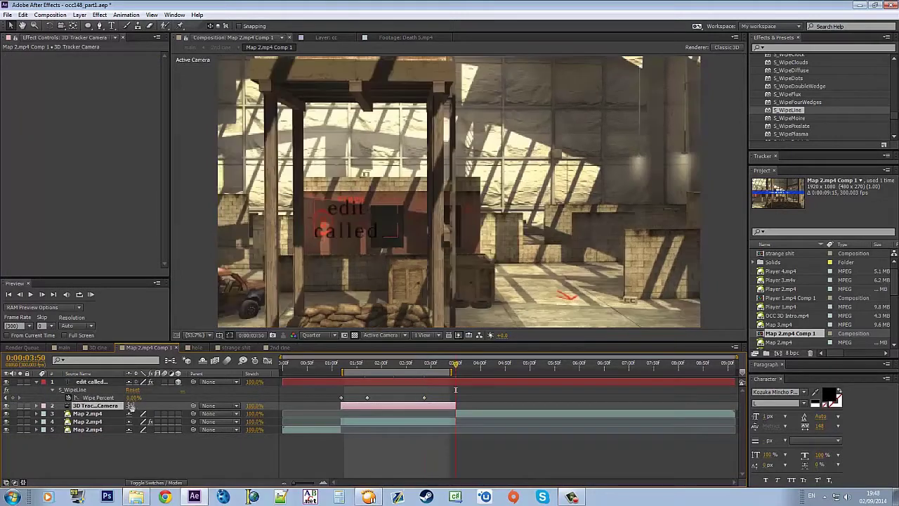
left_click_drag(133, 397, 419, 408)
left_click(401, 364)
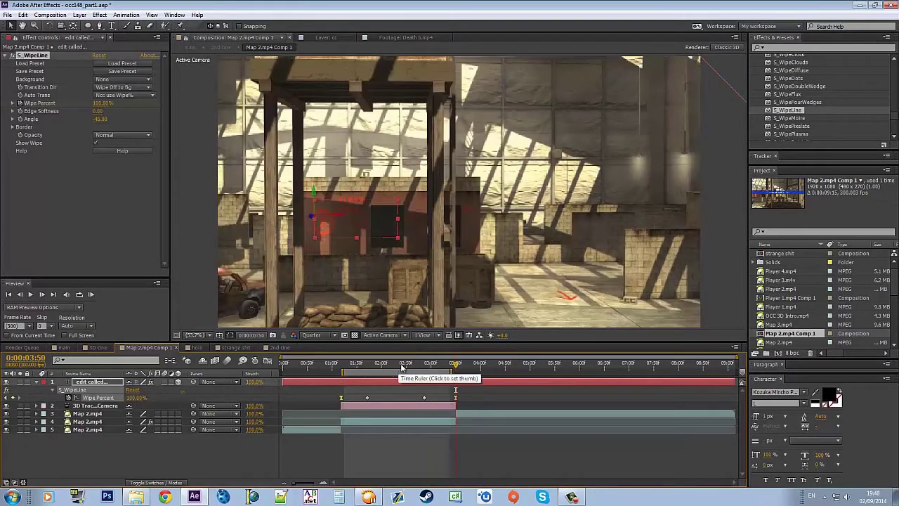
Apply the Typewriter preset to the edit called text and move its keyframes earlier
left_click(784, 47)
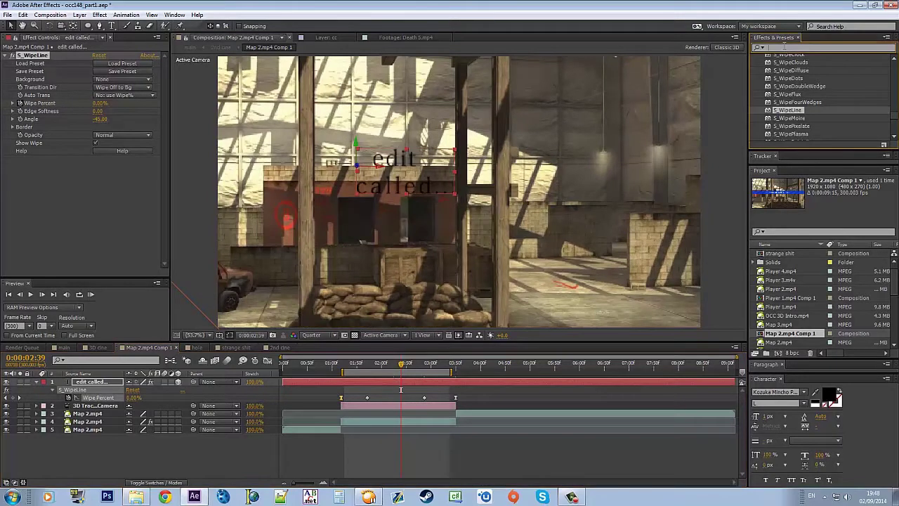
type("typog")
key("BackSpace")
key("BackSpace")
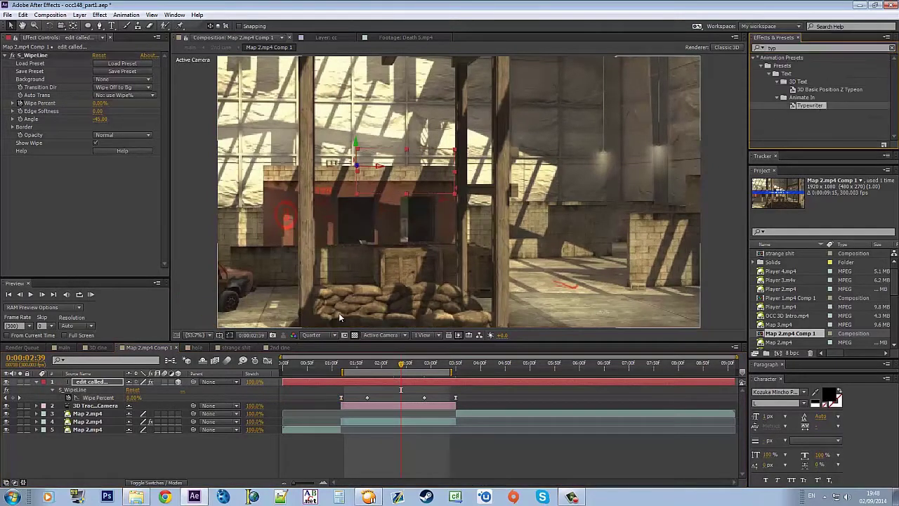
left_click_drag(809, 105, 368, 398)
left_click_drag(524, 397, 423, 398)
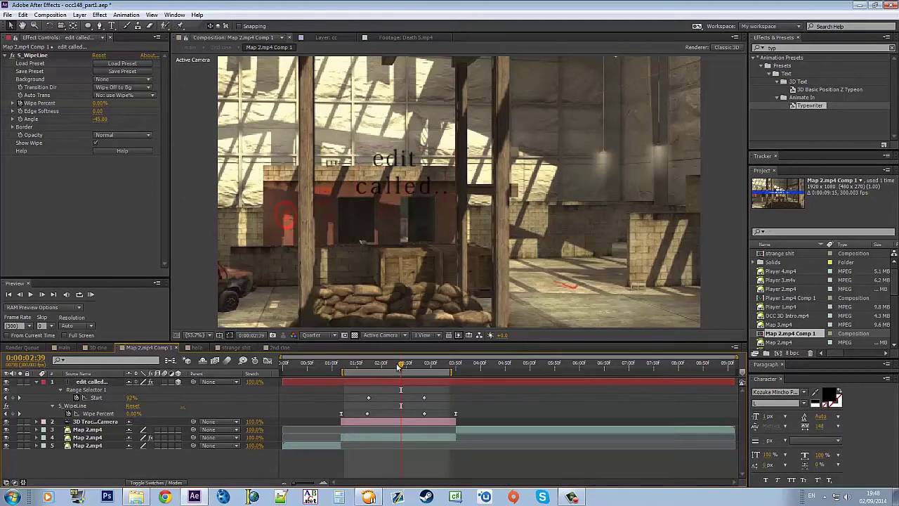
mouse_move(401, 366)
left_mouse_down()
mouse_move(421, 365)
mouse_move(368, 366)
mouse_move(397, 366)
left_mouse_up()
left_click(125, 398)
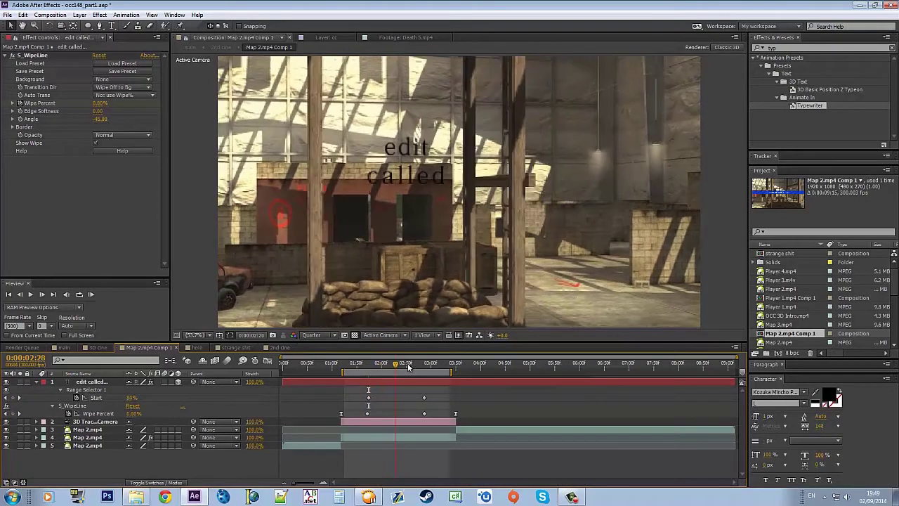
Apply the Decoder Fade In text preset to the edit called text
left_click(892, 47)
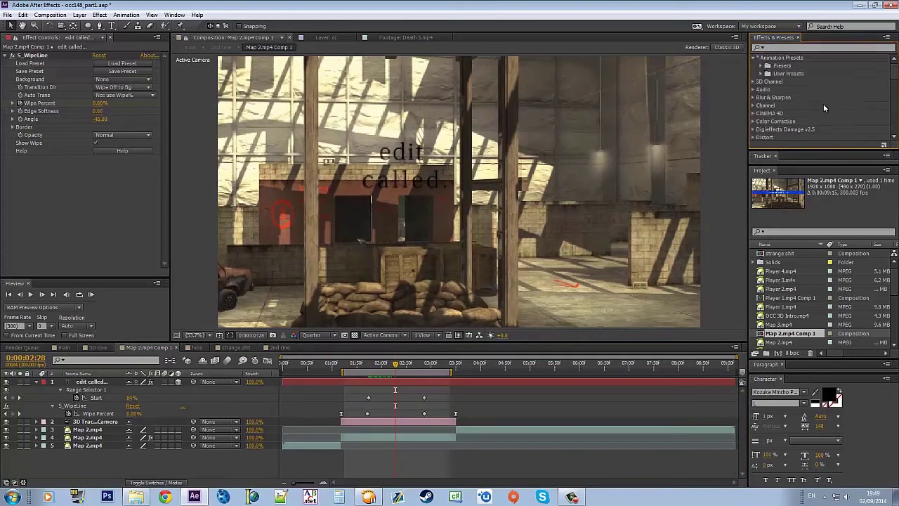
left_click(761, 65)
scroll(769, 105, "down", 3)
left_click(771, 105)
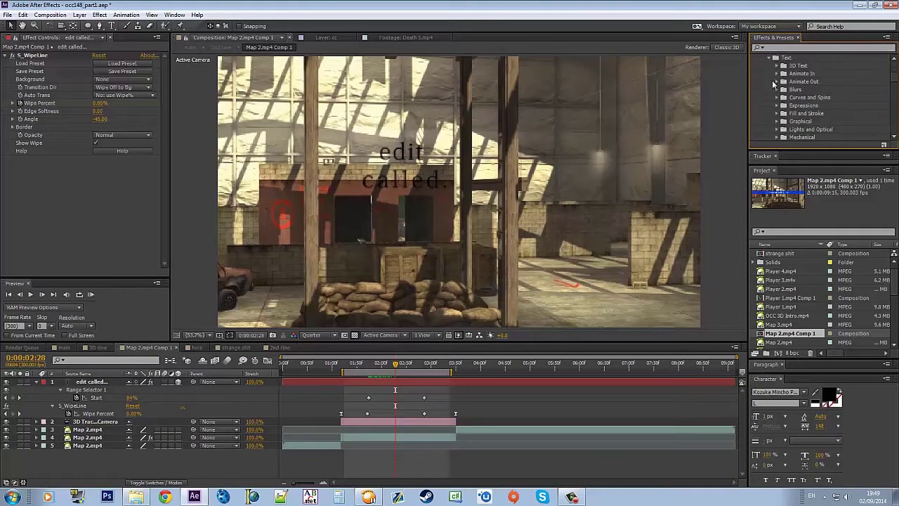
left_click(815, 81)
left_click_drag(815, 81, 412, 384)
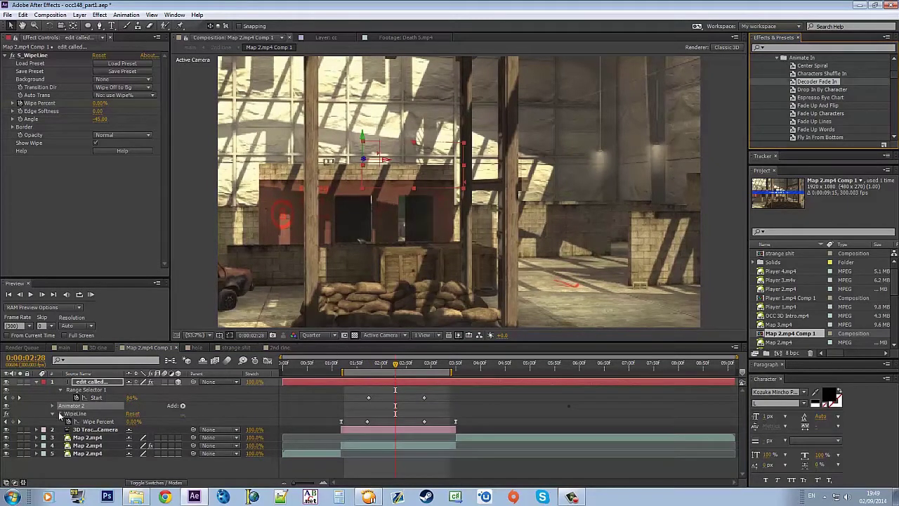
left_click(60, 415)
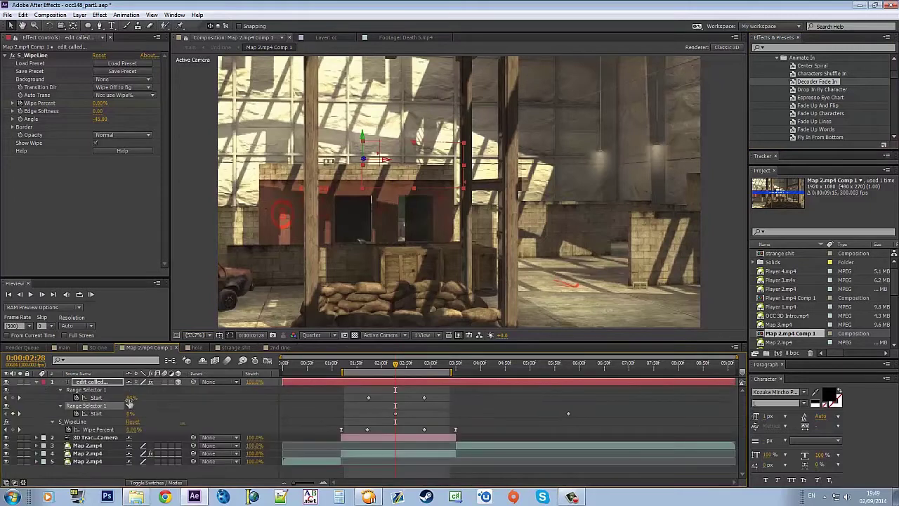
Set the decoder Range Selector Start to 100% and move its keyframe to 01:71
left_click_drag(129, 398, 246, 393)
left_click(396, 415)
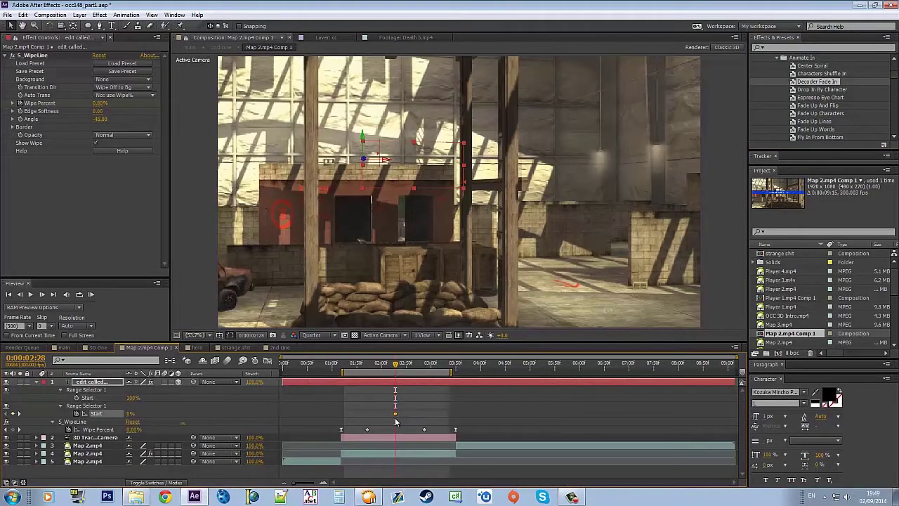
left_click(403, 365)
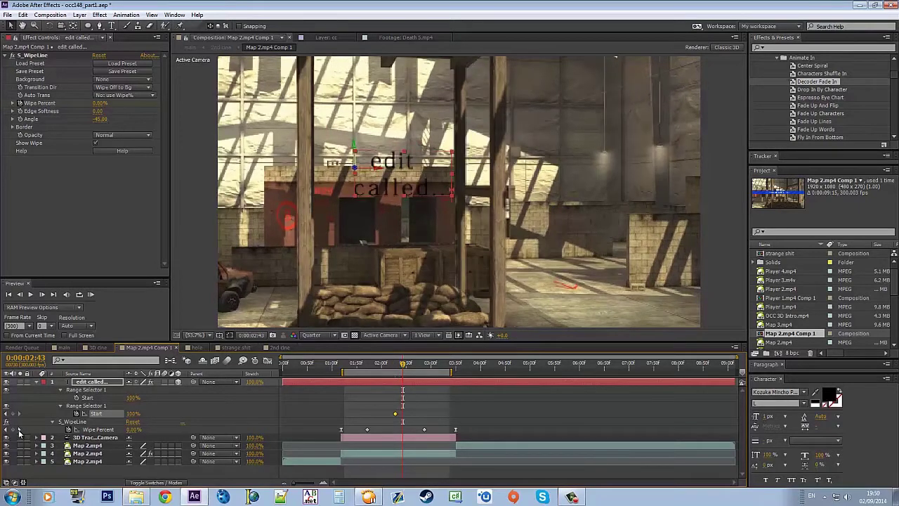
left_click(19, 430)
left_click_drag(394, 414, 367, 414)
key("j")
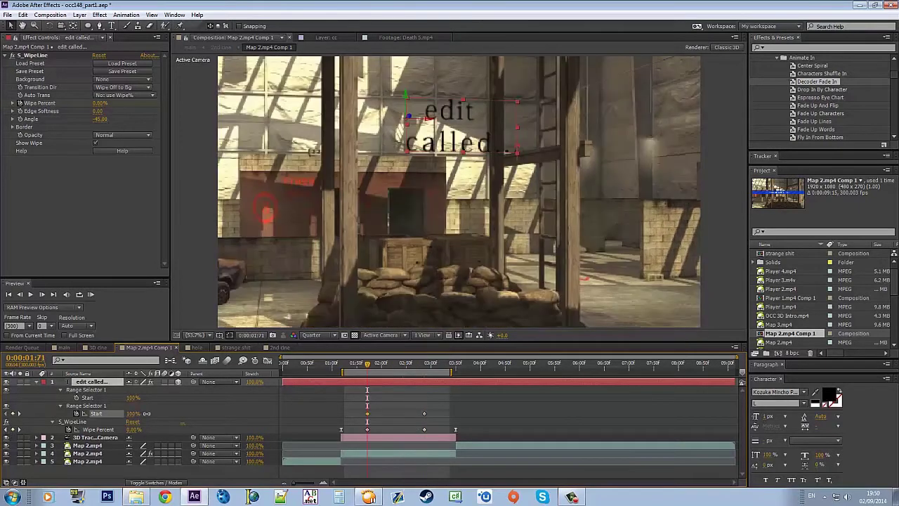
left_click(382, 400)
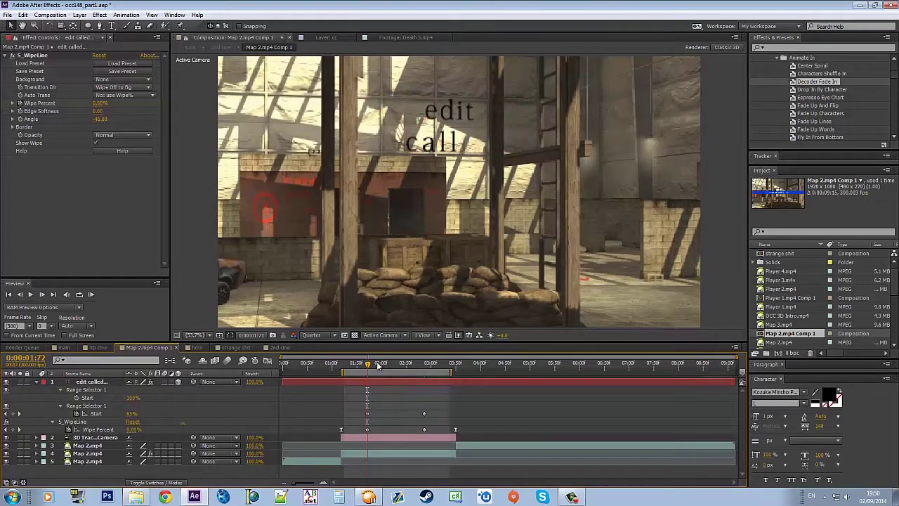
left_click_drag(378, 365, 429, 365)
Collapse the layer properties and create a new solid layer
key("ctrl+a")
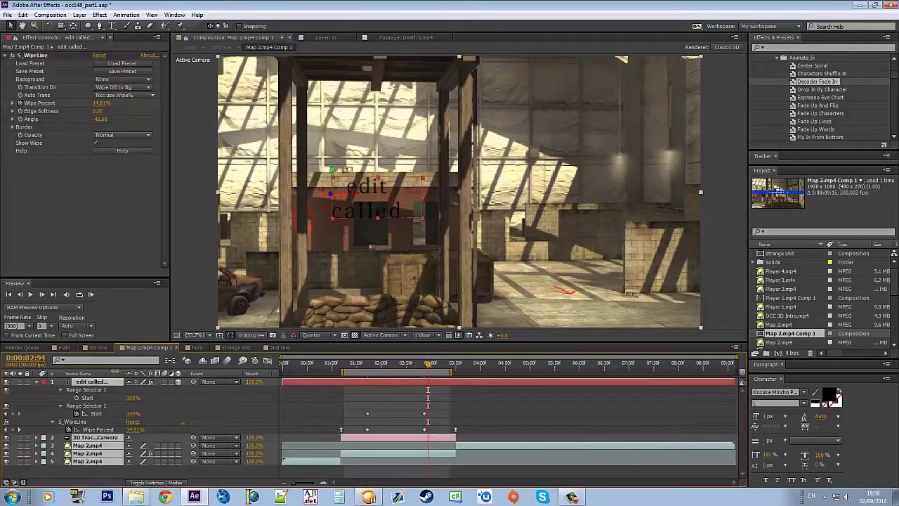
left_click(42, 381)
key("ctrl+y")
Name the solid 'line' and draw a horizontal mask across the comp's full width
type("line")
key("Return")
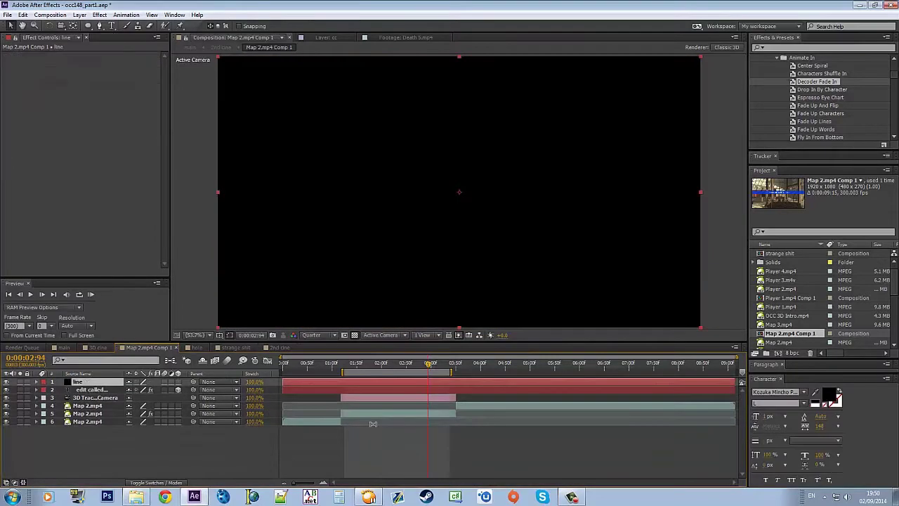
left_click(99, 25)
left_click(217, 192)
left_click(703, 193)
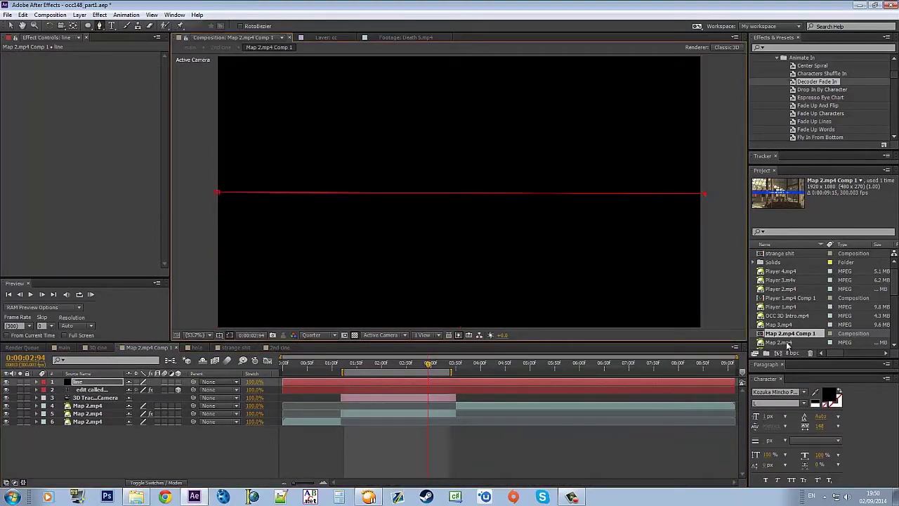
Apply a Stroke effect painted on transparent and make the line layer 3D
left_click(779, 48)
type("stroke")
double_click(781, 105)
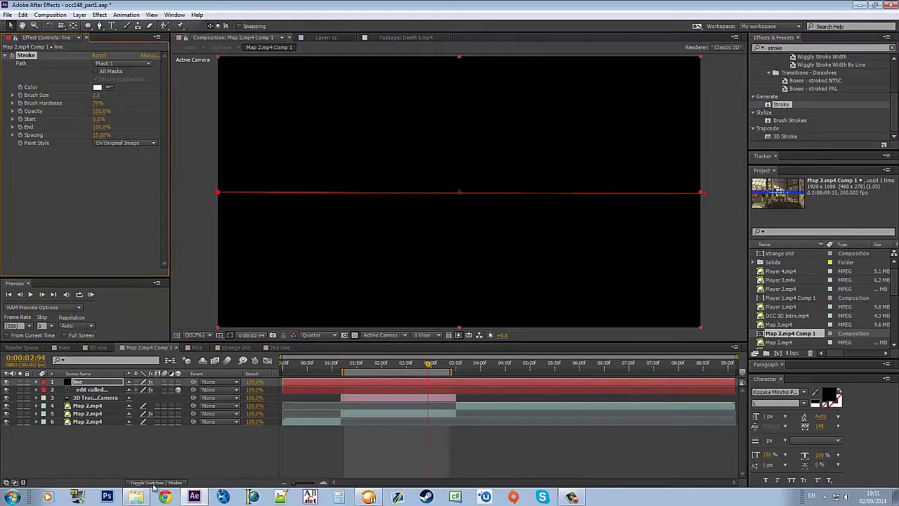
left_click(153, 483)
left_click(125, 142)
left_click(123, 151)
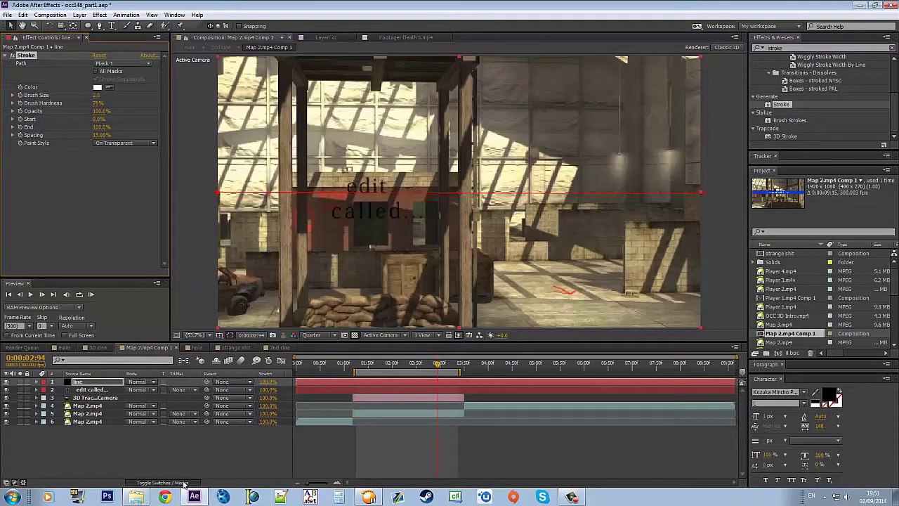
left_click(163, 483)
left_click(178, 382)
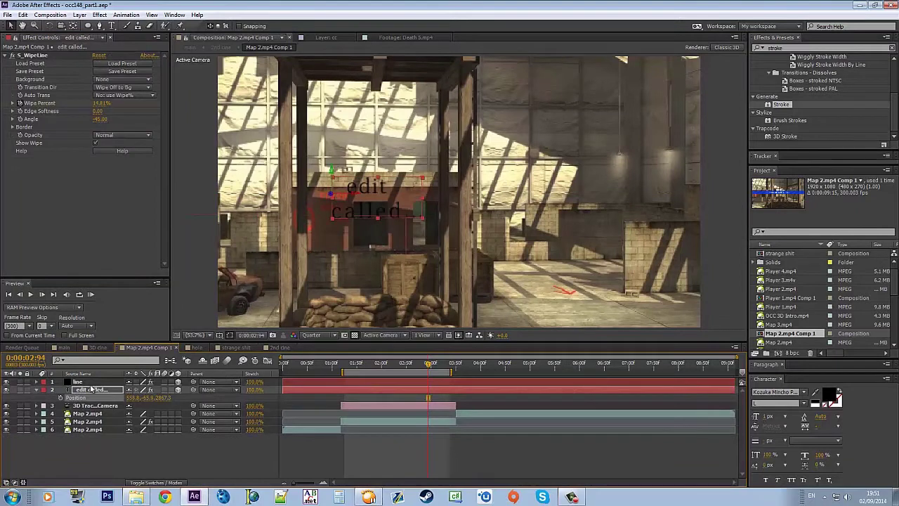
Rotate the line around Z and scale it down to about 62%
left_click(89, 383)
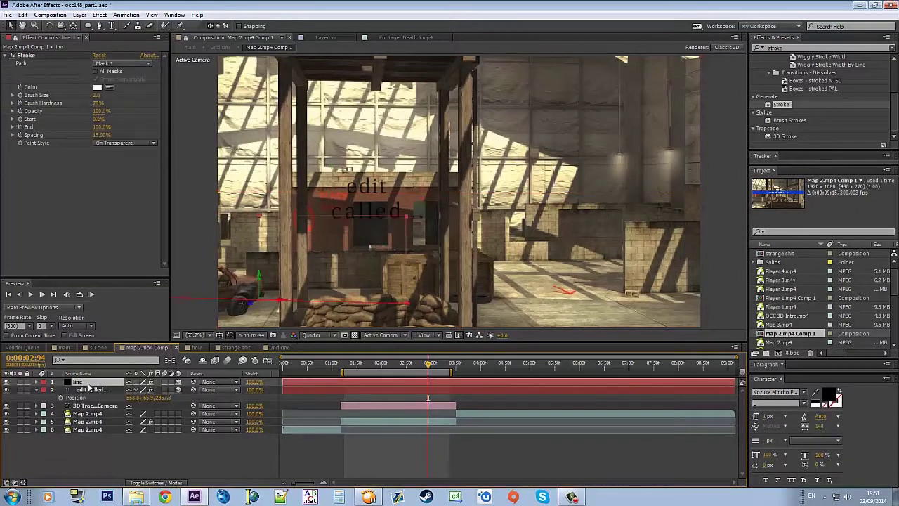
key("alt+shift+p")
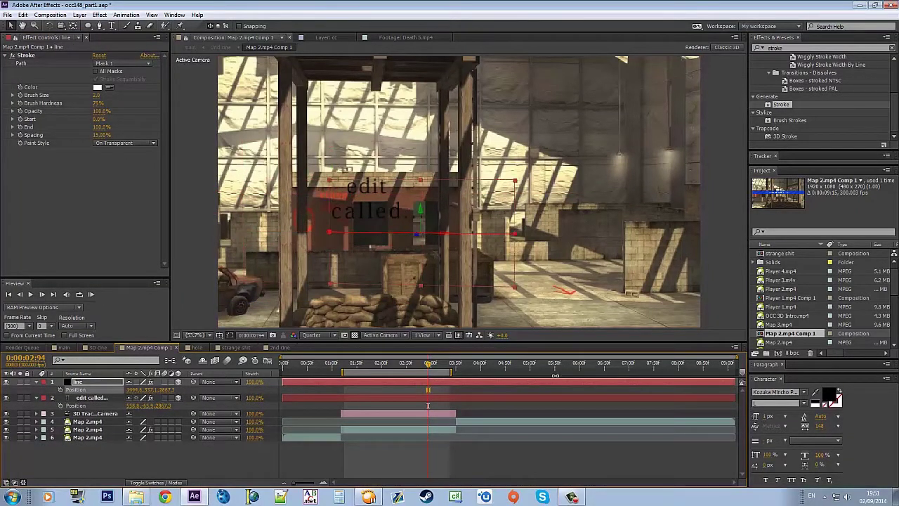
key("shift+r")
left_click_drag(137, 421, 141, 425)
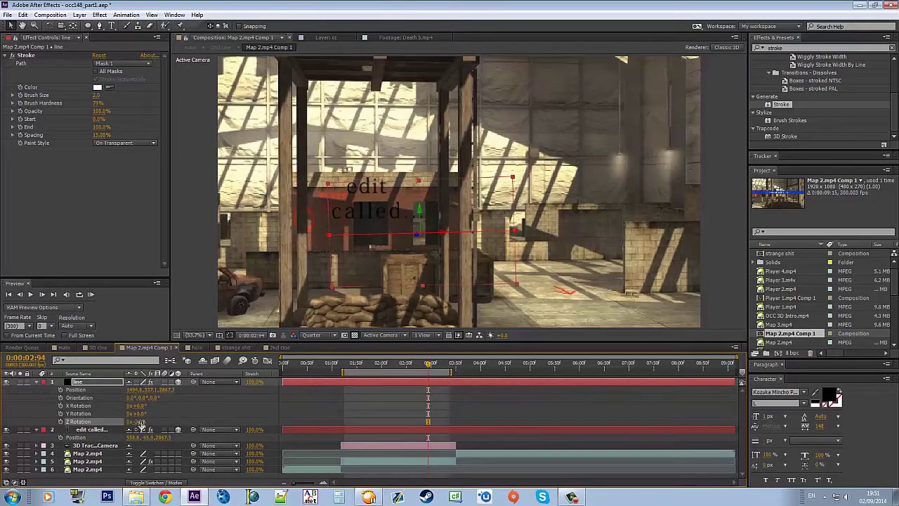
key("u")
key("alt+shift+s")
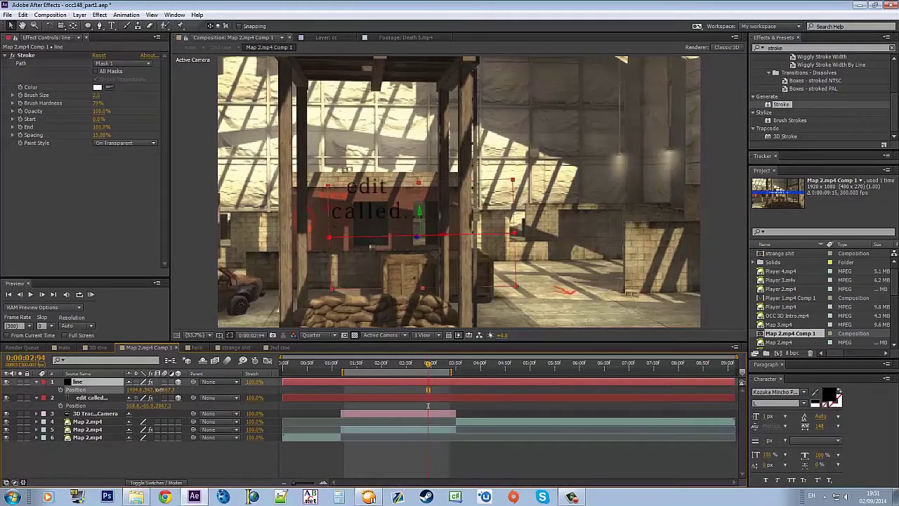
left_click_drag(144, 390, 110, 394)
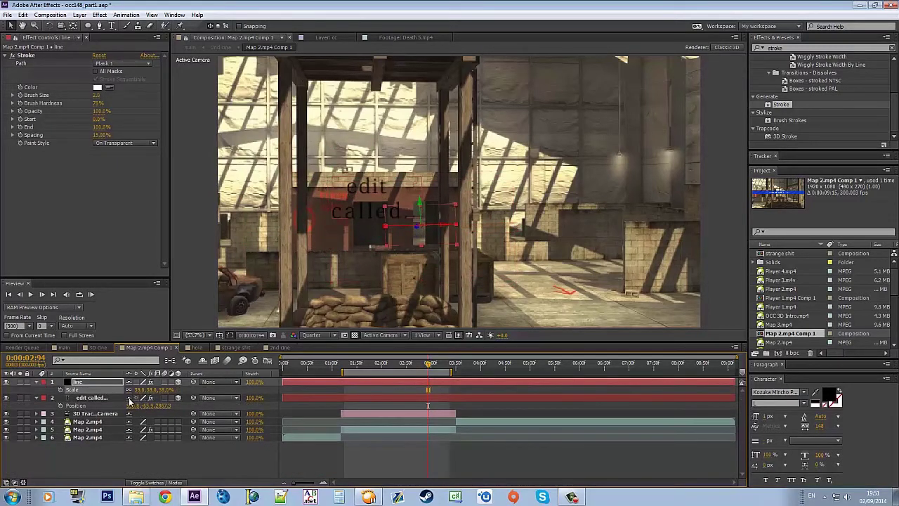
key("alt+shift+p")
left_click_drag(146, 400, 149, 399)
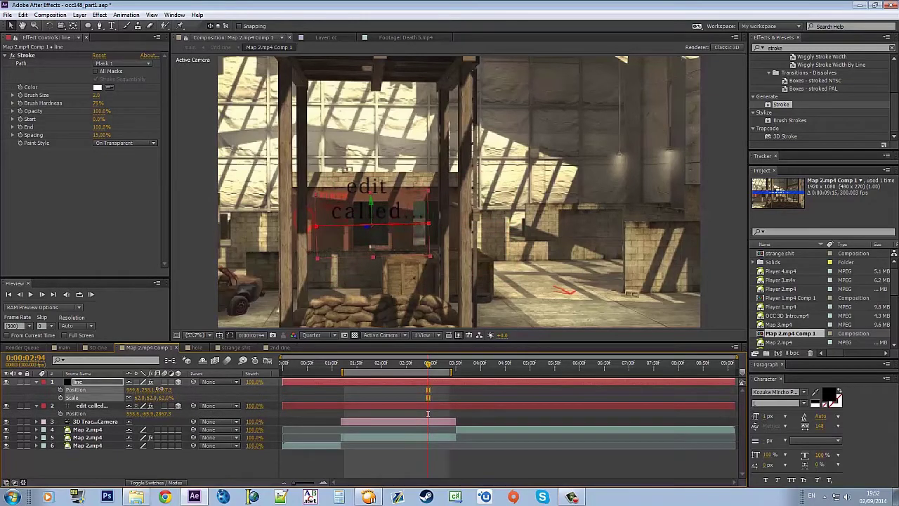
Set the stroke colour to black and the stroke End to 0%
left_click(332, 394)
left_click(101, 381)
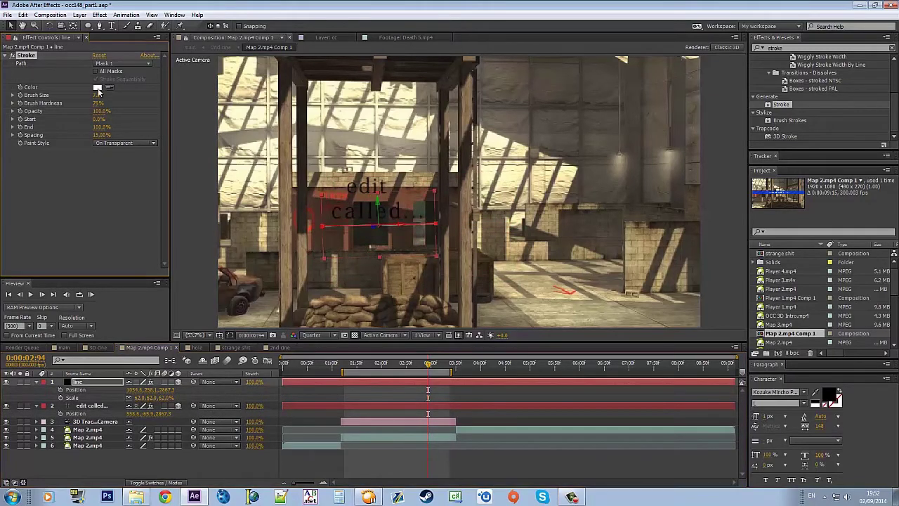
left_click(97, 87)
left_click_drag(176, 316, 320, 398)
key("Return")
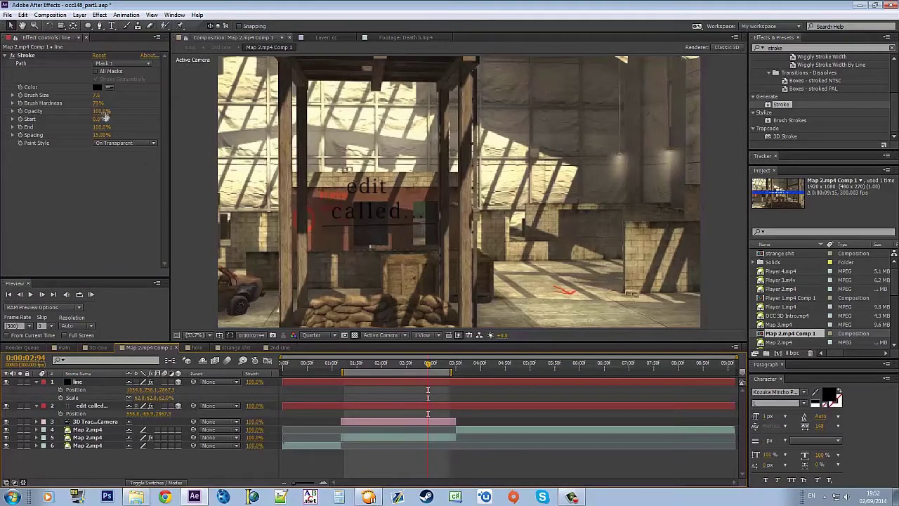
left_click(102, 127)
type("0")
key("Return")
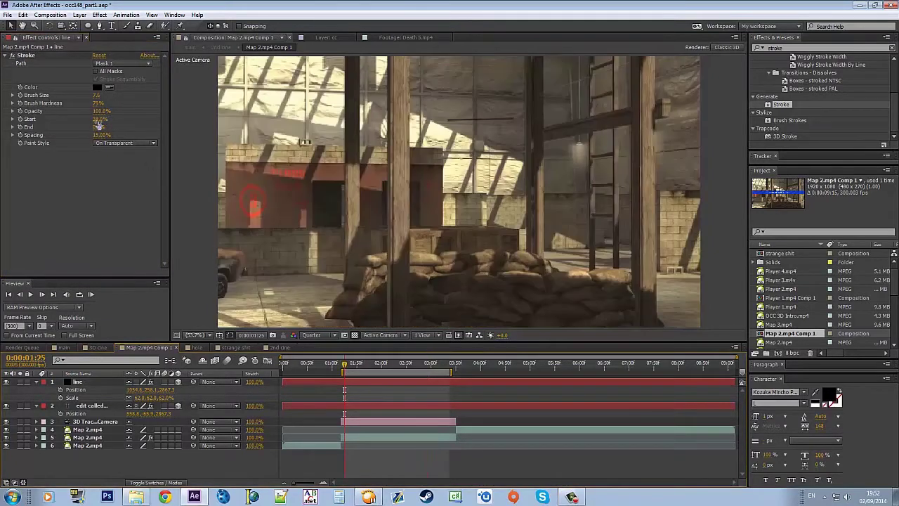
Keyframe the line's stroke Start from 01:25 so the line draws on
key("j")
left_click(21, 119)
left_click(442, 365)
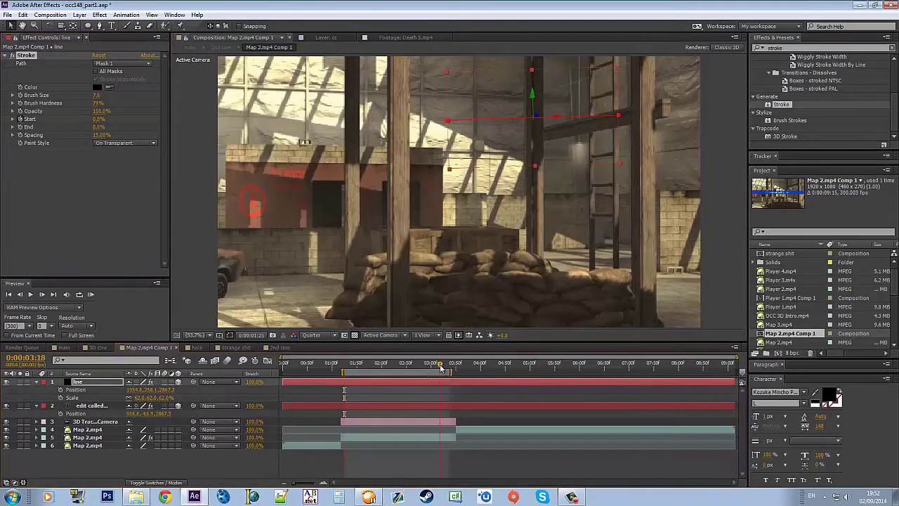
left_click_drag(99, 119, 141, 119)
left_click(371, 365)
left_click(385, 365)
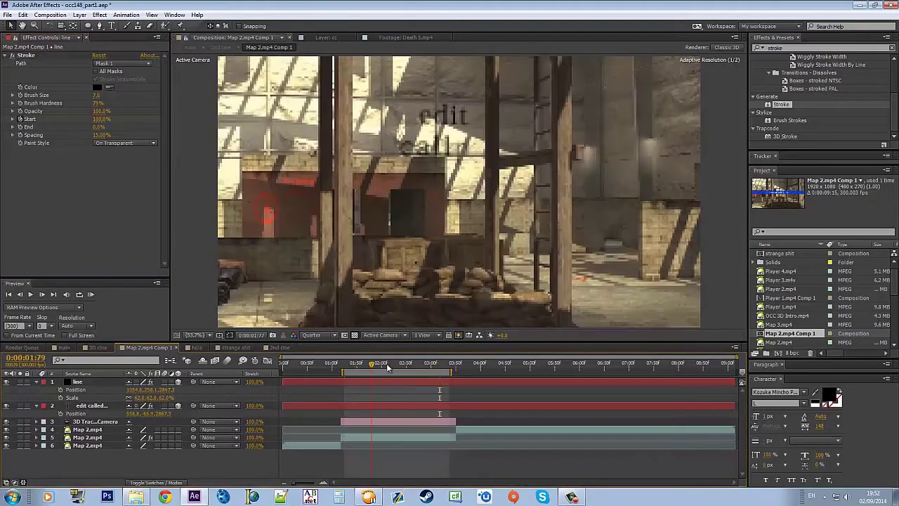
key("u")
key("ctrl+v")
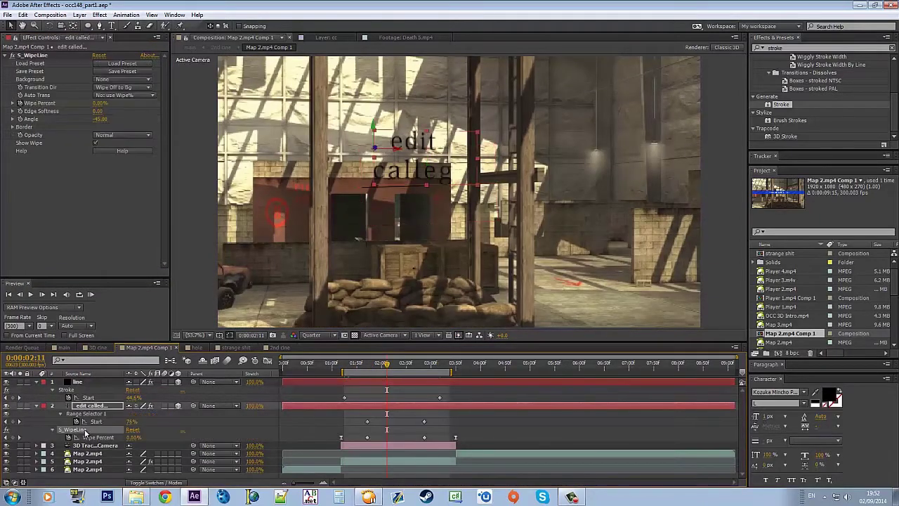
key("j")
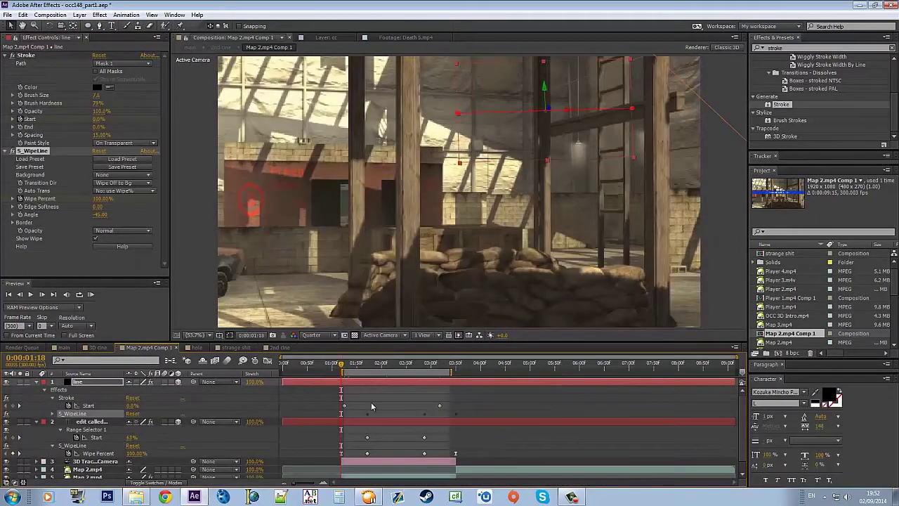
left_click_drag(354, 366, 446, 368)
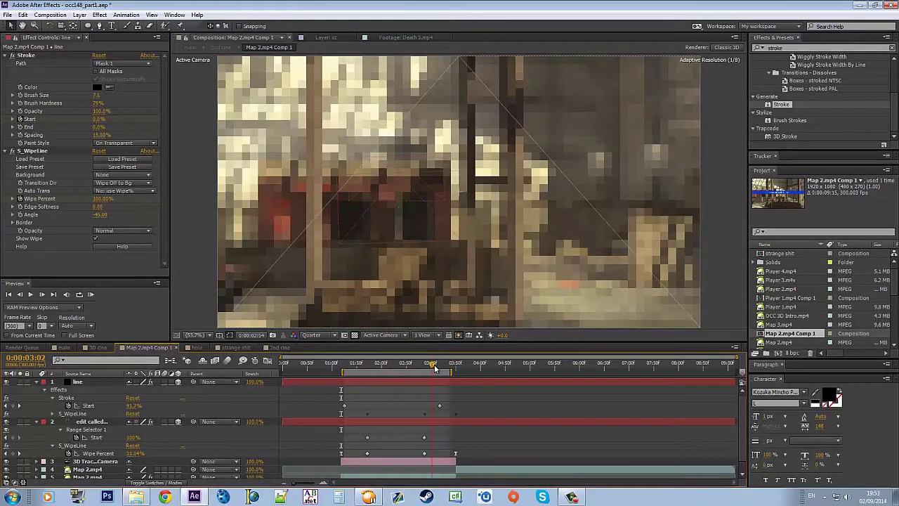
In the main comp, nudge the line's Start keyframe slightly earlier and preview
left_click(64, 347)
left_click(391, 368)
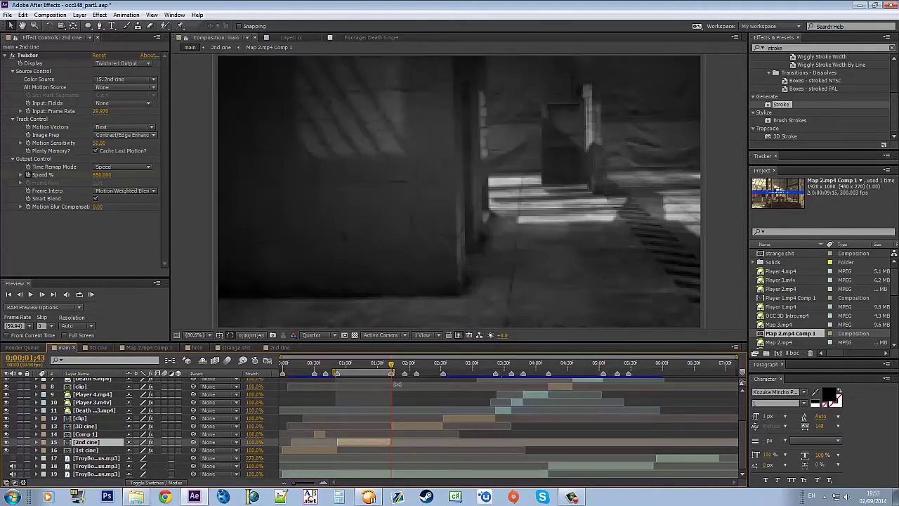
left_click_drag(360, 363, 410, 365)
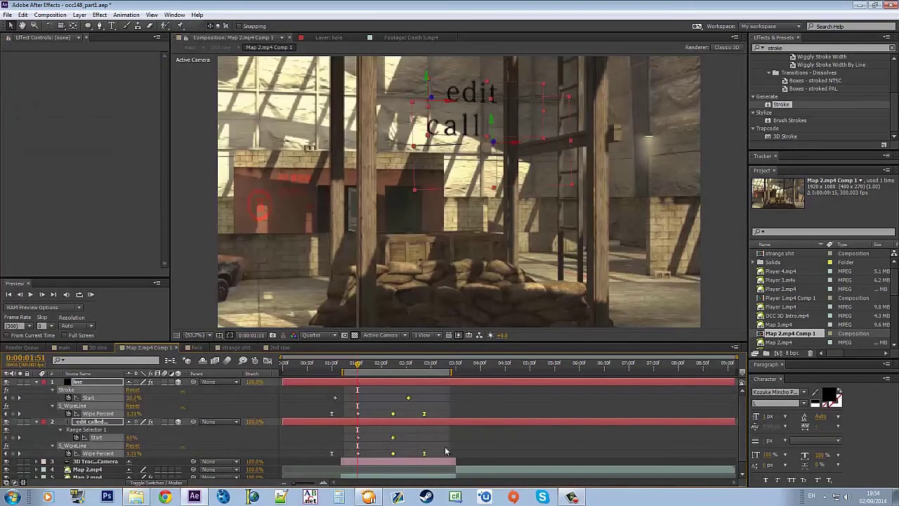
left_click(446, 450)
left_click_drag(408, 398, 402, 398)
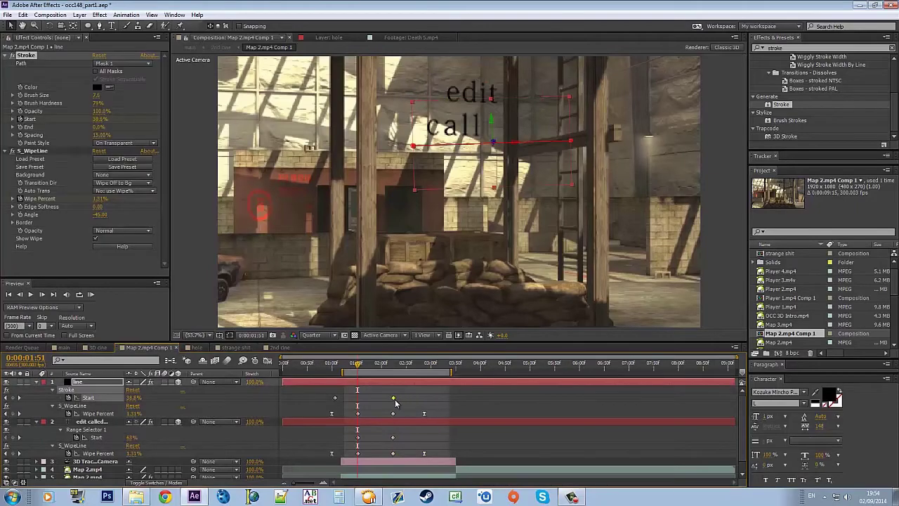
left_click(91, 294)
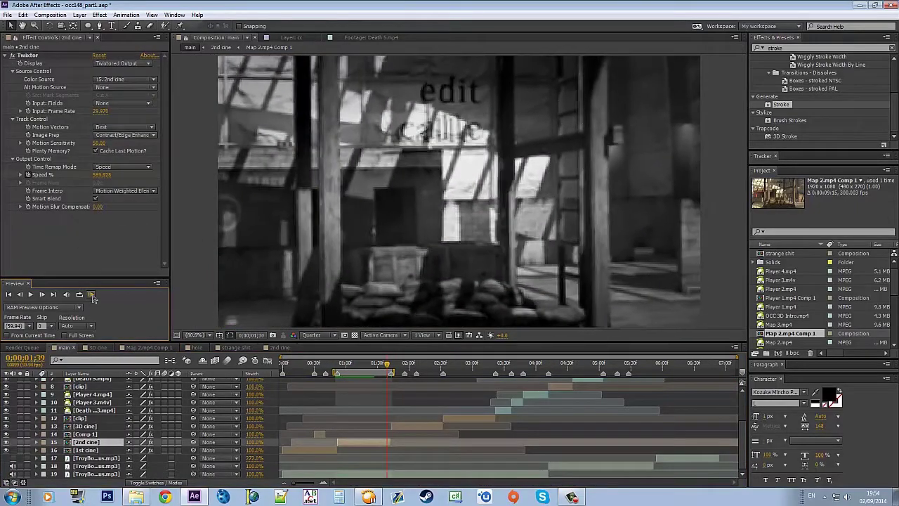
left_click(97, 347)
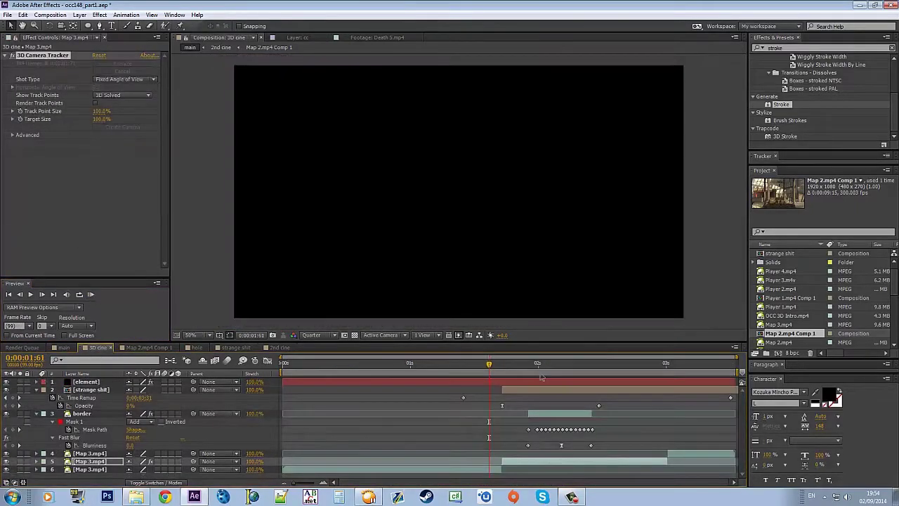
Preview main again, then close the 2nd cine and strange shit timelines
key("shift+period")
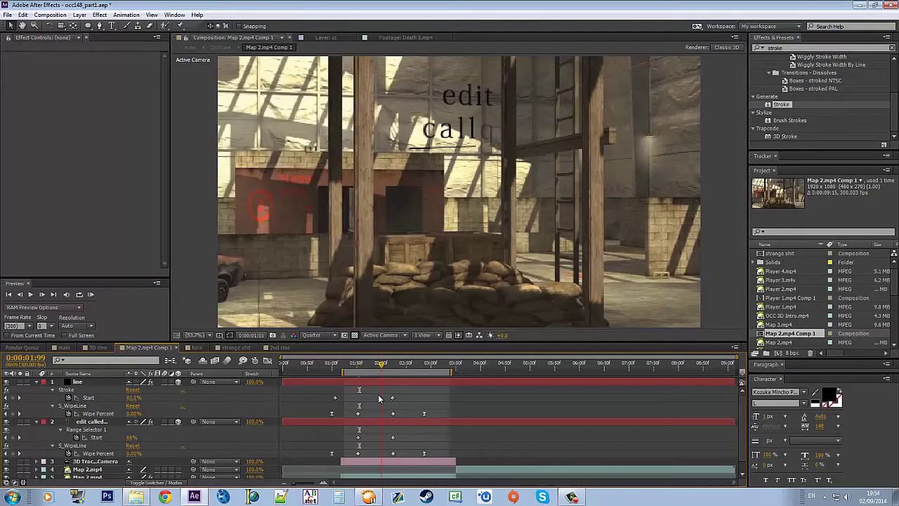
key("shift+Escape")
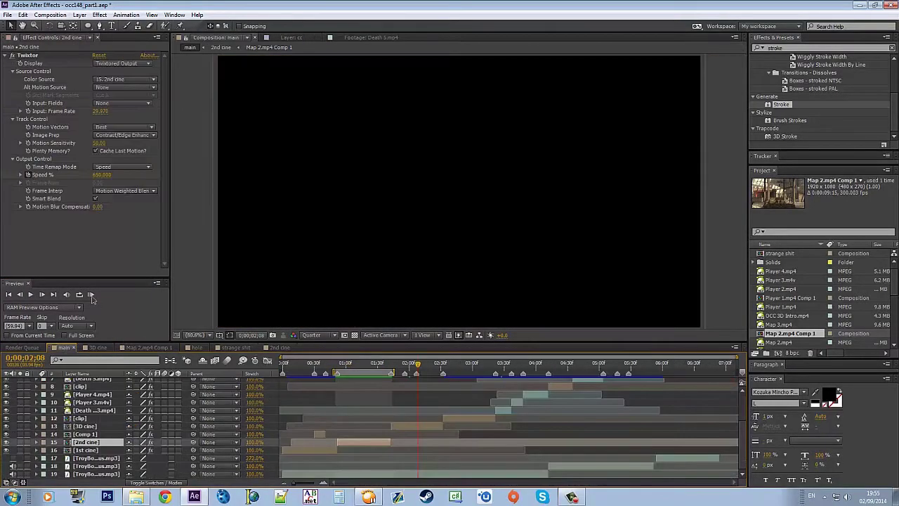
left_click(91, 295)
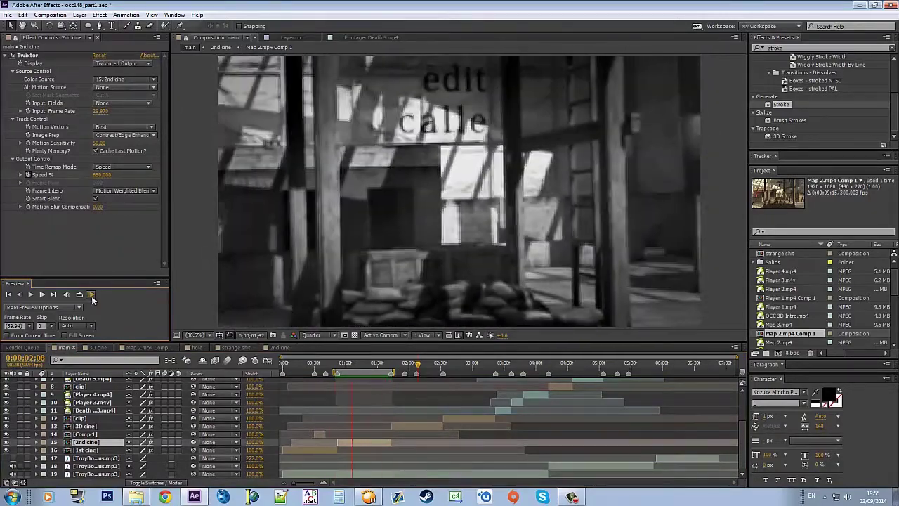
double_click(365, 441)
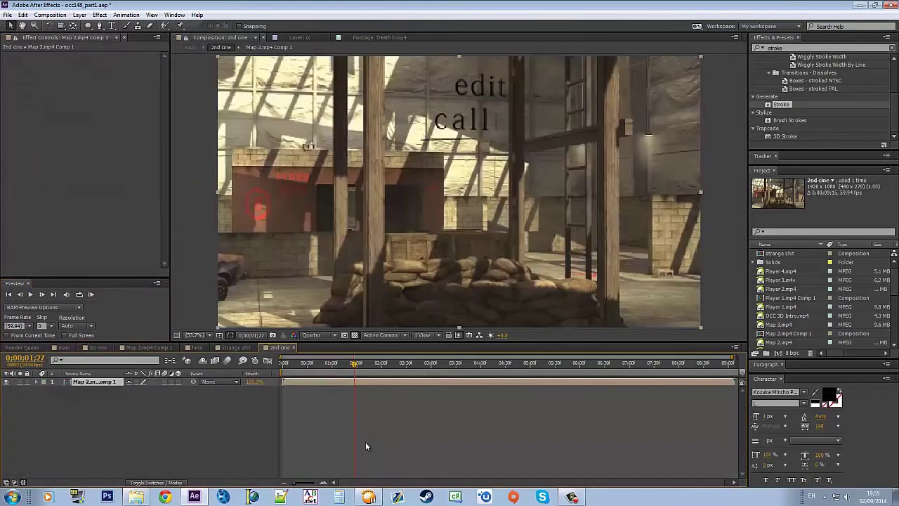
left_click(293, 347)
left_click(254, 348)
Create a null and camera from the chosen track points in 3D cine
left_click(208, 348)
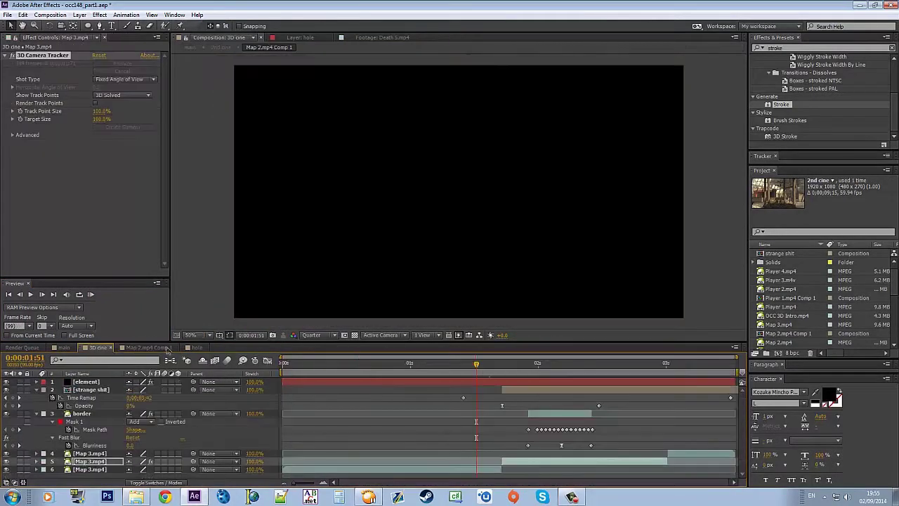
left_click(169, 347)
left_click_drag(546, 361, 566, 366)
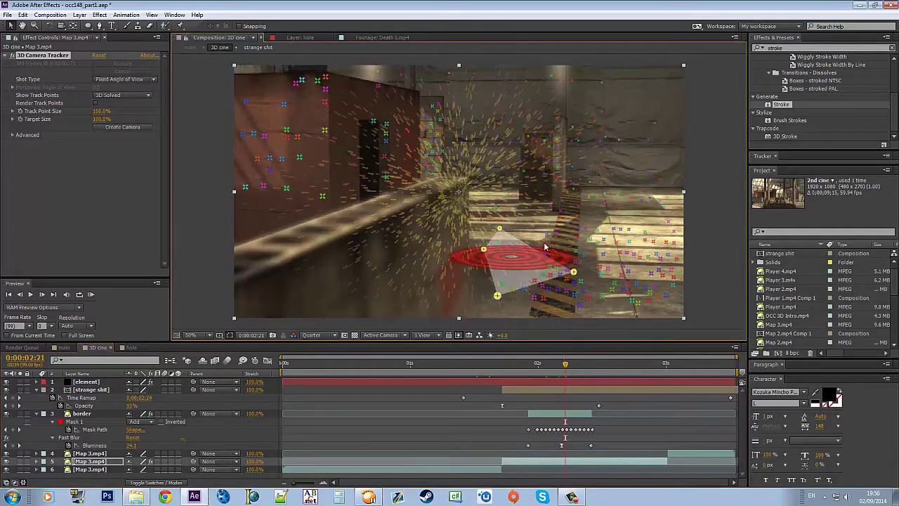
right_click(541, 233)
left_click(576, 261)
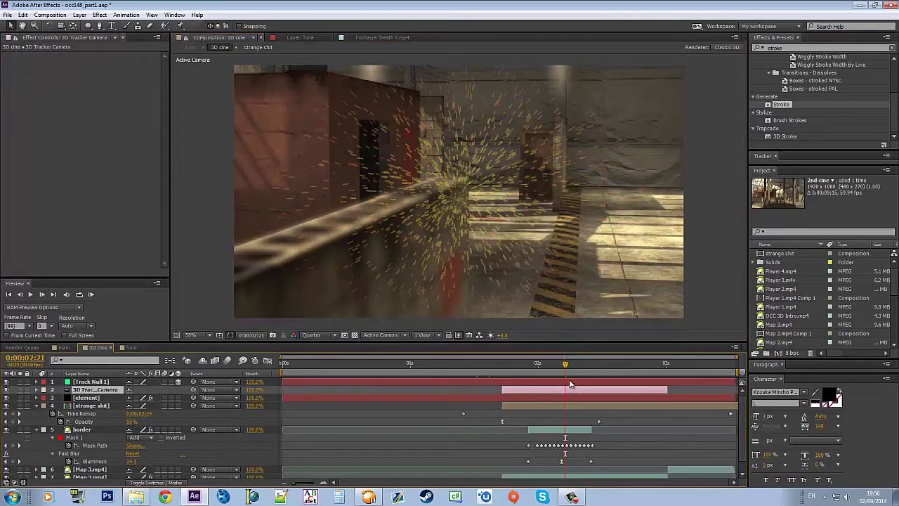
Make the strange shit debris layer 3D and add the hole comp to the timeline
key("ctrl+a")
key("u")
left_click(106, 413)
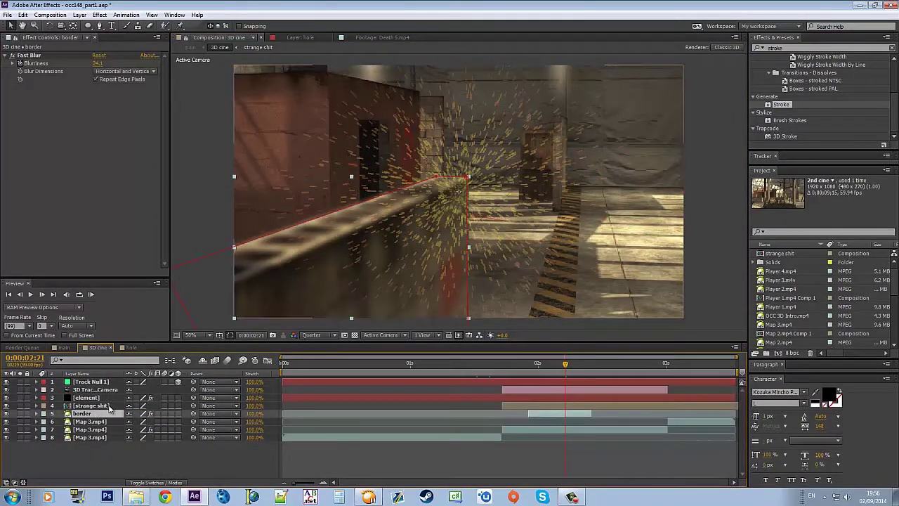
left_click(108, 406)
left_click(178, 406)
scroll(798, 311, "down", 3)
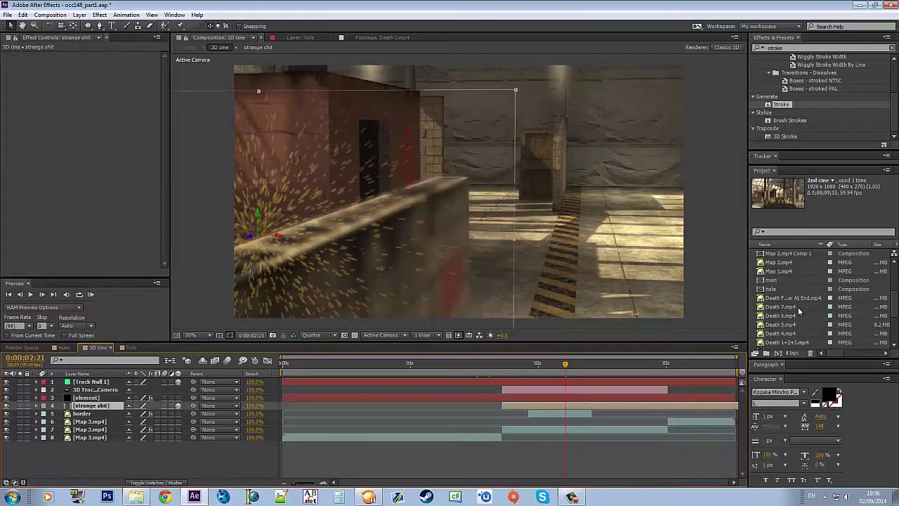
left_click_drag(771, 288, 105, 388)
Start the hole layer at the current frame and give its mask feather 150, expansion -150
key("j")
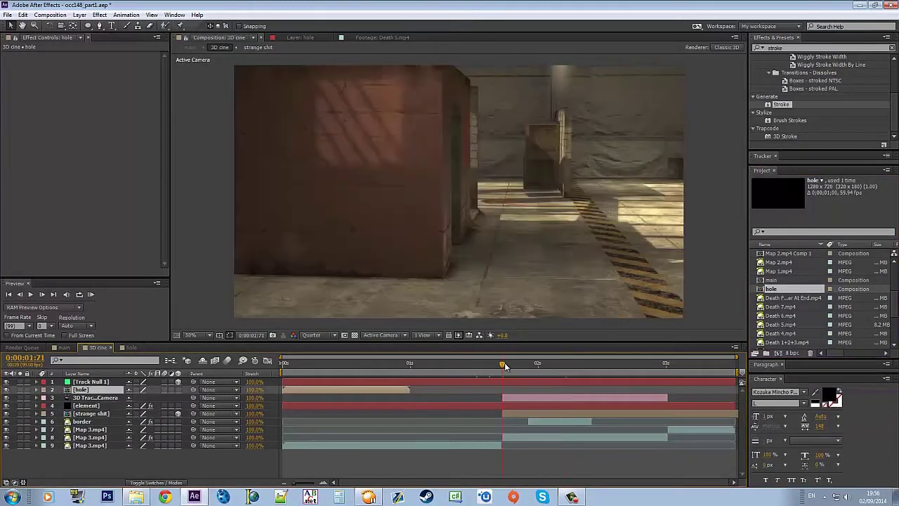
key("bracketleft")
double_click(544, 391)
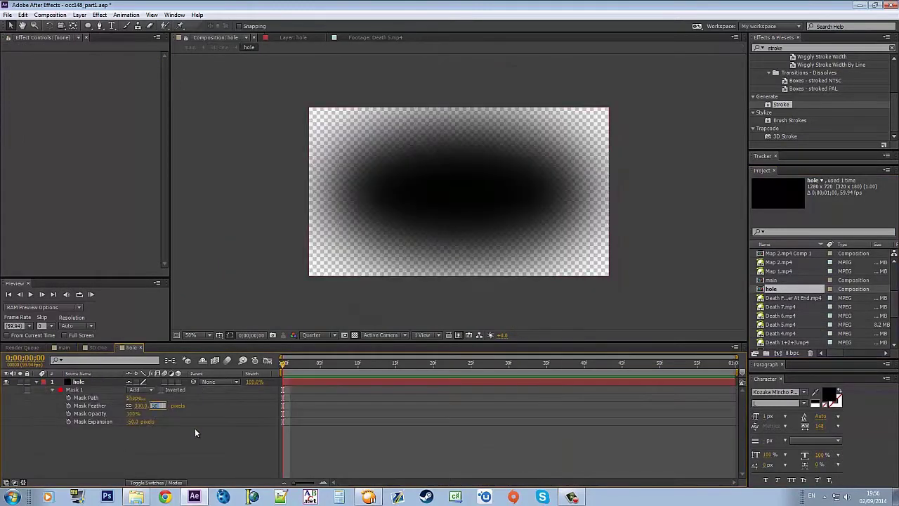
key("Return")
left_click(141, 422)
type("-150")
key("Return")
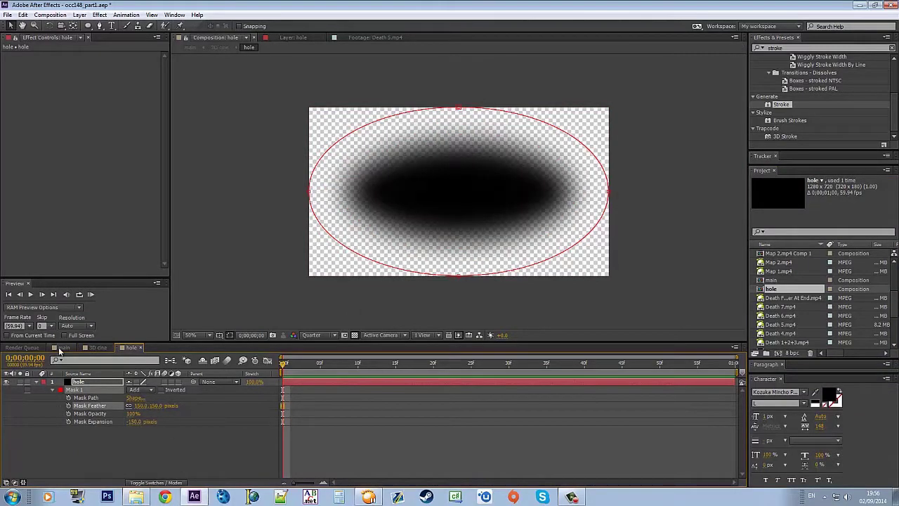
left_click(59, 347)
left_click(97, 347)
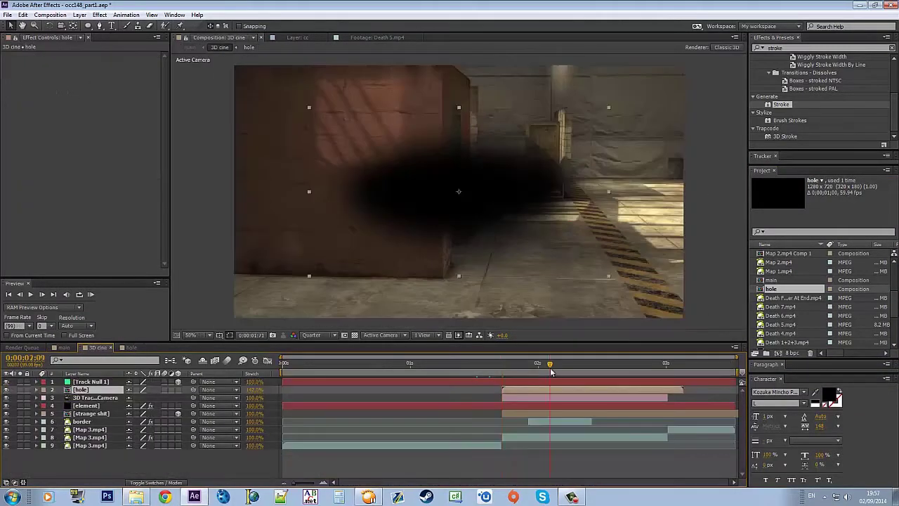
Move the debris layer up to third place and rotate it around Y at 02:37
left_click(91, 381)
key("p")
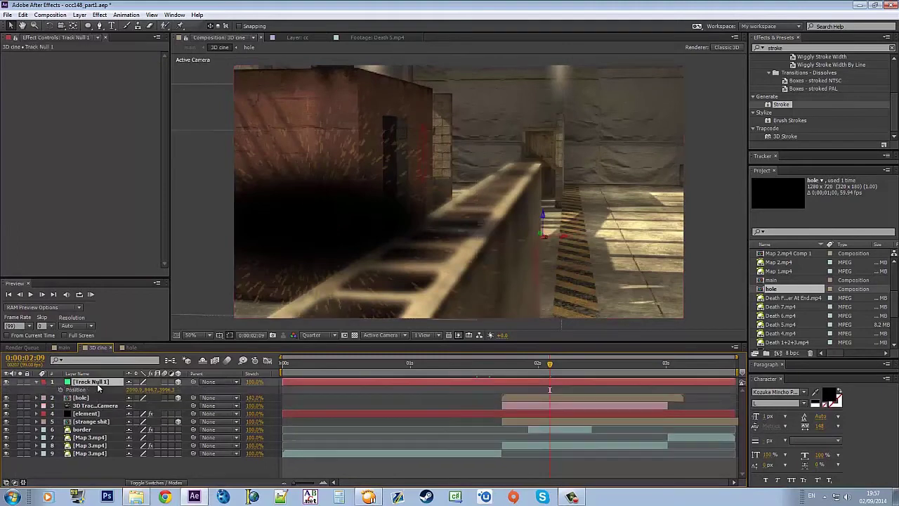
left_click_drag(90, 421, 90, 401)
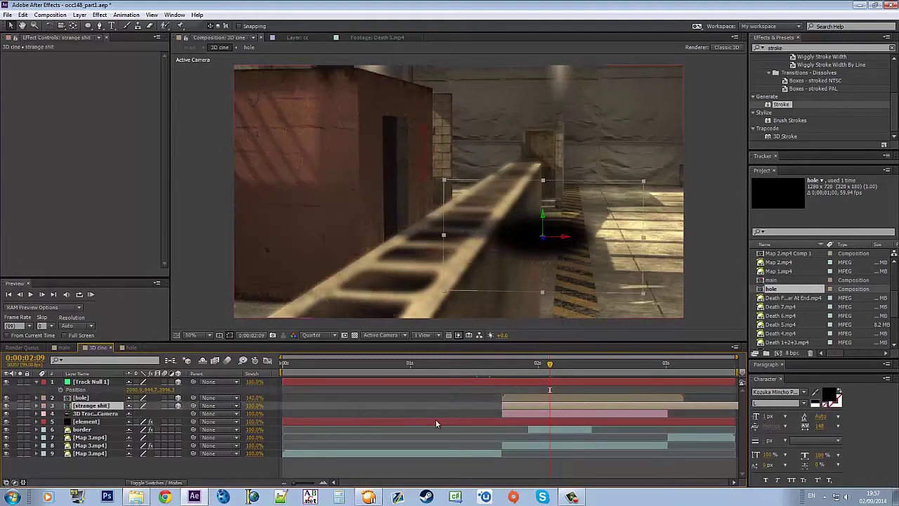
key("space")
key("space")
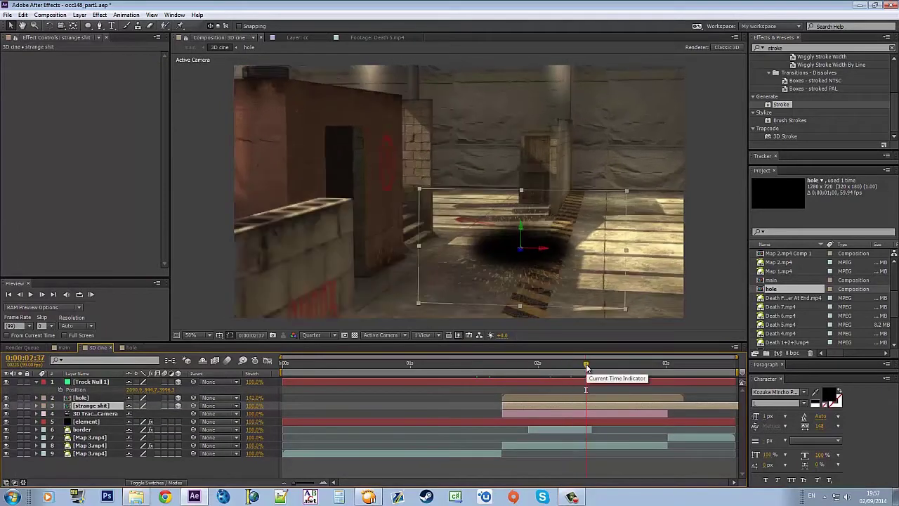
key("r")
mouse_move(139, 429)
left_mouse_down()
mouse_move(168, 421)
mouse_move(122, 421)
left_mouse_up()
left_click(81, 398)
key("r")
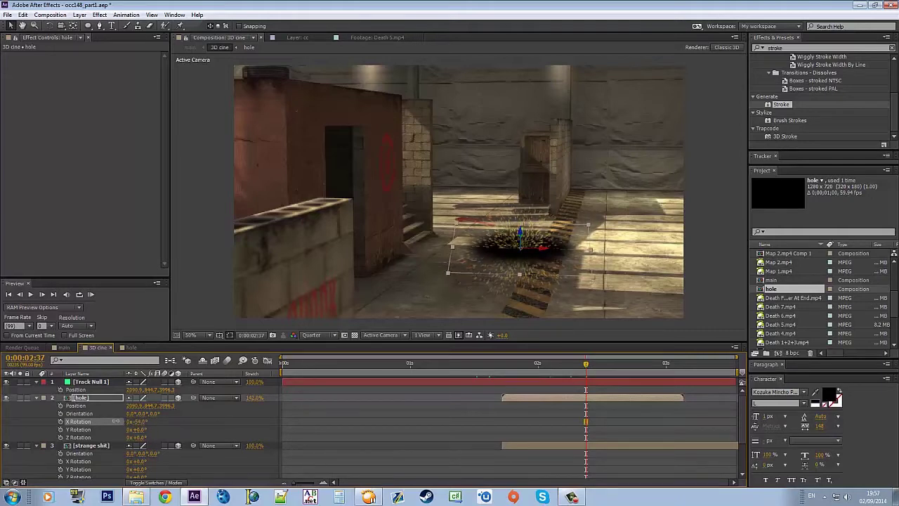
Scale the hole layer to 150% and shift it sideways along the floor
key("s")
left_click_drag(137, 405, 218, 414)
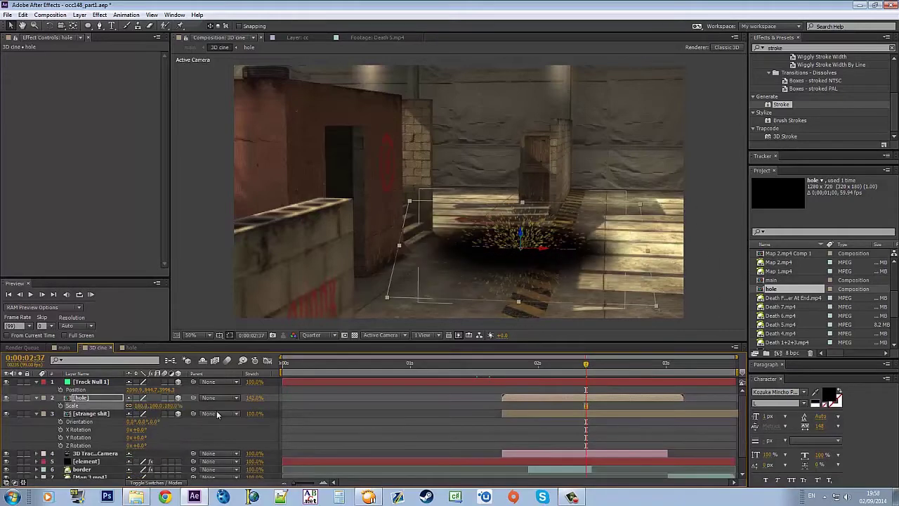
type("150")
key("Return")
left_click_drag(585, 363, 626, 363)
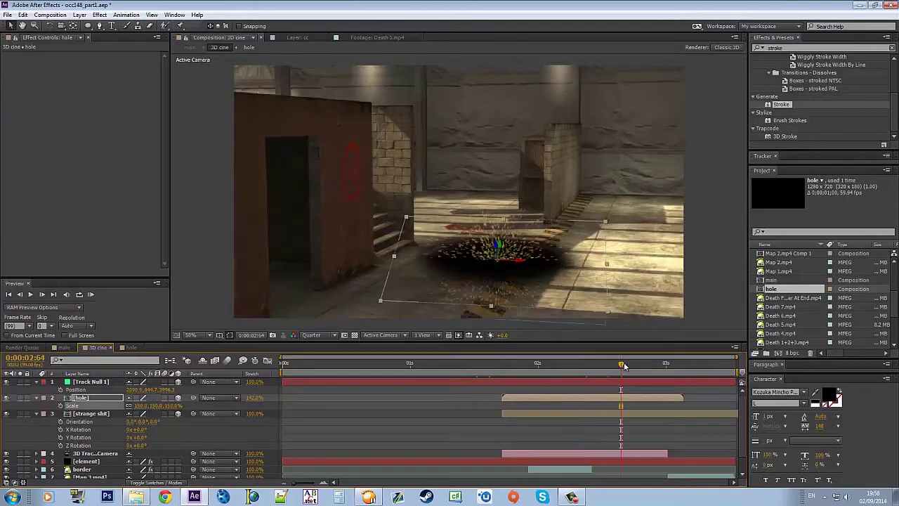
key("shift+p")
left_click_drag(133, 406, 138, 407)
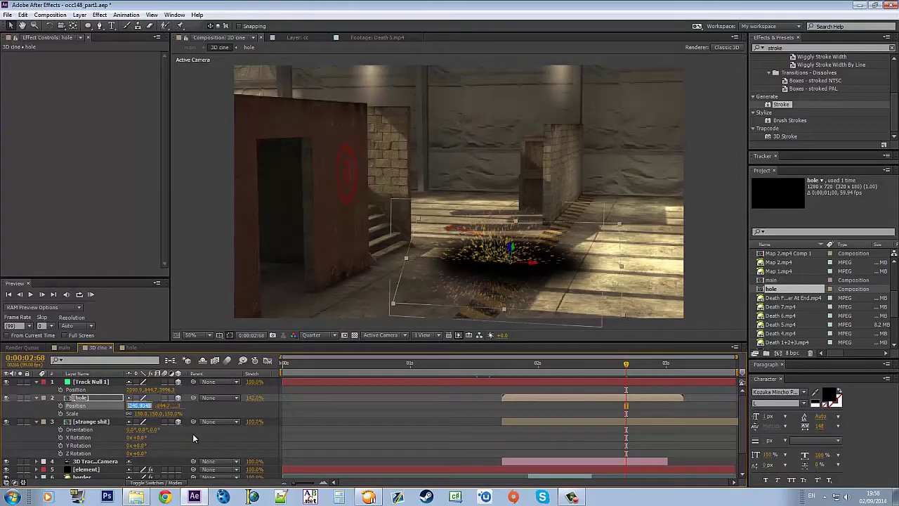
Tilt the debris layer to -70° on X and stack it above the hole
mouse_move(137, 446)
left_mouse_down()
mouse_move(145, 449)
mouse_move(132, 440)
mouse_move(142, 434)
mouse_move(539, 400)
left_mouse_up()
key("shift+p")
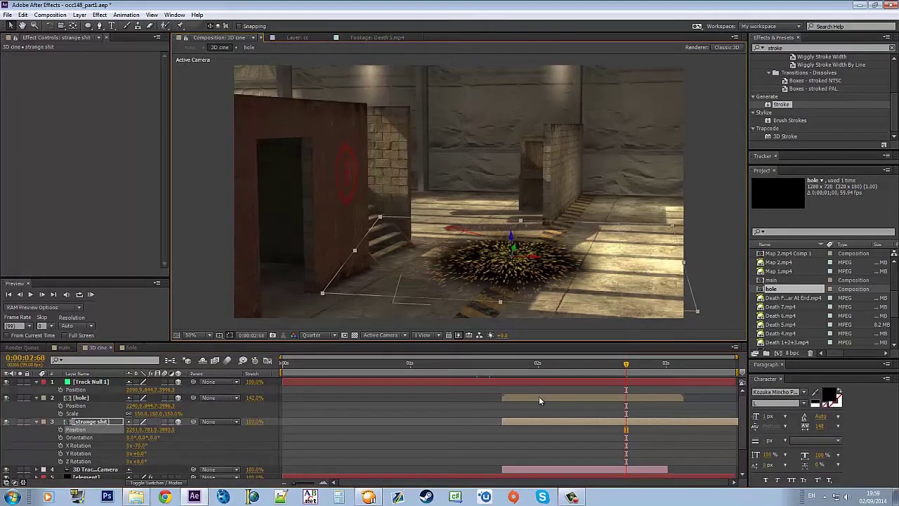
left_click_drag(90, 422, 102, 398)
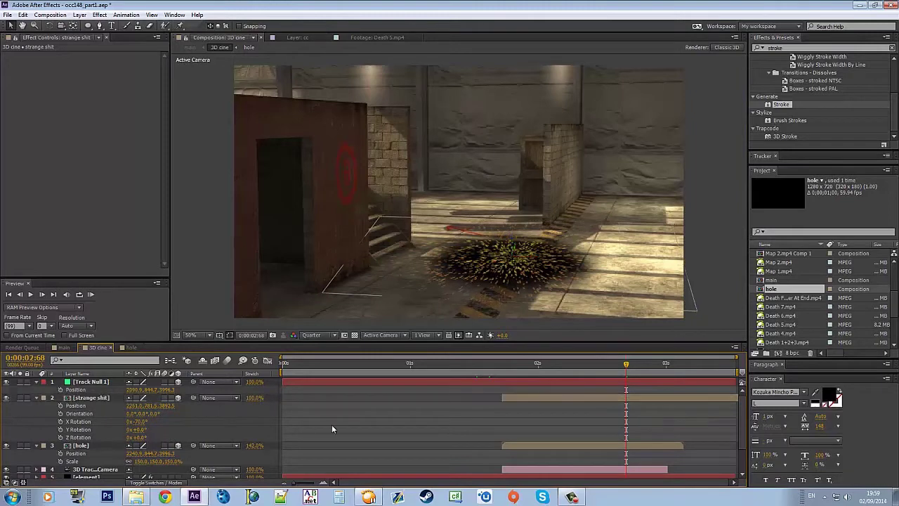
Set the hole layer's scale to 100% and the strange shit debris layer's to 198%
mouse_move(585, 364)
left_mouse_down()
mouse_move(564, 362)
mouse_move(592, 361)
left_mouse_up()
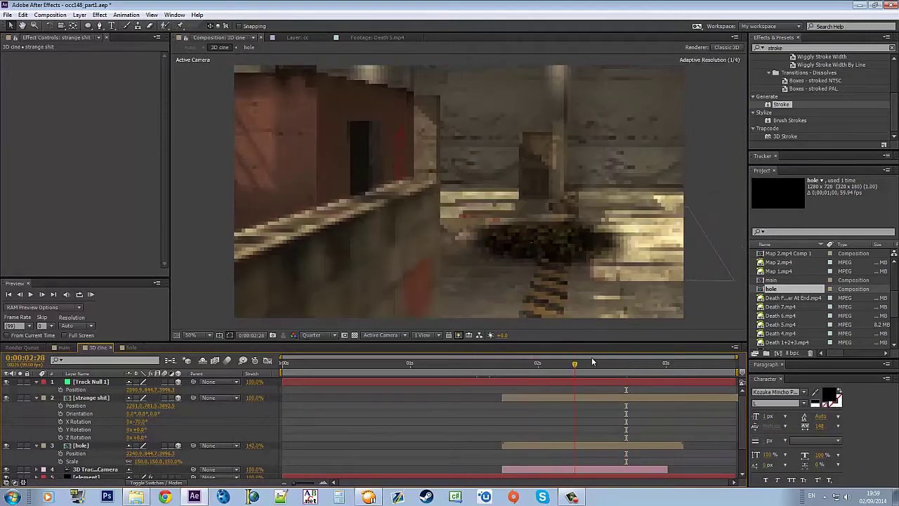
left_click(80, 445)
key("s")
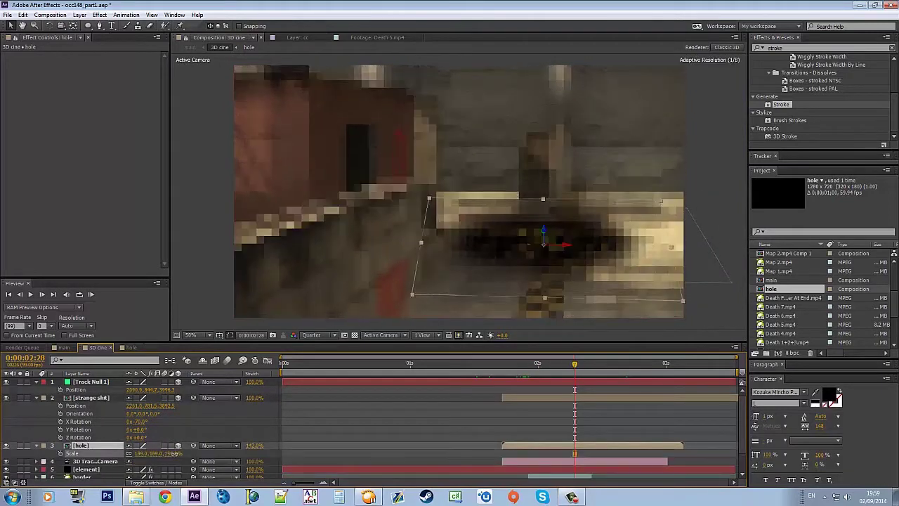
left_click_drag(164, 456, 161, 458)
left_click(84, 397)
key("s")
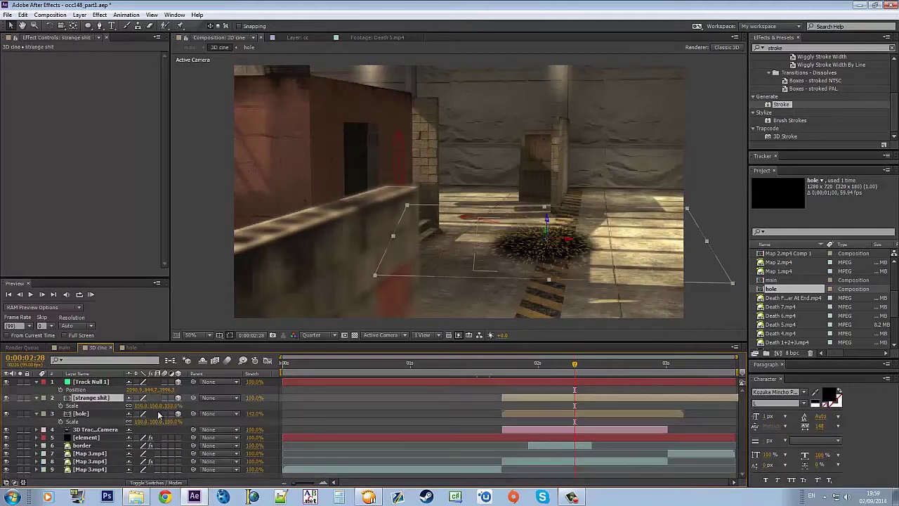
left_click_drag(144, 406, 181, 408)
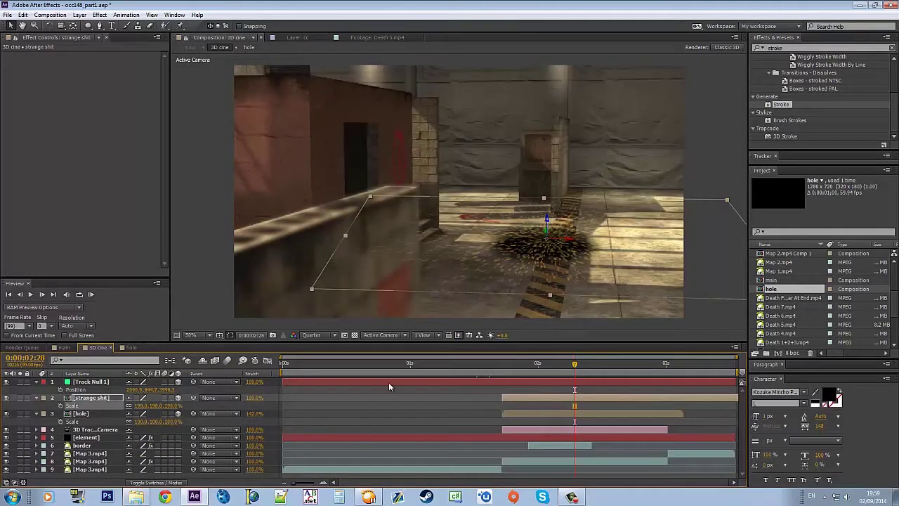
Move the hole layer above the debris layer and set the debris track matte to Alpha Inverted
left_click_drag(83, 413, 83, 396)
left_click(168, 483)
left_click(186, 413)
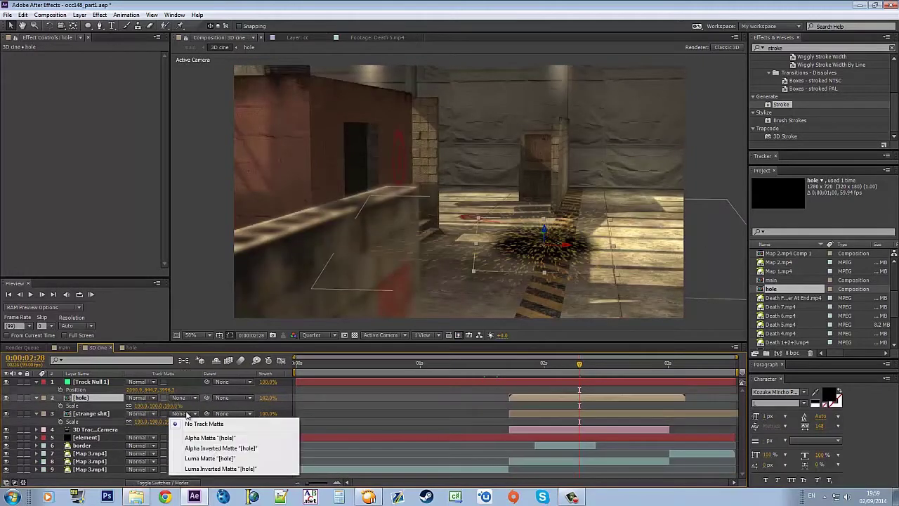
left_click(211, 449)
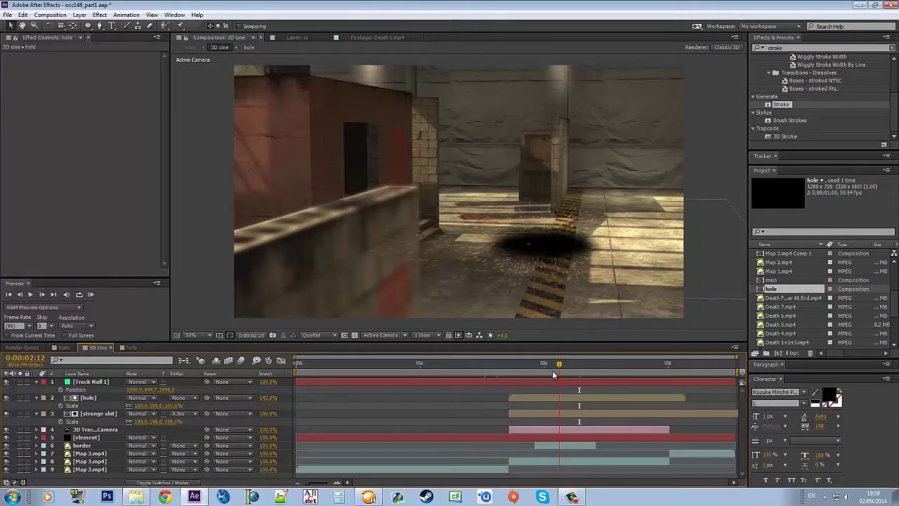
left_click_drag(553, 374, 598, 366)
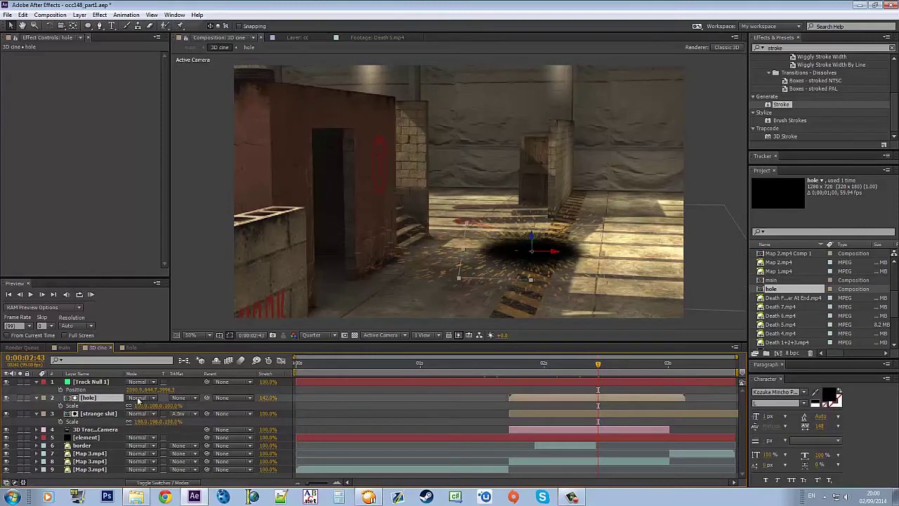
Create a solid named 'particular' and apply Trapcode Particular to it
key("ctrl+y")
type("particular")
key("Return")
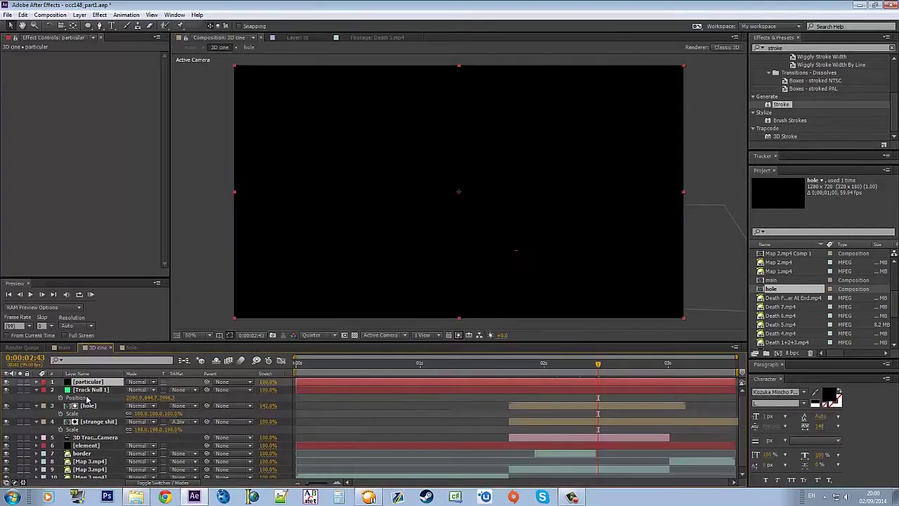
left_click(758, 47)
type("particular")
left_click(765, 63)
left_click_drag(784, 65, 390, 100)
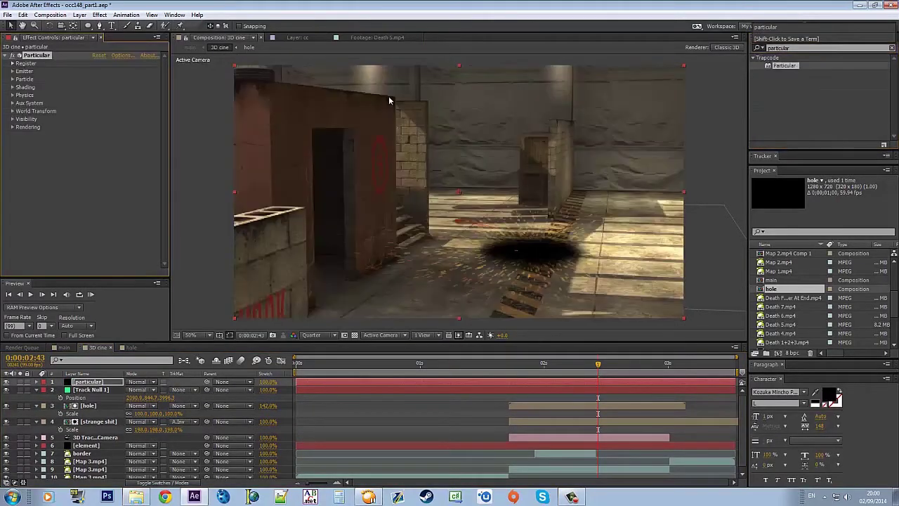
Set the emitter X position to 2130 and gravity to -165 so particles rise
left_click(12, 71)
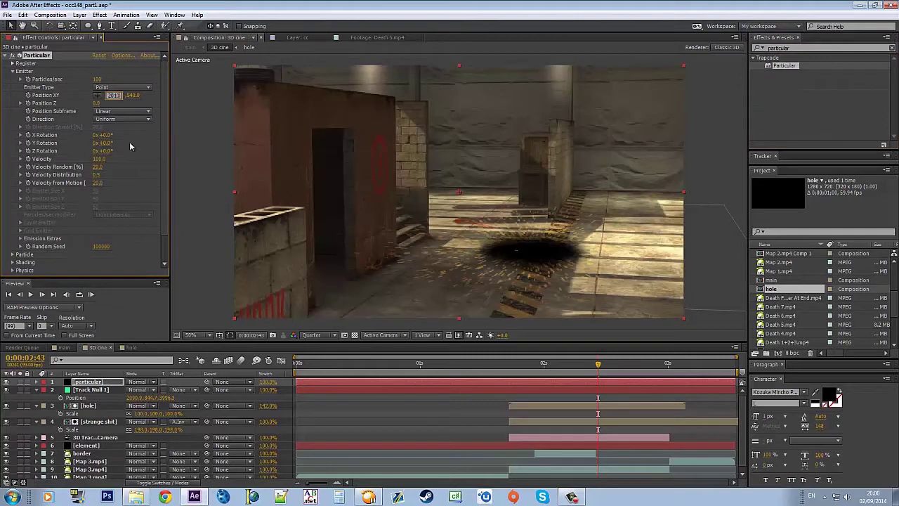
type("2130")
key("Return")
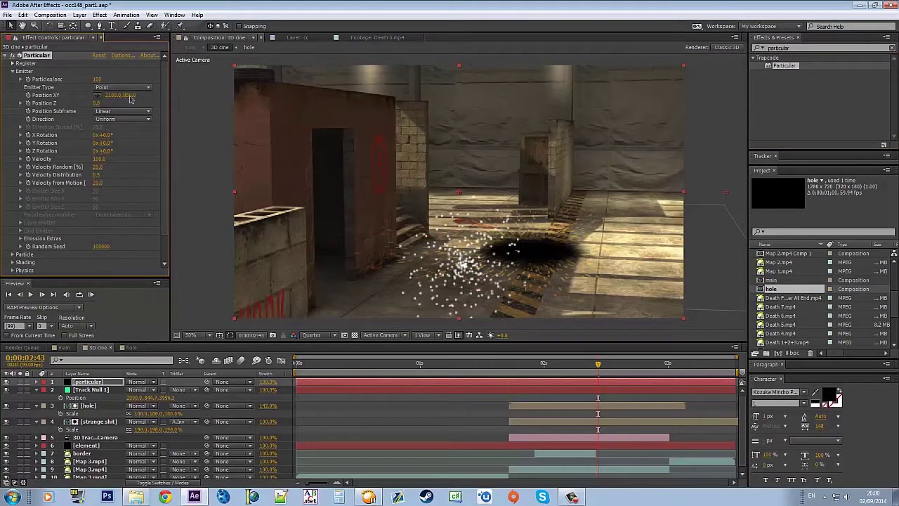
key("Tab")
type("4000")
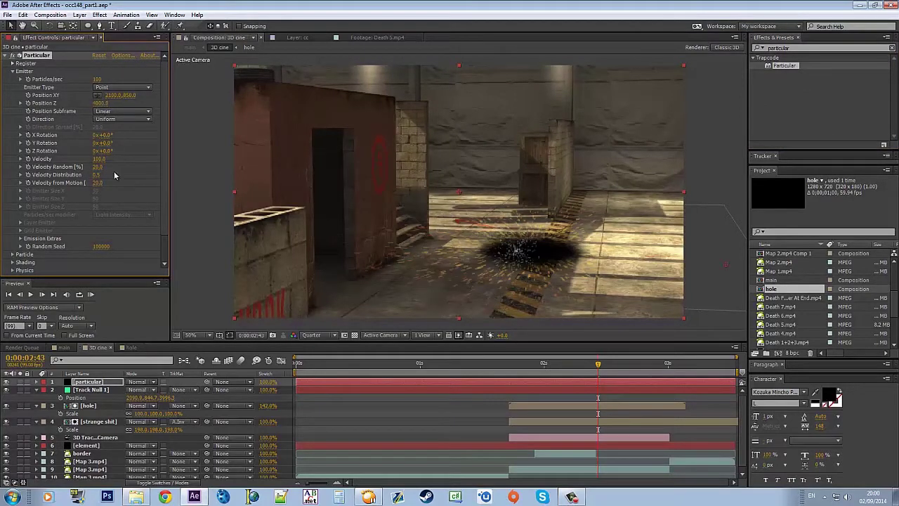
left_click(12, 270)
scroll(85, 210, "down", 2)
left_click(102, 255)
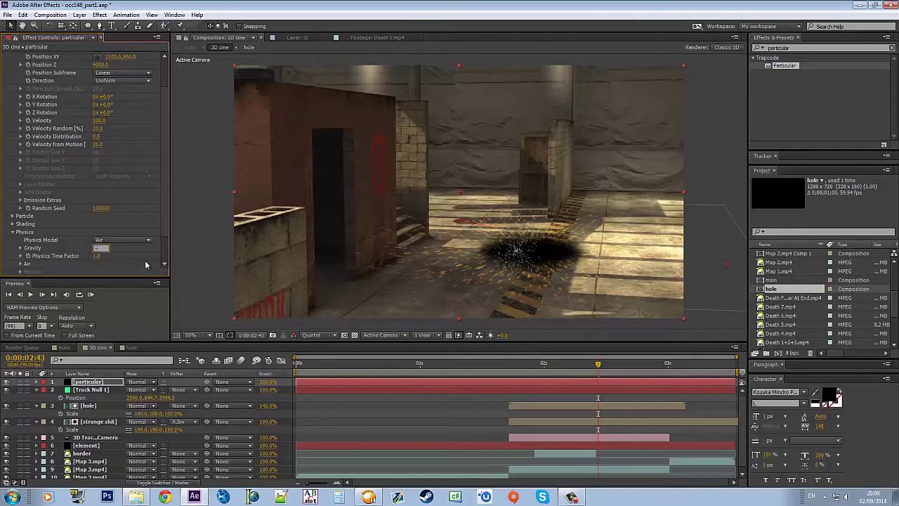
type("-5")
left_click_drag(97, 247, 49, 250)
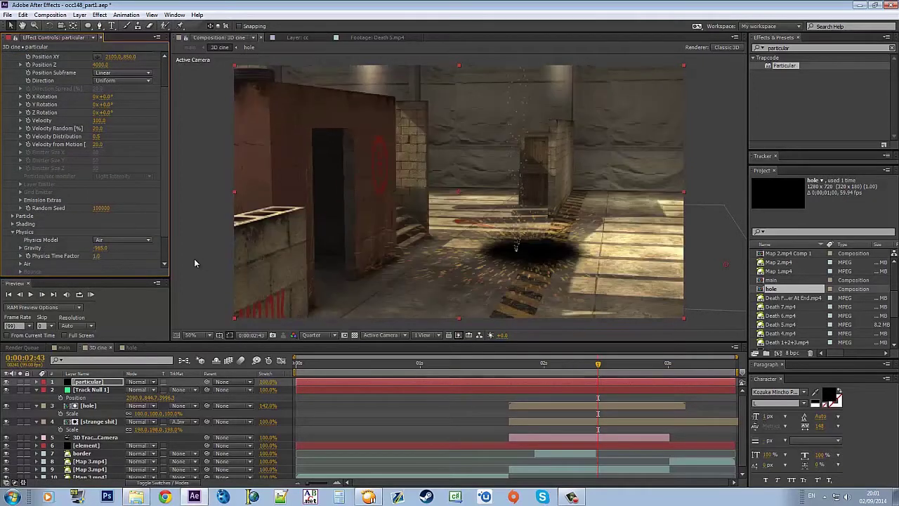
scroll(105, 140, "up", 2)
Switch the emitter to Box type, widen it to 999 across the floor, and nudge its position
left_click(123, 87)
left_click(116, 96)
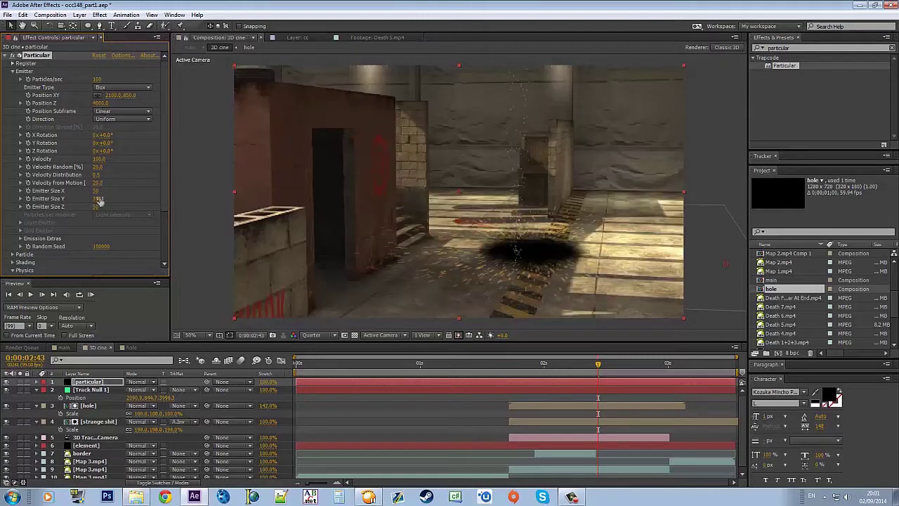
left_click_drag(96, 190, 275, 242)
left_click_drag(112, 96, 127, 98)
left_click(550, 366)
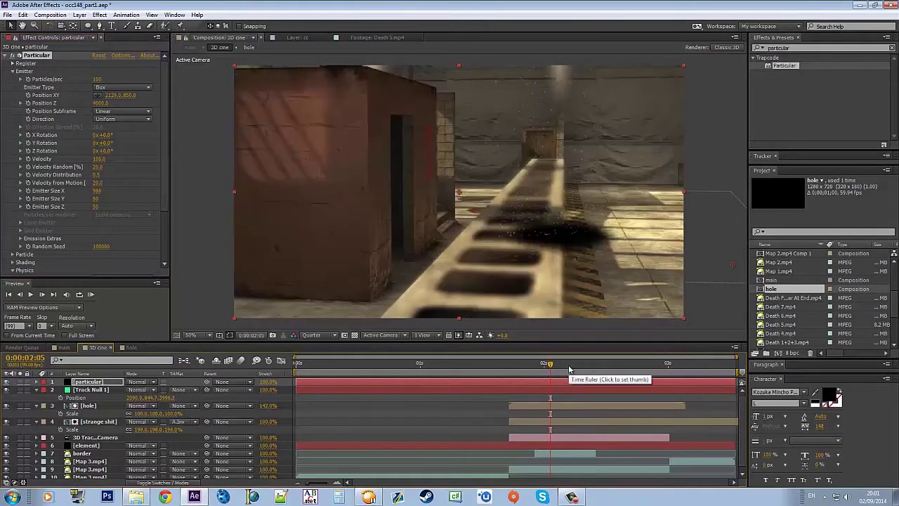
left_click(585, 369)
Randomise particle size by about 65% and review the debris between 2:19 and 2:52
scroll(90, 179, "down", 3)
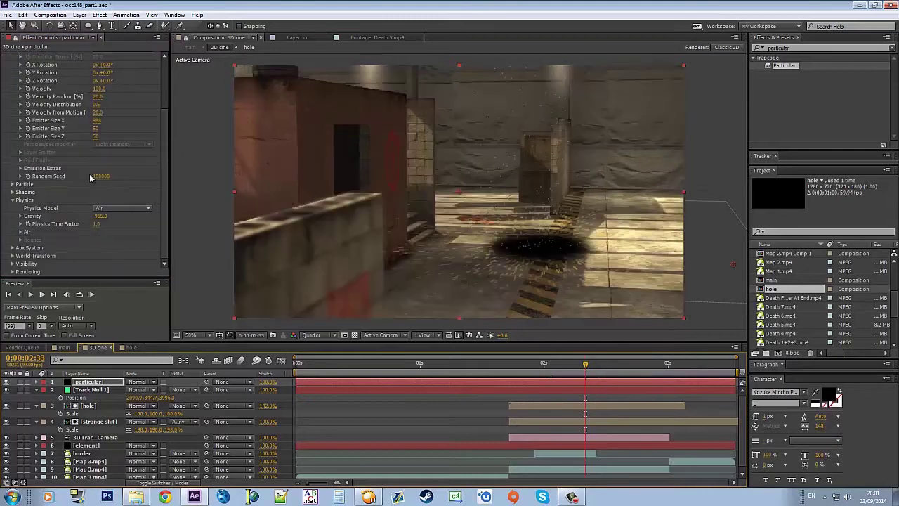
left_click(12, 183)
scroll(110, 224, "down", 3)
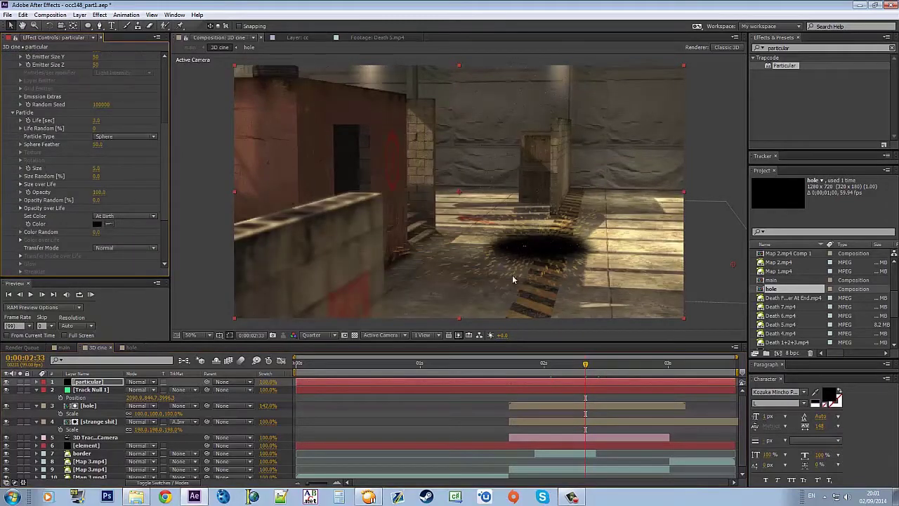
left_click_drag(97, 176, 146, 198)
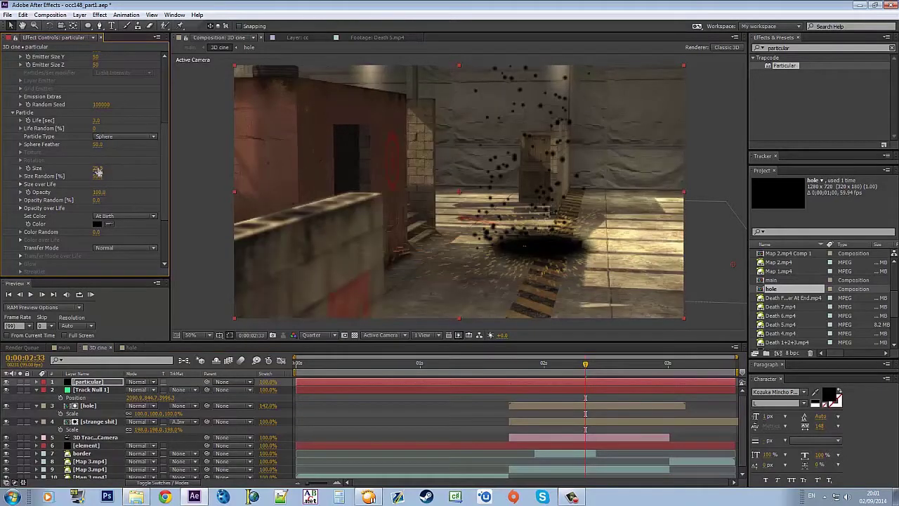
scroll(120, 133, "up", 5)
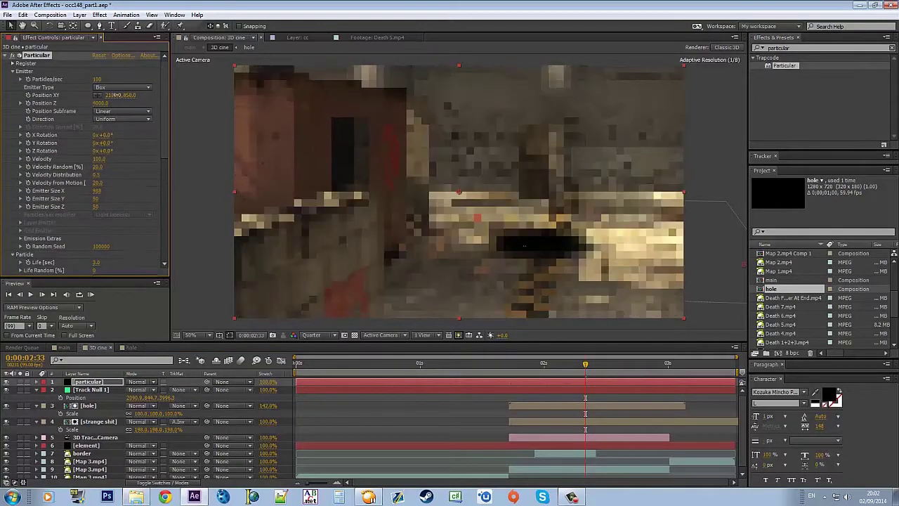
left_click_drag(529, 364, 609, 364)
left_click(569, 363)
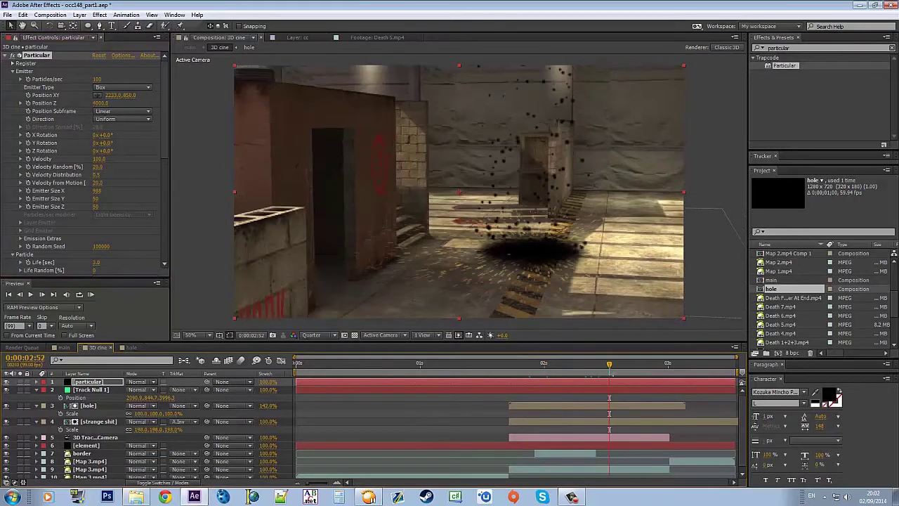
left_click(89, 405)
left_click(98, 422)
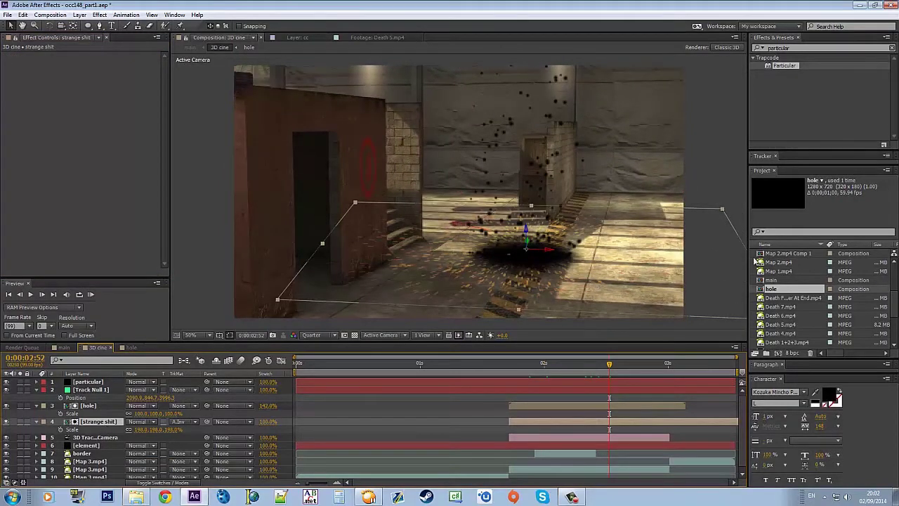
In the debris comp, tighten the solid's mask feather and set the particle birth colour to black
scroll(787, 295, "up", 5)
left_click(778, 47)
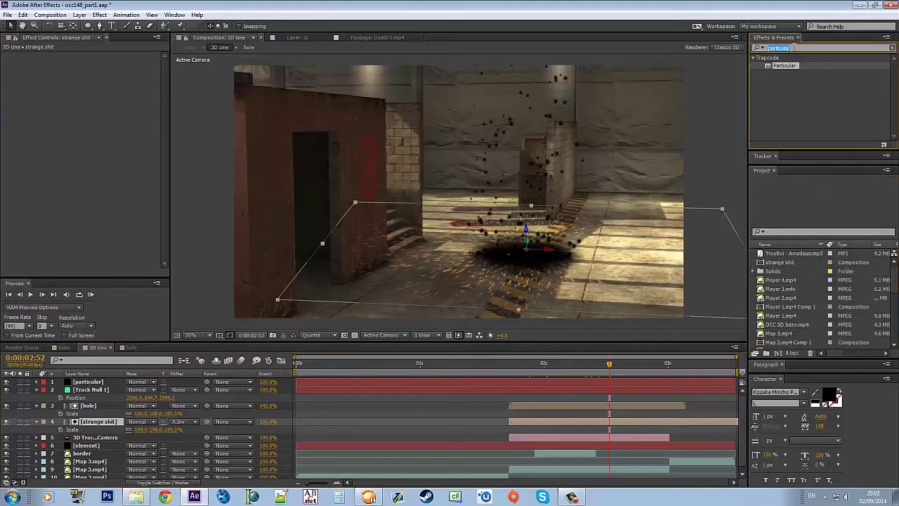
type("fill")
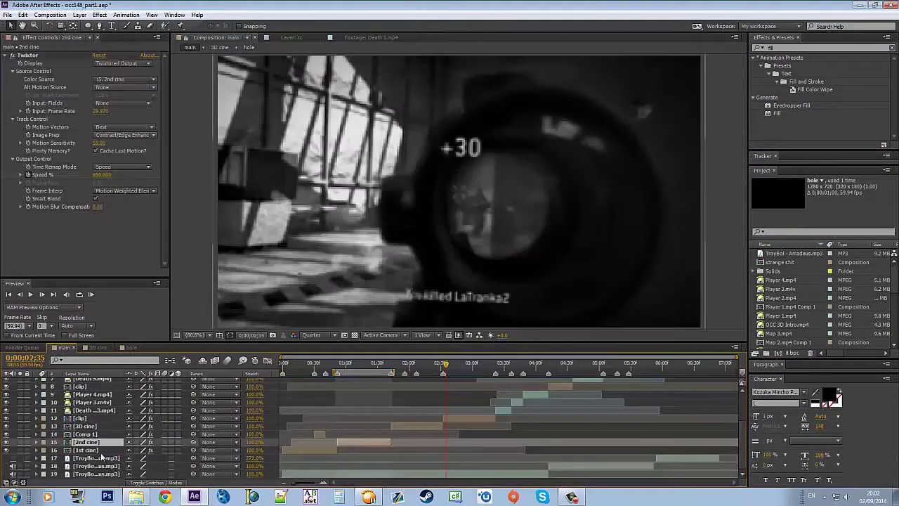
left_click(130, 347)
double_click(97, 420)
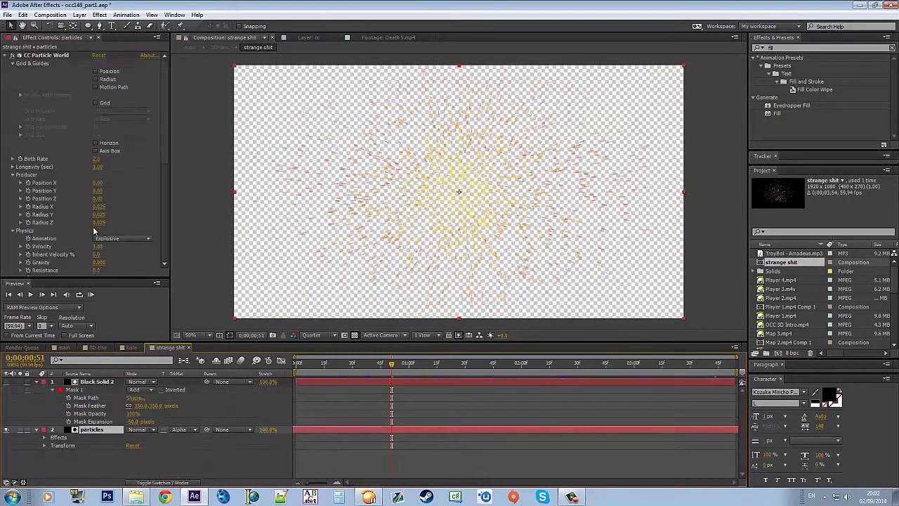
left_click_drag(141, 421, 211, 420)
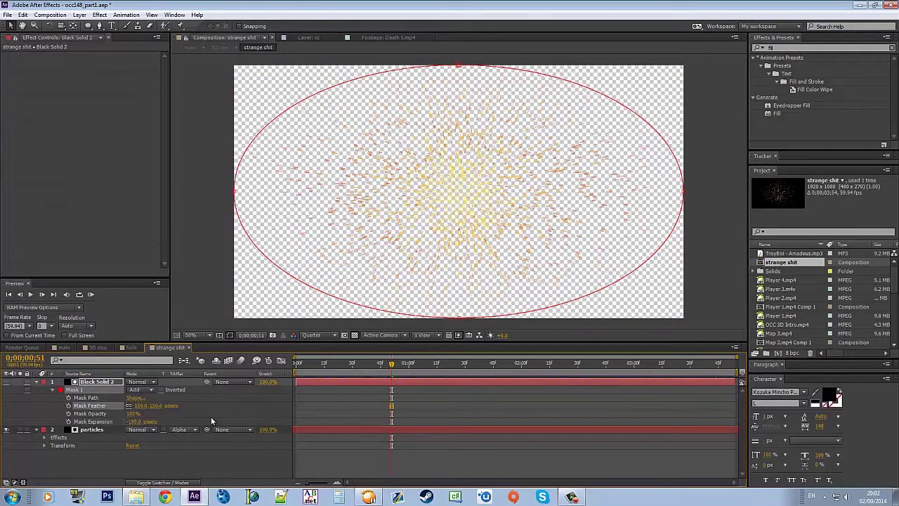
left_click(91, 429)
scroll(114, 193, "down", 5)
left_click(96, 231)
key("Return")
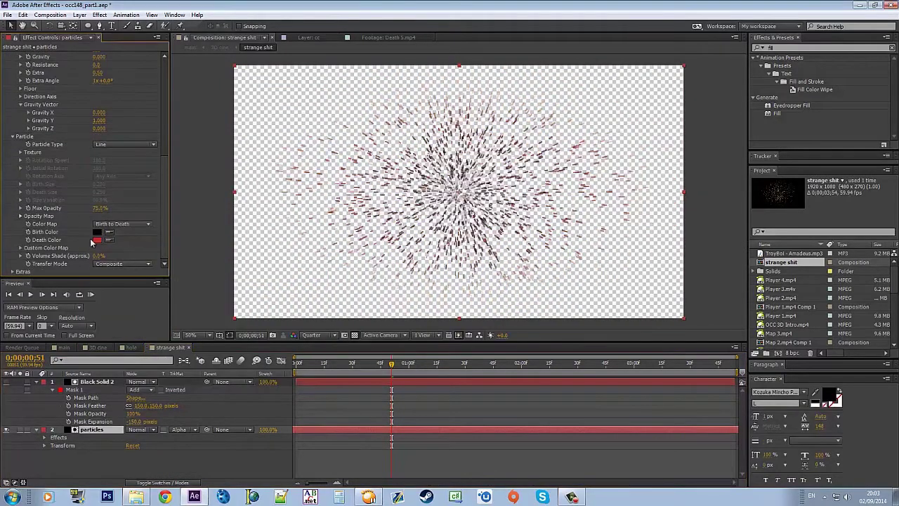
In the 3D cine comp around 2:44–2:57, squash the debris layer to 131% width
left_click(63, 347)
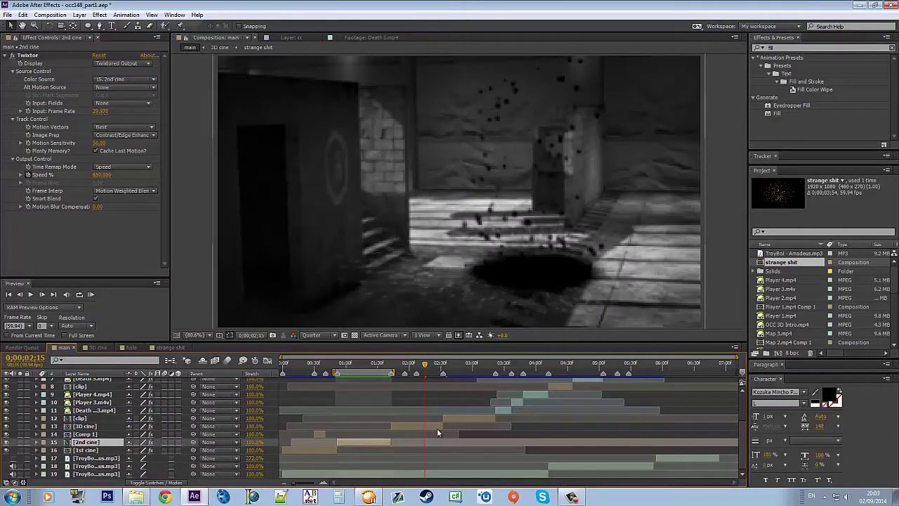
double_click(437, 428)
left_click(599, 364)
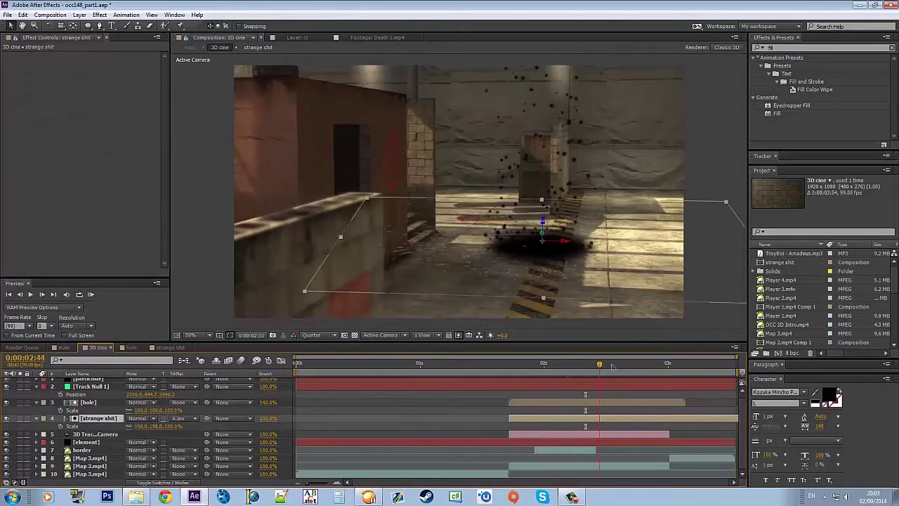
left_click(616, 365)
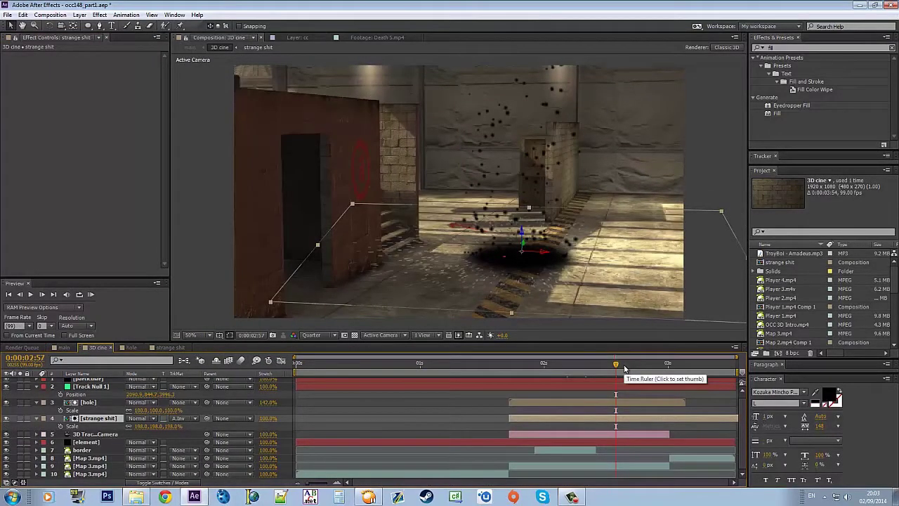
left_click_drag(140, 426, 506, 484)
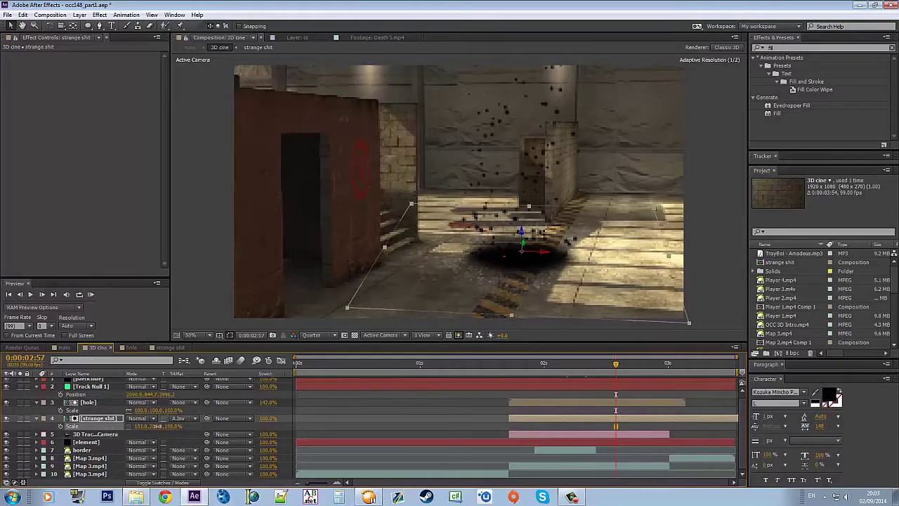
left_click(607, 423)
double_click(607, 423)
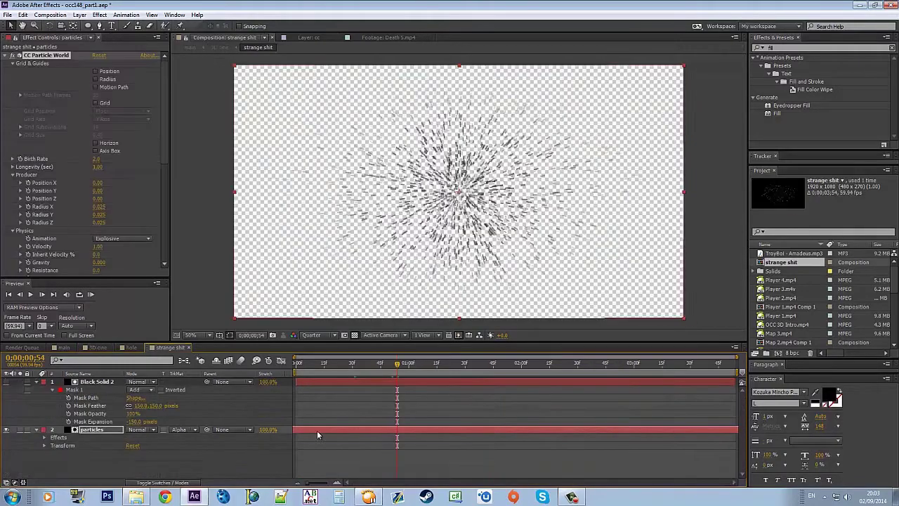
Return to the main comp at 2:03 and reopen the 3D cine precomp
left_click(63, 347)
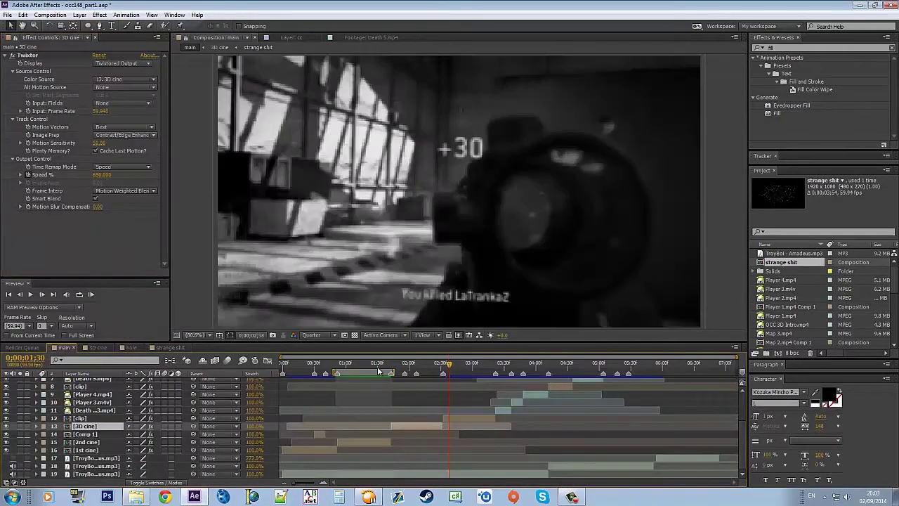
left_click(394, 363)
left_click(412, 365)
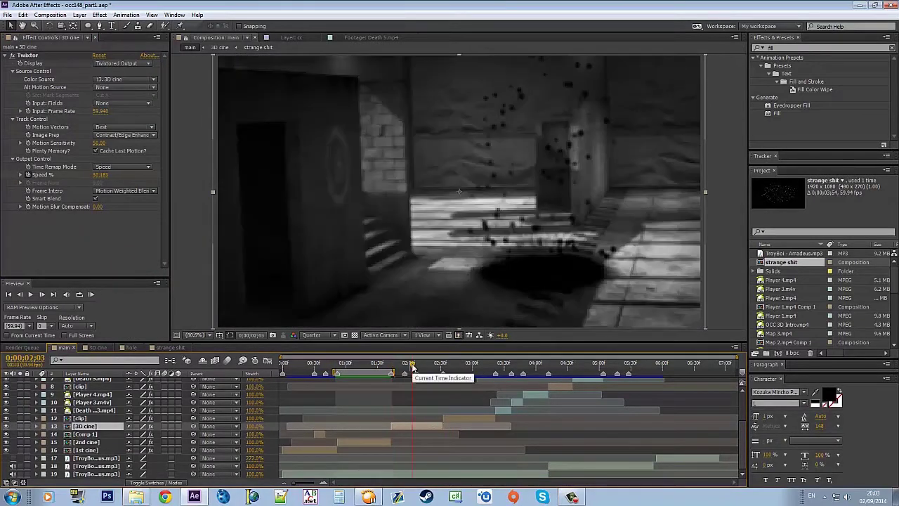
double_click(416, 430)
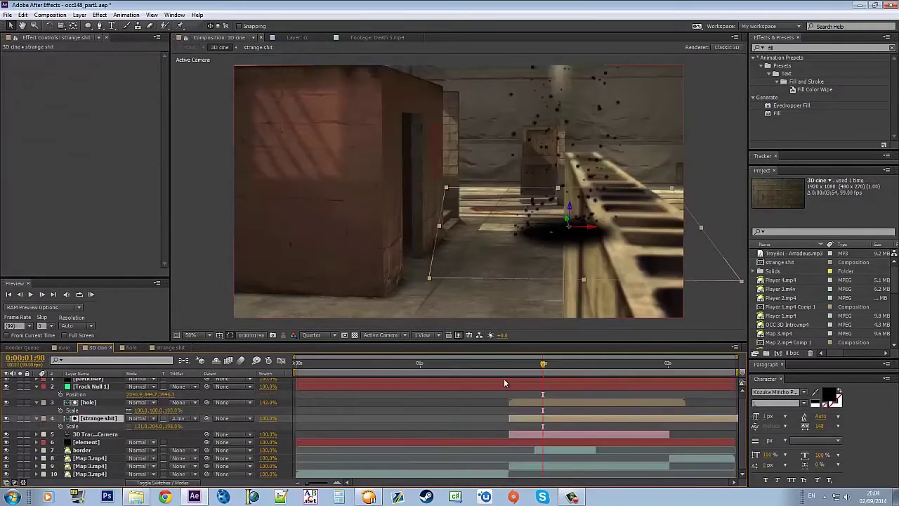
key("space")
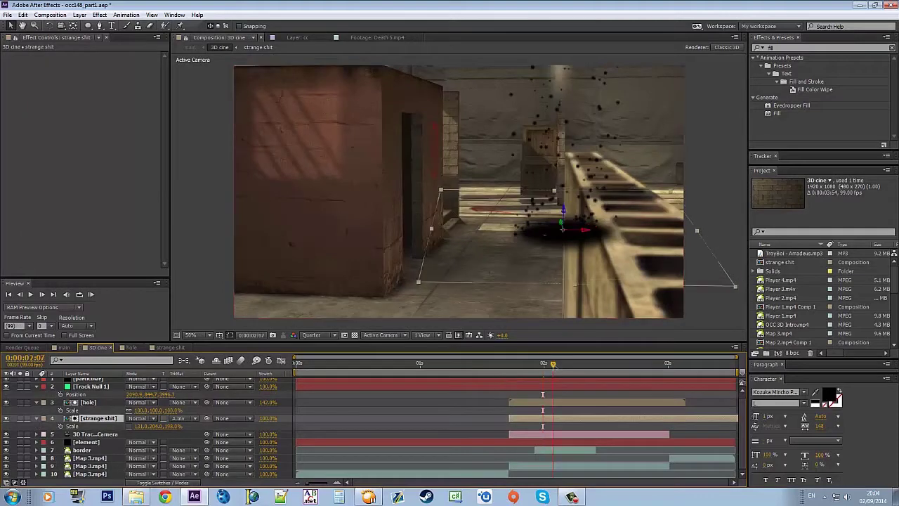
Show the strange shit layer's opacity, move to 2:67, and add a new empty text layer
left_click(551, 412)
key("t")
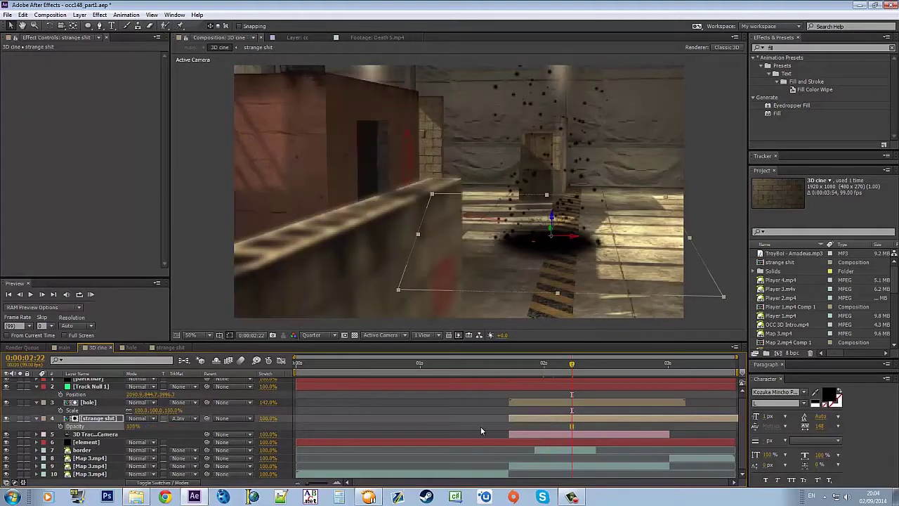
left_click(617, 364)
left_click(627, 364)
key("ctrl+alt+shift+t")
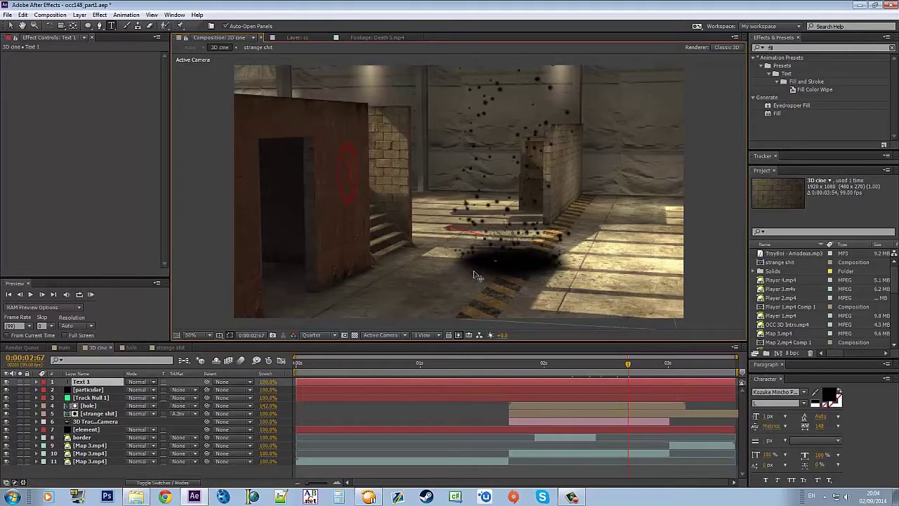
Create an enlarged, hidden TUTORIAL text layer and set it as Element's Path Layer 1
type("TUTORIAL")
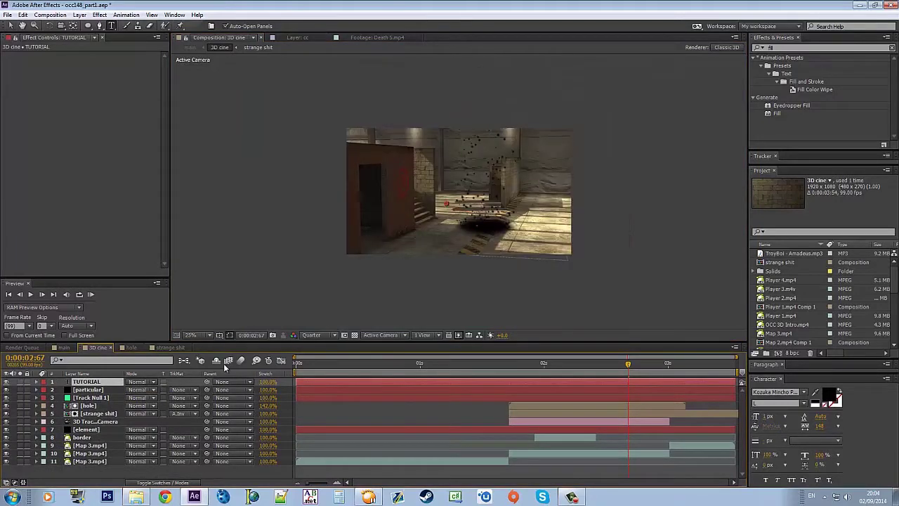
left_click_drag(766, 416, 855, 414)
left_click(6, 382)
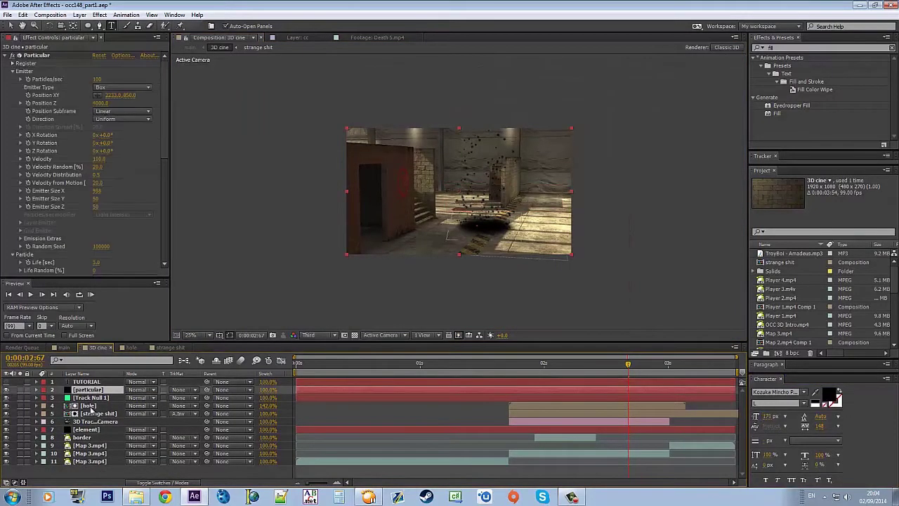
left_click(86, 429)
left_click(123, 156)
left_click(116, 166)
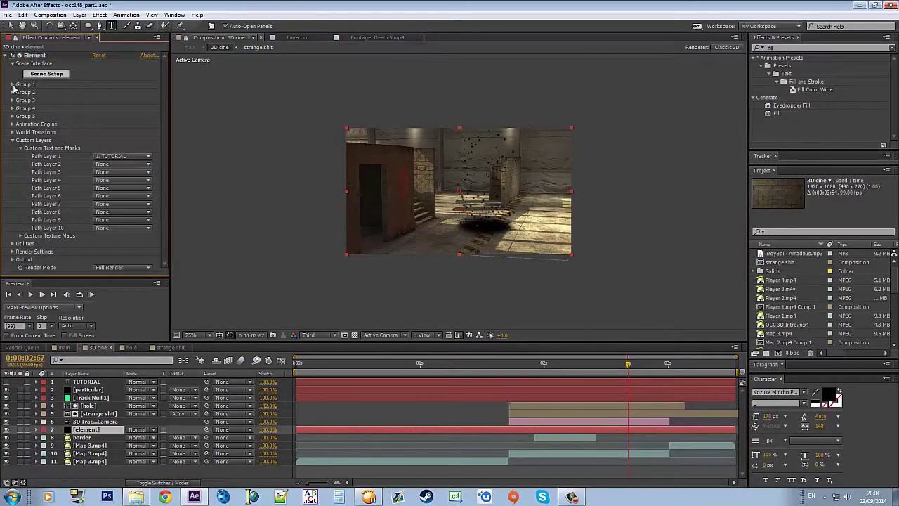
Give the TUTORIAL model the Black_Hole material and add Brightness & Contrast to the element layer
left_click(12, 85)
left_click(44, 76)
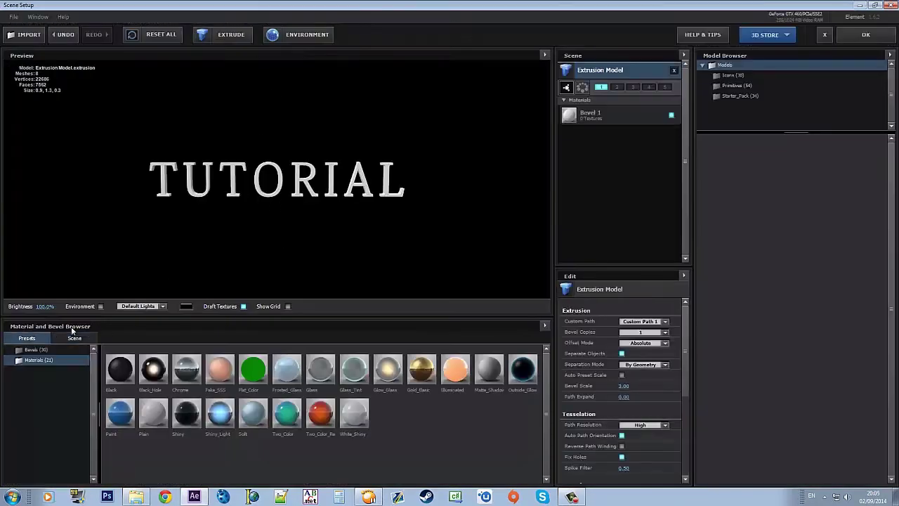
left_click(151, 372)
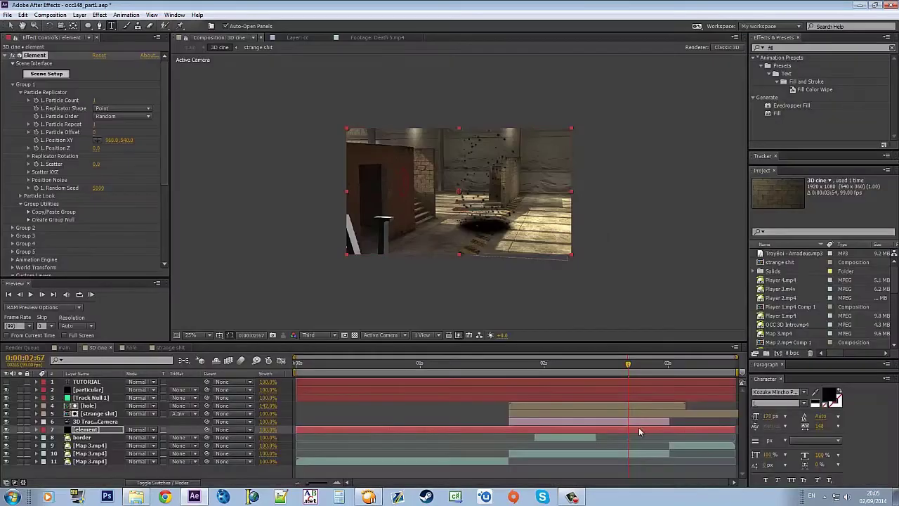
type("brightne")
left_click_drag(799, 66, 213, 138)
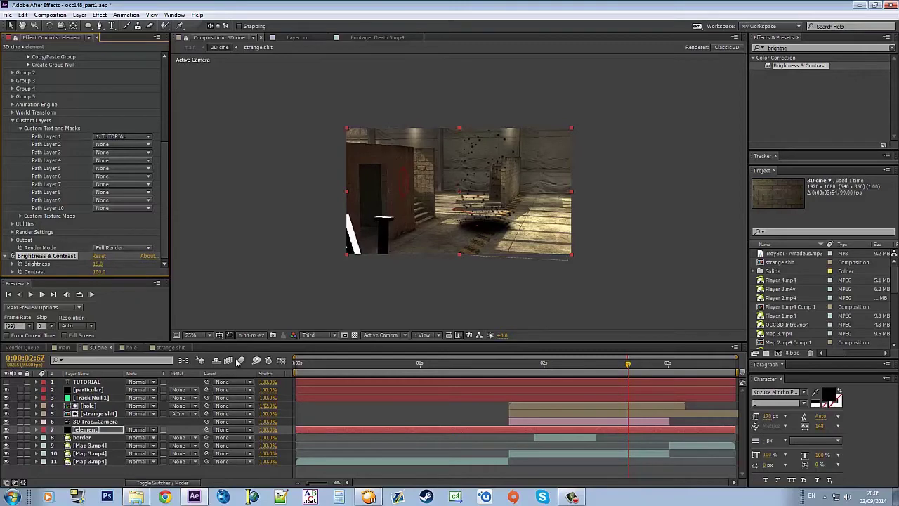
Set the element layer's position to X 2090 and Z 4000
left_click(508, 363)
scroll(117, 213, "up", 5)
scroll(117, 156, "up", 5)
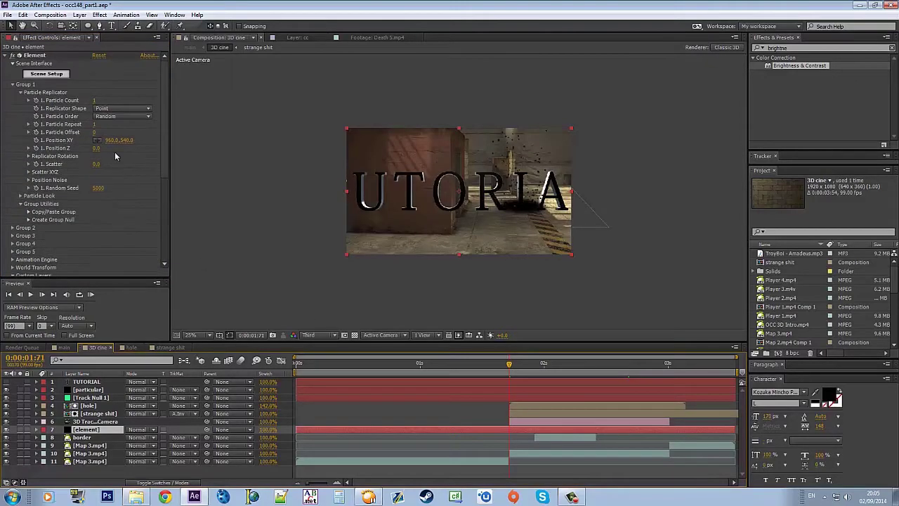
left_click(104, 397)
key("p")
left_click(88, 436)
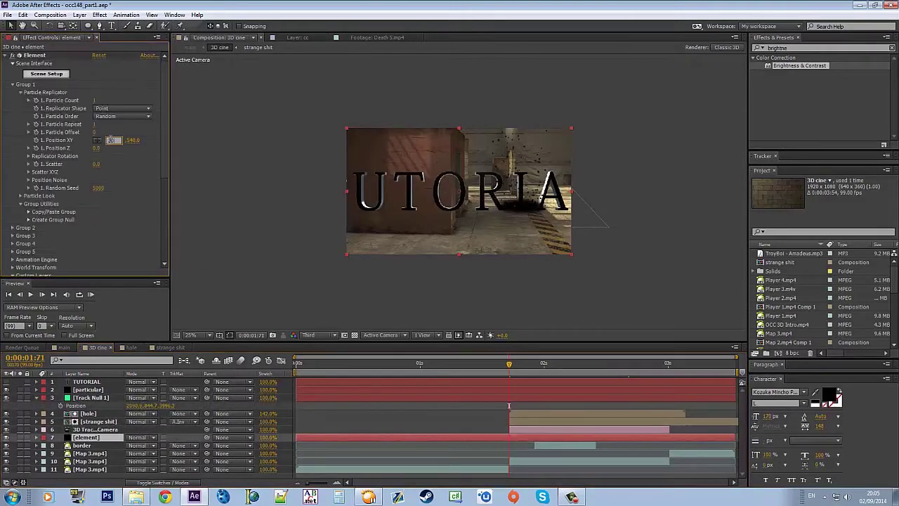
type("2090")
key("Tab")
type("4000")
key("Return")
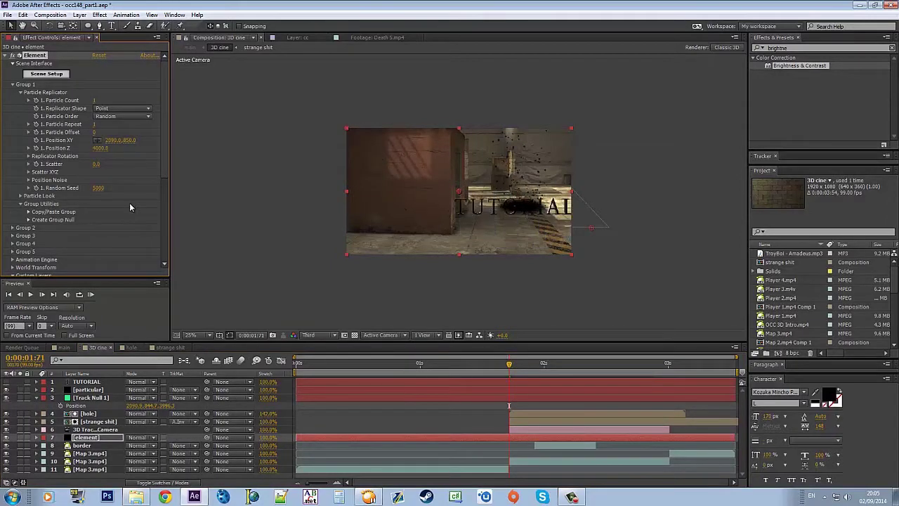
At 2:09 with the viewer at 53.7%, set particle size to 4 and title X position to 2154
left_click(194, 335)
left_click(201, 178)
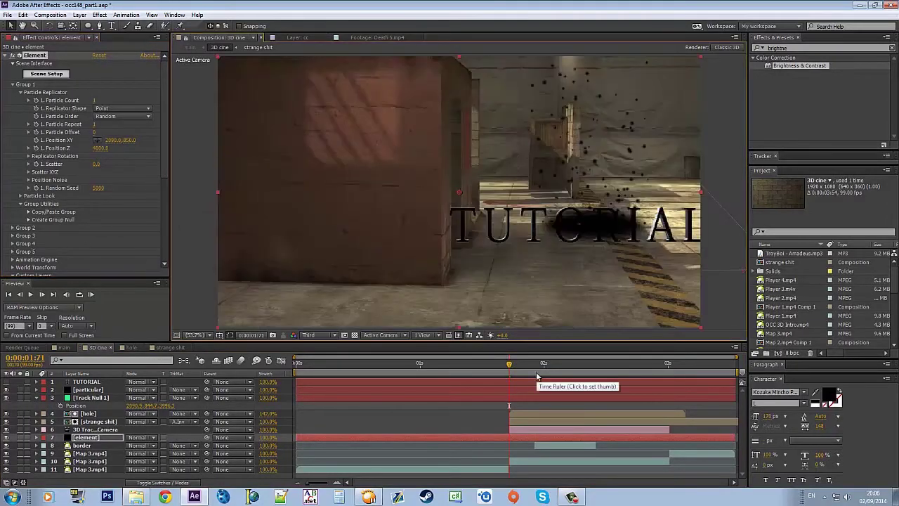
left_click(555, 364)
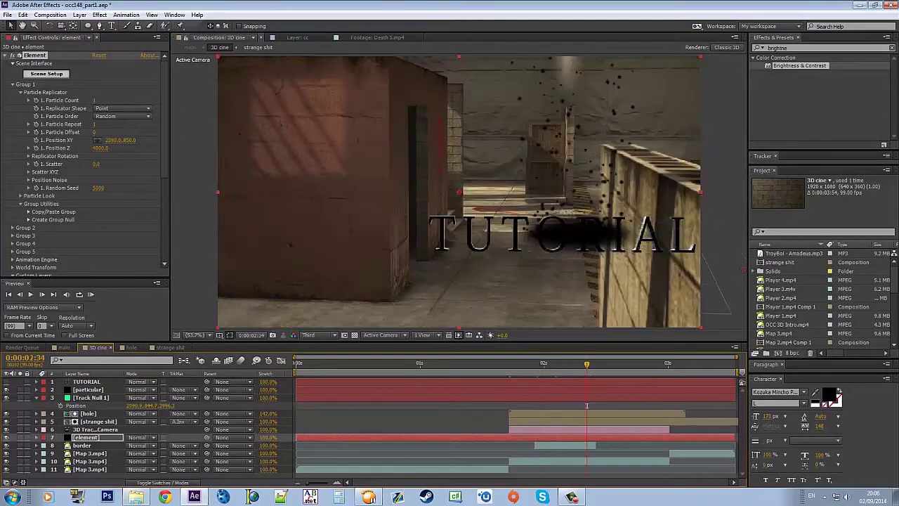
left_click(21, 195)
left_click(100, 203)
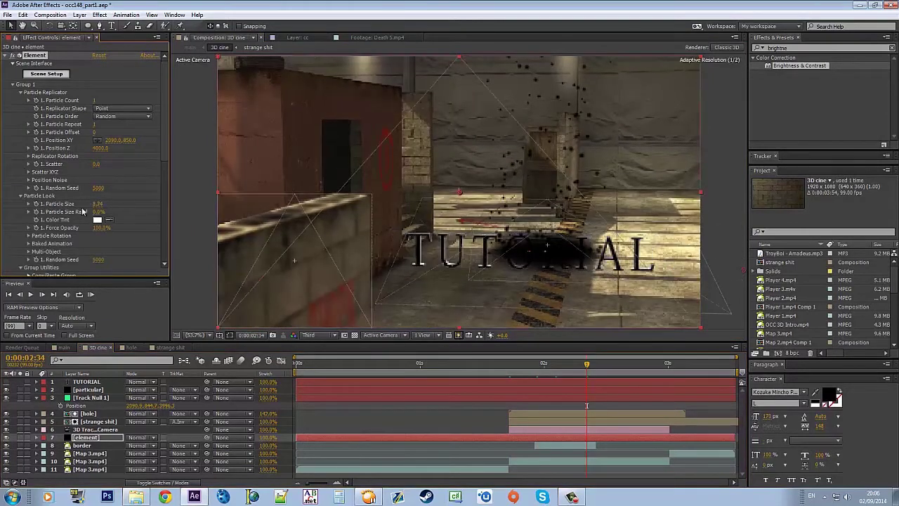
type("4")
key("Return")
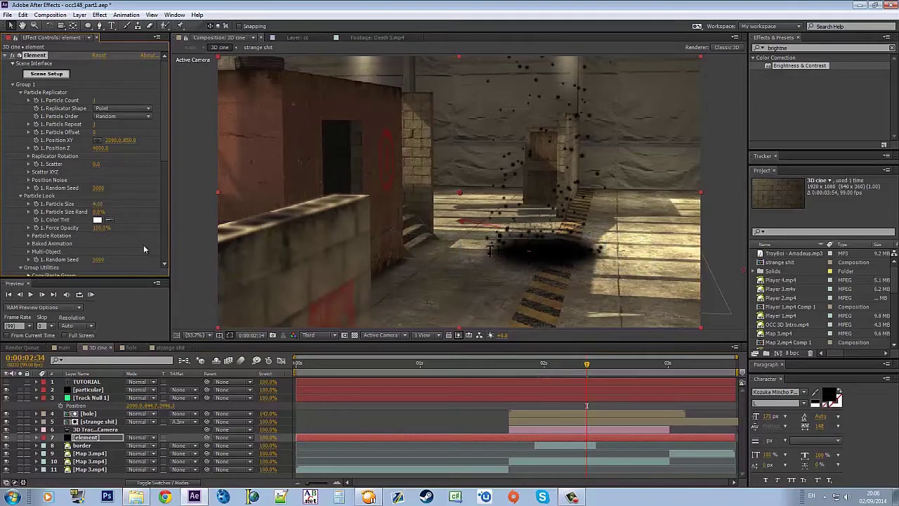
left_click_drag(105, 139, 184, 137)
Re-edit the particle size and start keyframing the replicator rotation at 2:09
left_click(97, 204)
type("2")
left_click(554, 366)
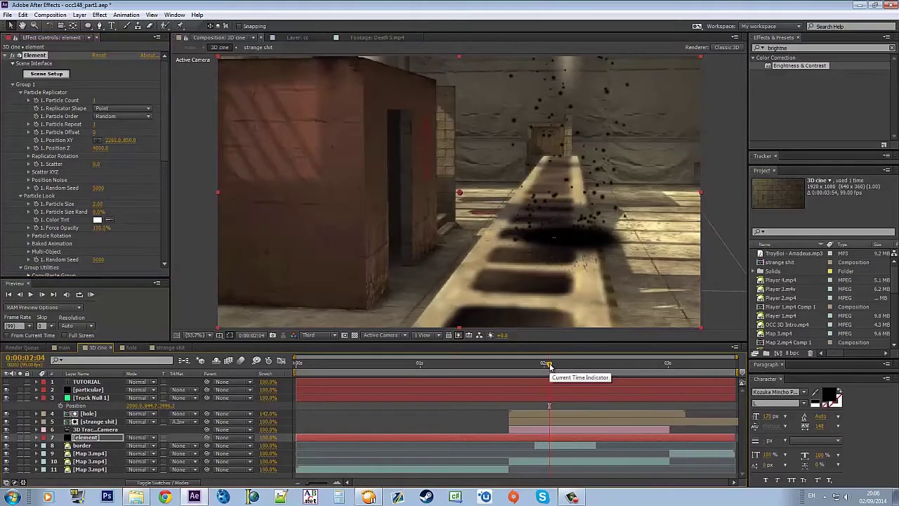
left_click(28, 156)
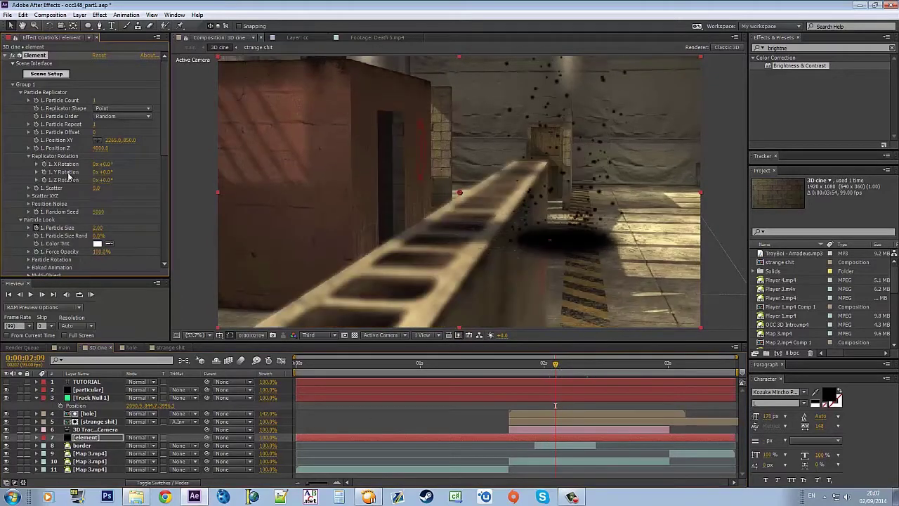
left_click(35, 180)
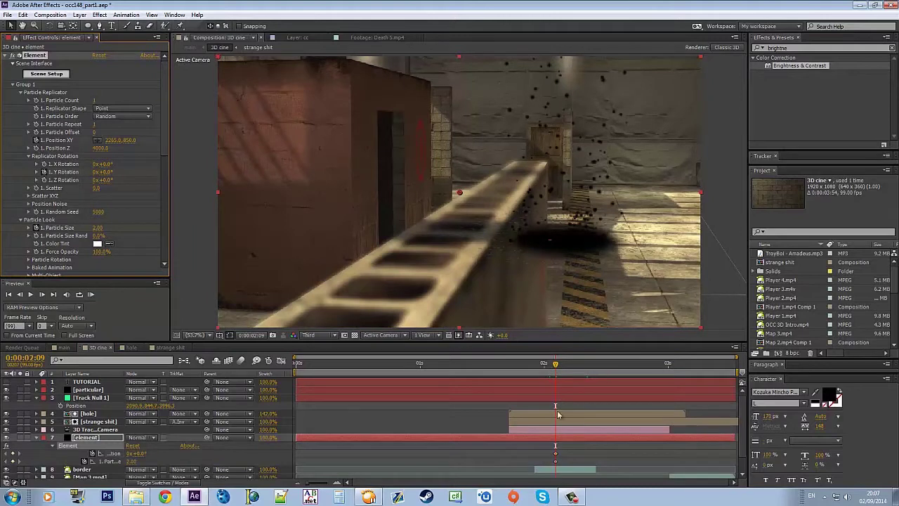
At 2:53 raise the TUTORIAL title into view, then scrub between 2:08 and 2:54 to check its motion
left_click(610, 365)
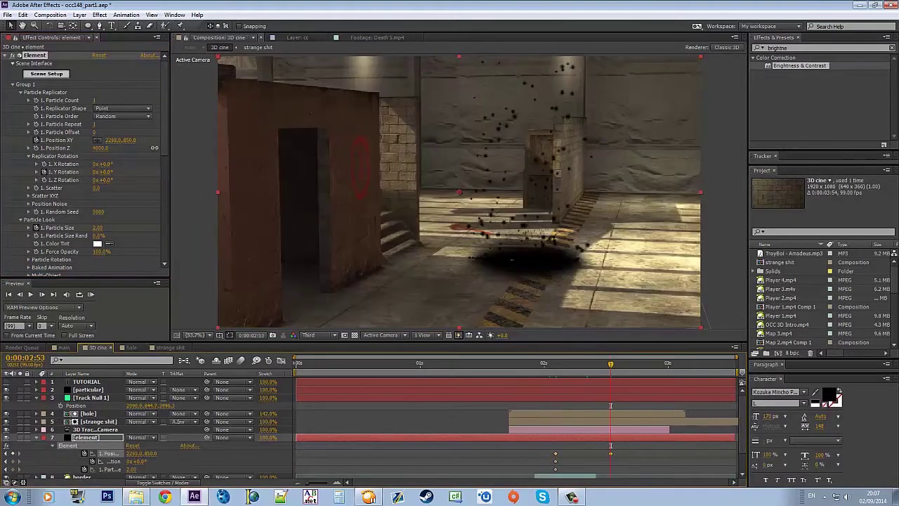
mouse_move(121, 139)
left_mouse_down()
mouse_move(131, 145)
mouse_move(108, 223)
mouse_move(472, 367)
left_mouse_up()
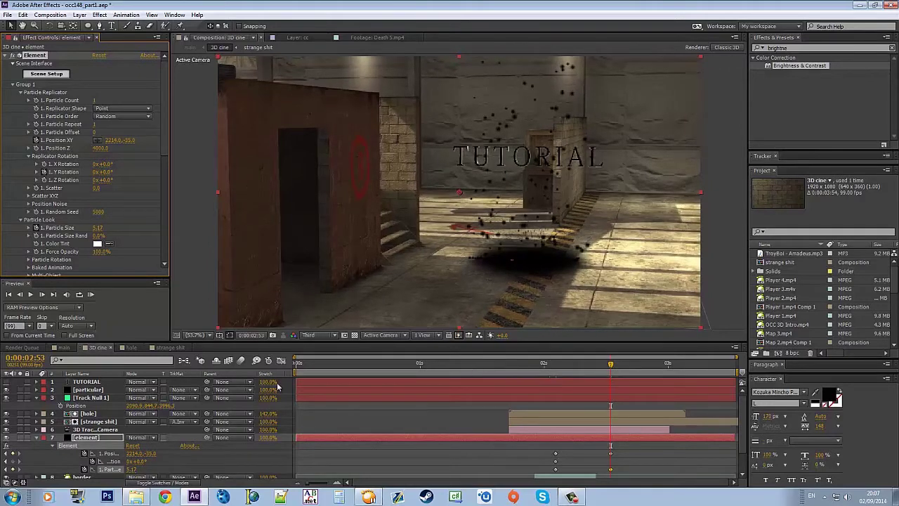
key("j")
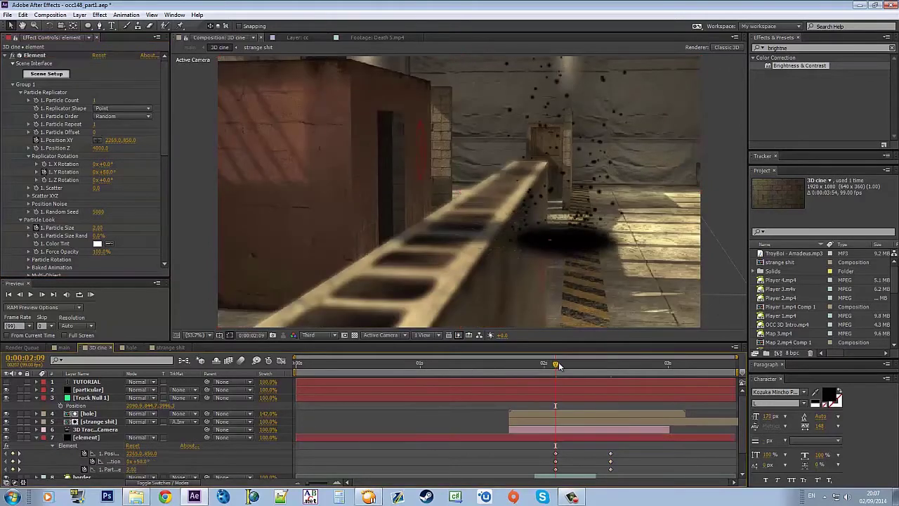
left_click_drag(575, 364, 584, 365)
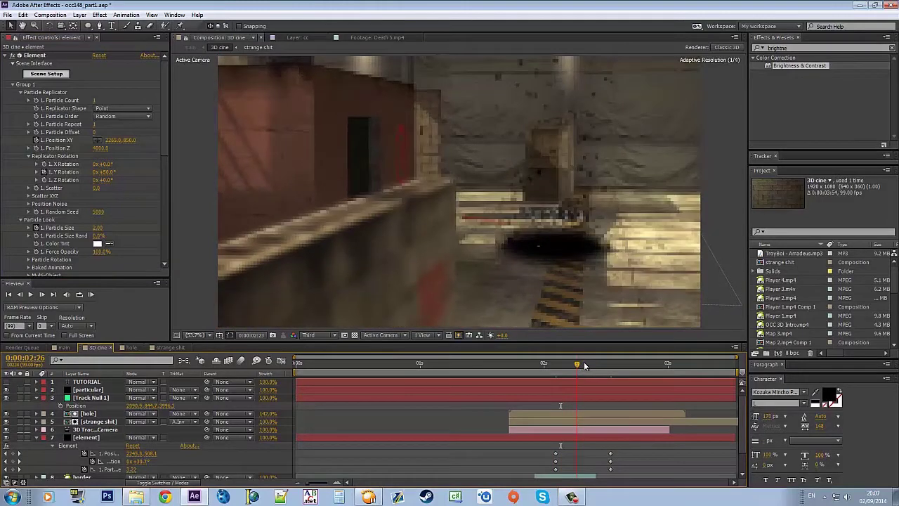
key("j")
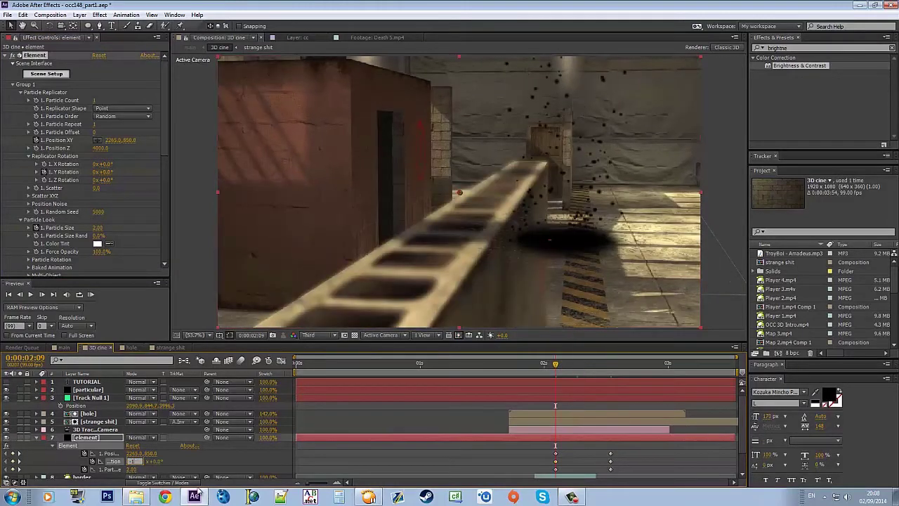
left_click_drag(574, 364, 602, 366)
left_click(608, 365)
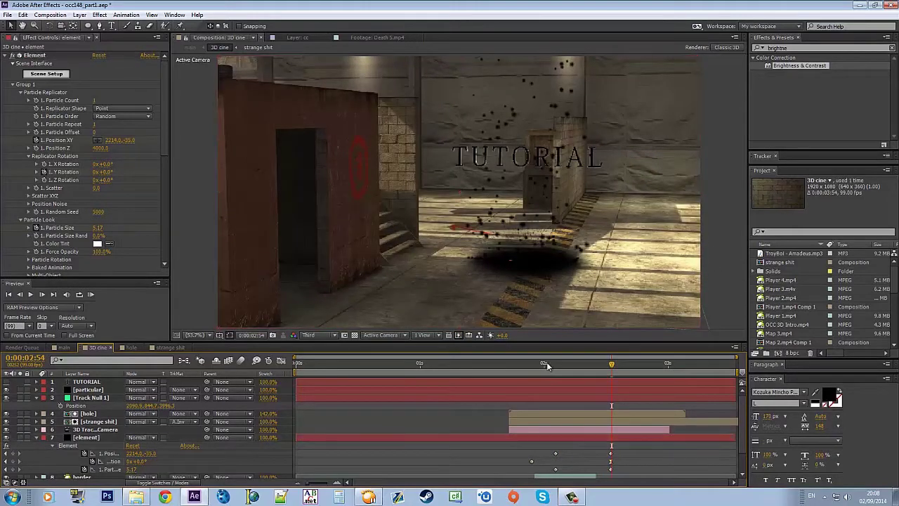
left_click_drag(610, 365, 570, 367)
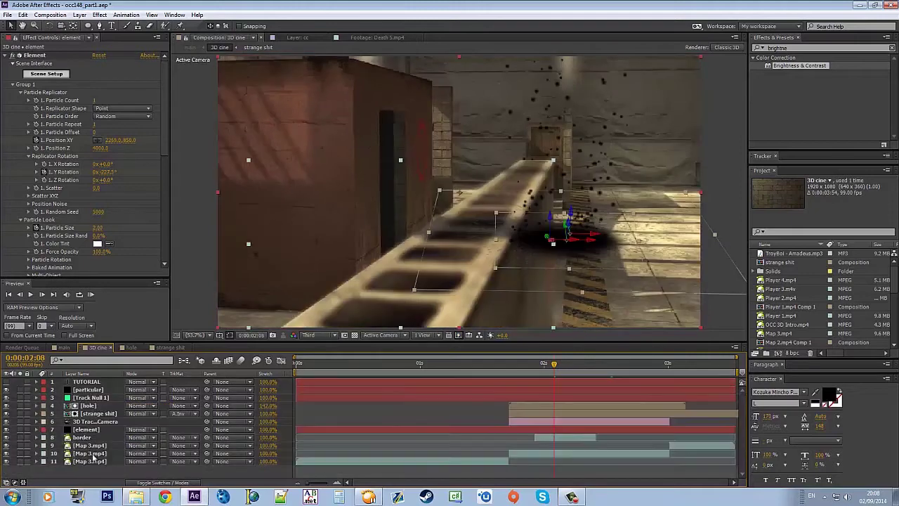
Play back to check the title at 2:43, then add an adjustment layer on top
key("space")
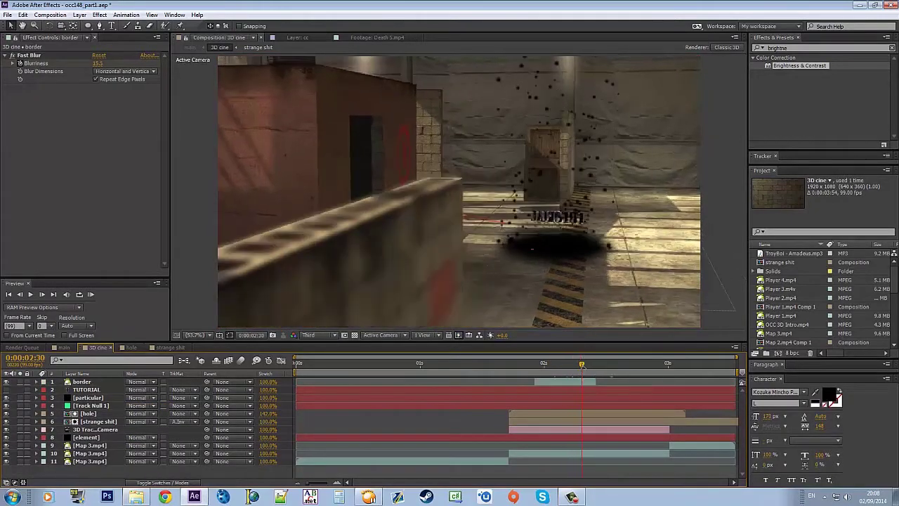
left_click(598, 366)
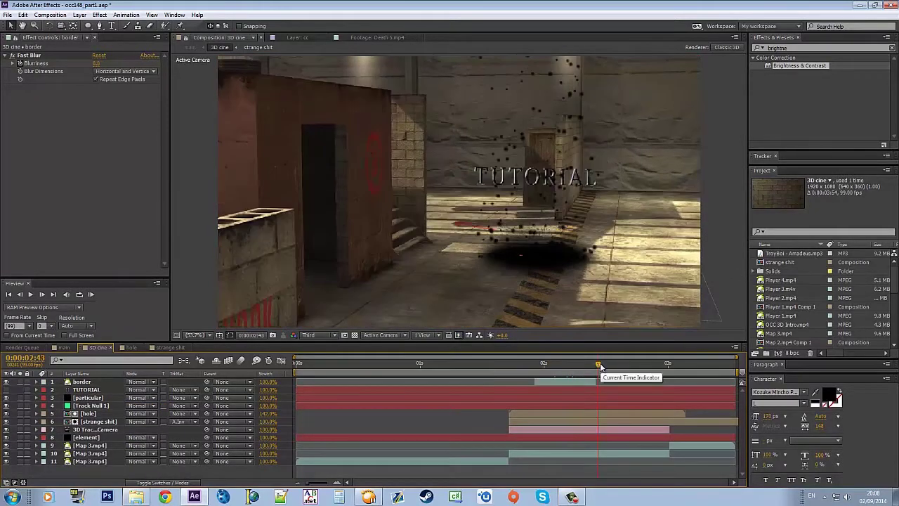
left_click(612, 414)
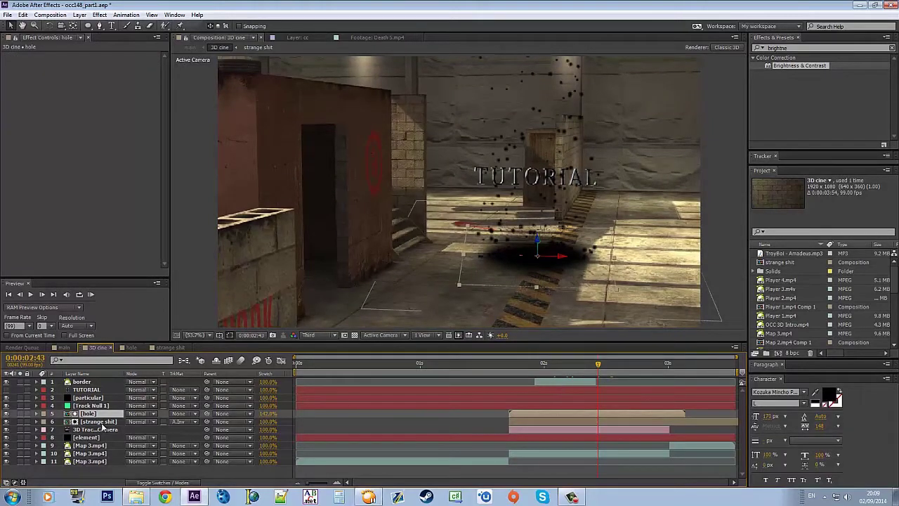
key("ctrl+Down")
key("ctrl+y")
key("Escape")
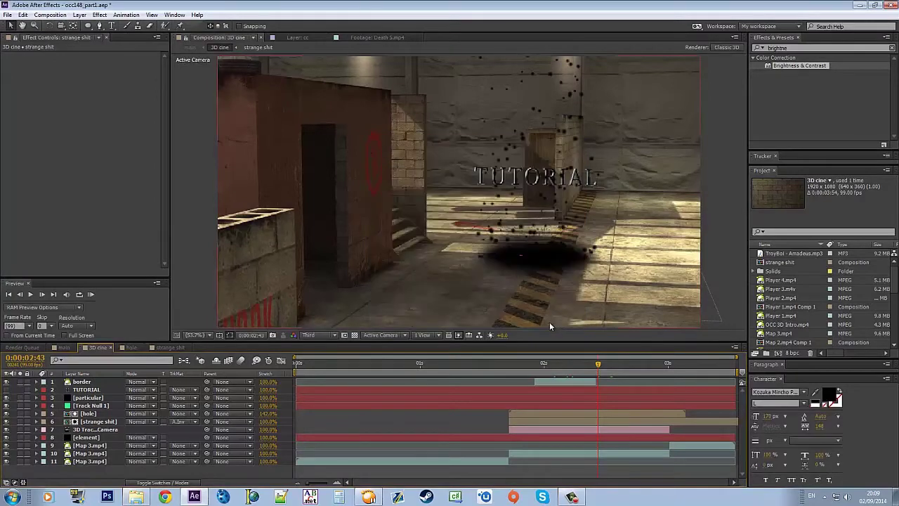
key("ctrl+alt+y")
Duplicate the particular layer and the 3D Tracker Camera, and pre-compose both copies into 'matte'
left_click(91, 406)
key("ctrl+d")
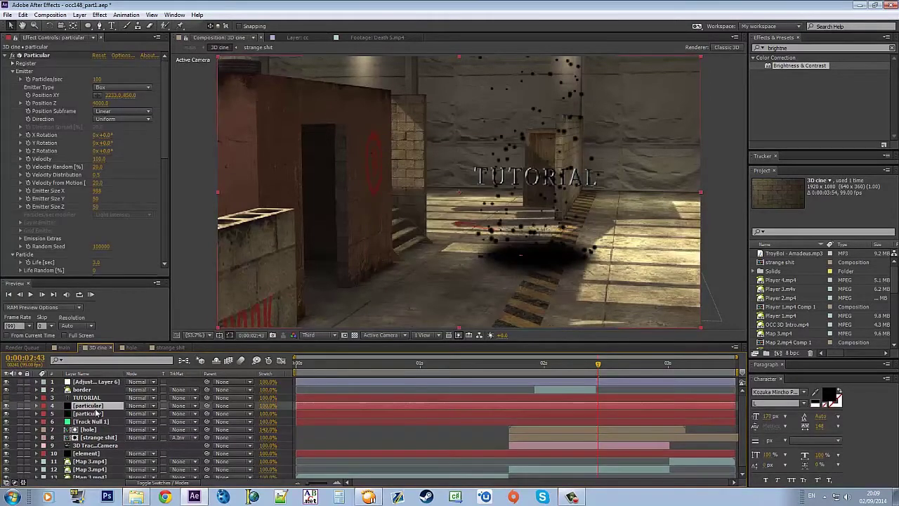
left_click(91, 445)
key("ctrl+d")
left_click(97, 407, "ctrl")
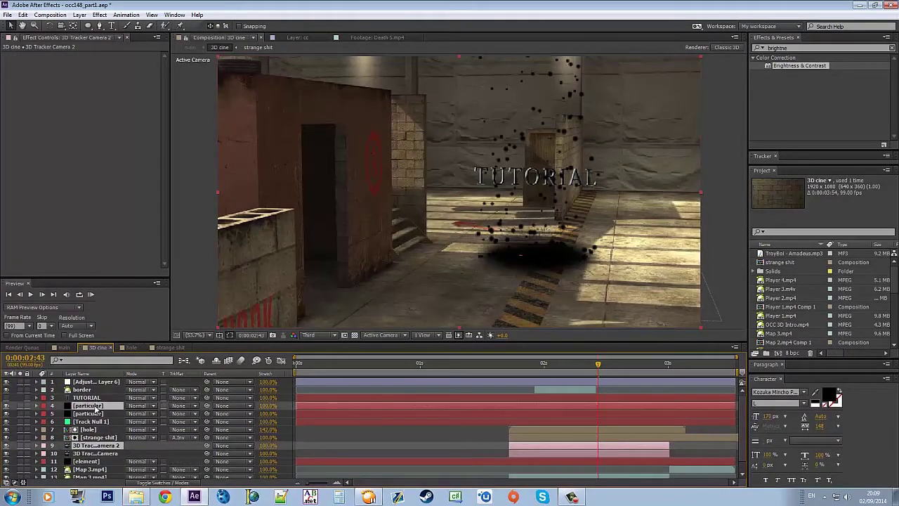
key("ctrl+shift+c")
key("Return")
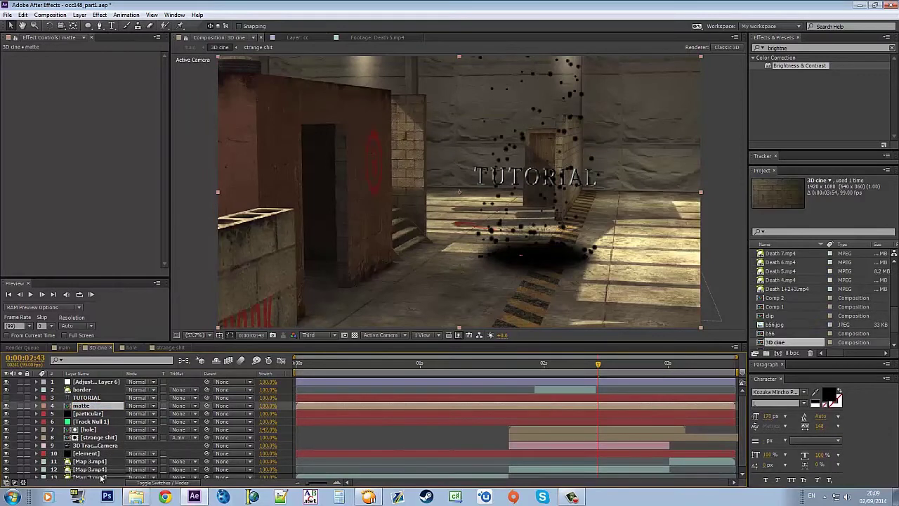
Move the matte pre-comp to the bottom and apply Displacement Map using the matte layer as source
left_click_drag(100, 478, 100, 479)
left_click(116, 382)
left_click(842, 47)
type("map")
mouse_move(795, 81)
left_mouse_down()
mouse_move(125, 104)
mouse_move(104, 119)
left_mouse_up()
left_click(123, 63)
left_click(131, 204)
Set max horizontal displacement to 207 and vertical to about 37, with the adjustment layer below the particles
scroll(313, 165, "up", 2)
scroll(313, 164, "up", 4)
scroll(313, 165, "down", 7)
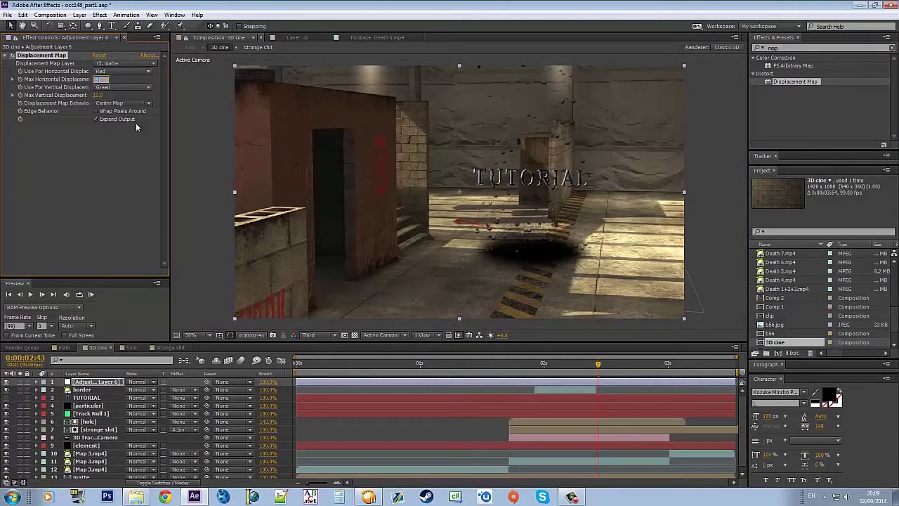
mouse_move(102, 80)
left_mouse_down()
mouse_move(113, 96)
mouse_move(77, 102)
left_mouse_up()
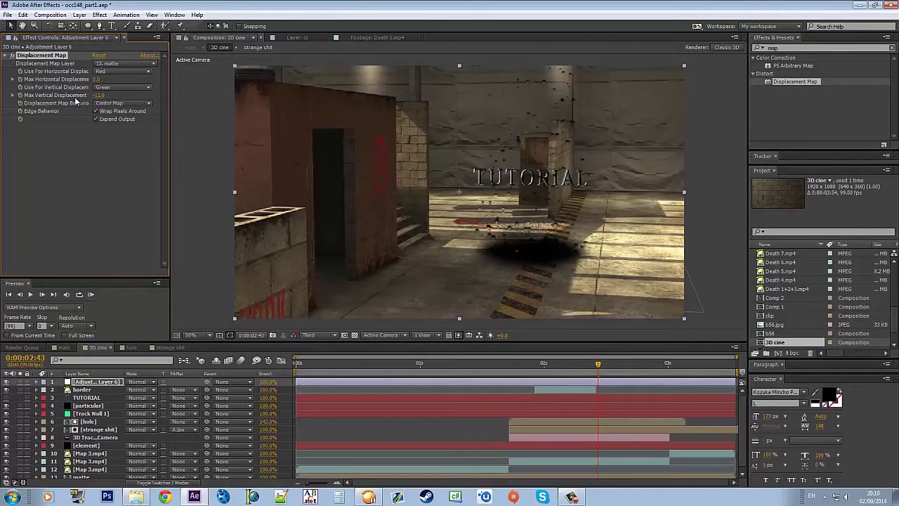
left_click_drag(96, 385, 97, 414)
left_click_drag(101, 97, 145, 82)
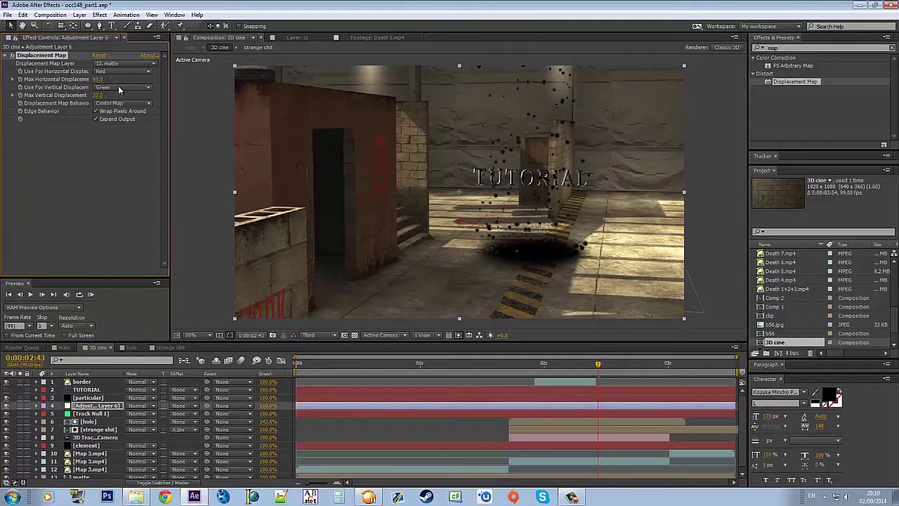
Delete the adjustment layer, save the project, and shift the element keyframes later
left_click(98, 406)
key("Delete")
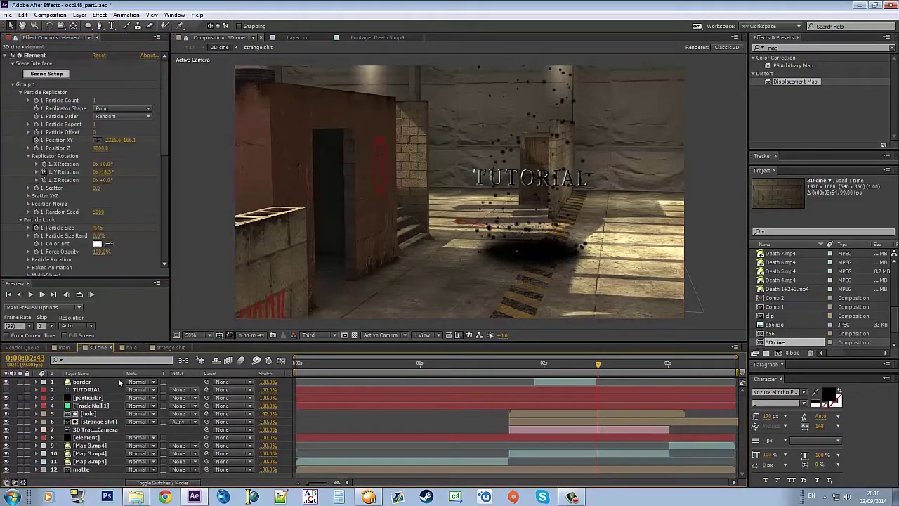
key("ctrl+s")
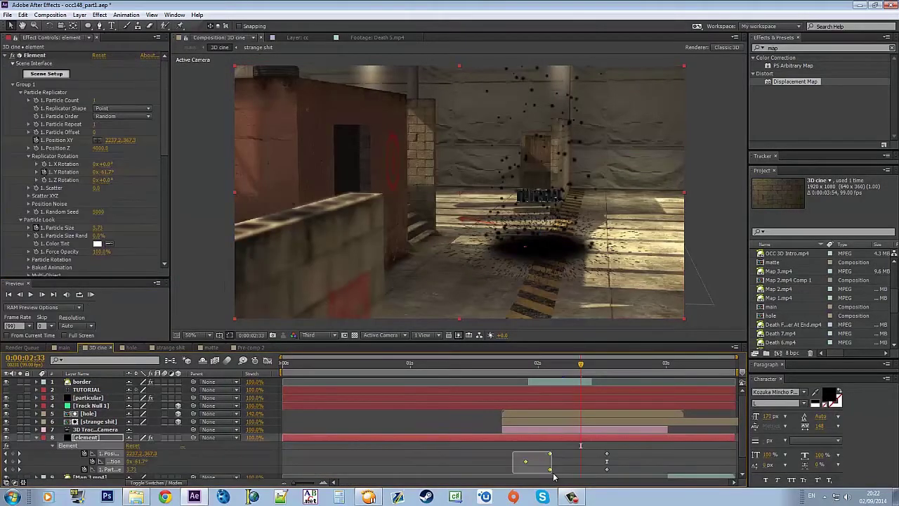
left_click_drag(549, 460, 616, 461)
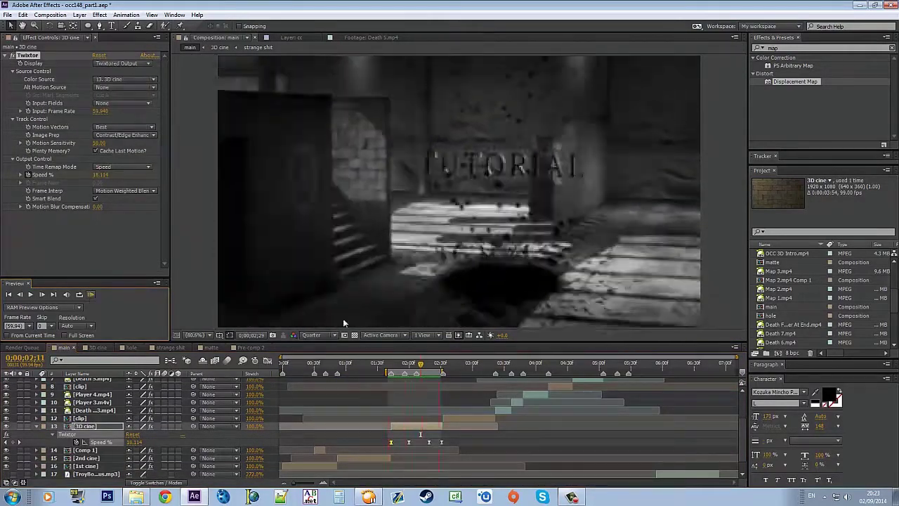
Preview the speed ramp from about 0:00:02:37 and save the project
mouse_move(438, 365)
left_mouse_down()
mouse_move(392, 361)
mouse_move(439, 364)
left_mouse_up()
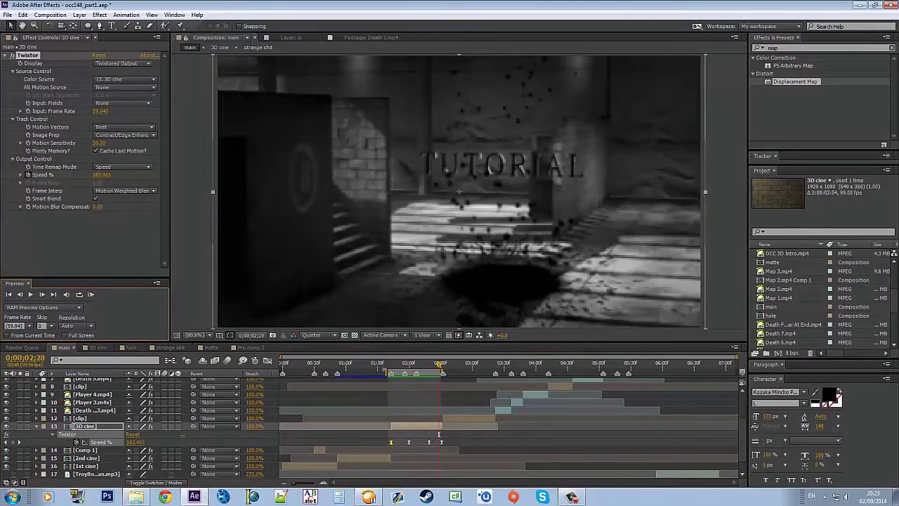
left_click(90, 295)
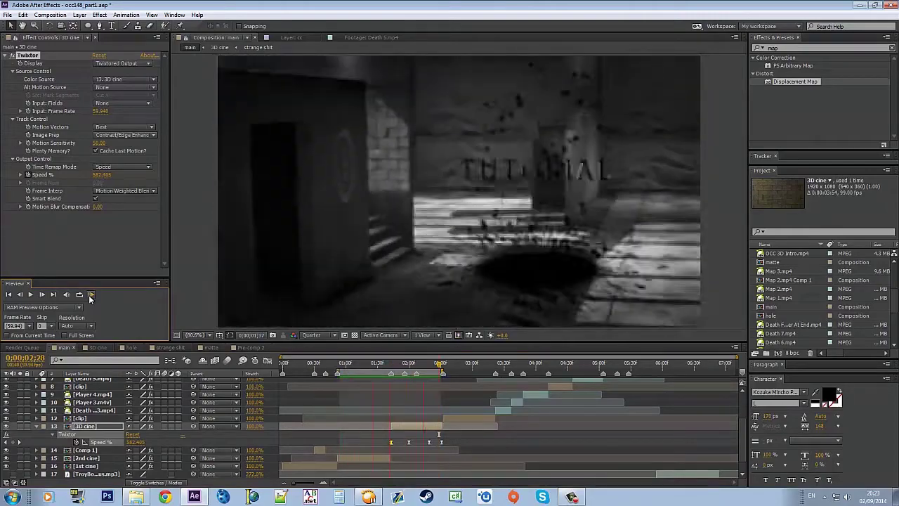
key("ctrl+s")
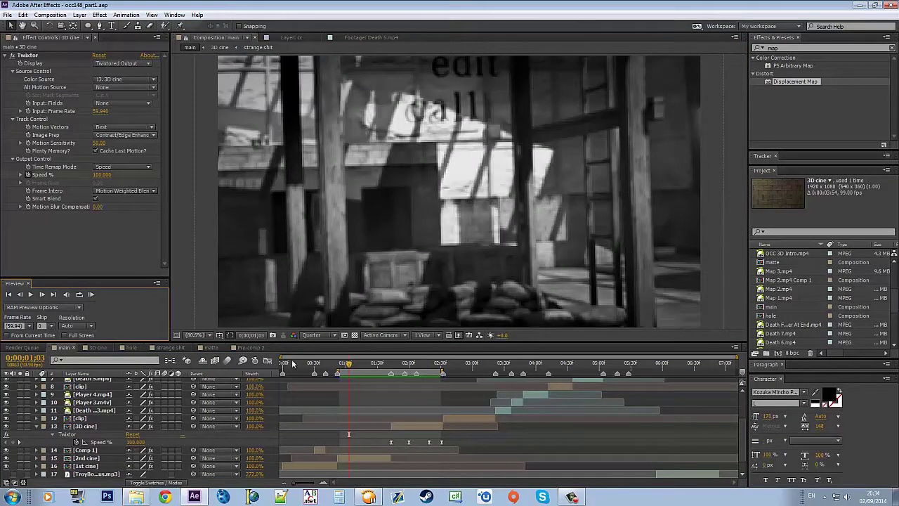
Preview the main comp again, then select the 3D cine layer
scroll(294, 362, "up", 2)
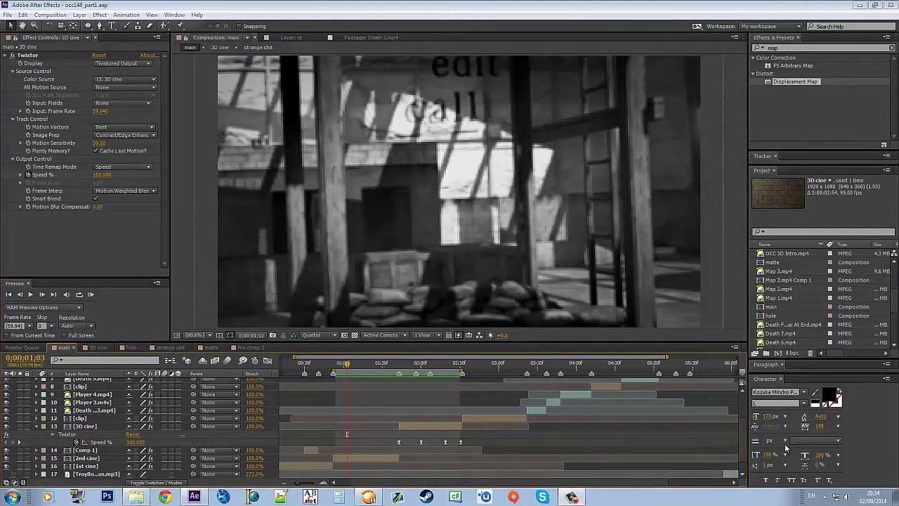
scroll(666, 358, "up", 2)
left_click(90, 295)
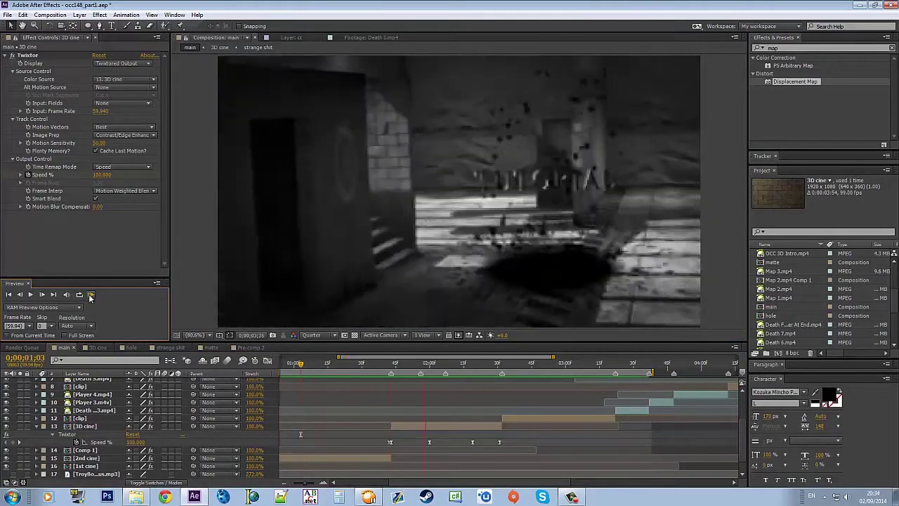
key("space")
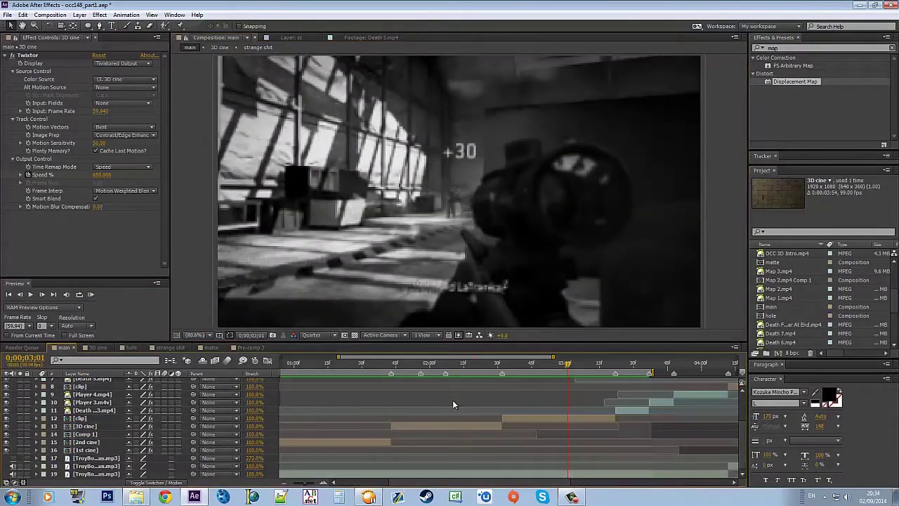
left_click(449, 426)
Apply Curves to 3D cine to darken it and to the clip layer with a contrasty S-curve
type("i")
type("curves")
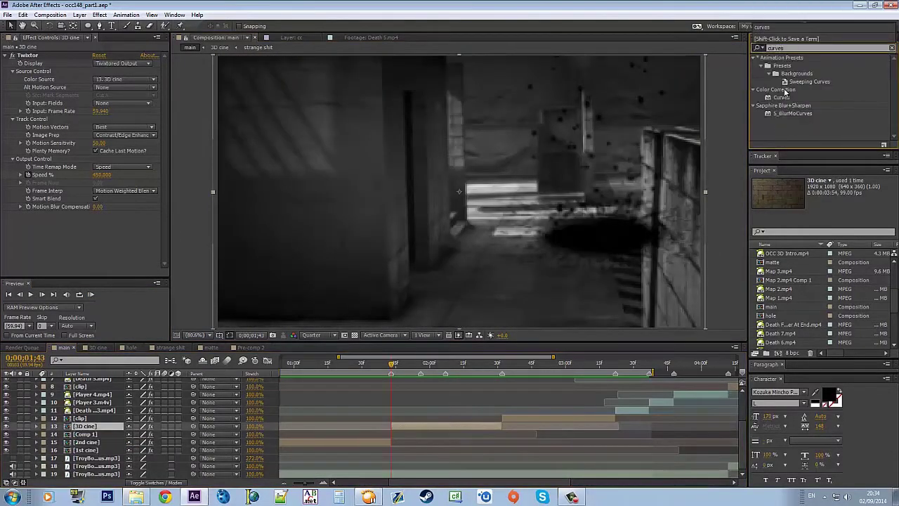
double_click(779, 97)
left_click_drag(68, 222, 73, 236)
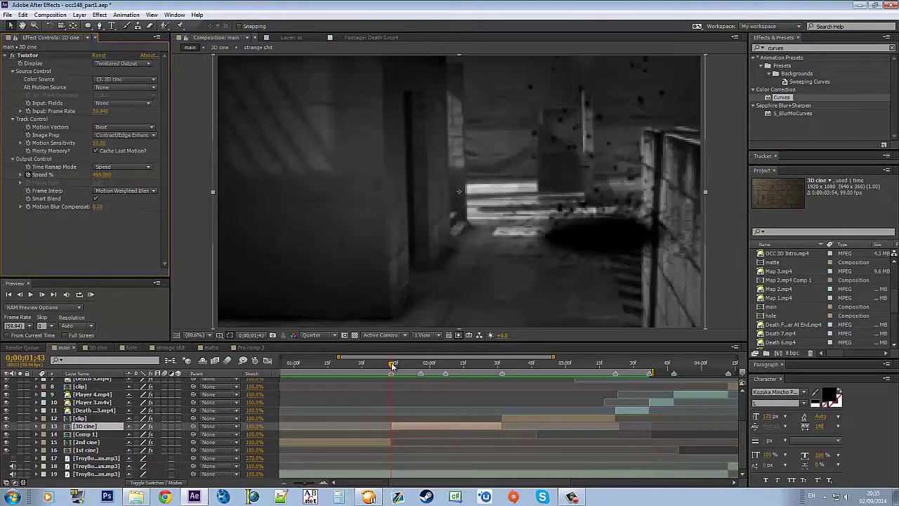
key("ctrl+Up")
key("i")
double_click(781, 97)
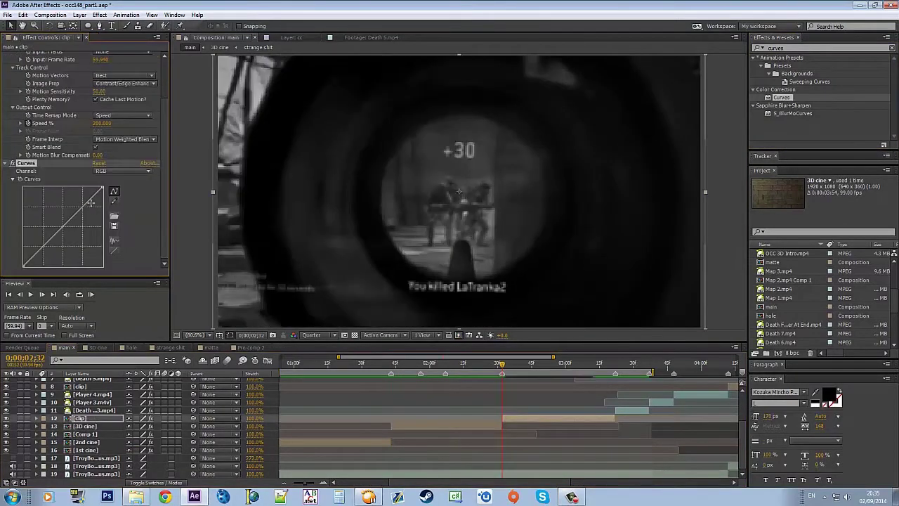
left_click_drag(49, 241, 49, 250)
left_click_drag(83, 207, 83, 200)
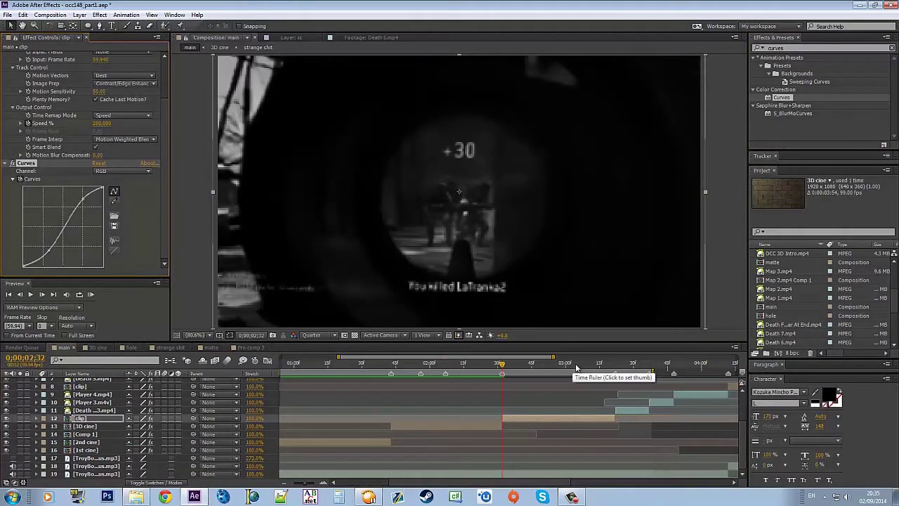
Move to 02;31 and reveal the Speed % and Curves keyframes on the clip and 3D cine layers
left_click(575, 365)
key("i")
key("u")
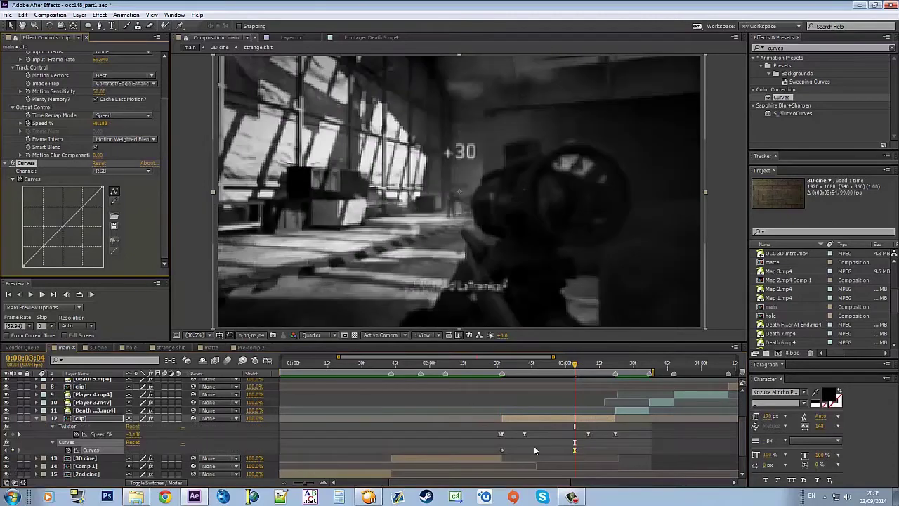
left_click(498, 458)
key("Page_Up")
key("ctrl+v")
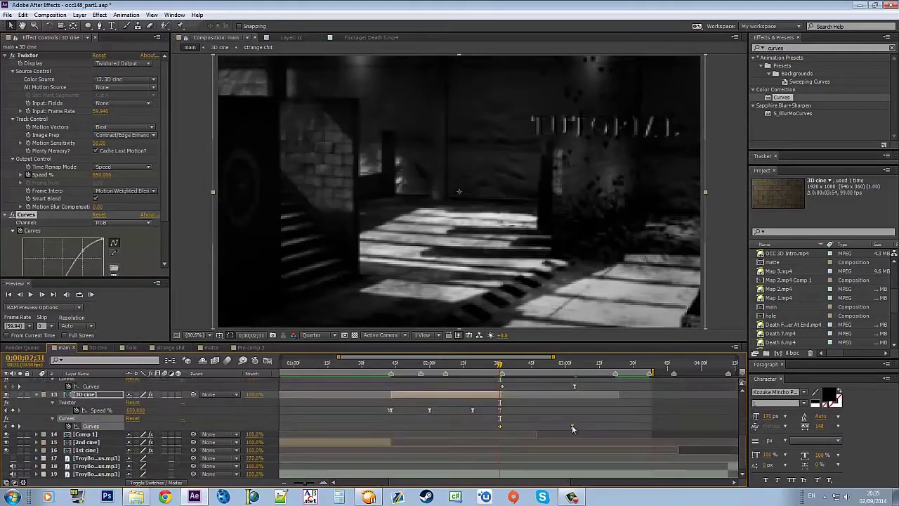
Preview the darkened transition, move a Curves keyframe earlier, and preview the cut again
left_click(90, 294)
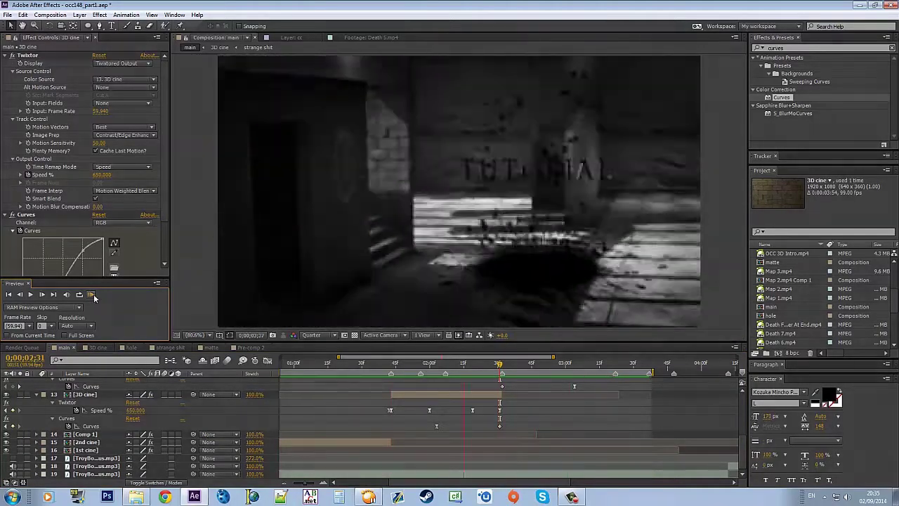
left_click(576, 391)
left_click_drag(576, 391, 564, 390)
left_click(90, 294)
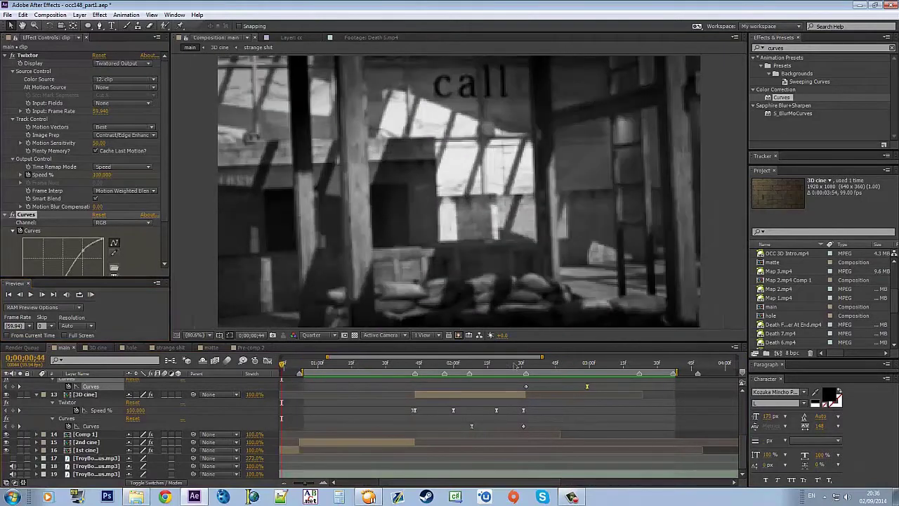
left_click(520, 364)
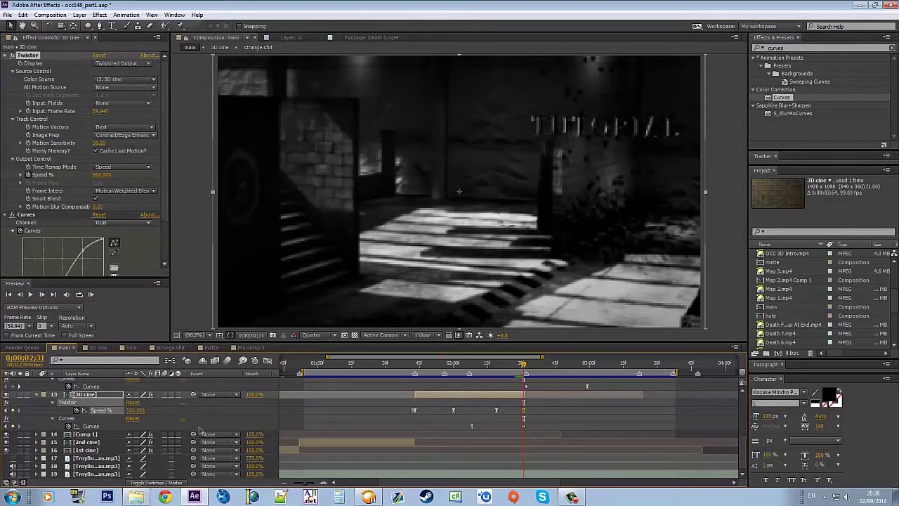
scroll(134, 432, "up", 3)
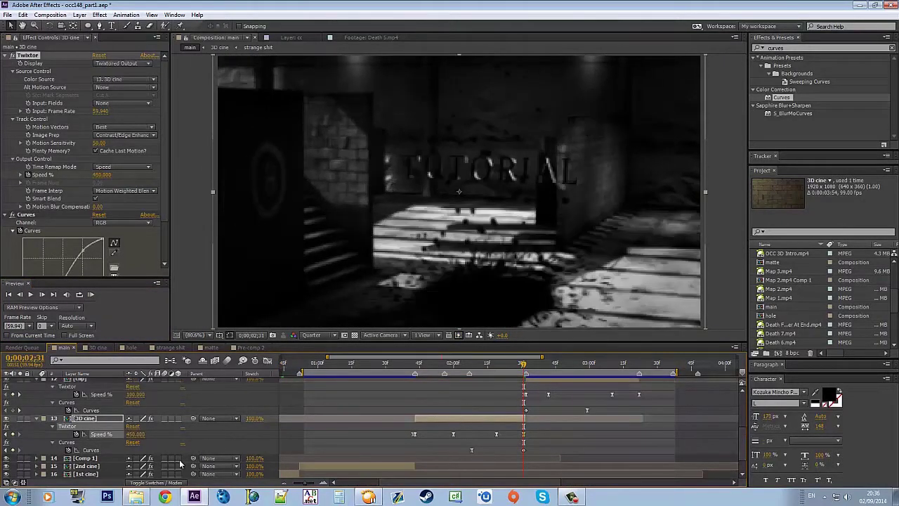
left_click(90, 294)
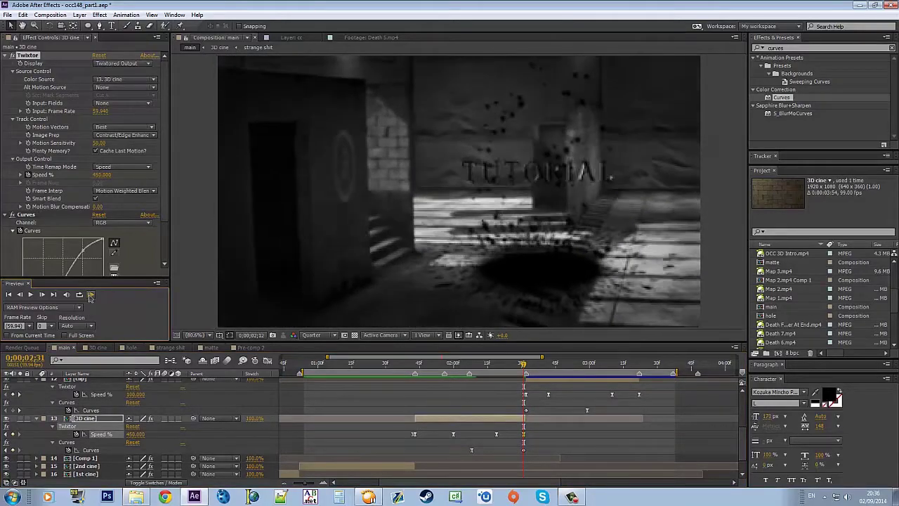
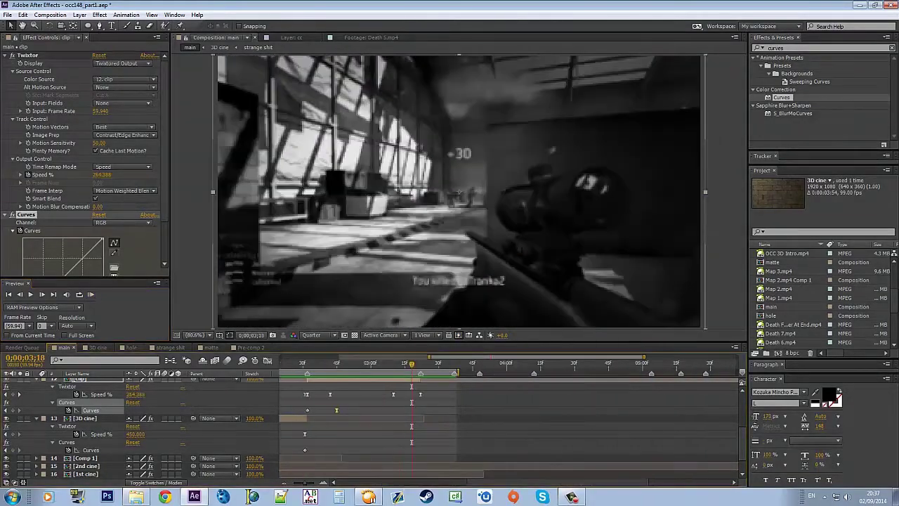
Move the current time to 3;13 and add a new adjustment layer on top
left_click(438, 363)
left_click_drag(438, 362, 401, 362)
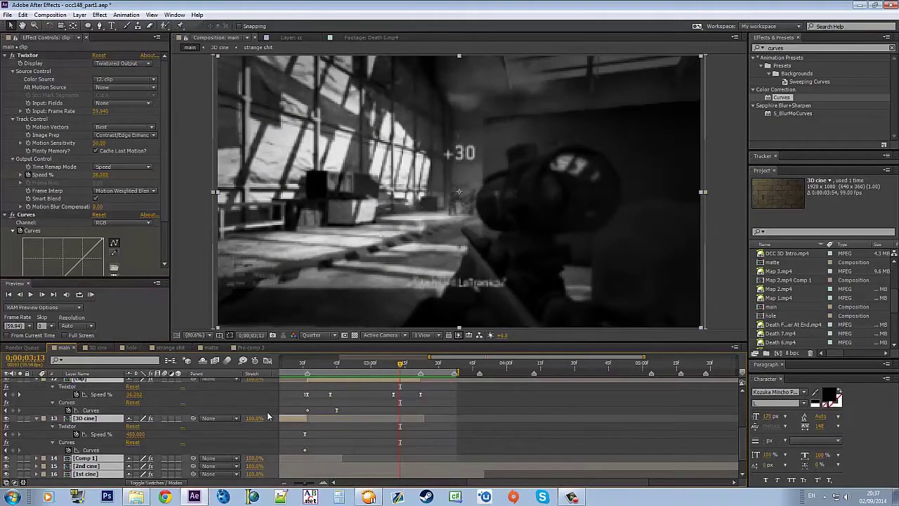
key("ctrl+alt+y")
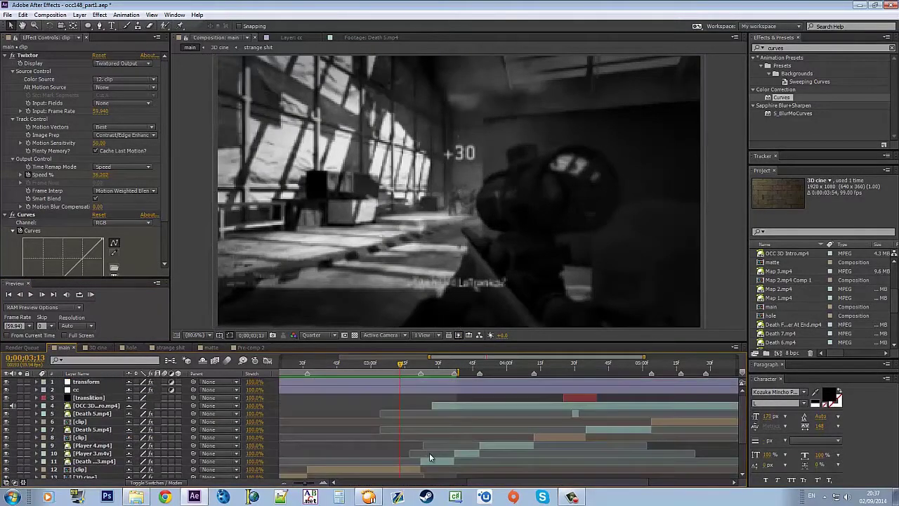
Apply Bulge to Adjustment Layer 9 and key Bulge Height at -0.3 at an earlier time
type("bulge")
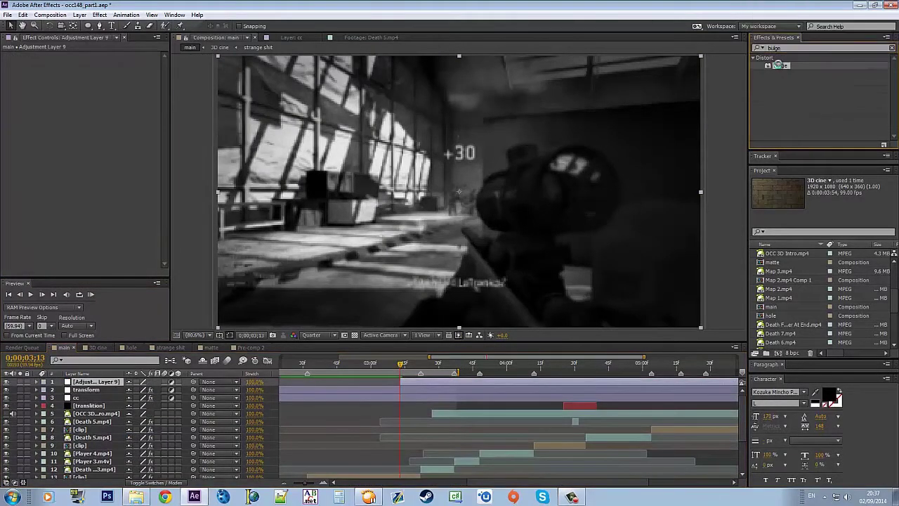
mouse_move(780, 65)
left_mouse_down()
mouse_move(88, 78)
mouse_move(19, 92)
left_mouse_up()
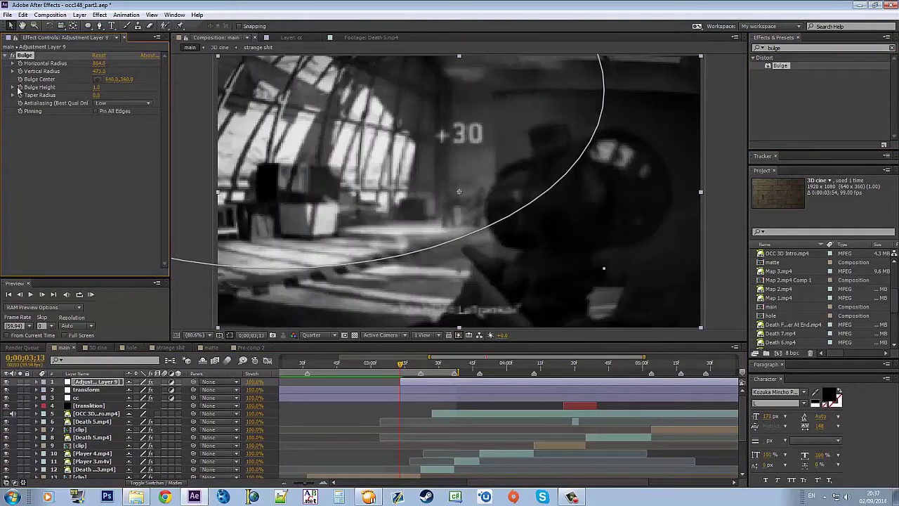
left_click_drag(487, 364, 308, 363)
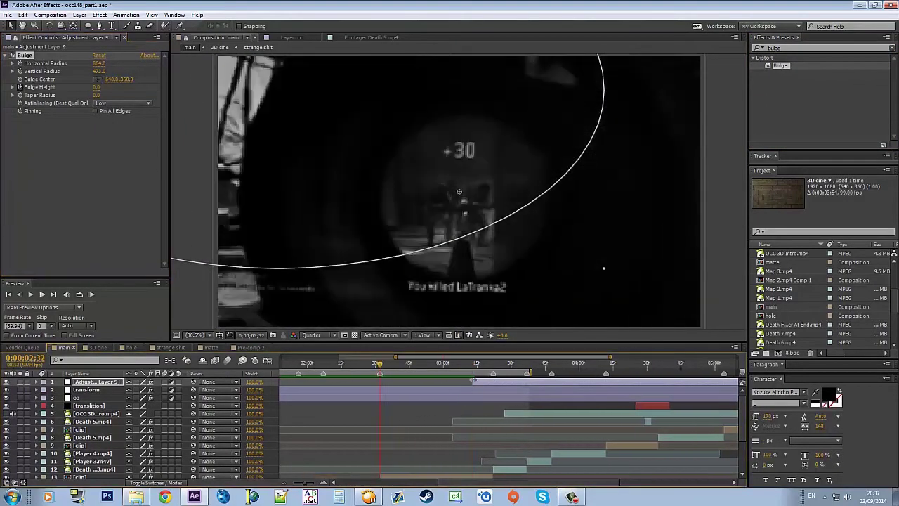
key("u")
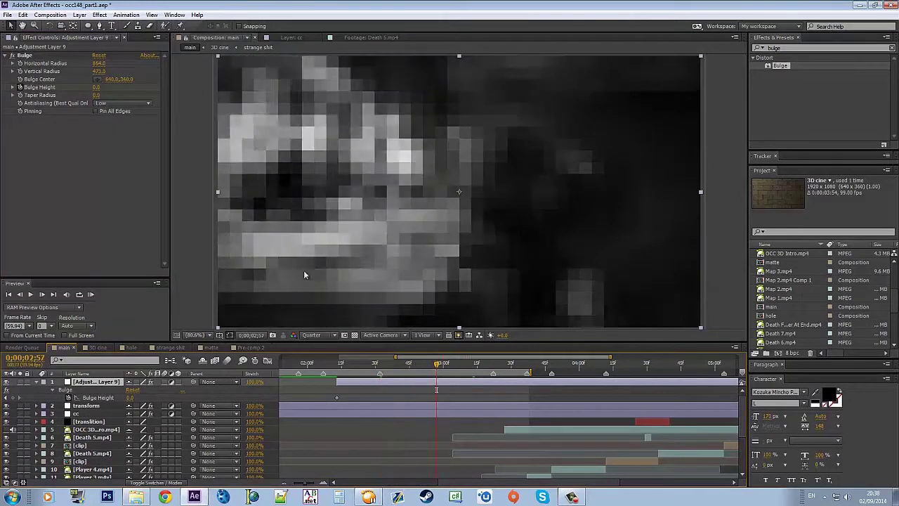
type("-0.3")
key("Return")
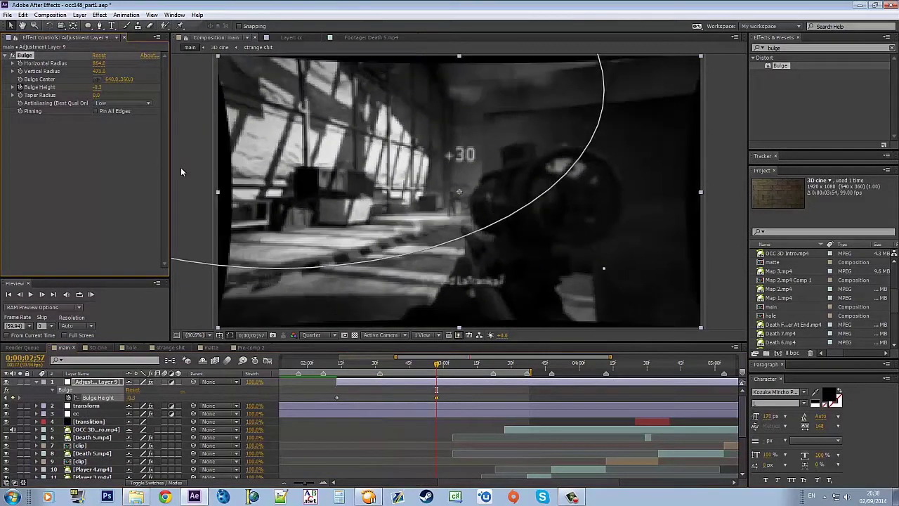
Add a later Bulge Height keyframe of 0.0 and preview the bulge
key("space")
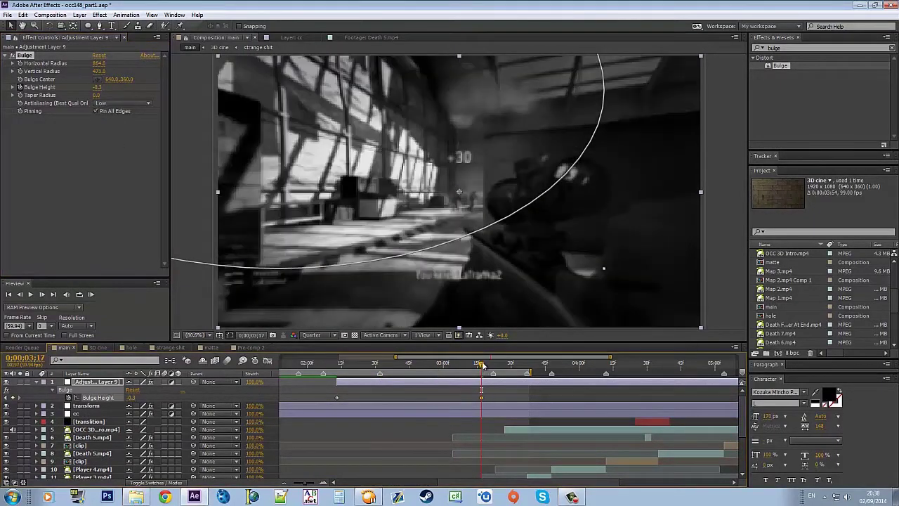
left_click(97, 87)
type("0")
key("Return")
left_click(90, 295)
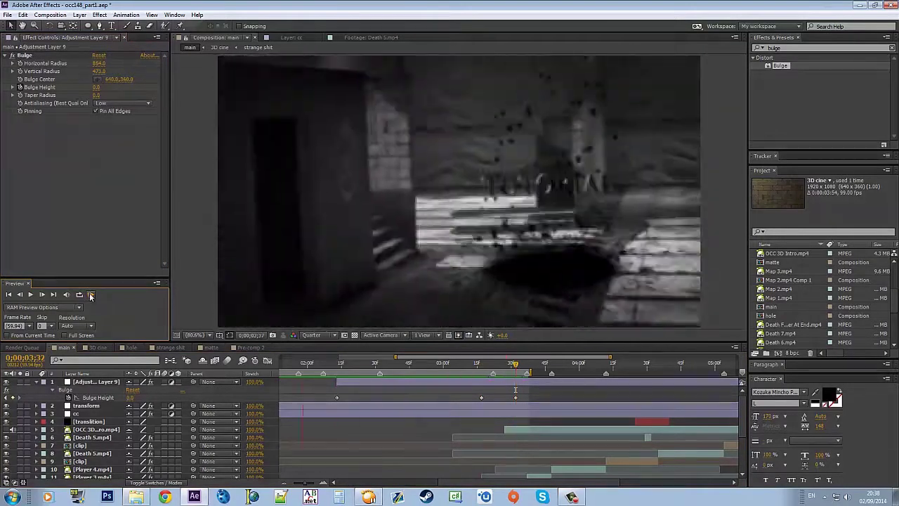
key("space")
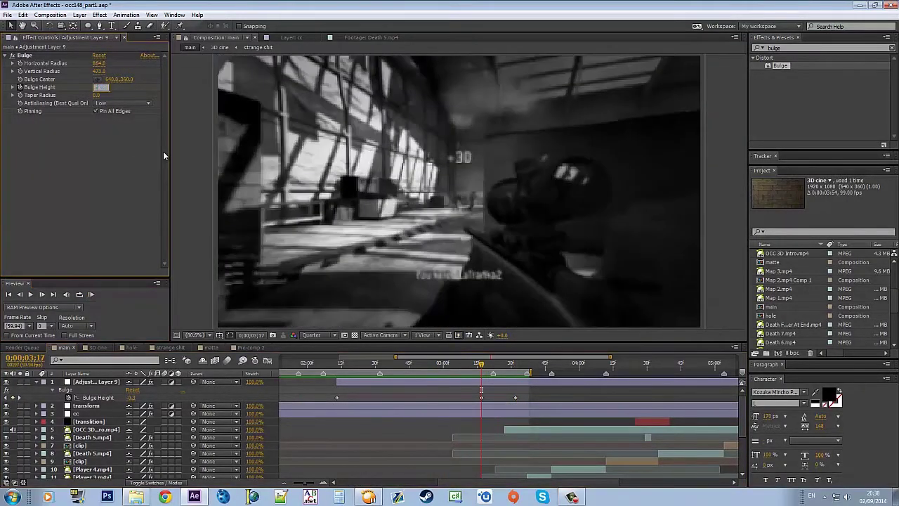
Deepen the first Bulge Height keyframe to -0.7 and preview the stronger bulge
type("-0.7")
key("Return")
left_click(91, 295)
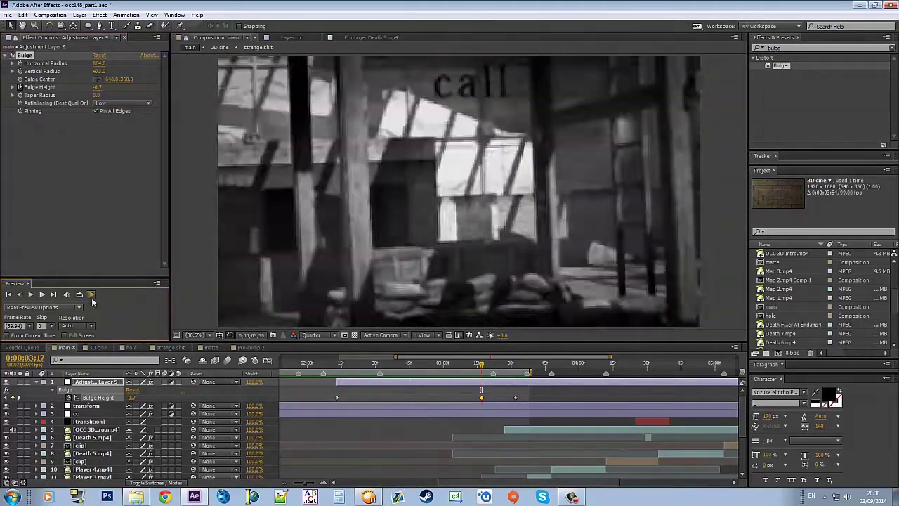
left_click(532, 371)
left_click(93, 295)
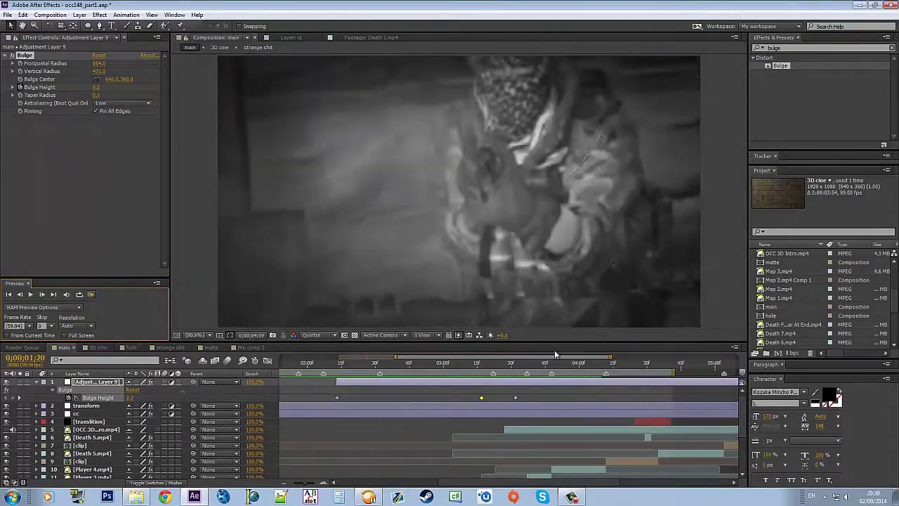
left_click(141, 404)
Add a 0.0 keyframe at 3;53 and a -0.4 dip at 3;43, then select all Bulge Height keyframes
key("space")
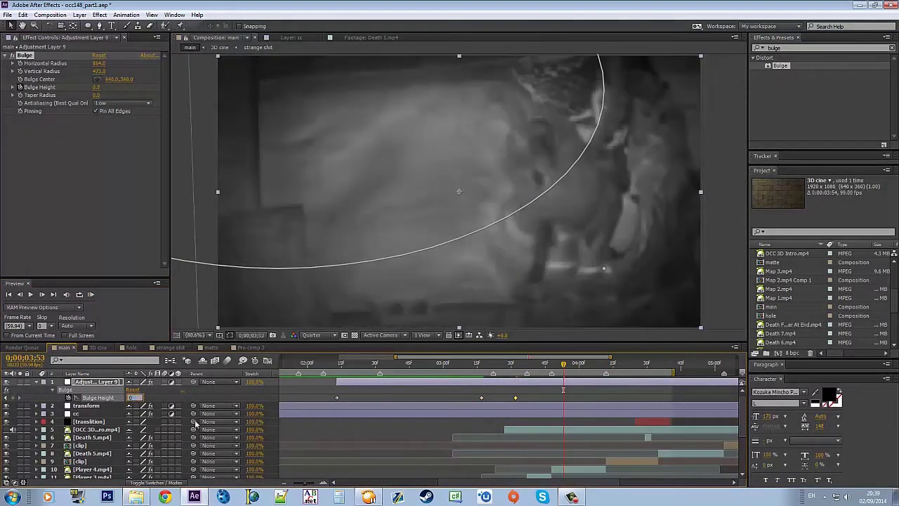
left_click(90, 295)
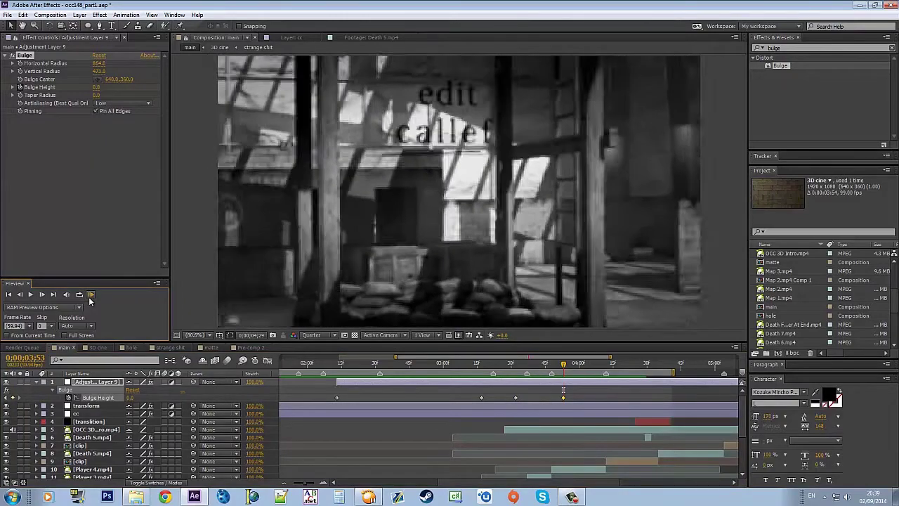
key("space")
type("0.3")
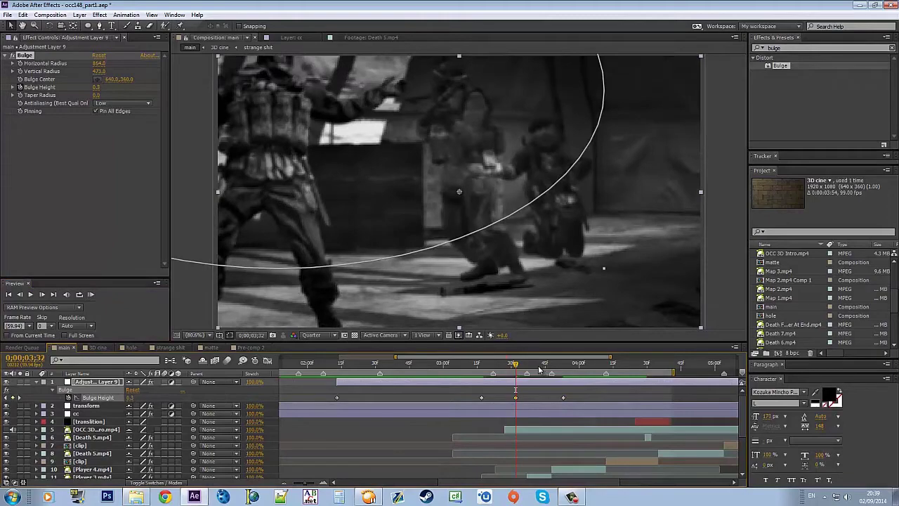
left_click(540, 370)
left_click(135, 397)
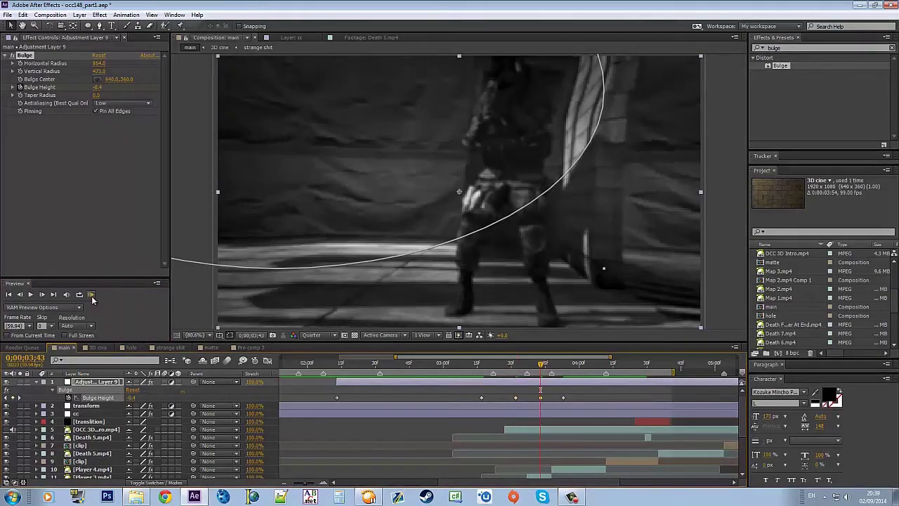
left_click(92, 295)
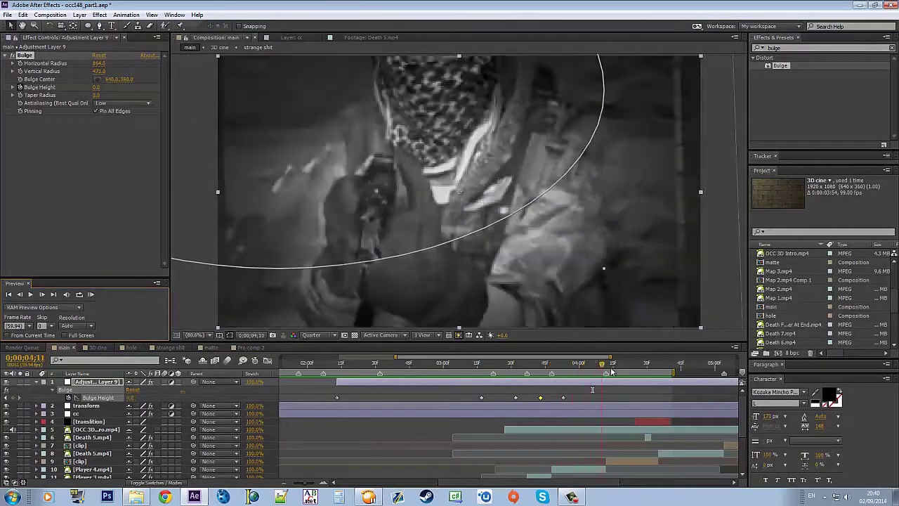
left_click(352, 405)
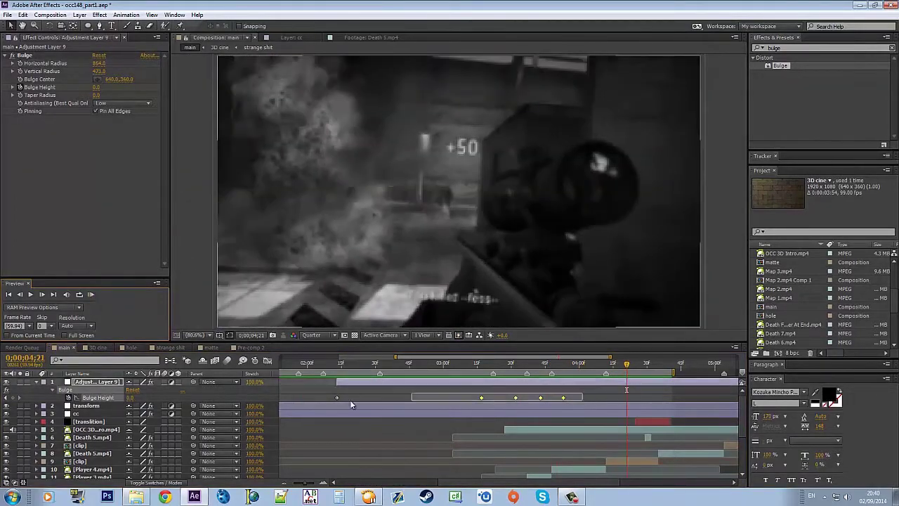
Show the Bulge Height curve and raise the 3;32 value to peak near 0.2
left_click(266, 361)
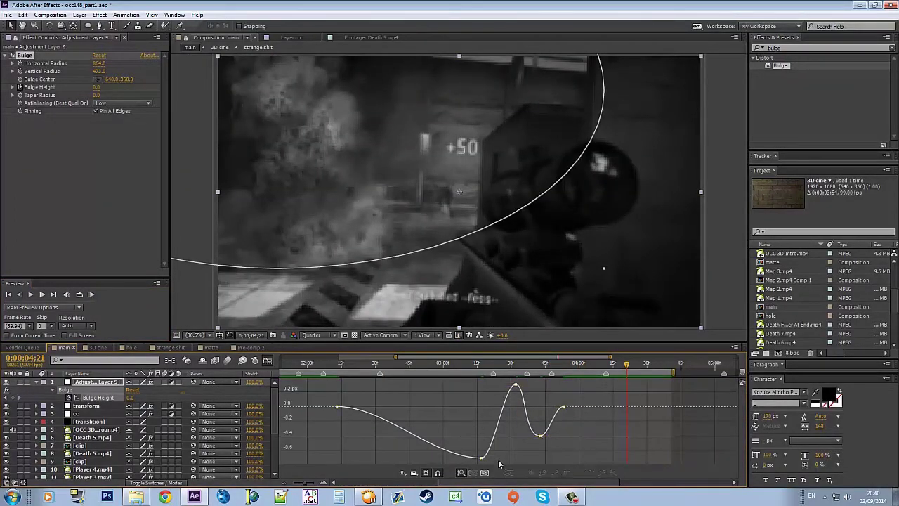
left_click(92, 294)
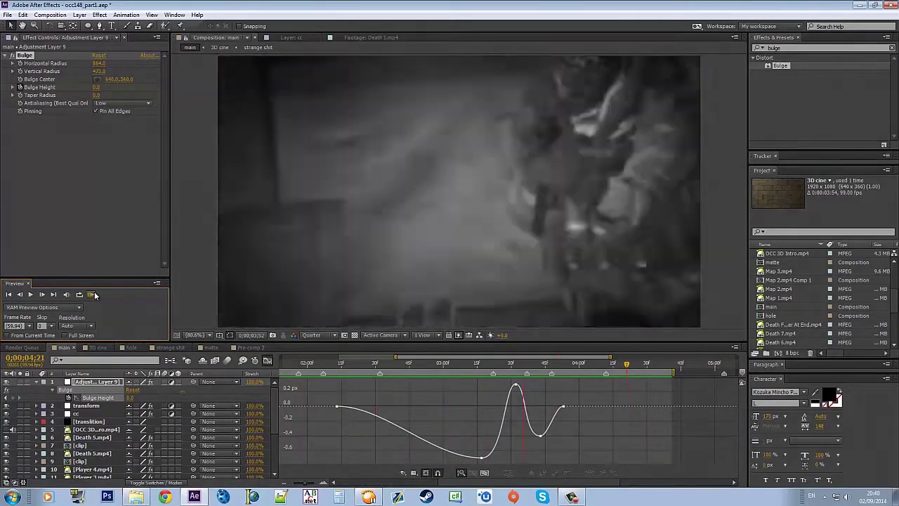
left_click(357, 360)
left_click_drag(356, 360, 514, 377)
left_click(133, 398)
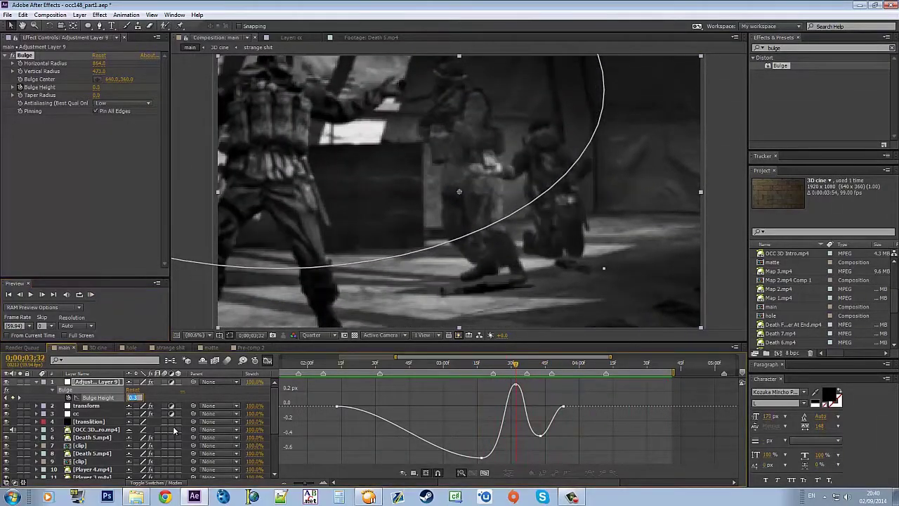
key("Return")
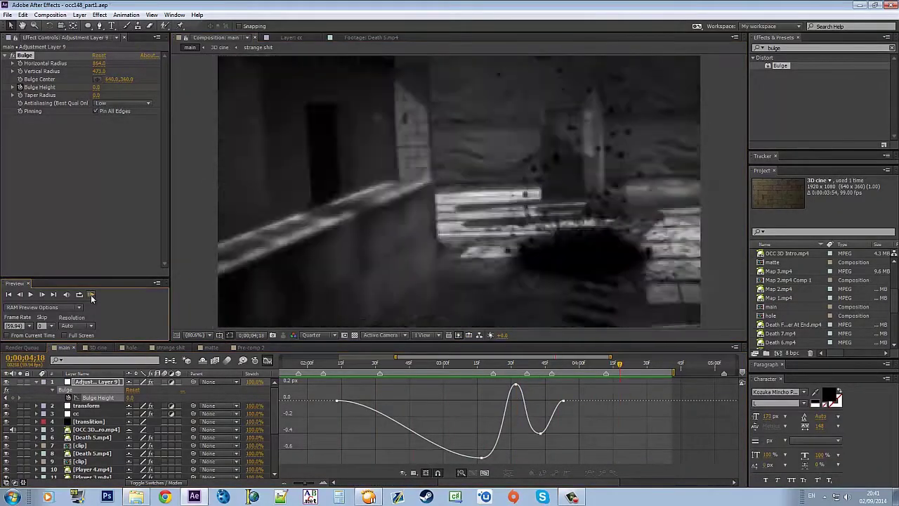
key("shift+F3")
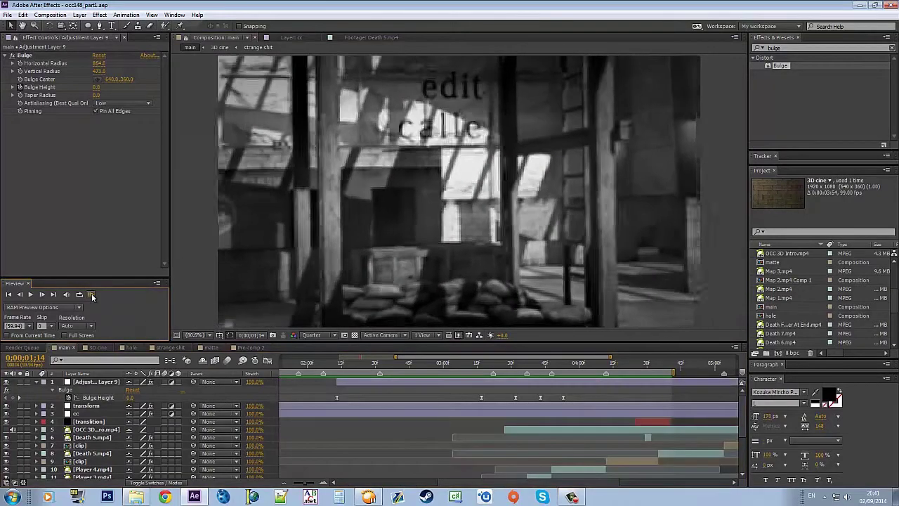
Split Adjustment Layer 9 at 3;53, drop the trailing half, and preview the result
left_click(92, 296)
left_click_drag(465, 365, 301, 368)
key("ctrl+d")
key("ctrl+z")
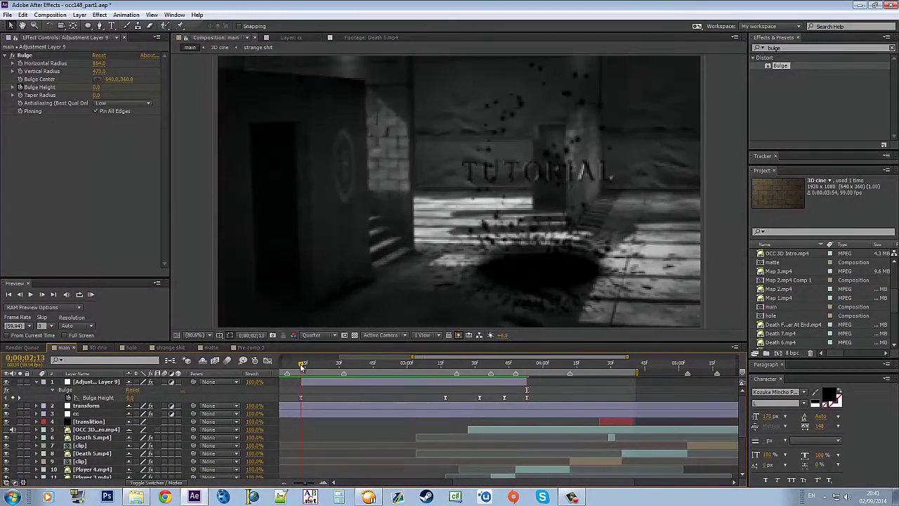
left_click(91, 296)
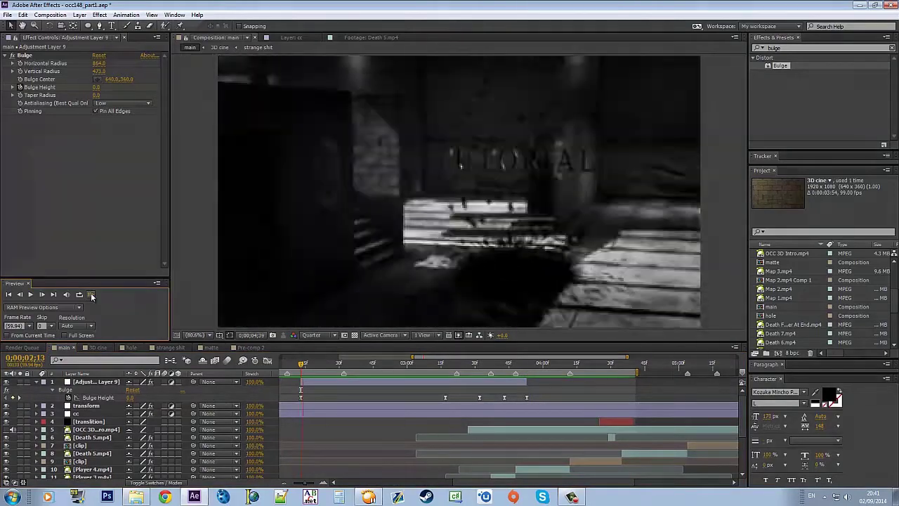
key("space")
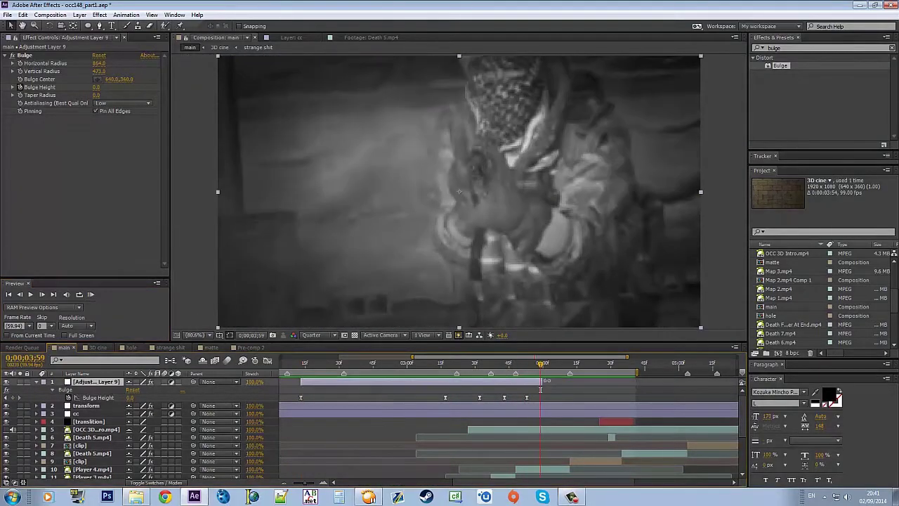
left_click(90, 295)
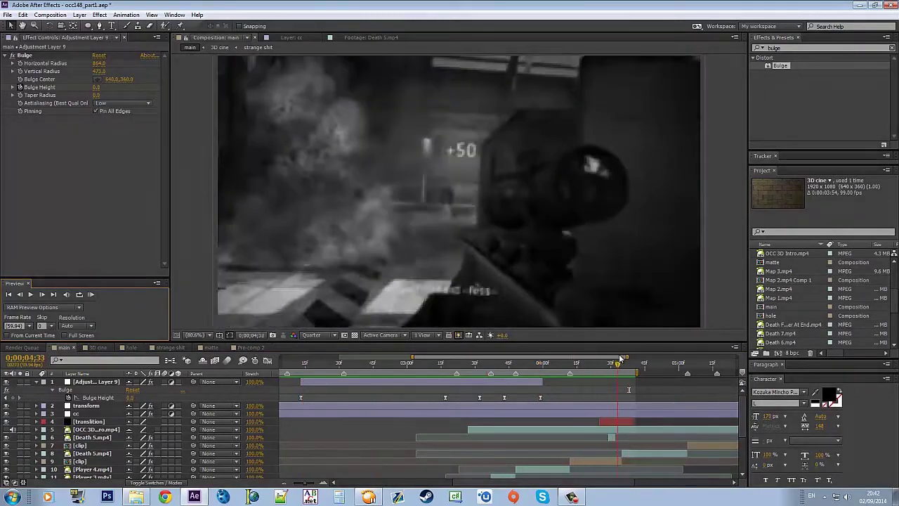
left_click(651, 359)
key("d")
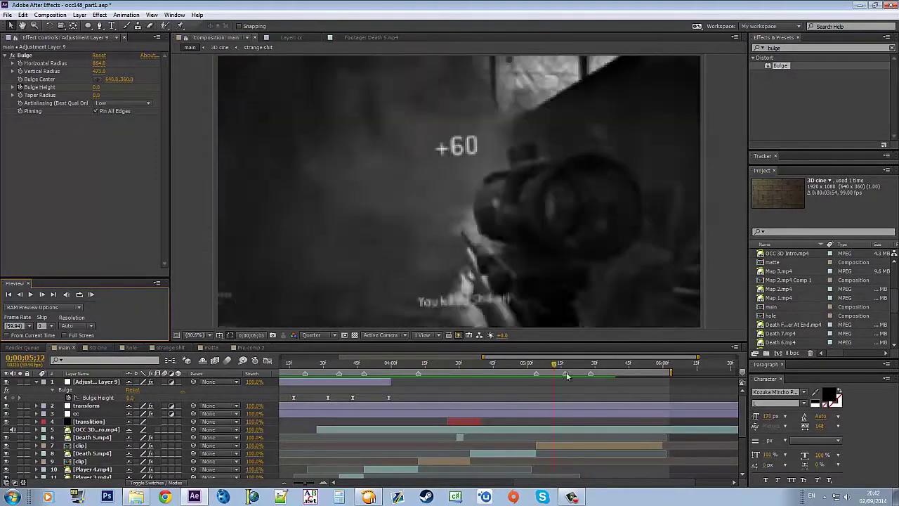
Delete the clip's last Twixtor Speed % keyframe near 5;56 and preview the slowed ramp
left_click(588, 427)
scroll(587, 422, "down", 2)
left_click(599, 397)
key("u")
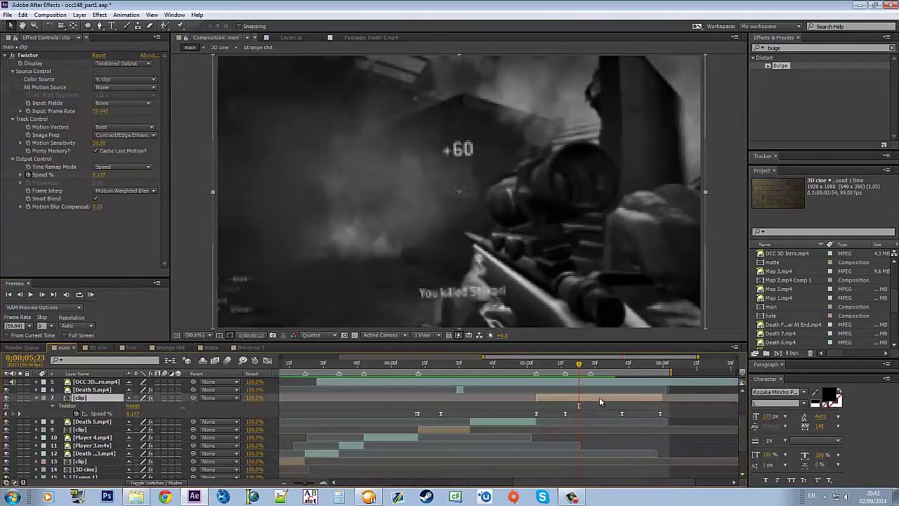
left_click_drag(604, 366, 654, 371)
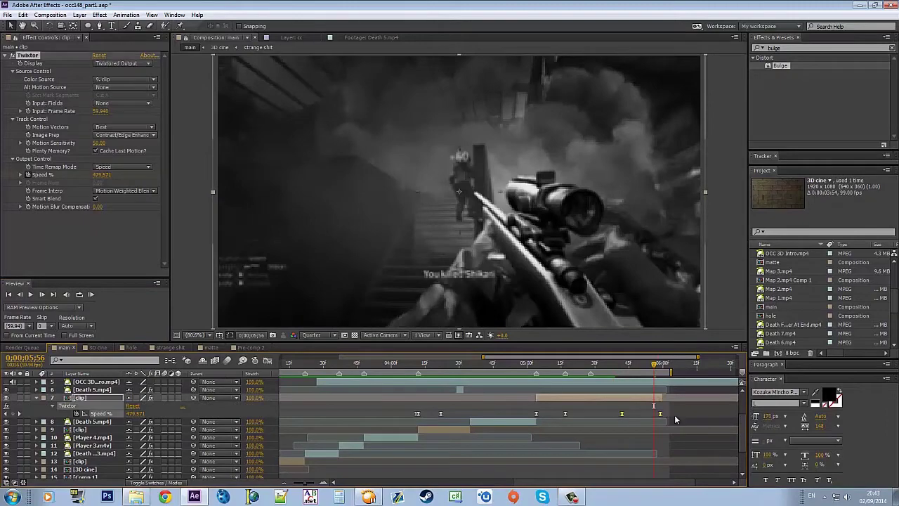
left_click(622, 413)
key("Delete")
left_click(90, 294)
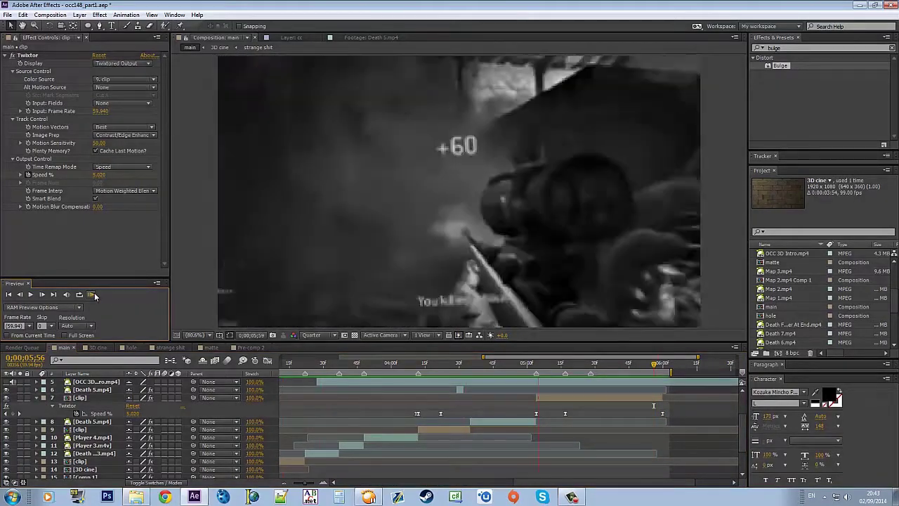
left_click(543, 363)
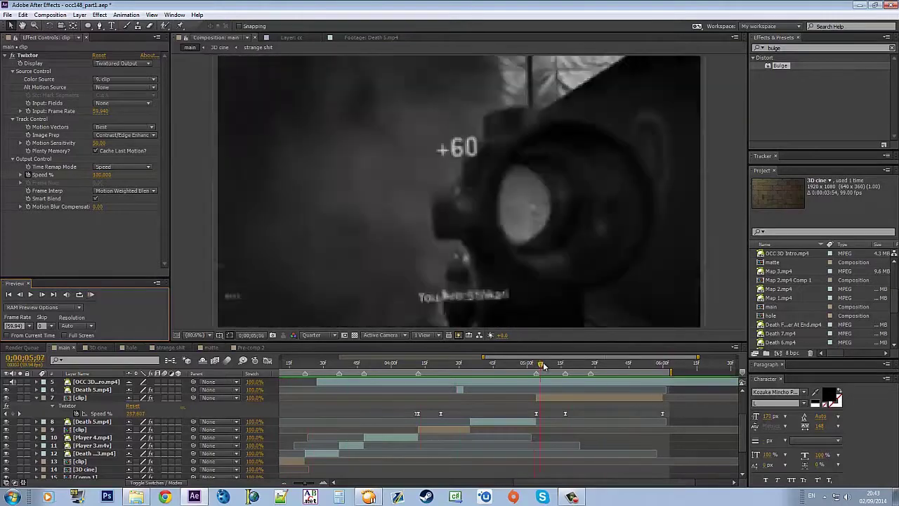
left_click_drag(542, 364, 560, 364)
Collapse the clip's Twixtor properties, zoom the timeline out, and go to 6 seconds
left_click(38, 403)
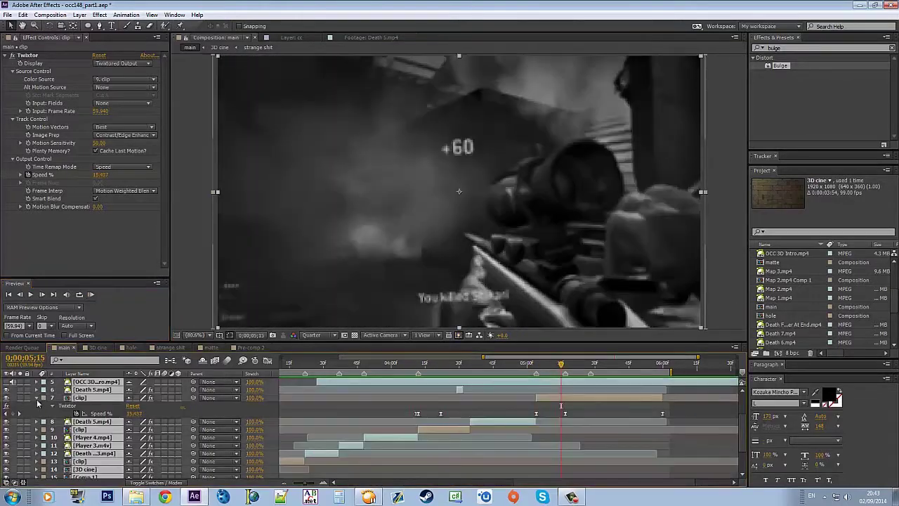
left_click(36, 398)
scroll(569, 422, "down", 1)
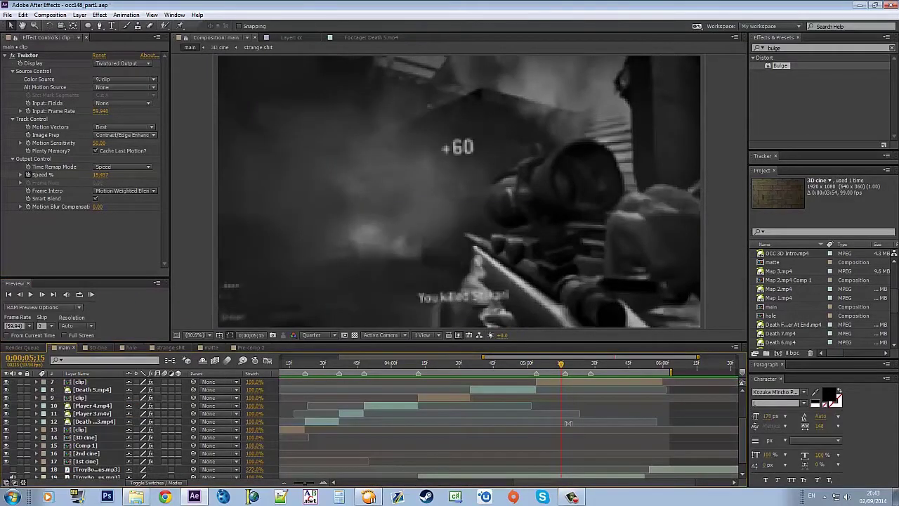
key("semicolon")
key("shift+End")
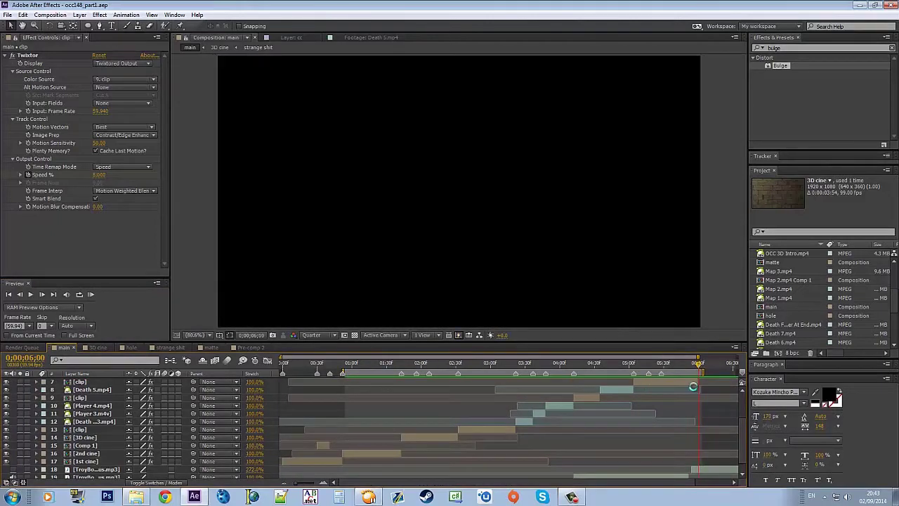
Select the OCC 3D Intro layer, reveal its keyframed properties, and scrub to 6;00
scroll(675, 414, "up", 3)
left_click(676, 414)
key("equal")
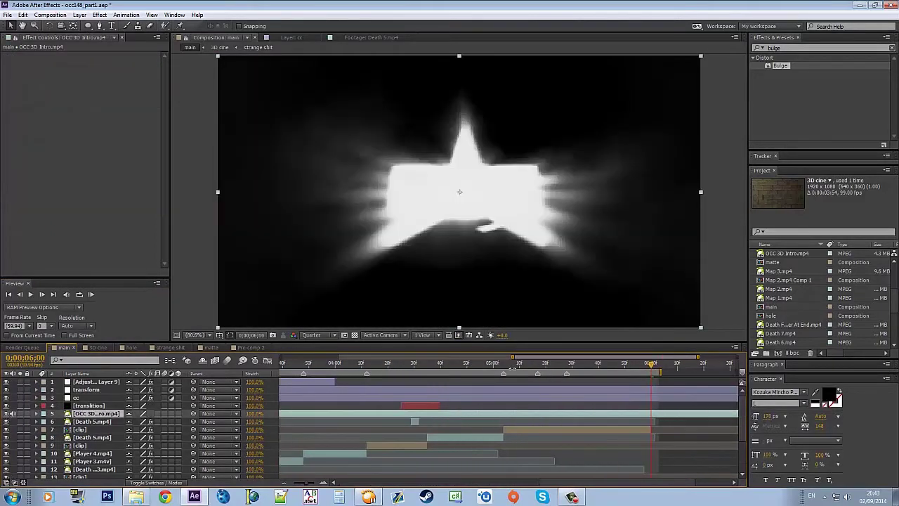
key("u")
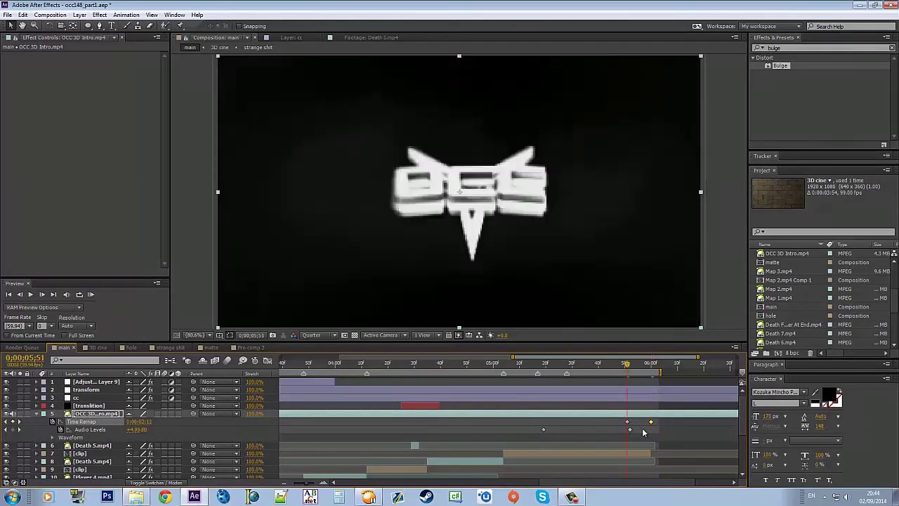
scroll(627, 365, "down", 5)
left_click(630, 366)
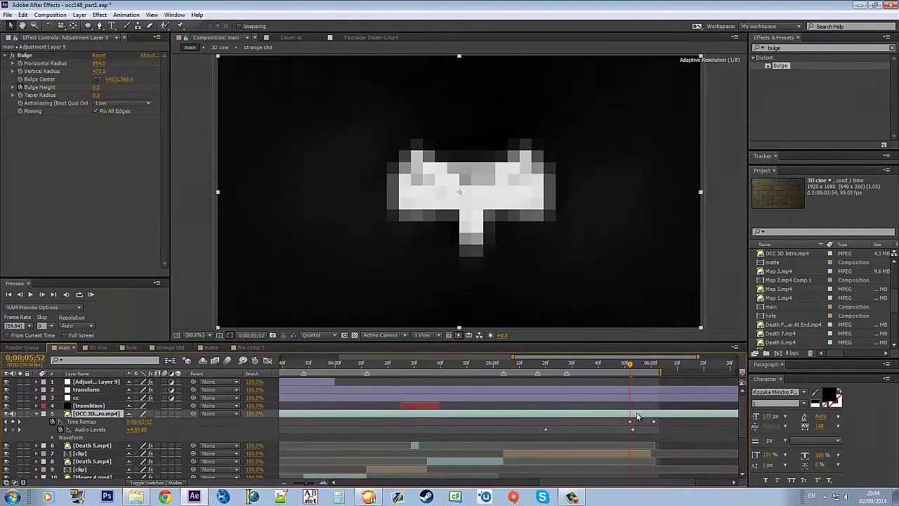
left_click(637, 416)
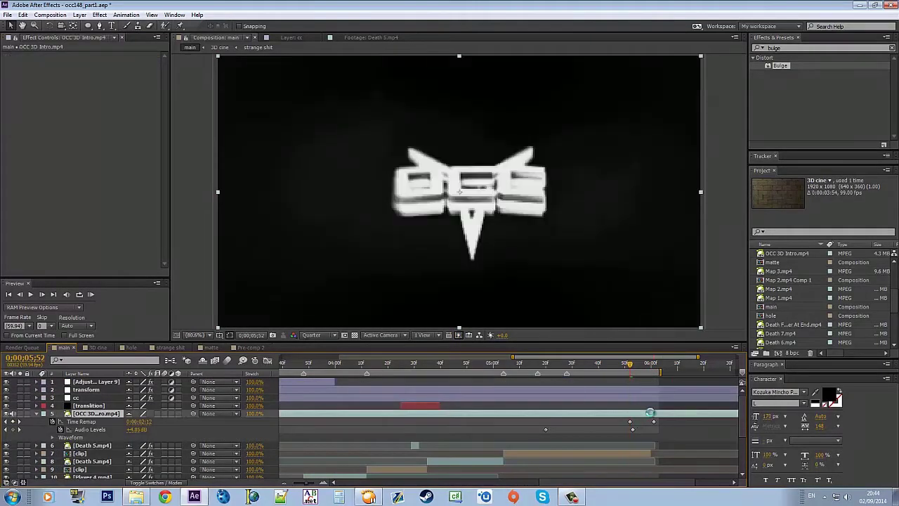
left_click(564, 365)
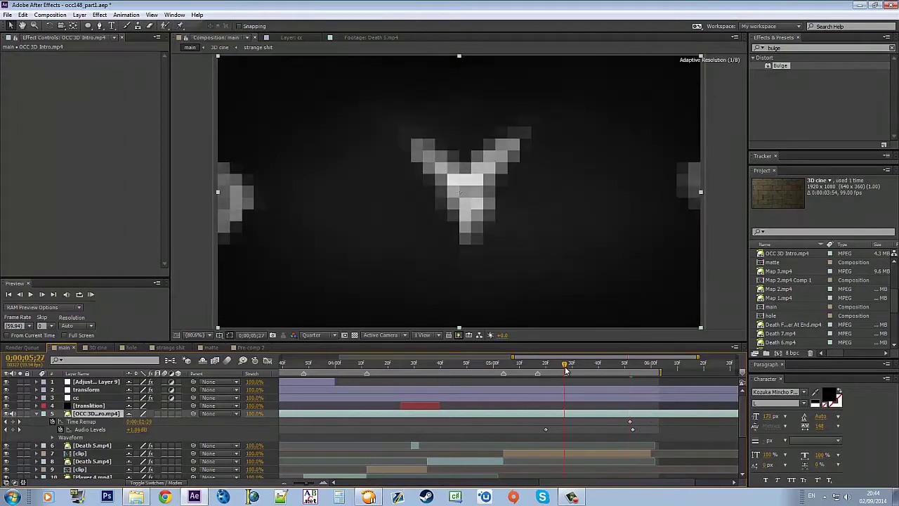
left_click_drag(579, 371, 650, 365)
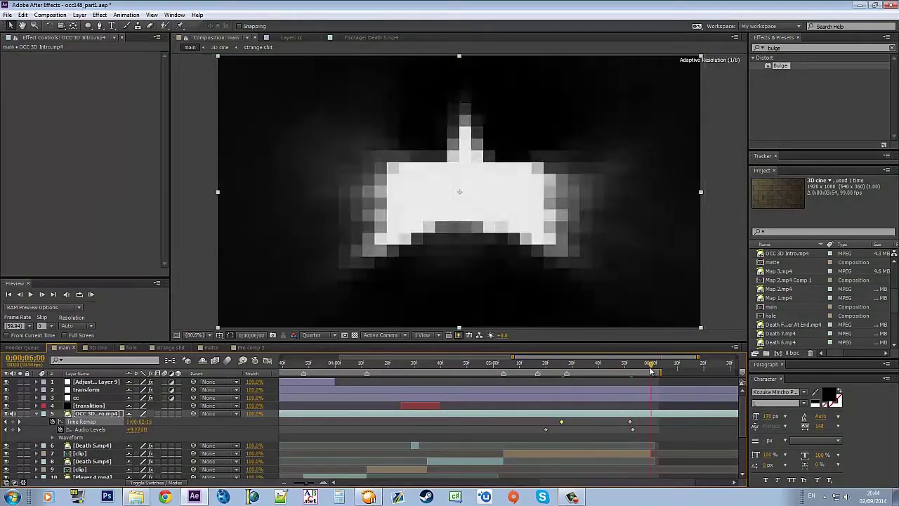
Set OCC 3D Intro to Add blending and align its Time Remap keyframe to 6;00
key("F4")
left_click(139, 413)
left_click(170, 173)
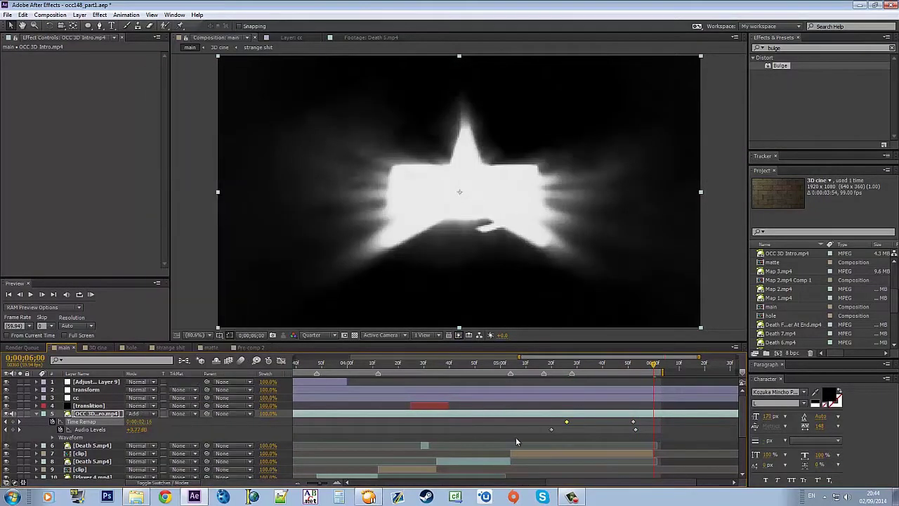
left_click_drag(653, 366, 650, 389)
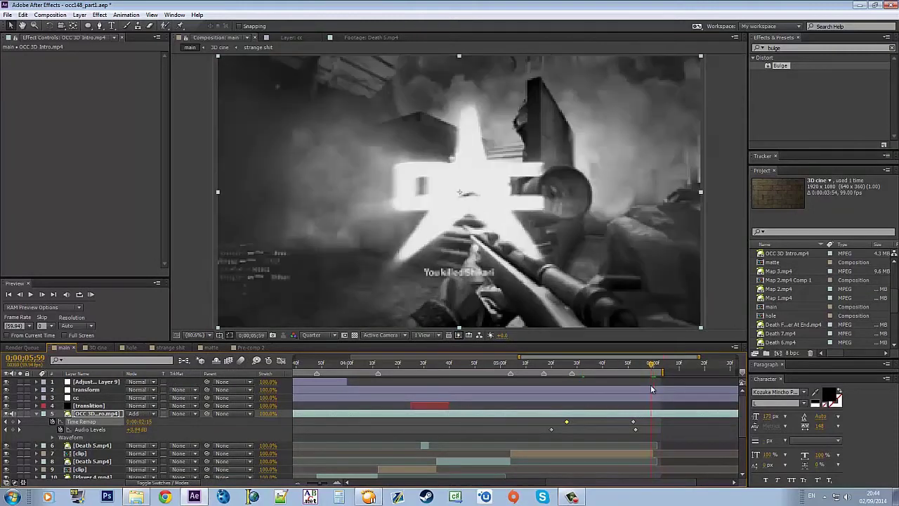
left_click_drag(633, 422, 653, 421)
left_click_drag(134, 421, 145, 424)
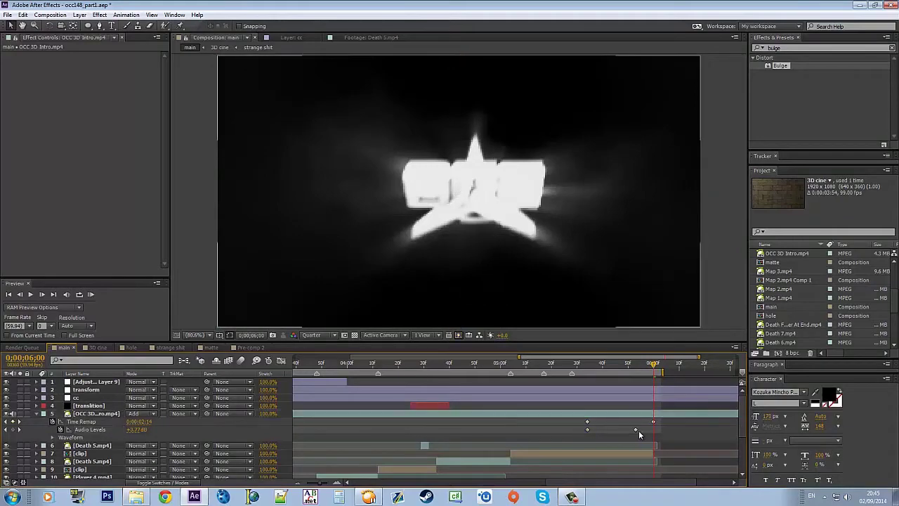
left_click(90, 294)
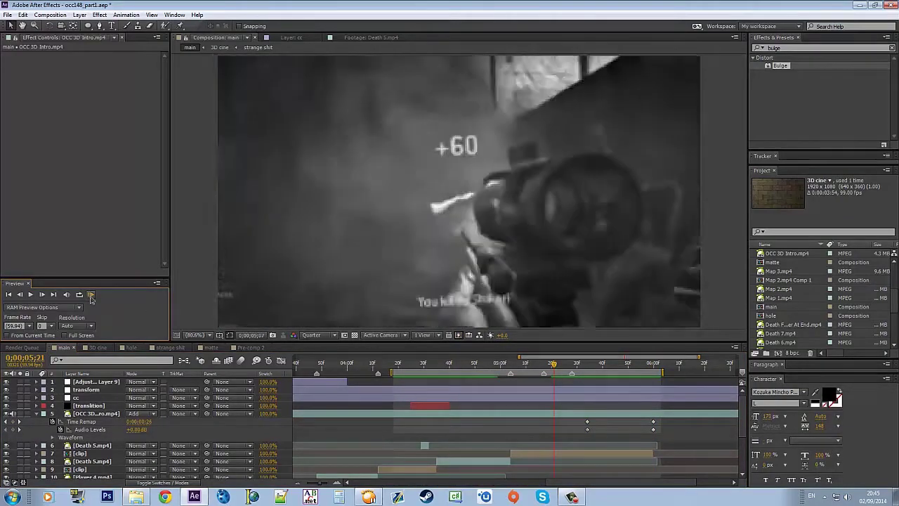
key("space")
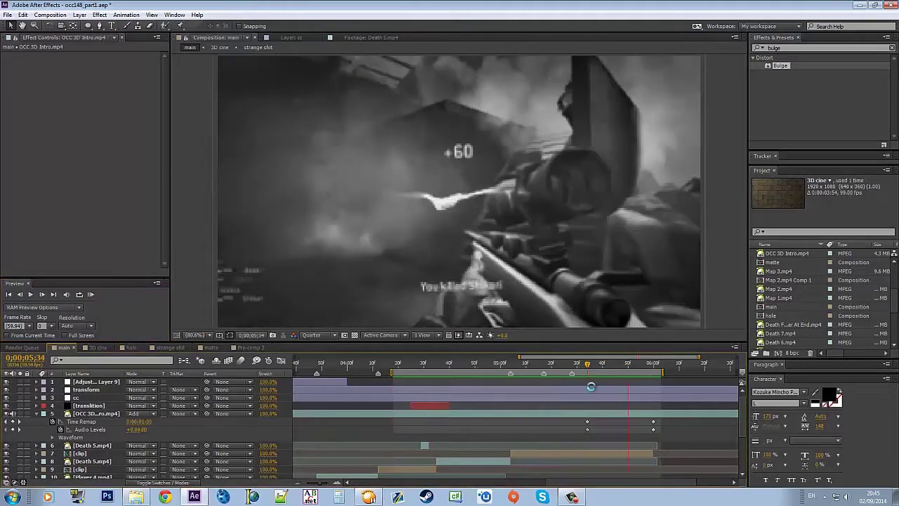
Trim the intro layer's start and key its Opacity at 0%
key("t")
key("alt+bracketleft")
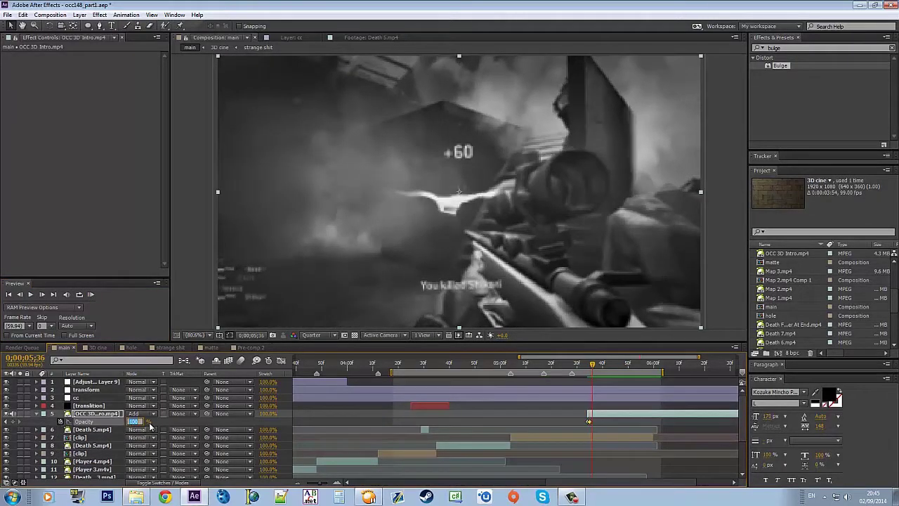
type("0")
key("Return")
key("Page_Down")
left_click(90, 294)
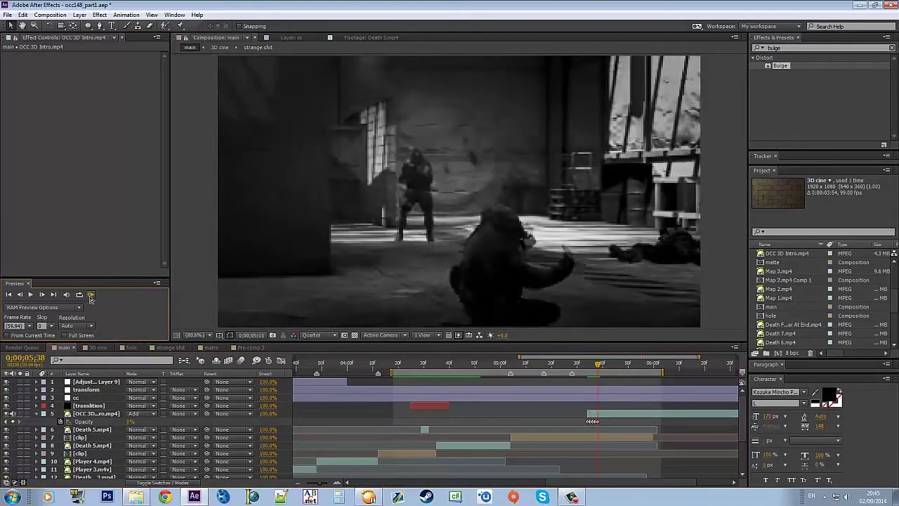
left_click(606, 365)
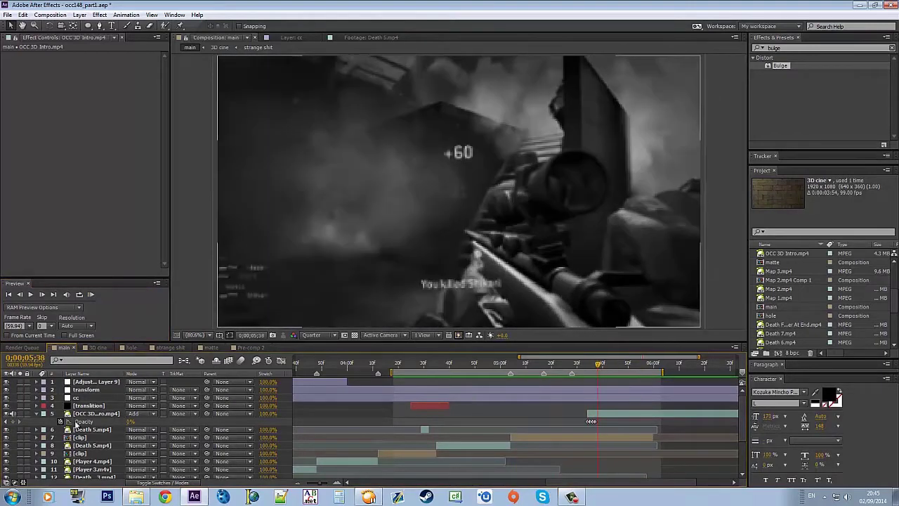
Add a loopOut cycle expression to Opacity and split the intro layer with Ctrl+Shift+D
left_click(60, 421, "alt")
left_click(161, 429)
mouse_move(241, 394)
left_click(316, 278)
key("KP_Enter")
key("KP_0")
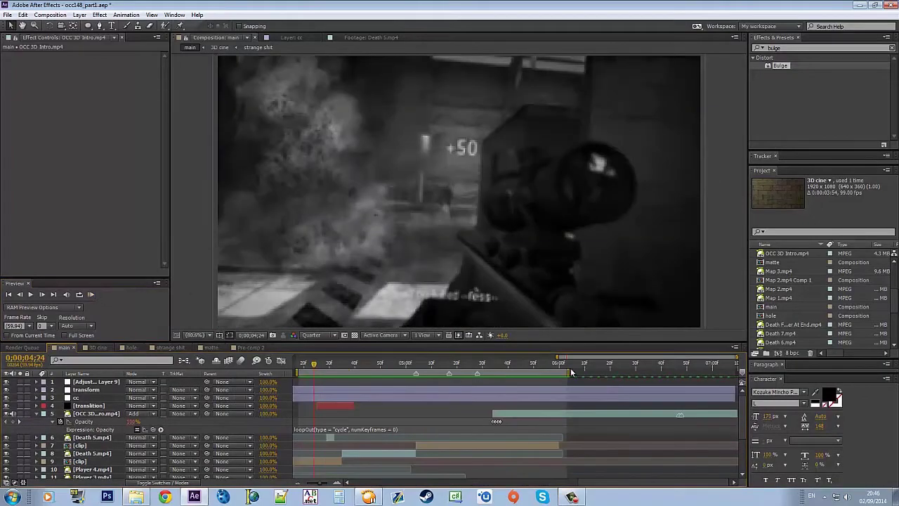
left_click(570, 365)
key("ctrl+shift+d")
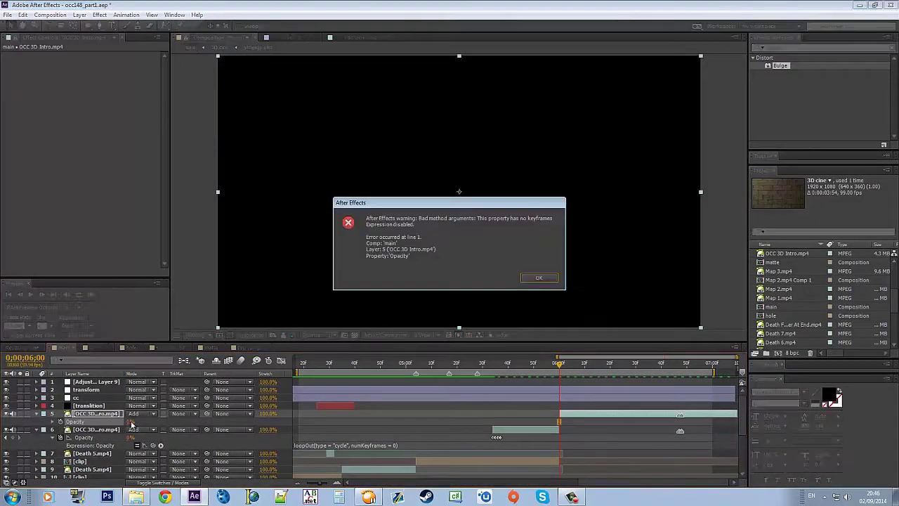
key("Return")
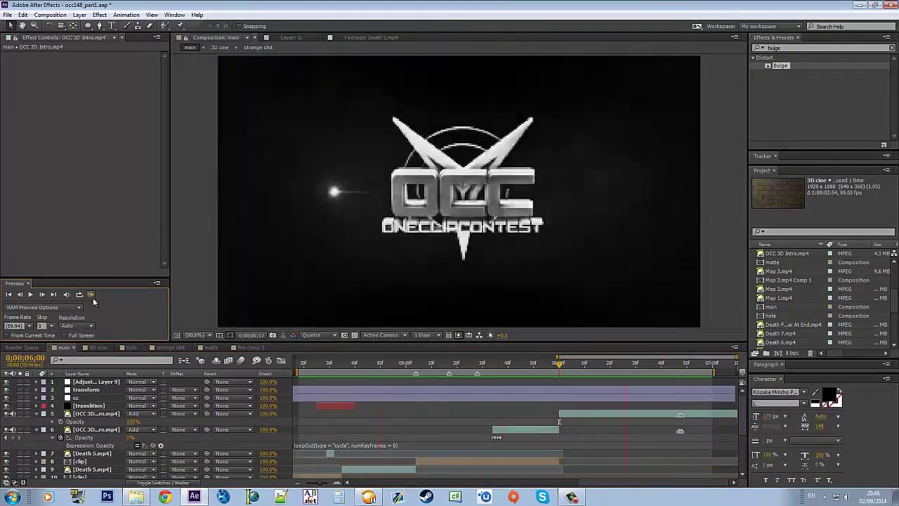
Restore the intro layer's 6;00 start and add an Audio Levels keyframe at 6;00
left_click(608, 415)
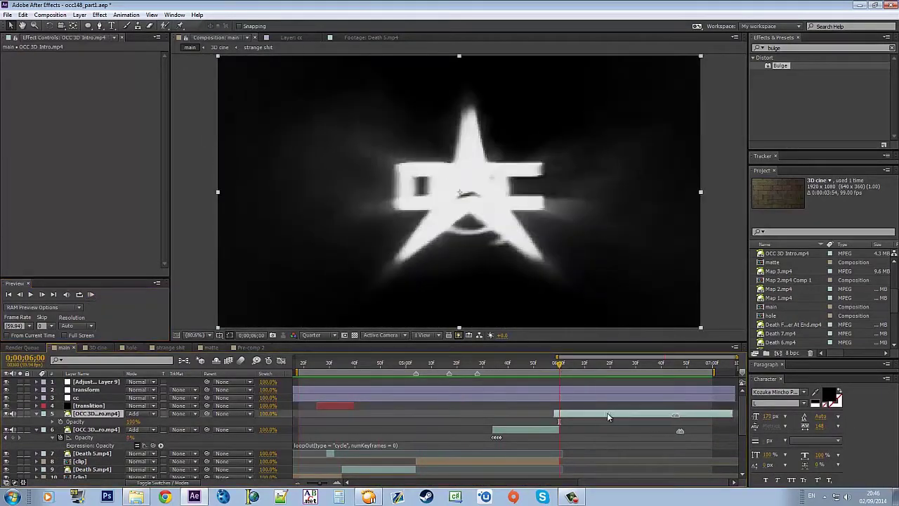
key("ctrl+z")
key("KP_0")
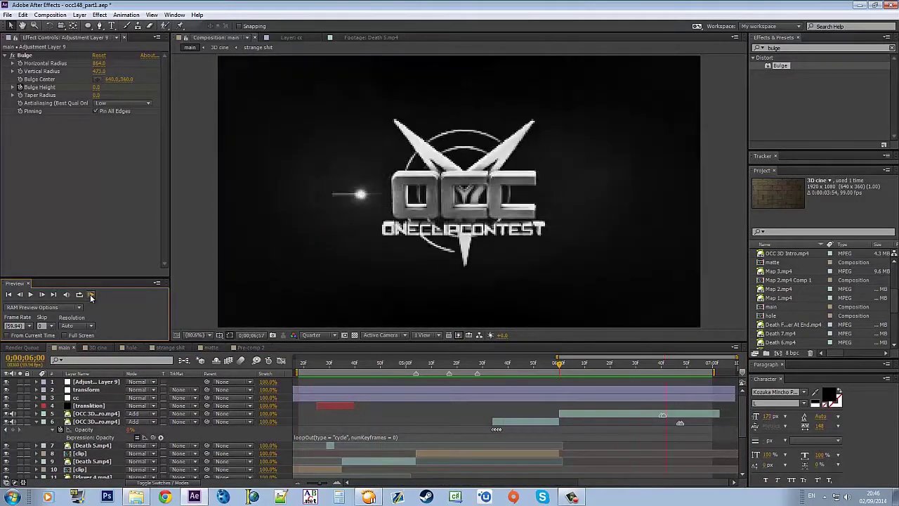
left_click(576, 414)
key("l")
key("l")
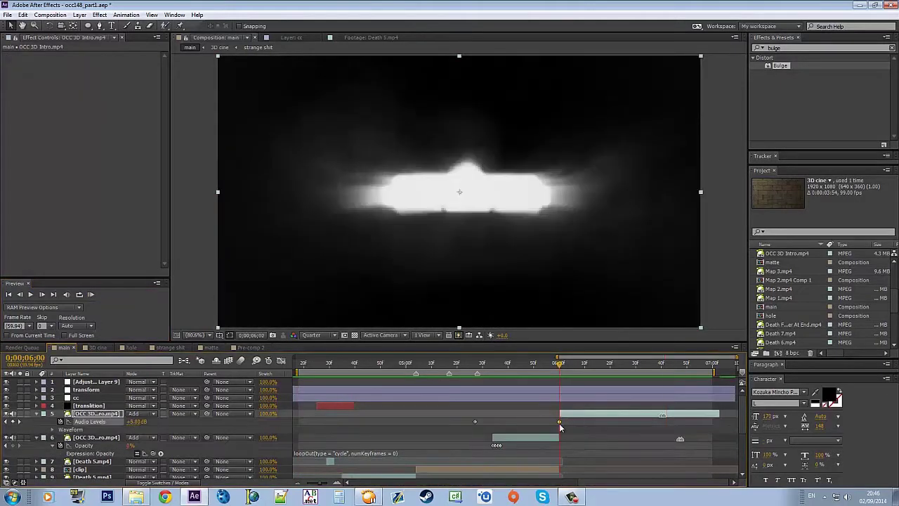
left_click(92, 294)
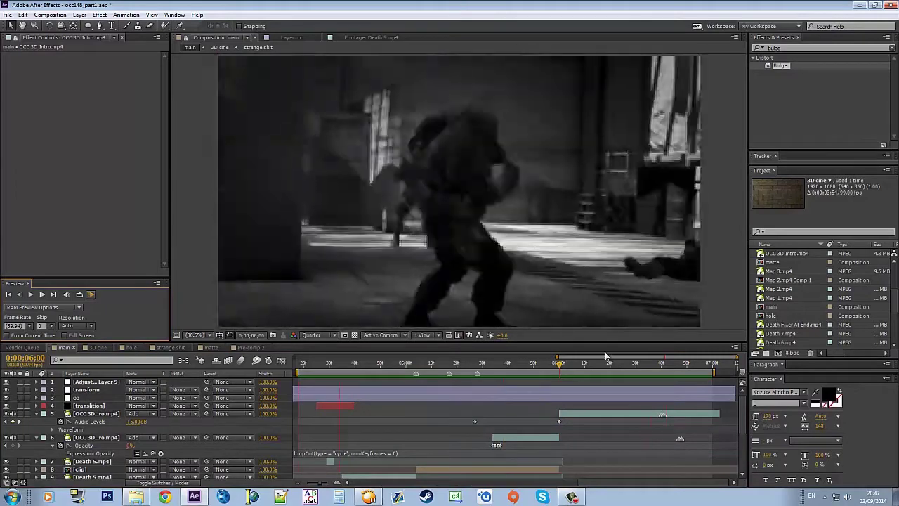
key("u")
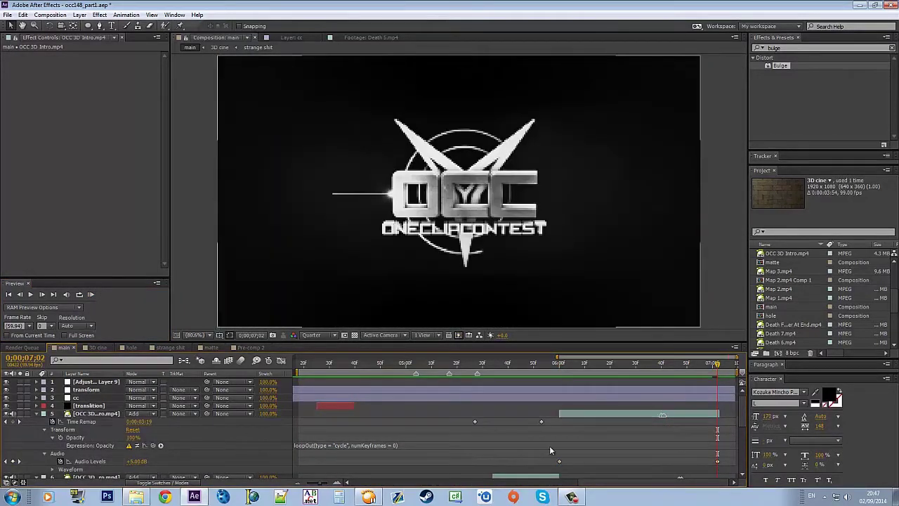
left_click(560, 367)
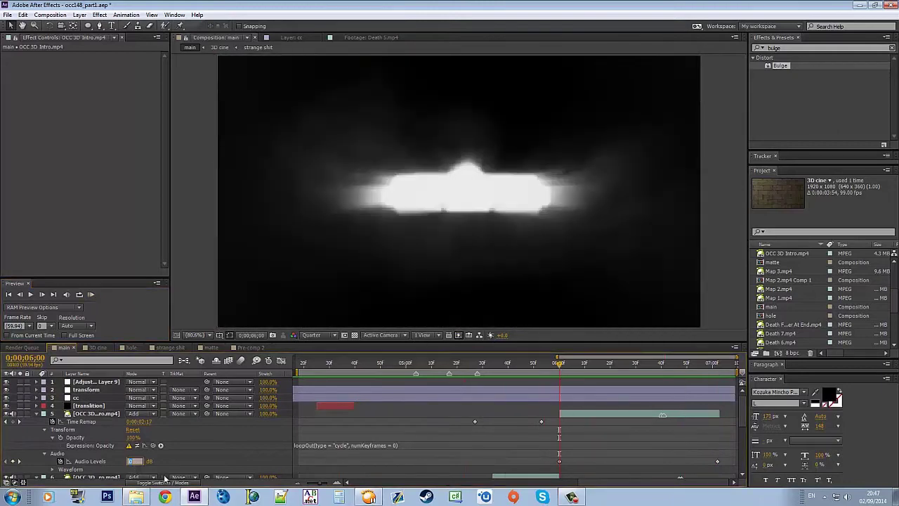
Key Audio Levels to -11 dB at 7;02, then open the main composition's settings
left_click(117, 469)
key("o")
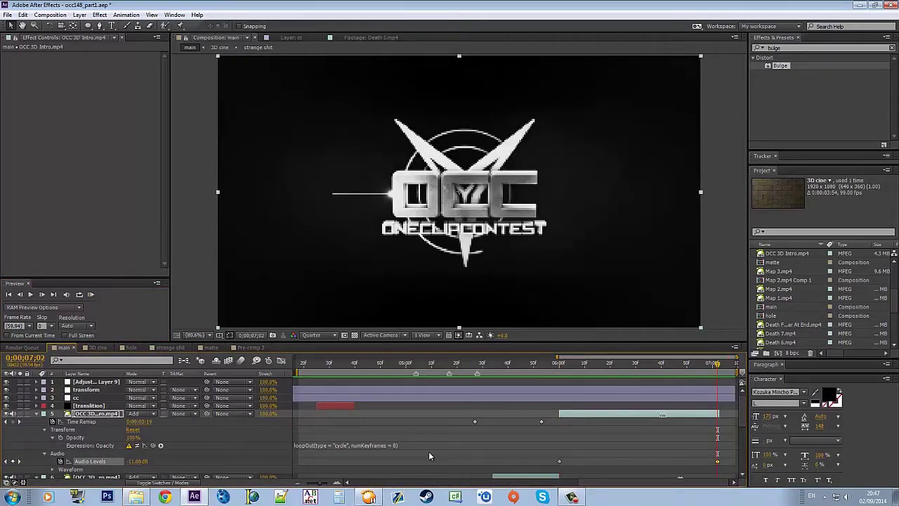
left_click(428, 451)
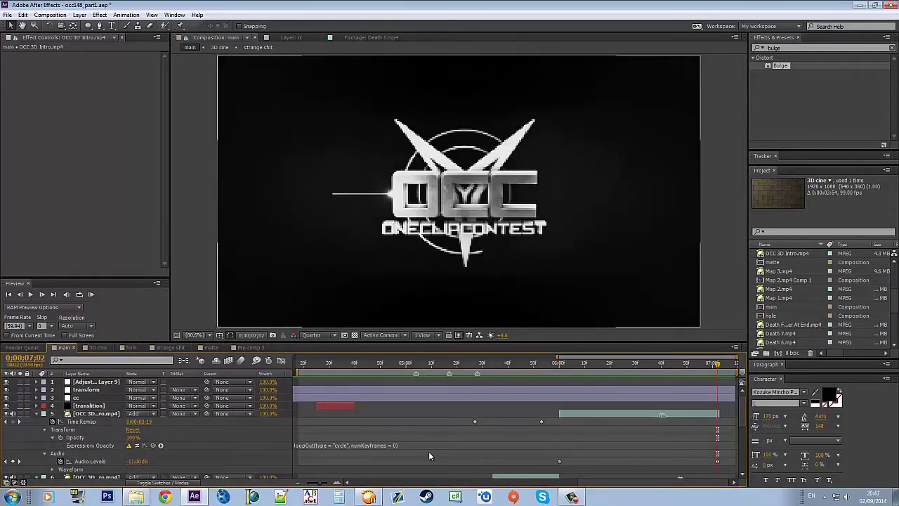
key("KP_0")
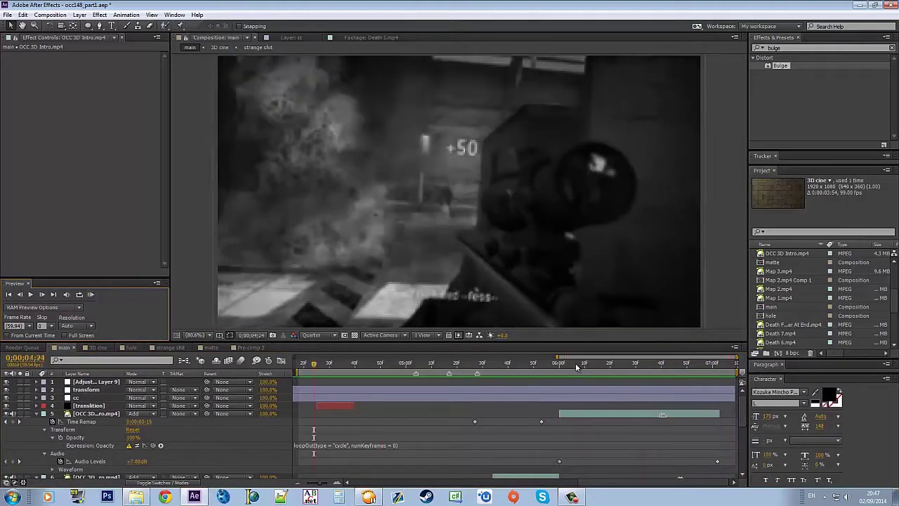
right_click(62, 132)
left_click(100, 190)
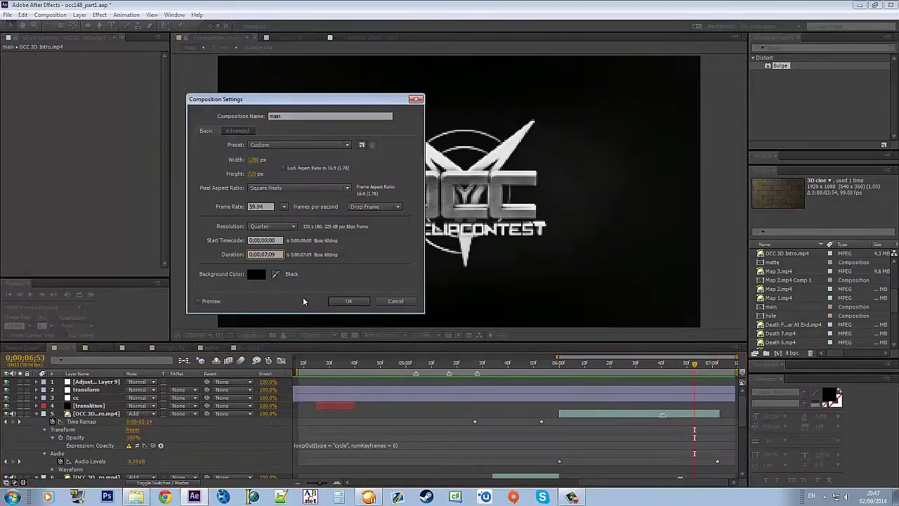
left_click(348, 301)
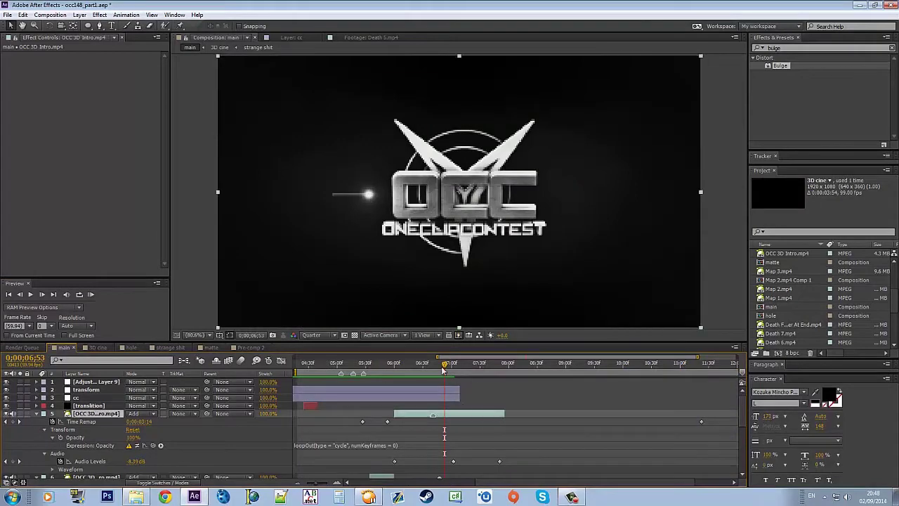
left_click_drag(443, 370, 685, 375)
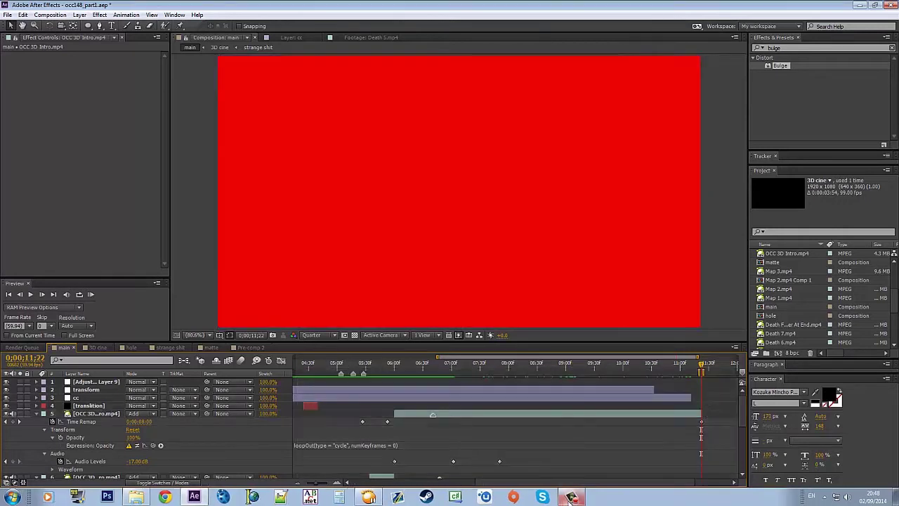
scroll(697, 380, "left", 5)
left_click_drag(628, 360, 721, 363)
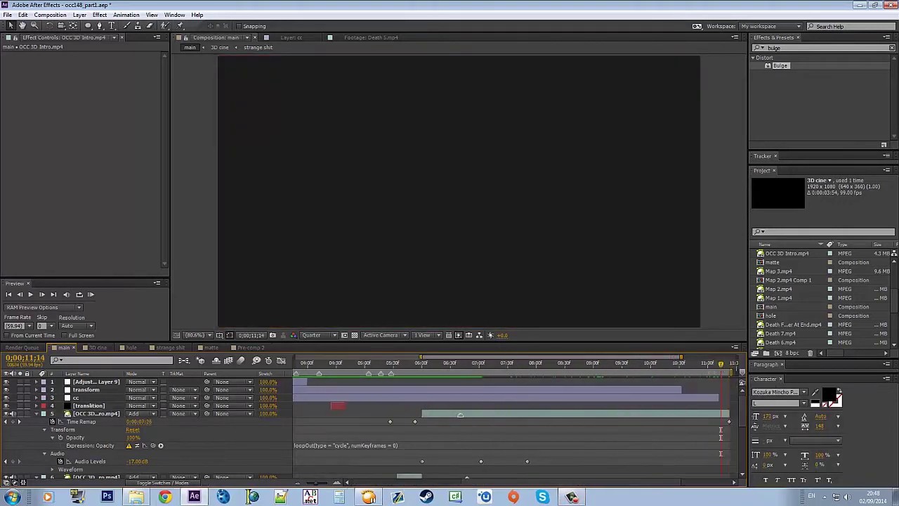
left_click(692, 386)
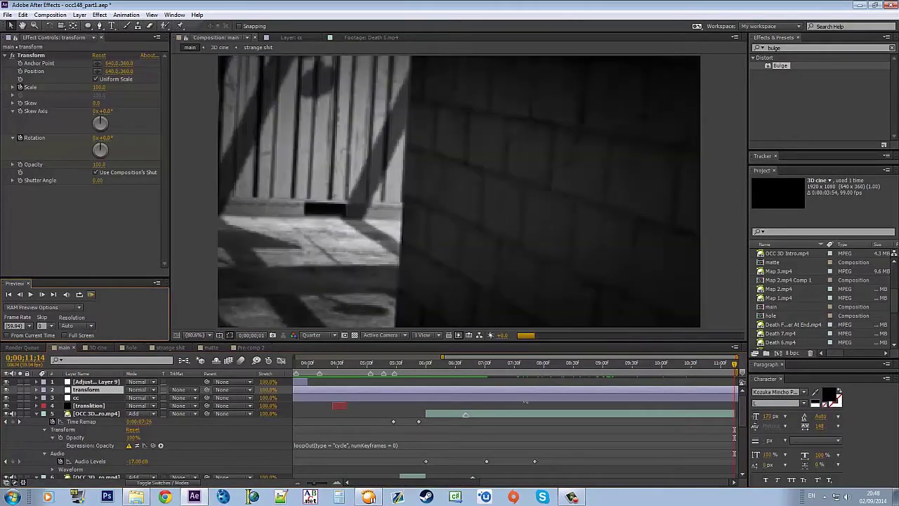
Collapse the intro layer, preview the logo glow, and show its Audio Levels
left_click(44, 413)
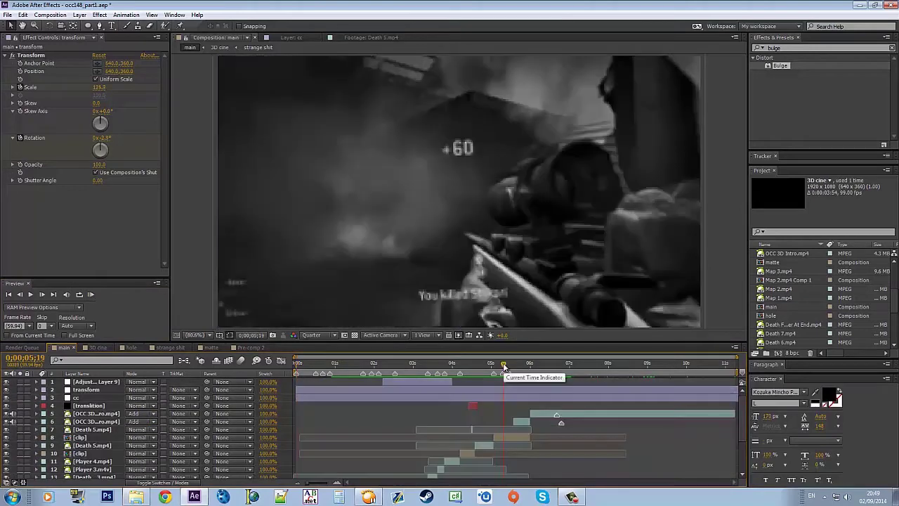
left_click_drag(457, 363, 503, 363)
left_click(91, 296)
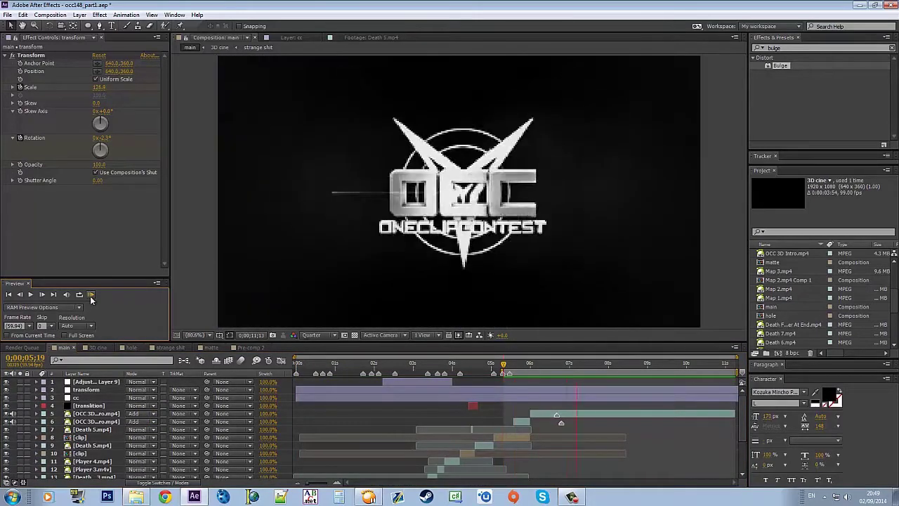
left_click(96, 413)
key("l")
key("l")
key("j")
key("j")
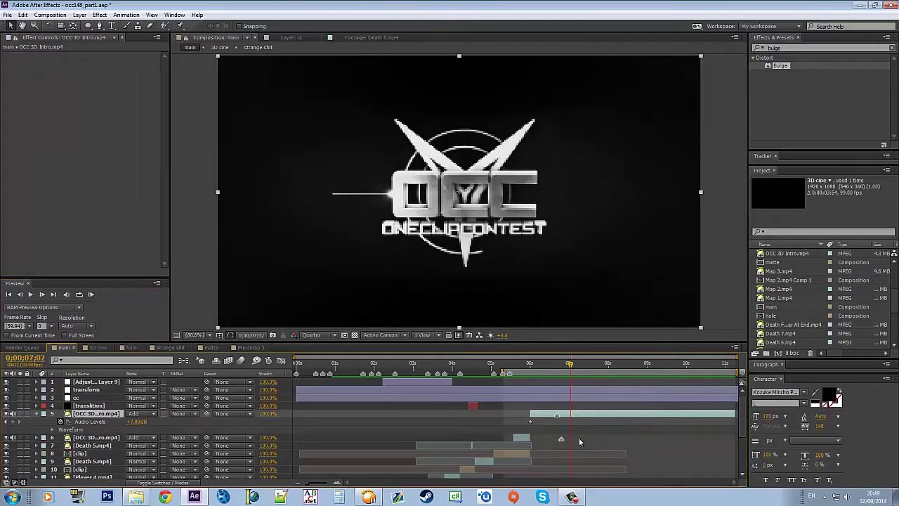
left_click(89, 297)
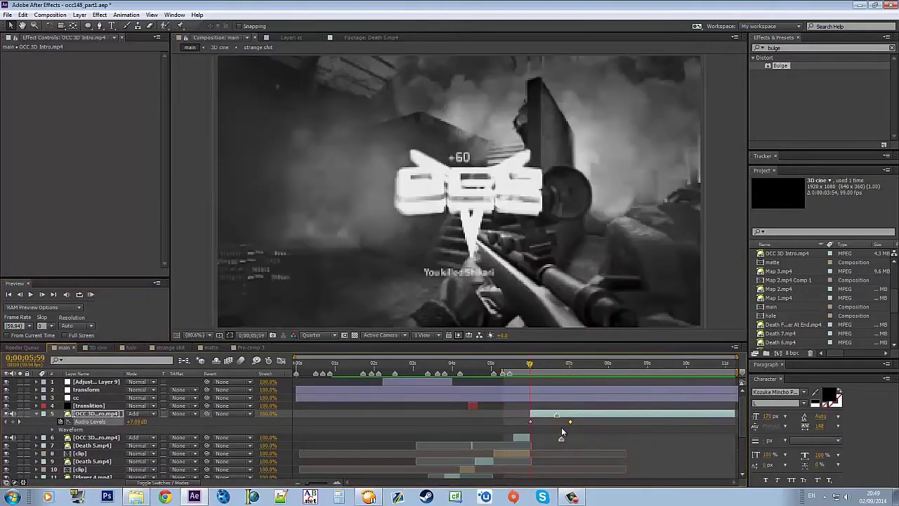
Duplicate OCC 3D Intro and retime the lower Add-mode copy to Time Remap 0:00:02:14
key("ctrl+d")
key("Delete")
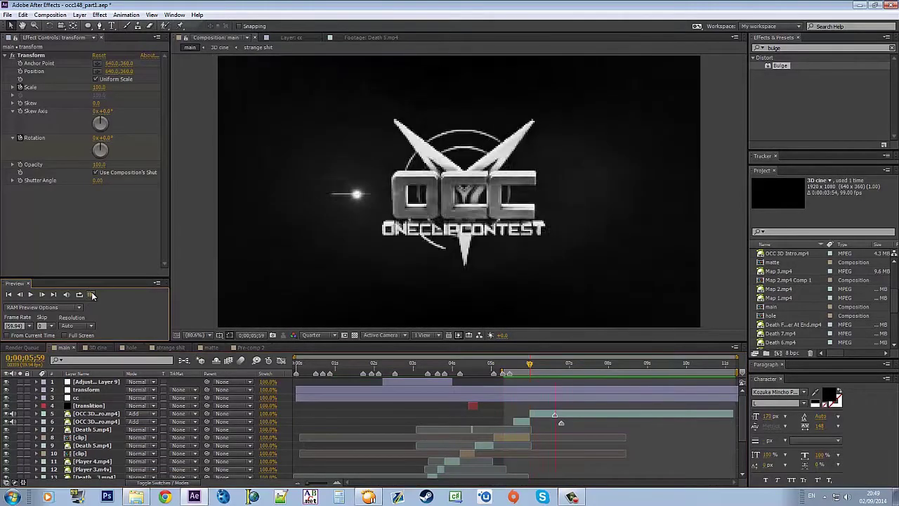
left_click(535, 417)
key("ctrl+z")
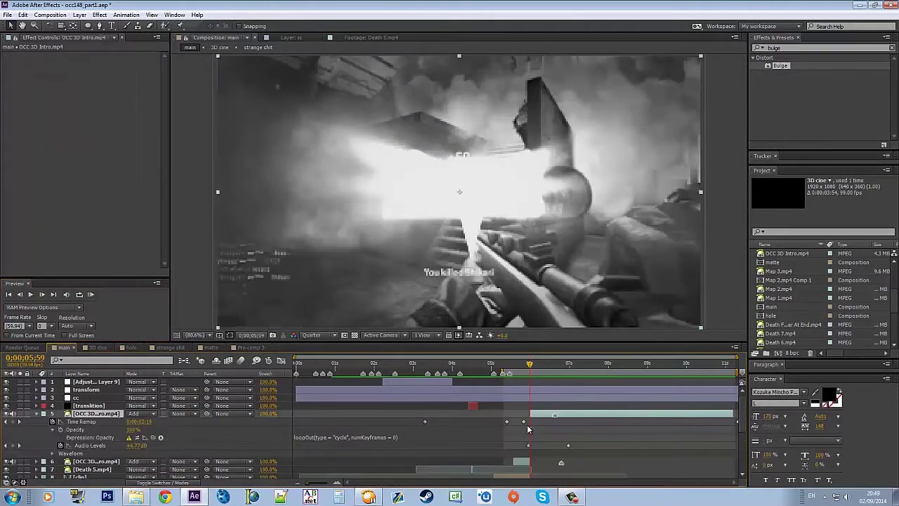
key("ctrl+z")
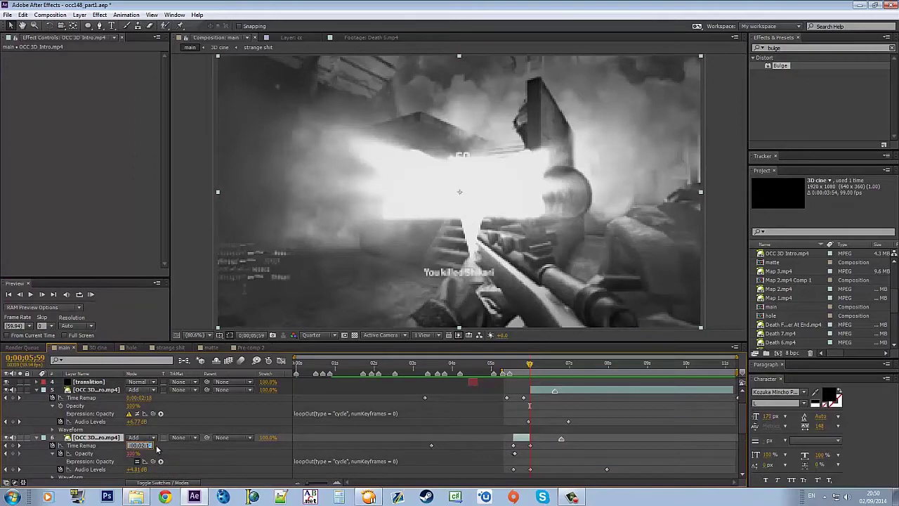
key("Return")
key("Page_Down")
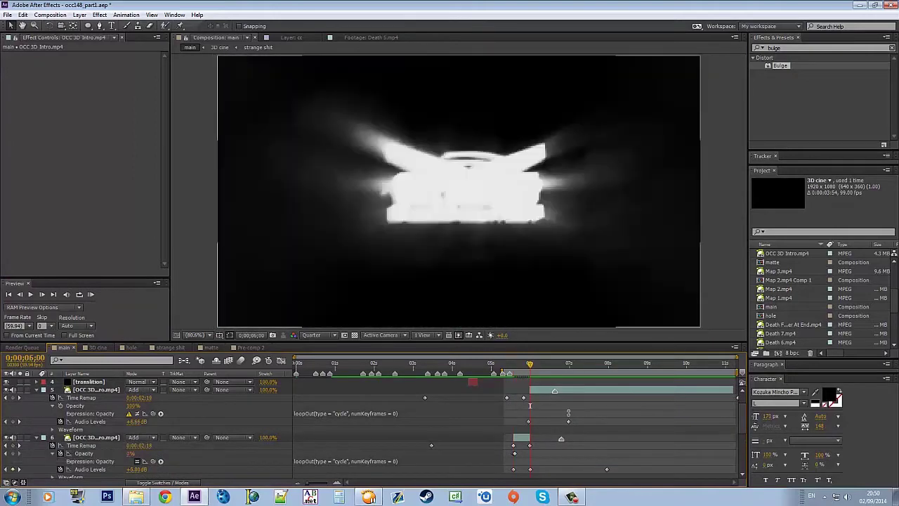
left_click(90, 294)
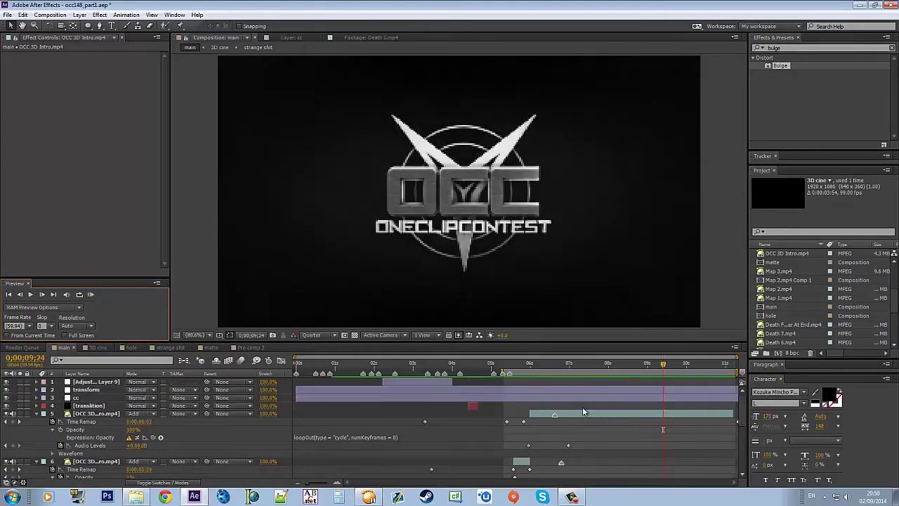
left_click(530, 413)
scroll(531, 418, "up", 2)
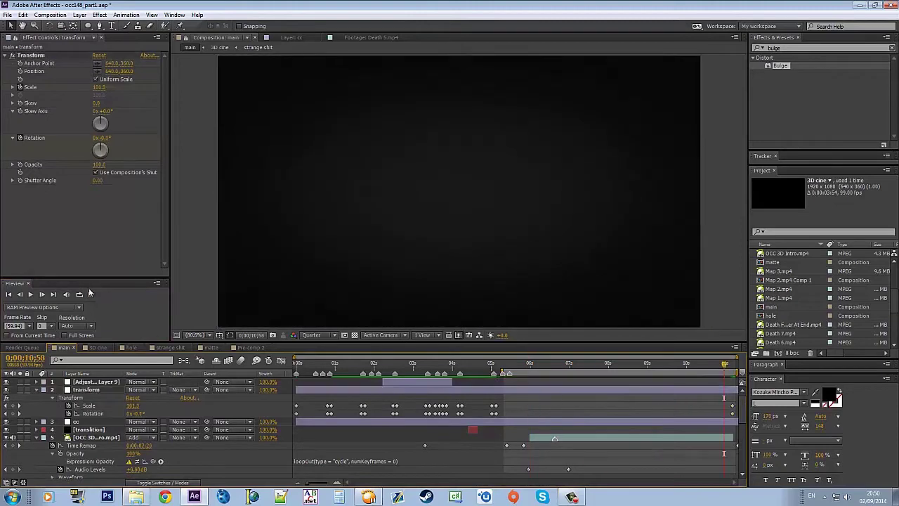
Preview the full montage twice, then start a new composition with Ctrl+N
left_click(91, 294)
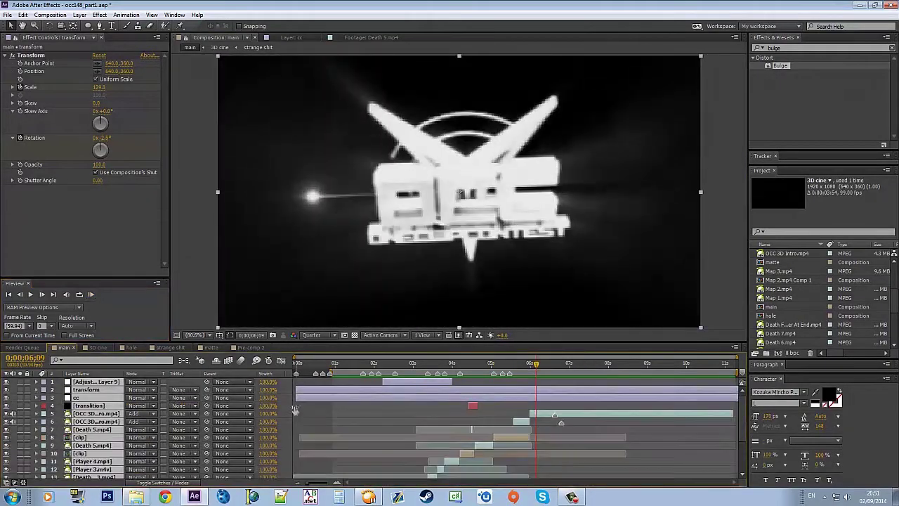
left_click(127, 359)
left_click(90, 294)
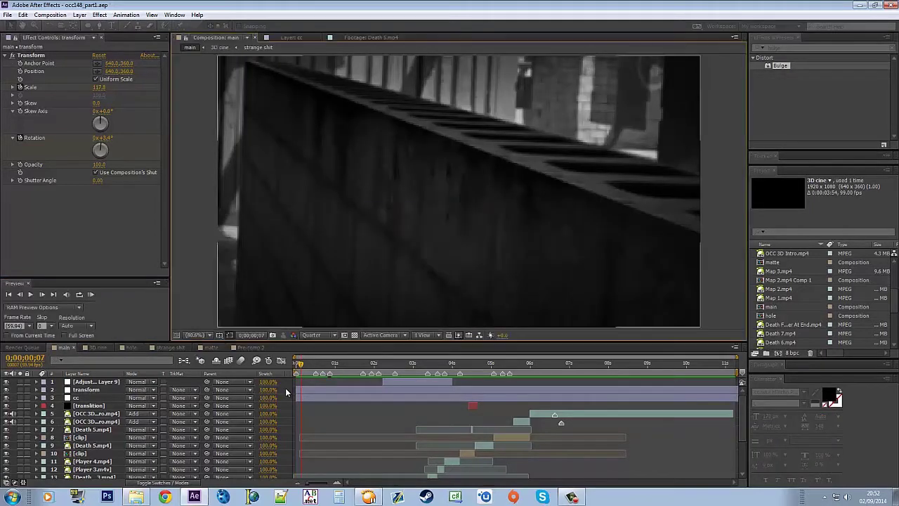
key("ctrl+n")
Name the new comp ravagefilms and type a white R on a new text layer
type("films")
key("Return")
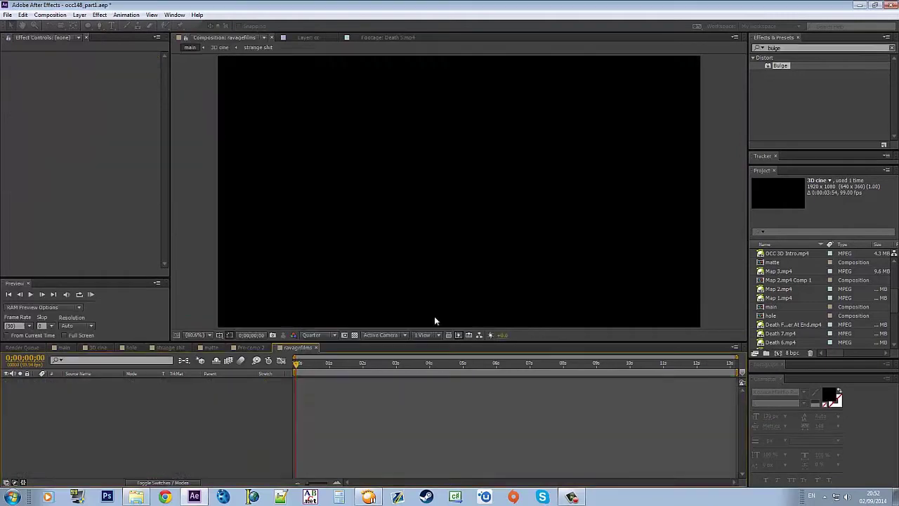
key("ctrl+alt+shift+t")
type("R")
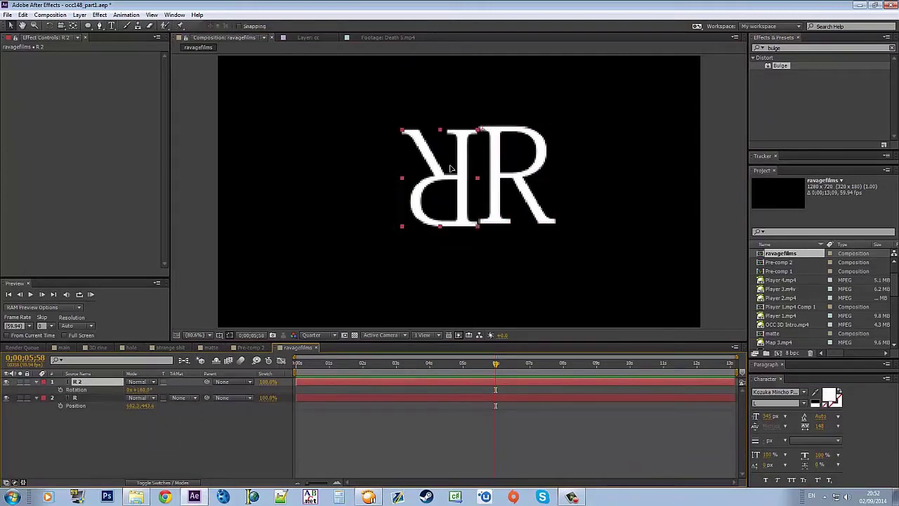
Move the 180°-rotated R copy right so the letters overlap into an RR mark
left_click_drag(457, 182, 481, 183)
left_click(498, 453)
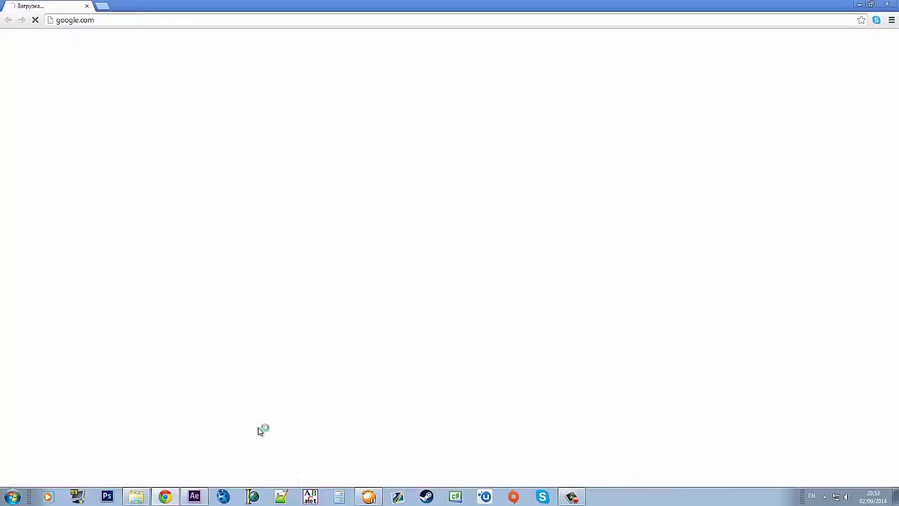
left_click(149, 21)
Load the creator's channel page at youtube.com/user/ in Chrome for reference
type("you")
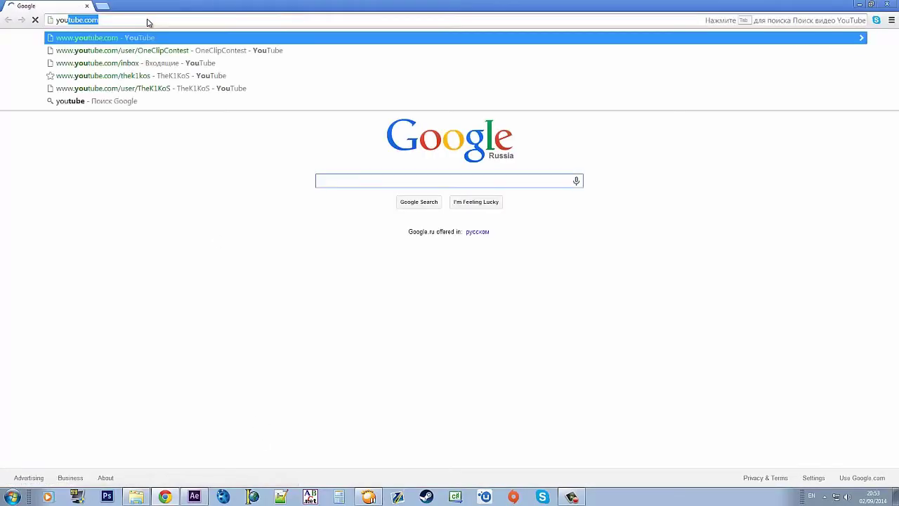
key("End")
key("BackSpace")
type("RavageFilms")
key("Return")
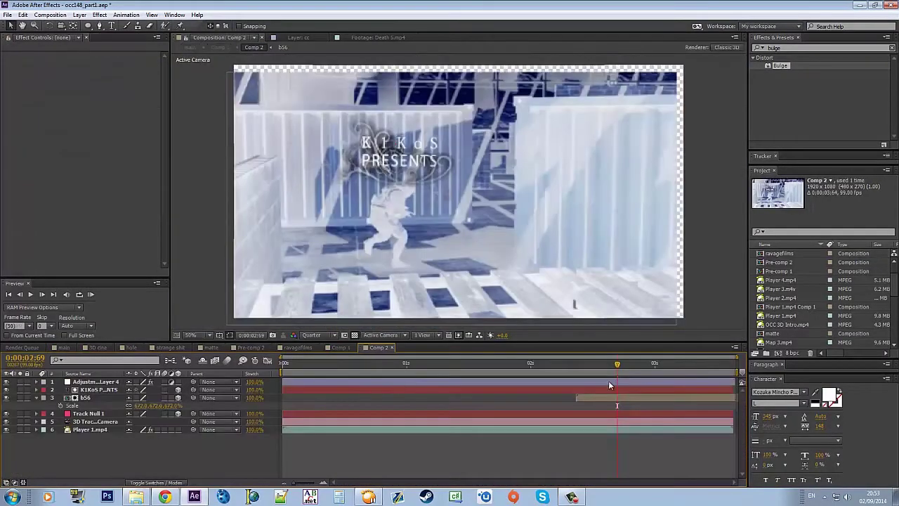
Add the RR logo comp to Comp 2 at about 2 seconds and scale it up
left_click(85, 398)
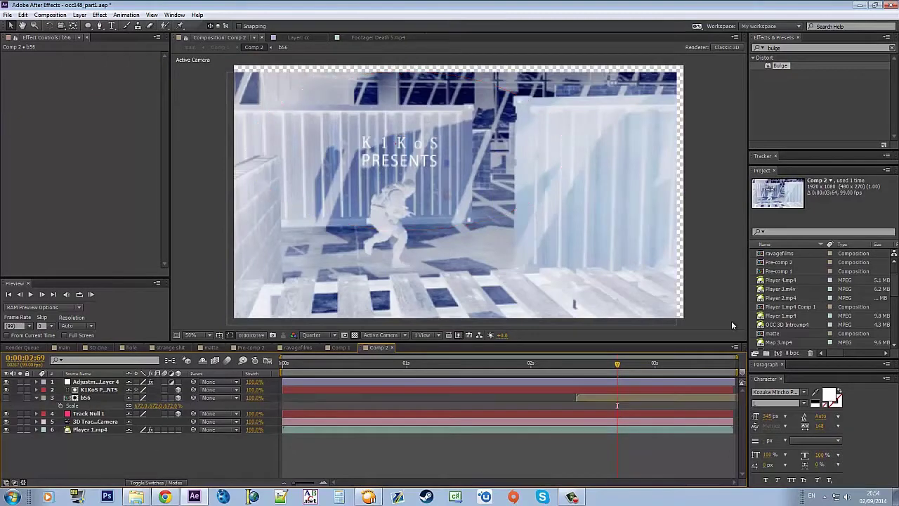
left_click_drag(780, 253, 523, 389)
key("s")
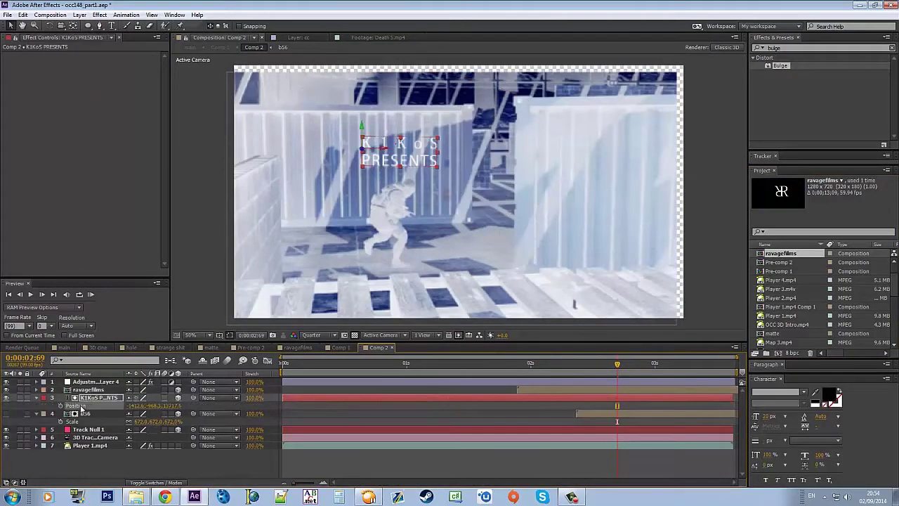
left_click(99, 405)
key("p")
left_click_drag(140, 397, 272, 396)
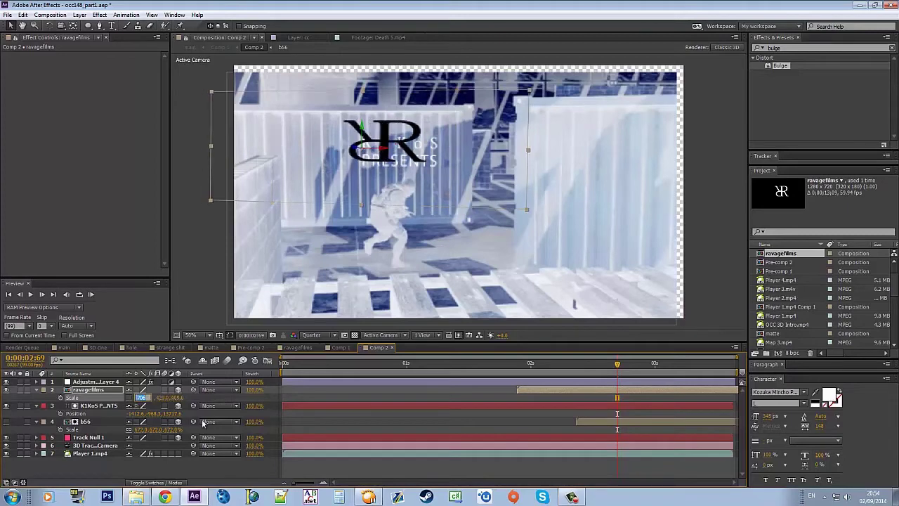
Reposition the PRESENTS title over the logo and set the logo as an Alpha Inverted Matte
key("ctrl+v")
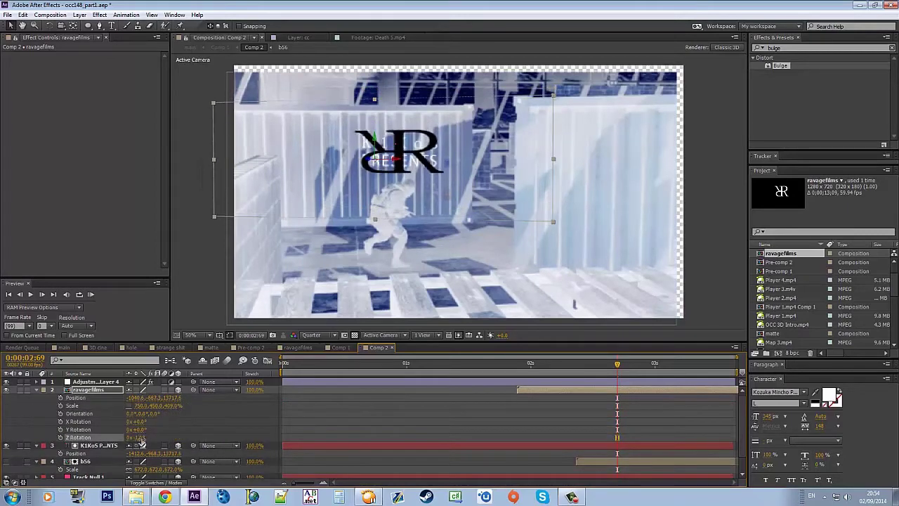
key("ctrl+z")
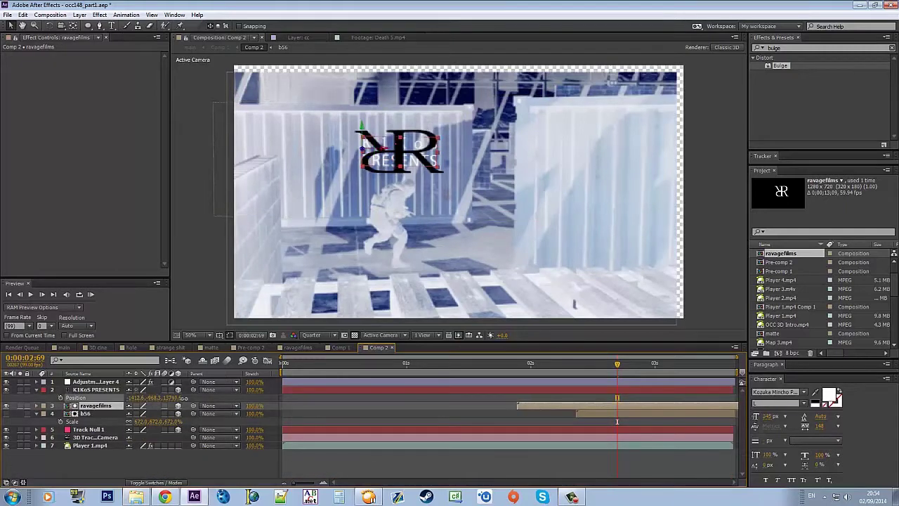
left_click_drag(131, 397, 135, 399)
key("F4")
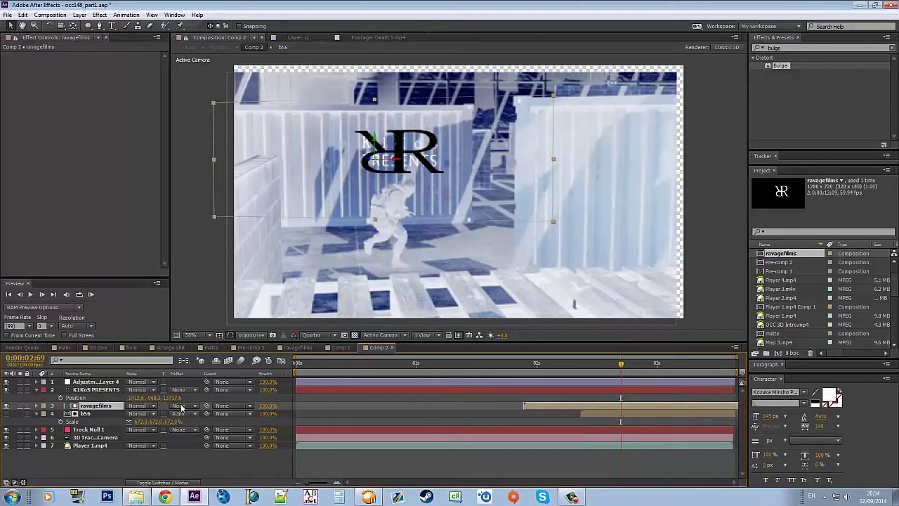
left_click(182, 406)
left_click(221, 437)
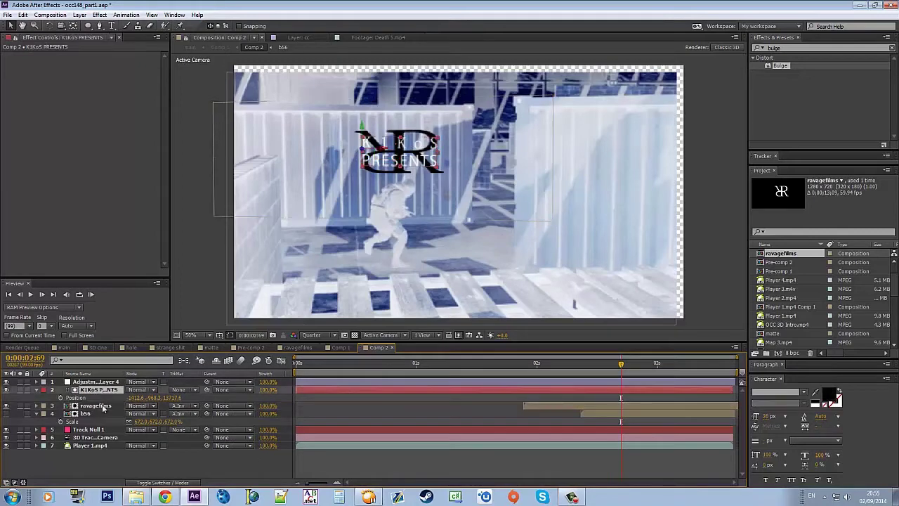
key("shift+period")
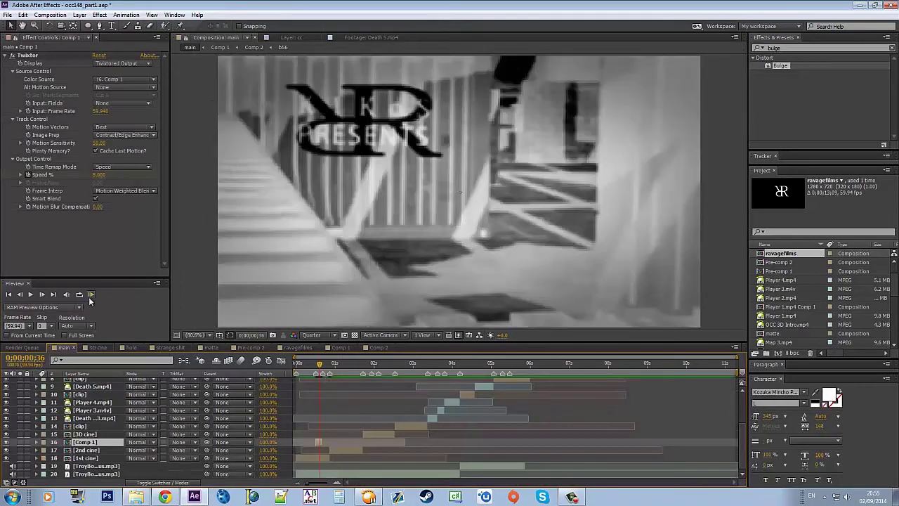
Set the bulge layer's Bulge Height to 0.0 one frame before its next keyframe
left_click(89, 298)
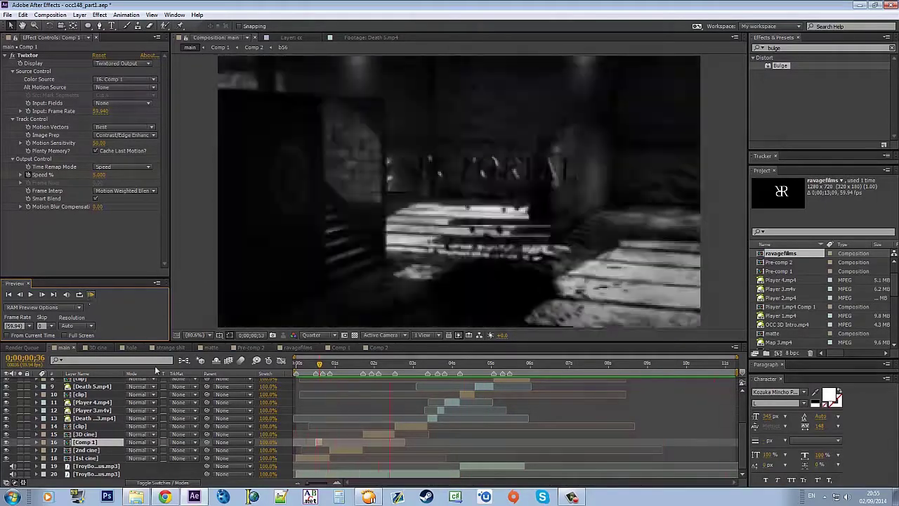
left_click(500, 408)
left_click(436, 383)
key("u")
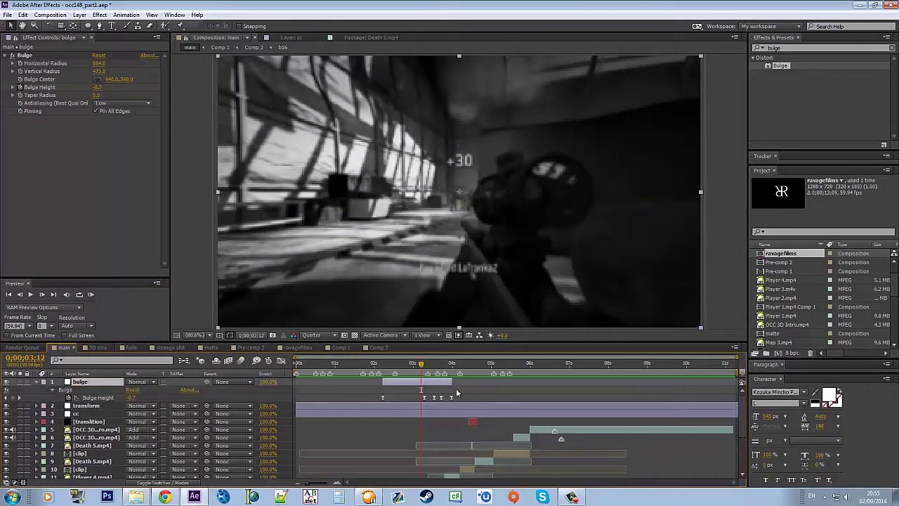
left_click(19, 398)
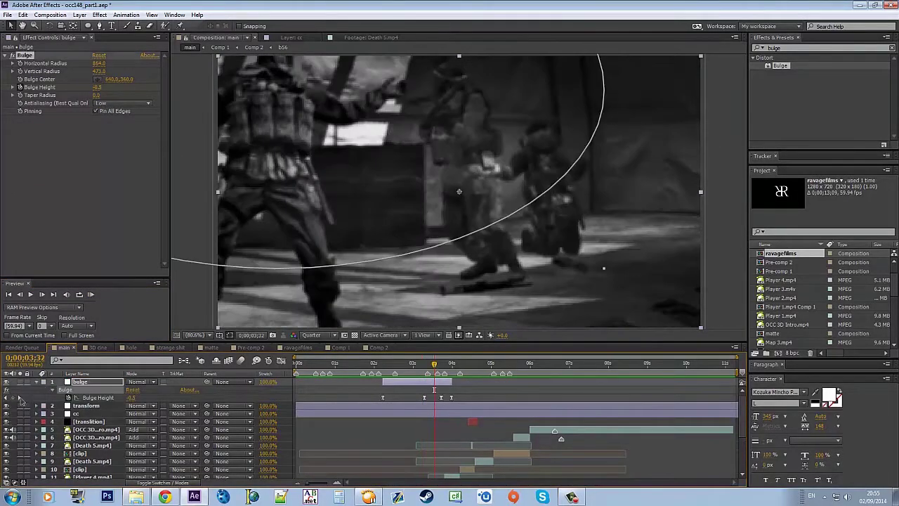
key("Page_Up")
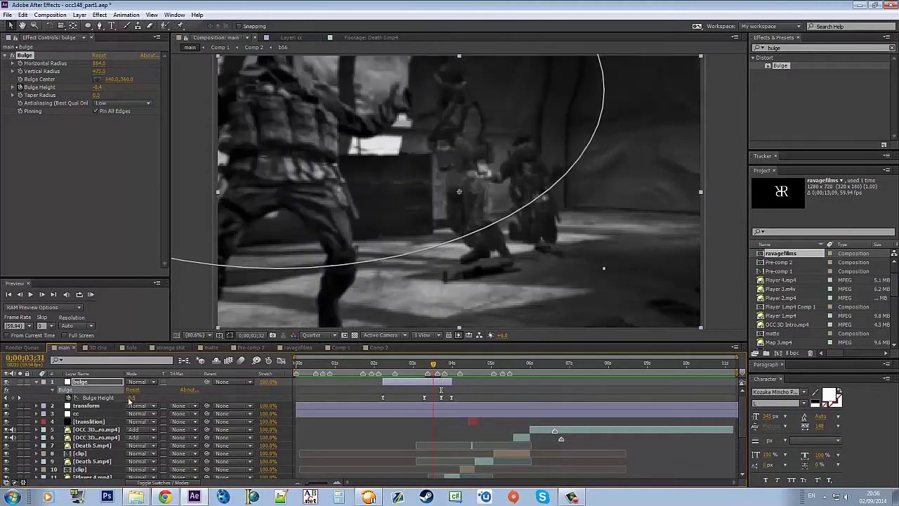
left_click(132, 397)
type("0")
key("Return")
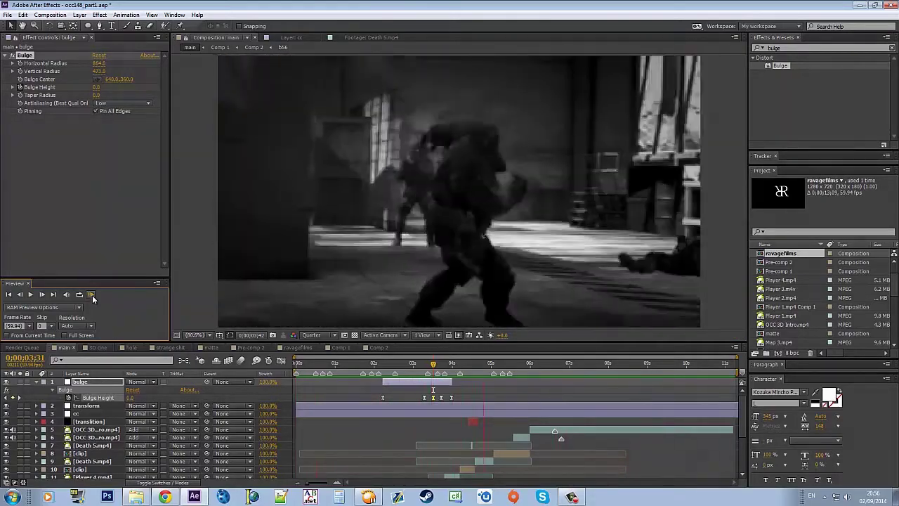
Save the project and RAM preview the bulge transition into the OCC intro
key("space")
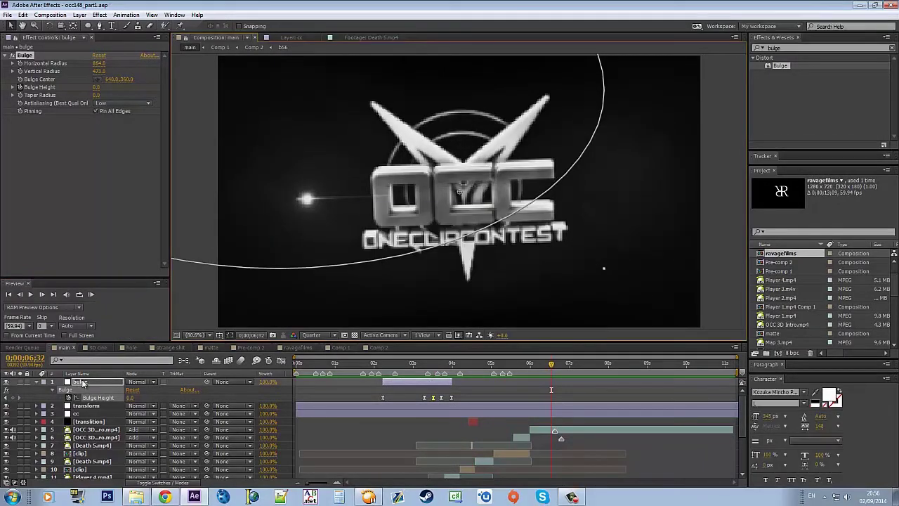
key("u")
key("KP_0")
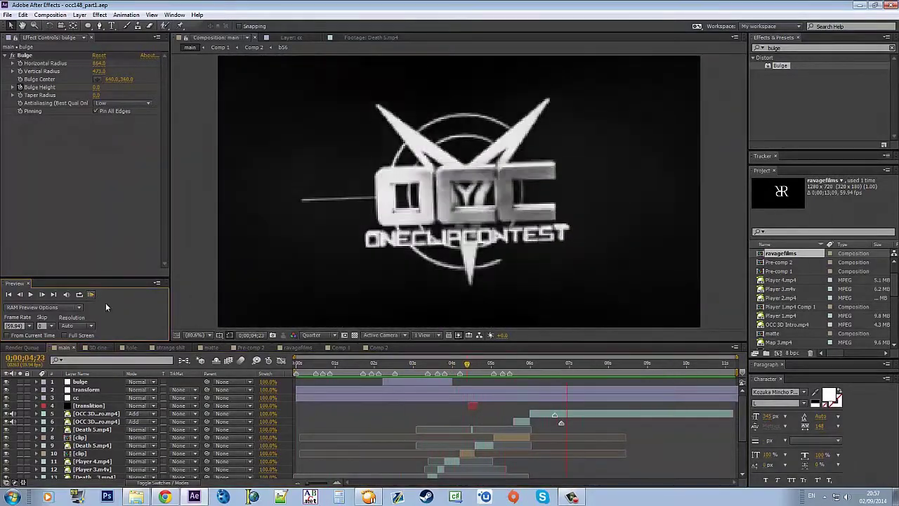
Reveal the OCC intro layer's opacity expression, dismiss its error, and preview the composition
left_click(531, 363)
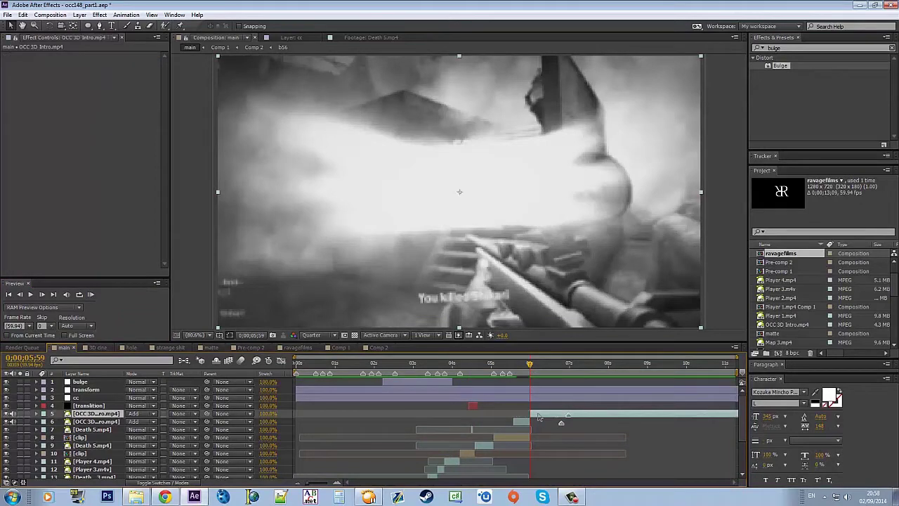
key("ctrl+v")
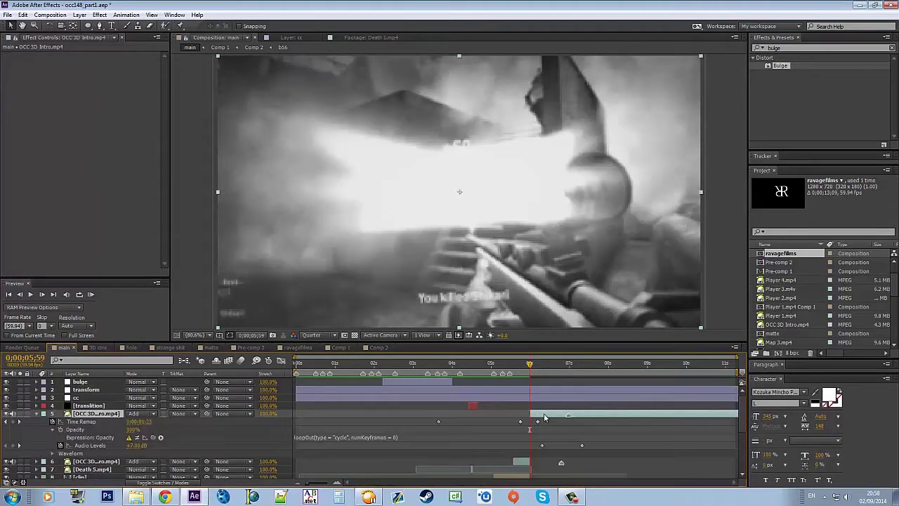
key("Return")
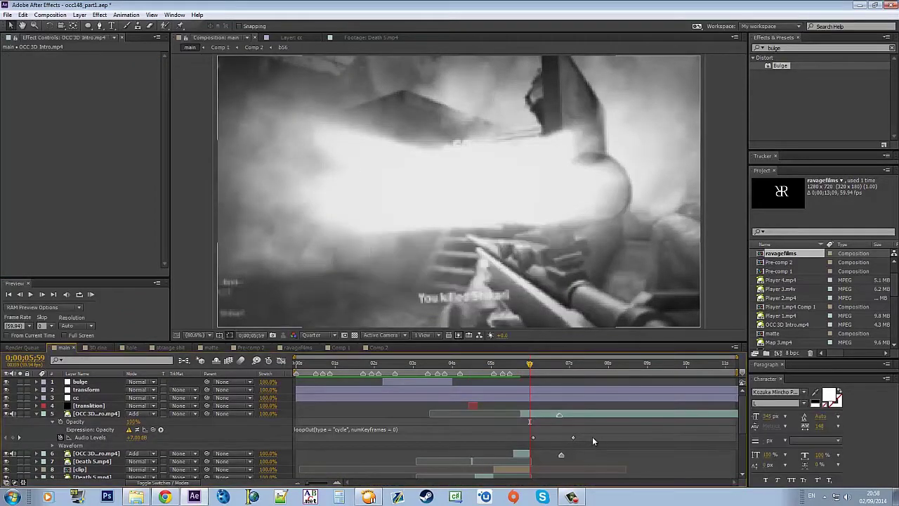
left_click(91, 296)
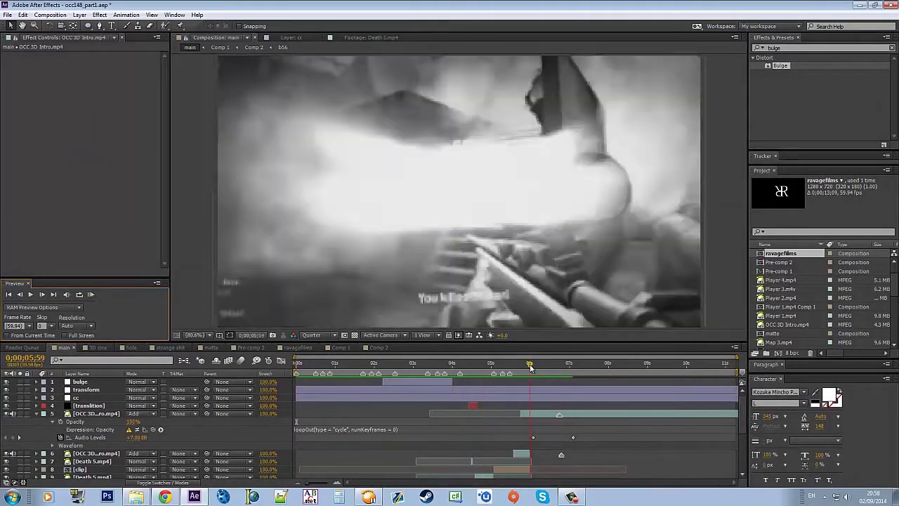
scroll(533, 438, "down", 3)
left_click(522, 405)
scroll(522, 405, "up", 3)
Shift the OCC 3D Intro Audio Levels keyframe slightly later and remove the loopOut opacity expression
left_click(538, 412)
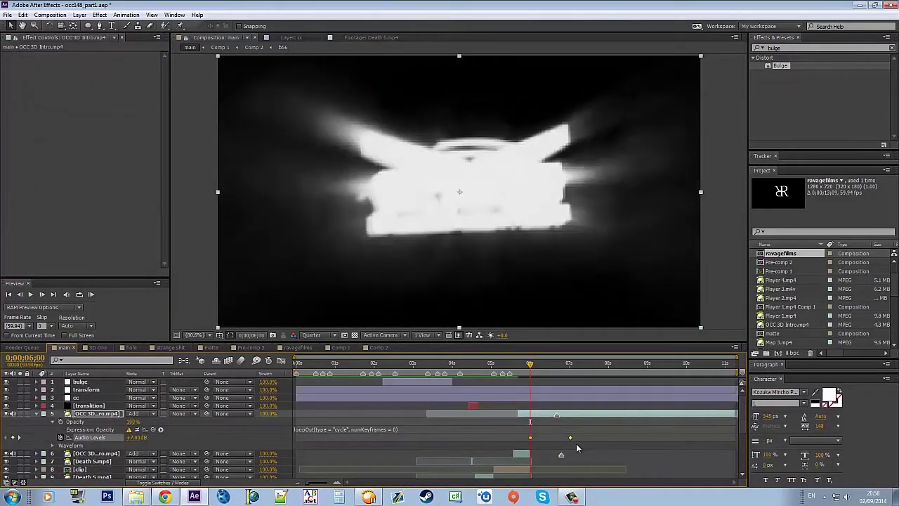
left_click_drag(570, 437, 581, 437)
left_click(60, 422, "alt")
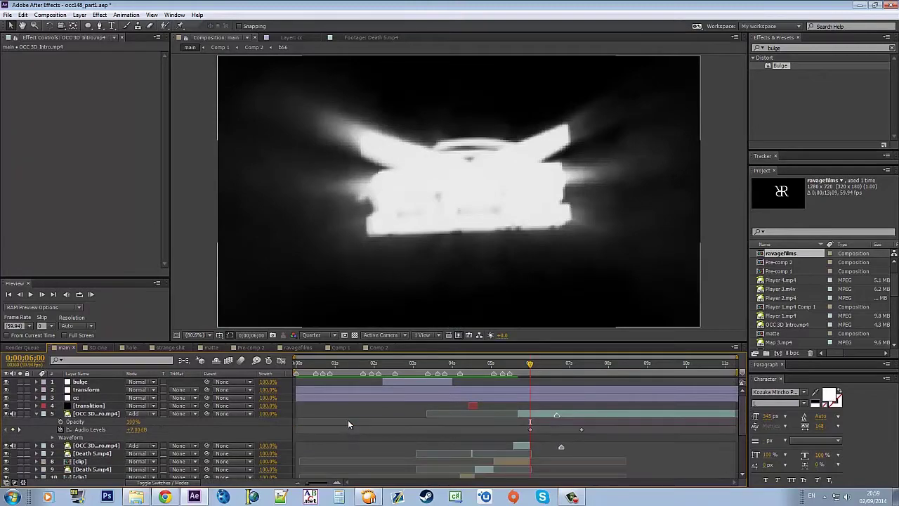
key("ctrl+s")
left_click(90, 295)
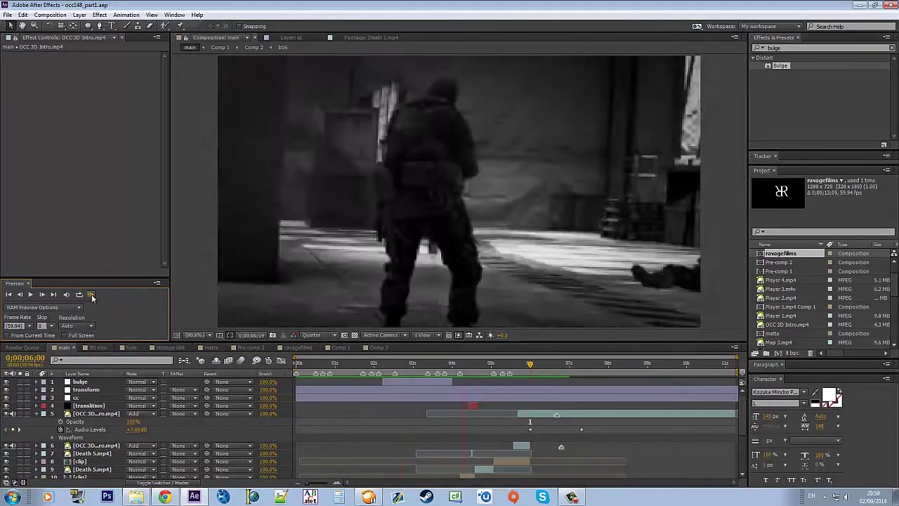
left_click(530, 367)
Preview the composition repeatedly to check the intro timing around 0:00:04:50
left_click(394, 381)
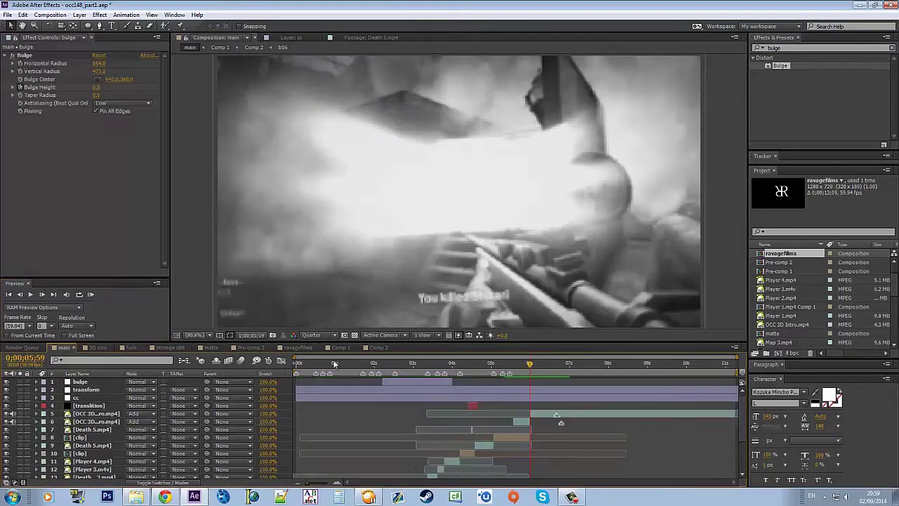
left_click(91, 295)
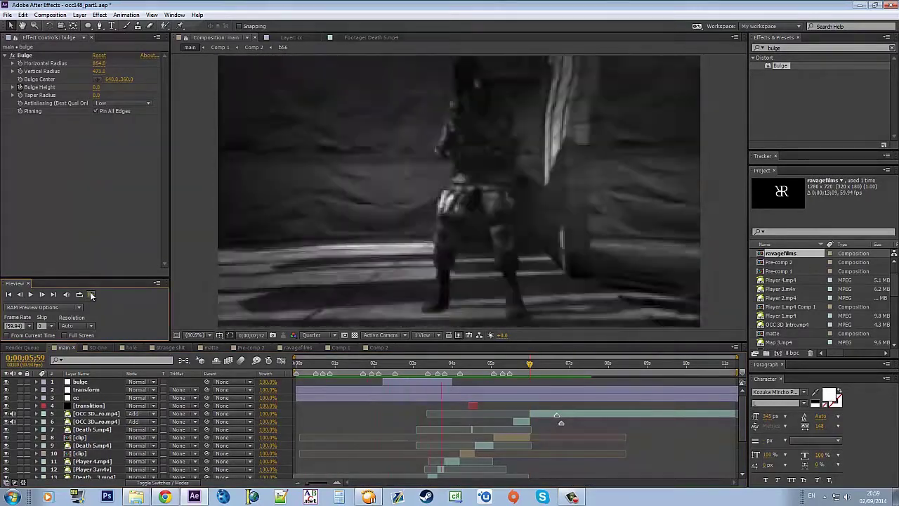
left_click(540, 412)
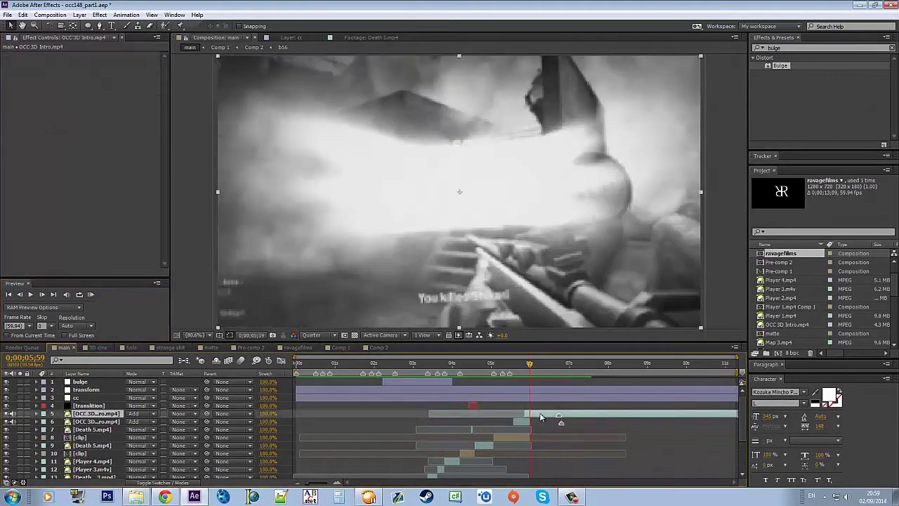
left_click(94, 296)
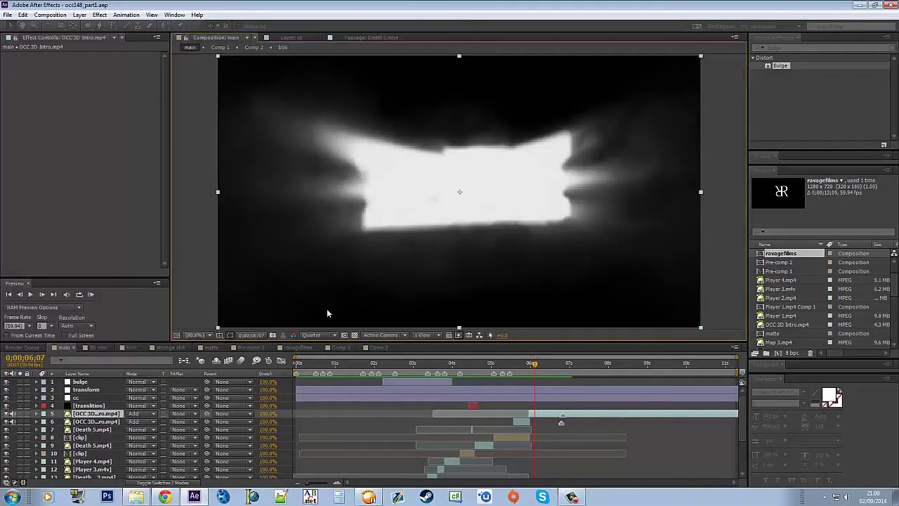
left_click(490, 364)
Move the clip layer's Twixtor Speed keyframe near 05;04 slightly earlier and preview the ramp
left_click_drag(481, 365, 493, 364)
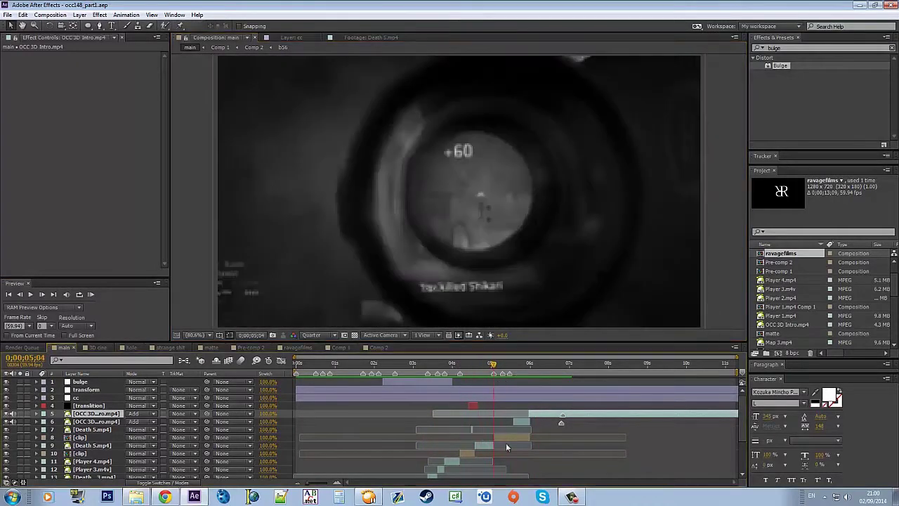
left_click(506, 437)
key("u")
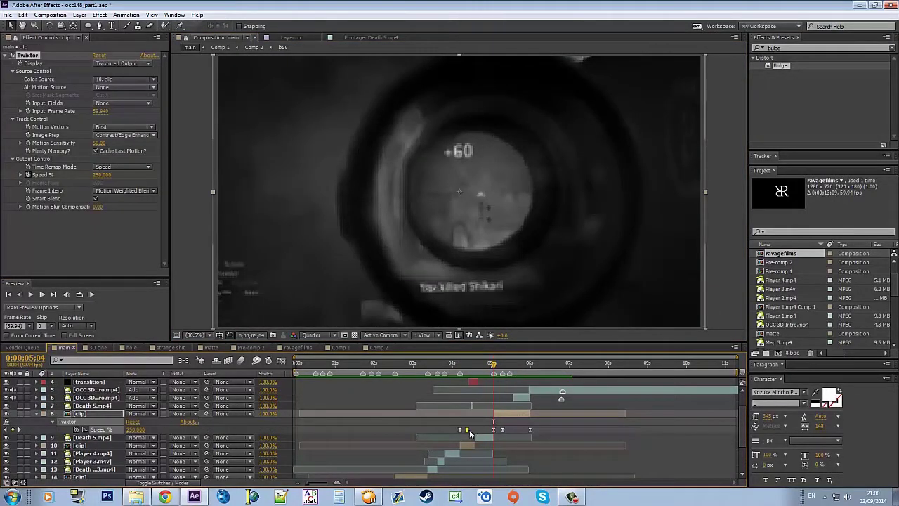
mouse_move(468, 430)
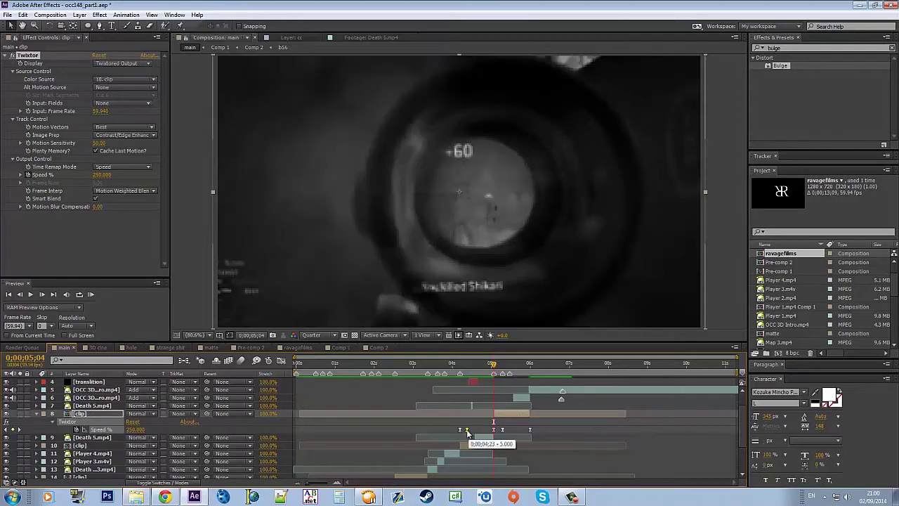
left_click_drag(470, 429, 464, 430)
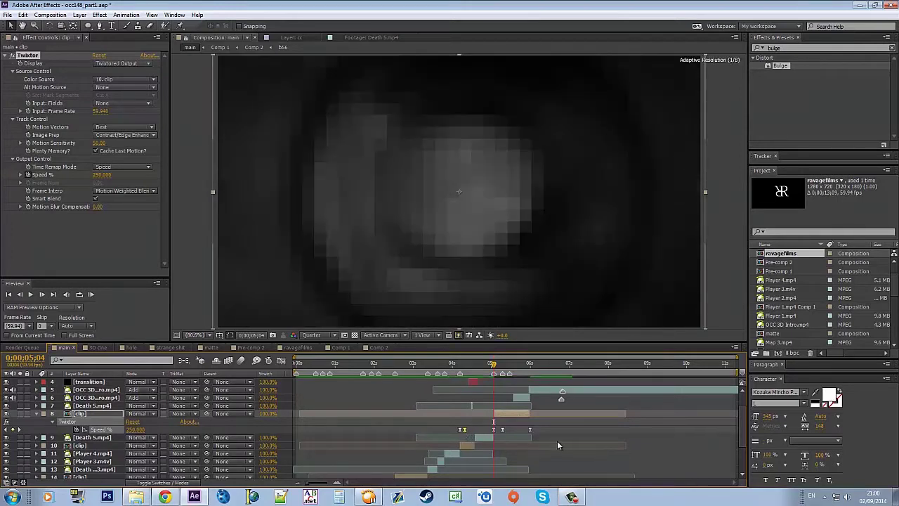
left_click(91, 295)
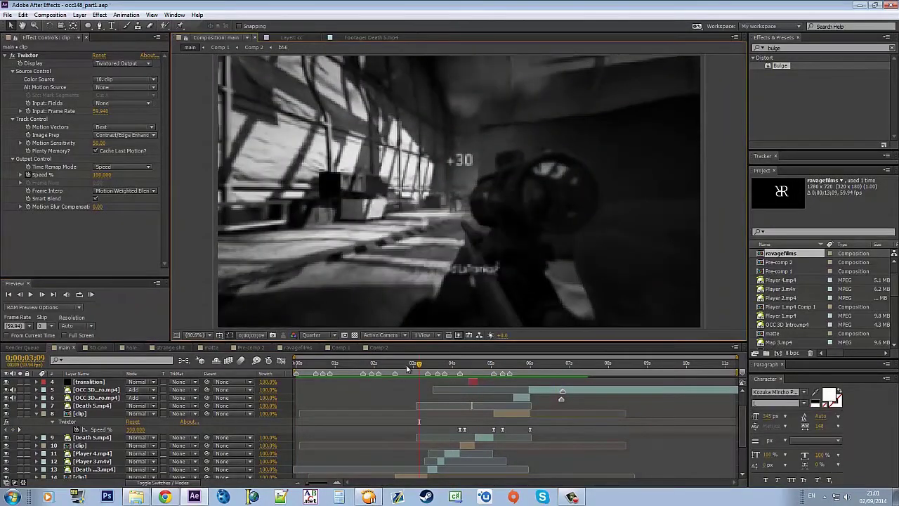
Go to 0;00;03;47 and select the bulge layer
mouse_move(406, 364)
left_mouse_down()
mouse_move(444, 365)
mouse_move(427, 366)
mouse_move(438, 391)
left_mouse_up()
scroll(431, 413, "up", 3)
left_click(417, 381)
Split the bulge layer, delete bulge 2 and later keyframes, and set Bulge Height to 0 at 03;47
key("ctrl+shift+d")
key("Delete")
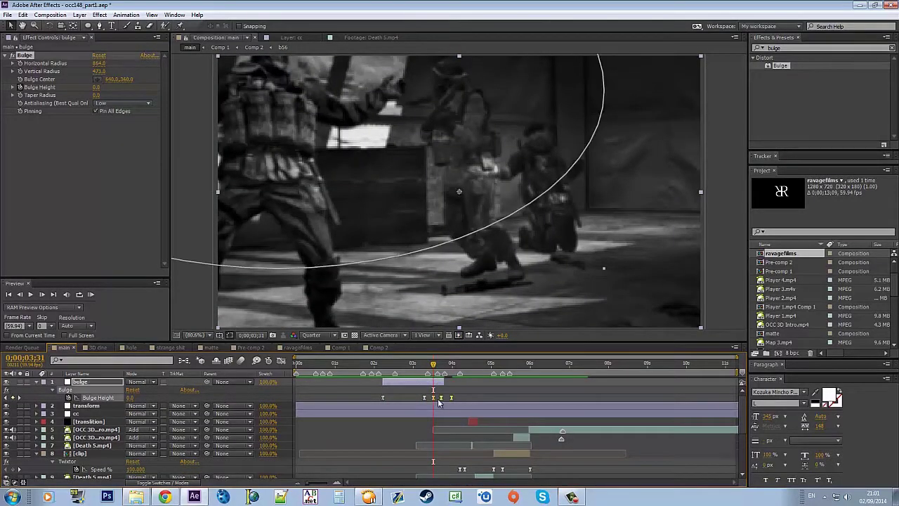
key("Delete")
left_click_drag(131, 398, 135, 399)
type("0")
key("Return")
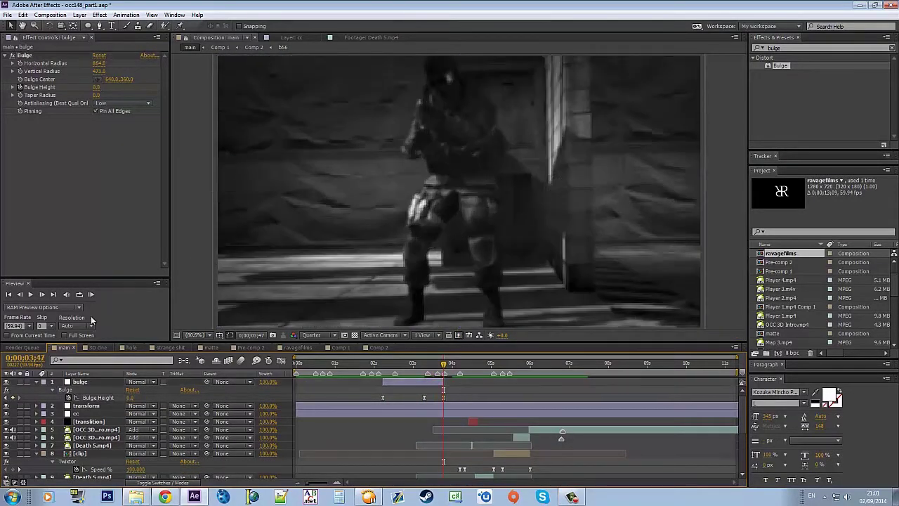
Preview the shortened bulge, checking frames from 03;54 to 04;05
left_click(91, 294)
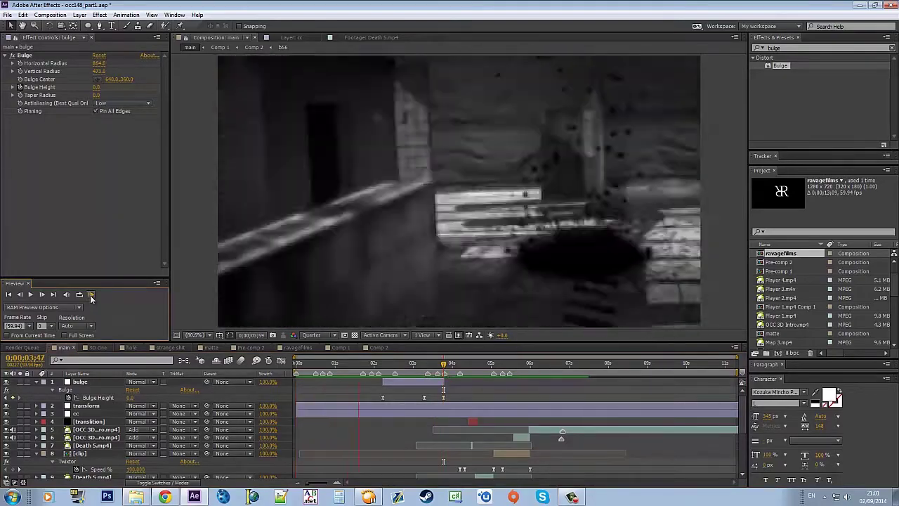
left_click(450, 365)
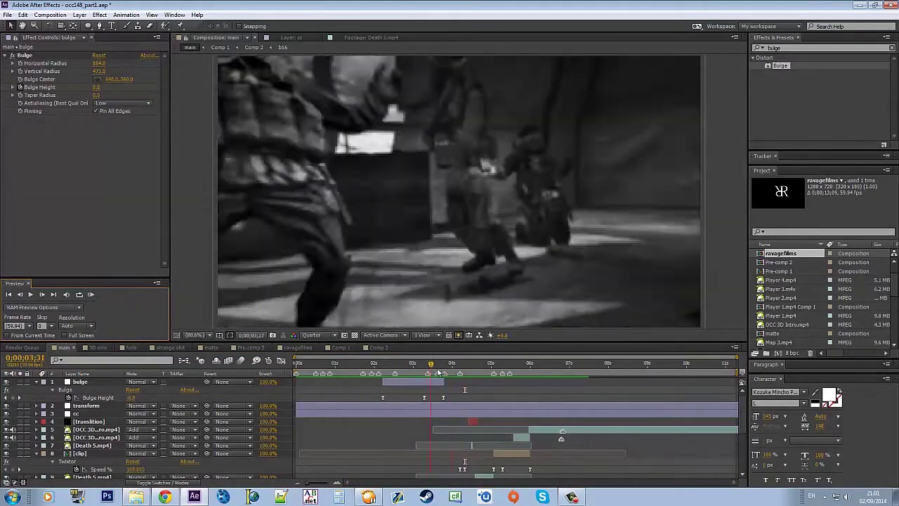
left_click_drag(449, 365, 455, 365)
left_click(90, 295)
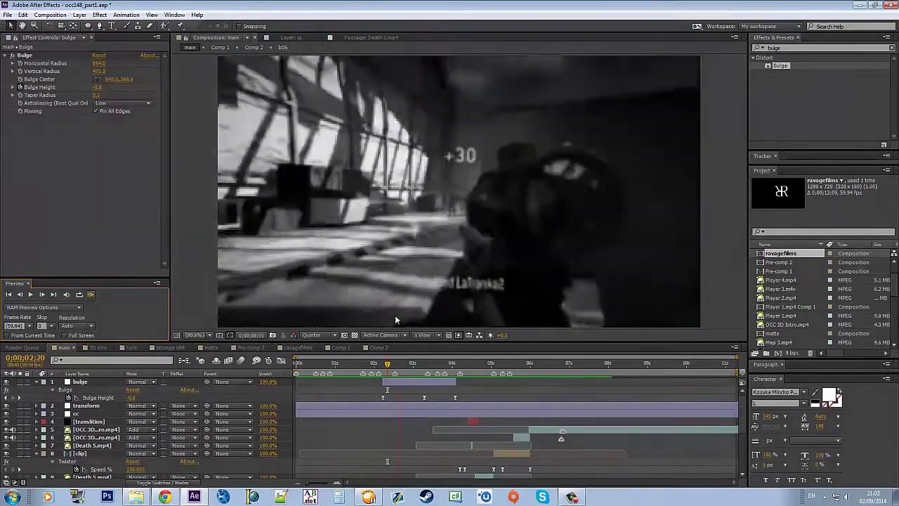
Reveal the OCC intro layers' Time Remap keyframes and expression, and preview the intro transition
left_click(540, 428)
key("ctrl+alt+t")
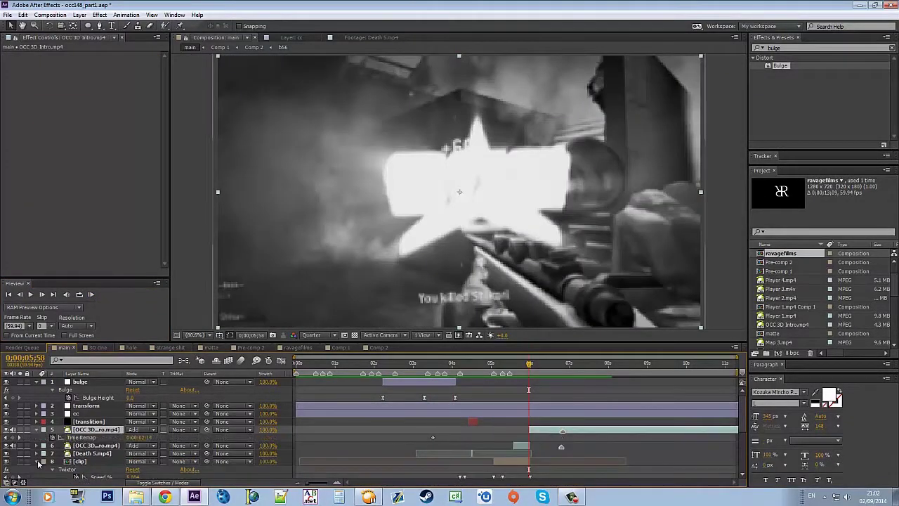
key("u")
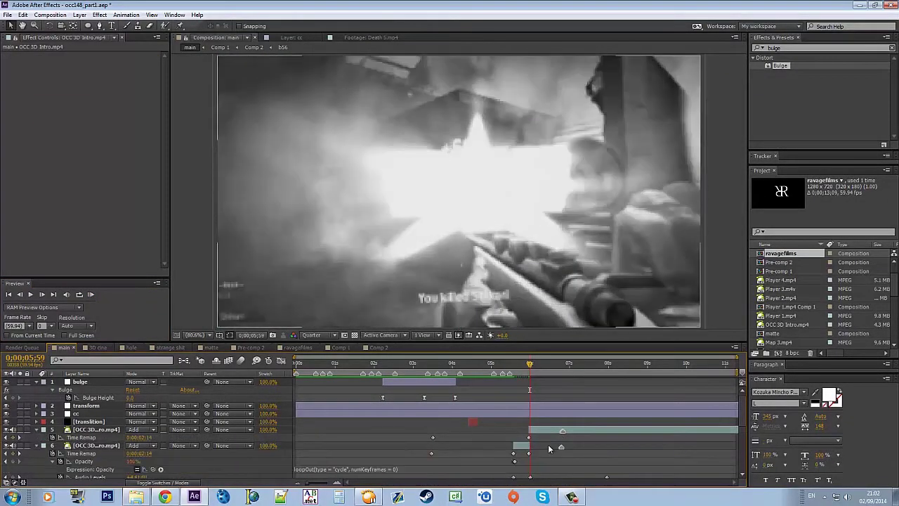
left_click(92, 294)
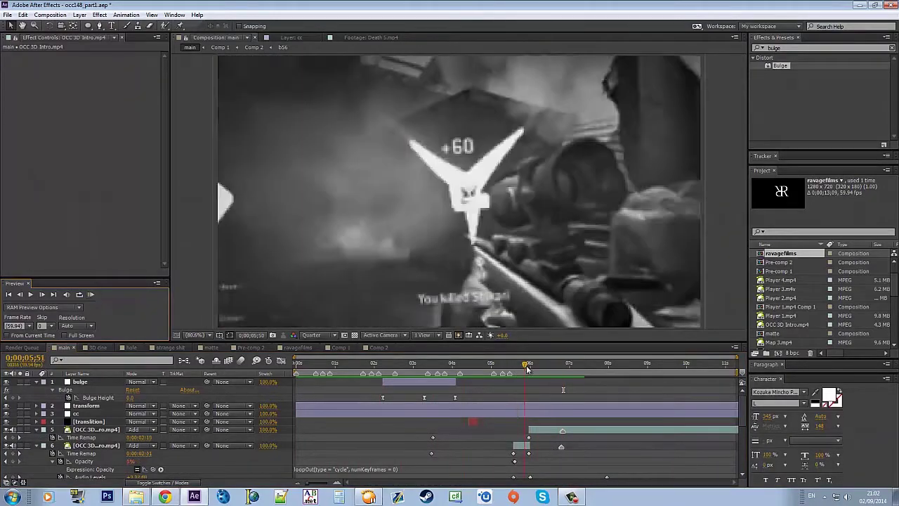
key("u")
Preview from 01;05, then go to 02;32 and select scope clip layer 14
left_click(397, 375)
left_click_drag(397, 376, 335, 386)
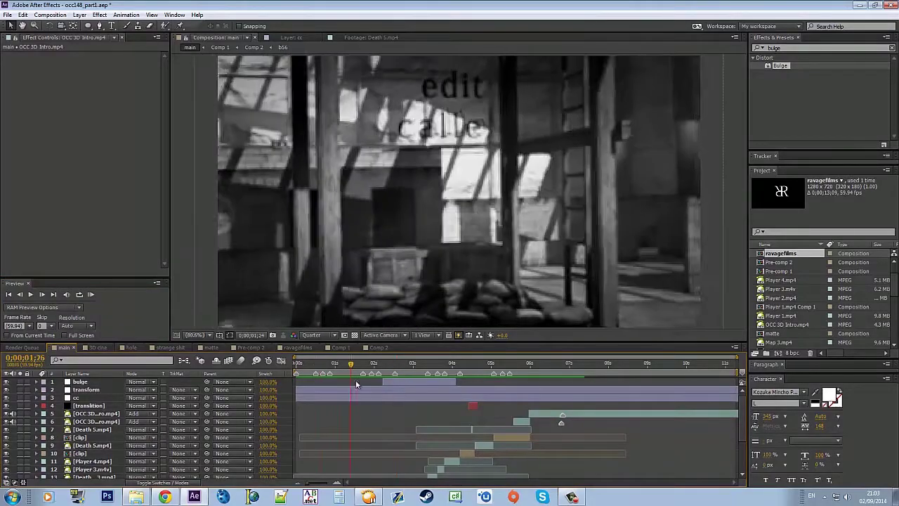
left_click(91, 295)
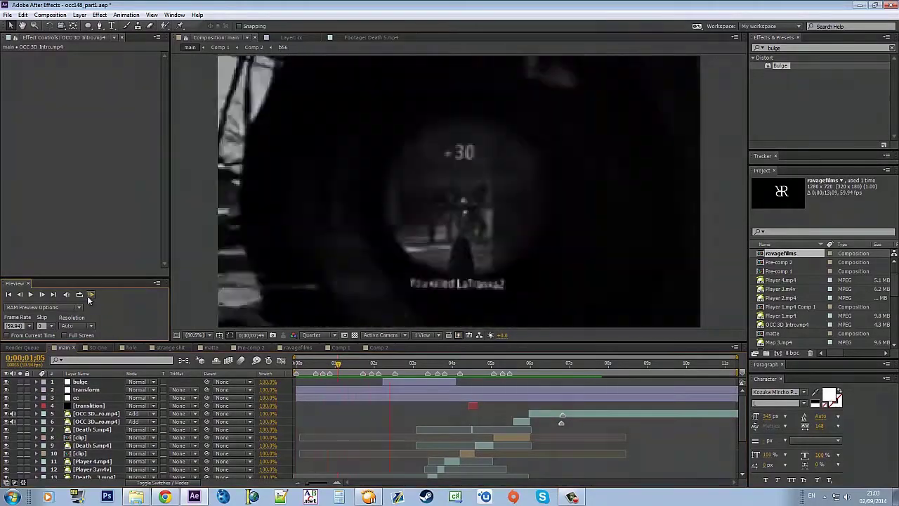
left_click(432, 370)
left_click_drag(432, 370, 395, 370)
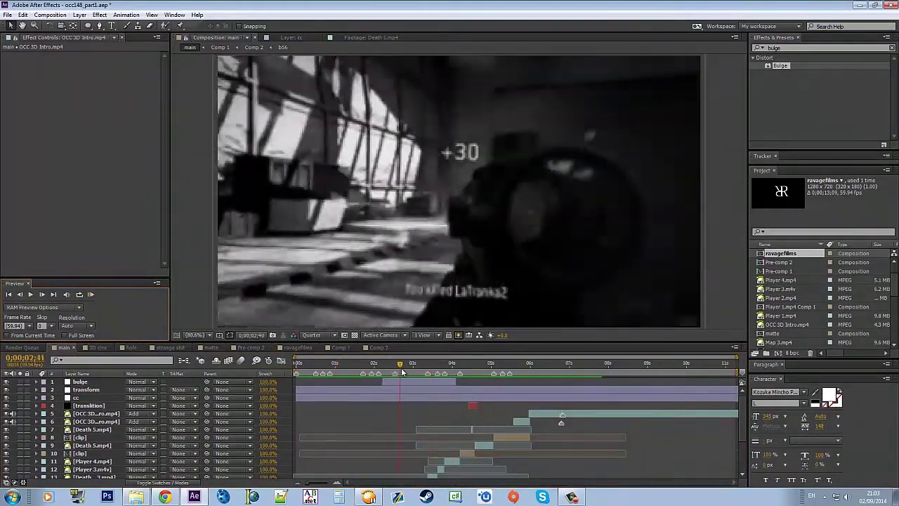
scroll(405, 424, "down", 2)
left_click(406, 424)
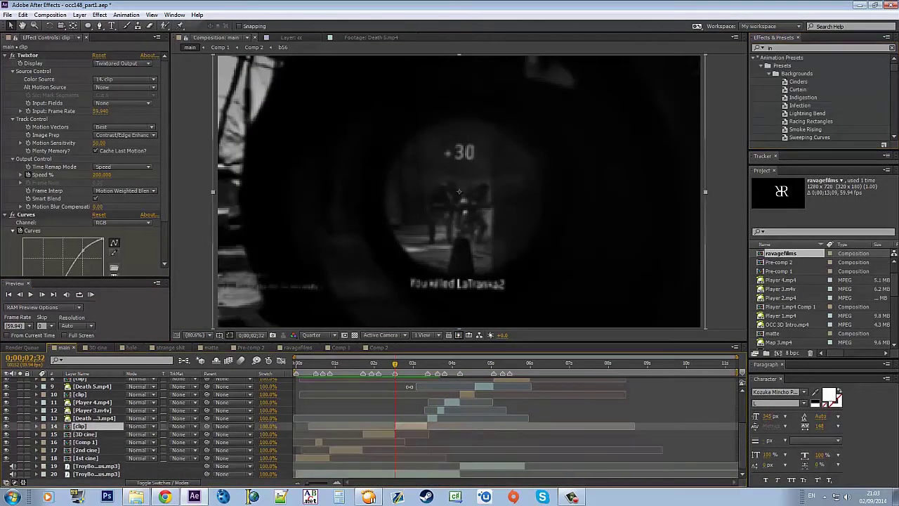
Duplicate clip layer 10, apply Invert, and keyframe the copy's Opacity from 100% to 0%
left_click_drag(395, 363, 460, 363)
left_click(465, 394)
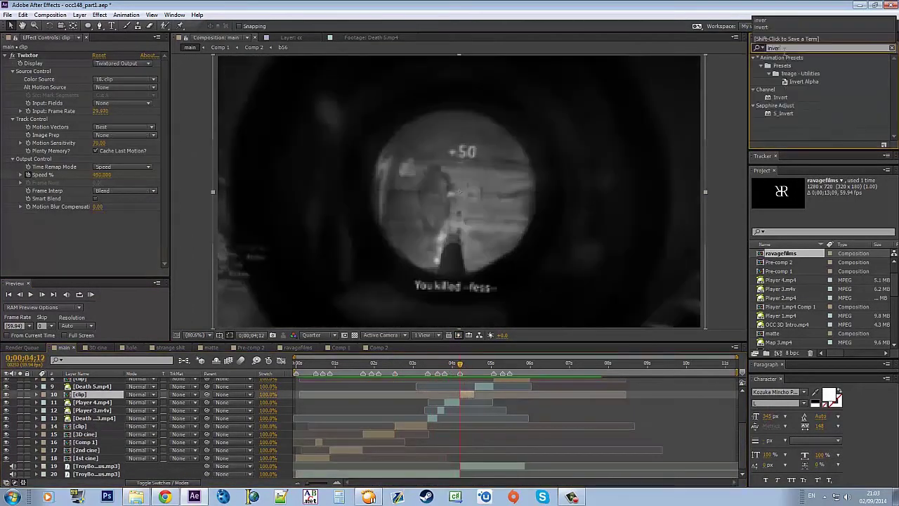
key("ctrl+d")
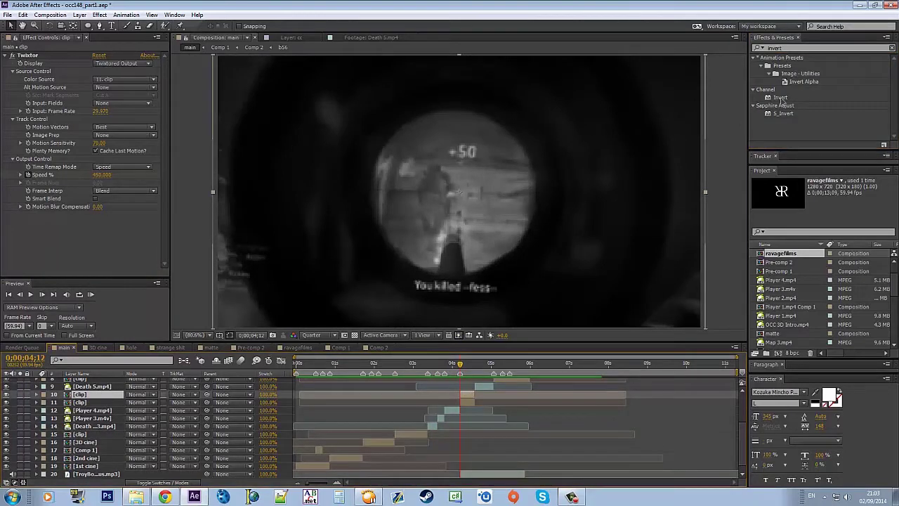
double_click(781, 98)
key("t")
key("shift+Page_Down")
key("shift+Page_Down")
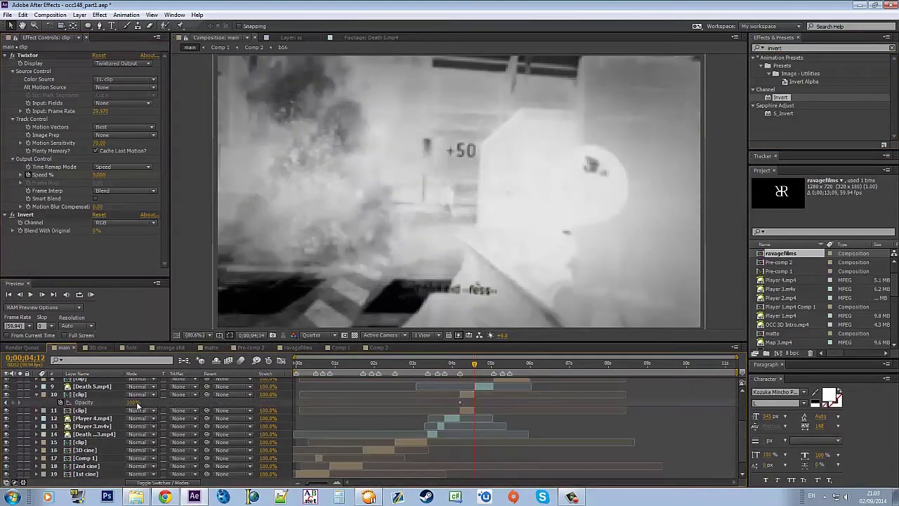
left_click_drag(130, 402, 84, 402)
Preview the inverted flash several times, inspecting frames 04;20 through 04;26
left_click(91, 294)
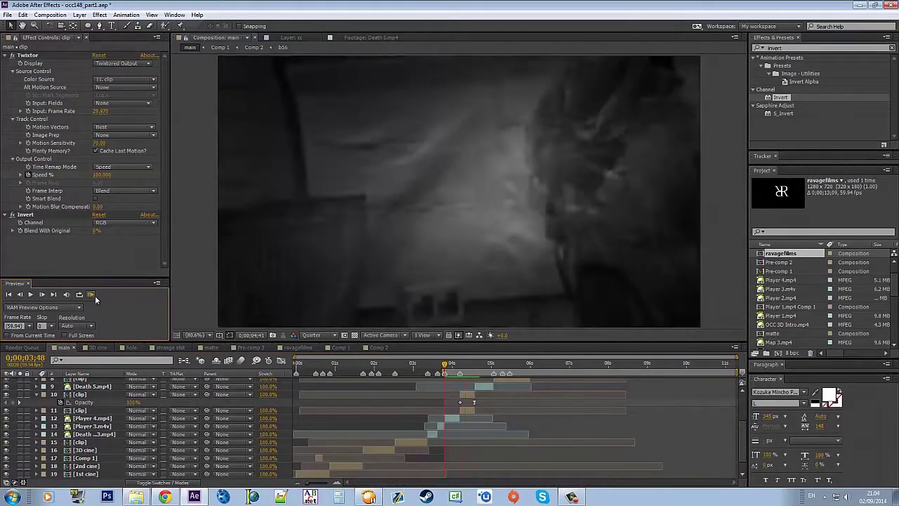
left_click(476, 408)
left_click(91, 295)
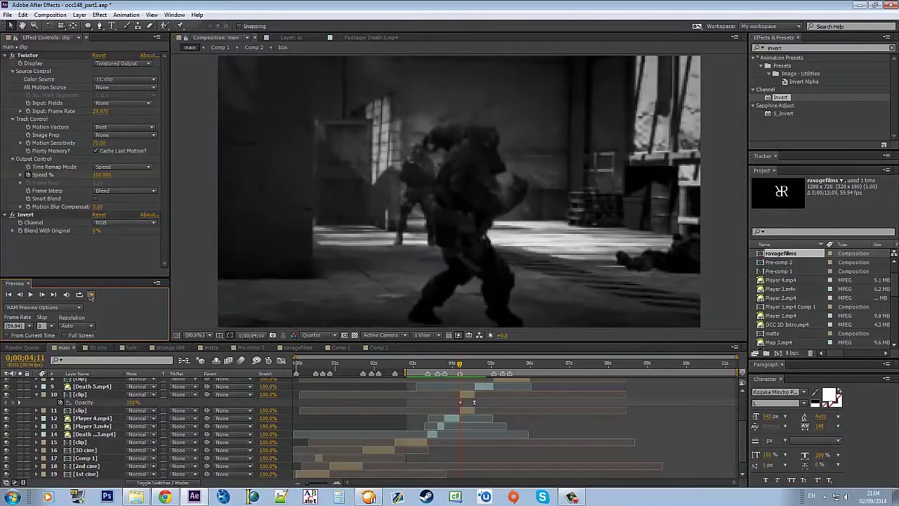
left_click(456, 398)
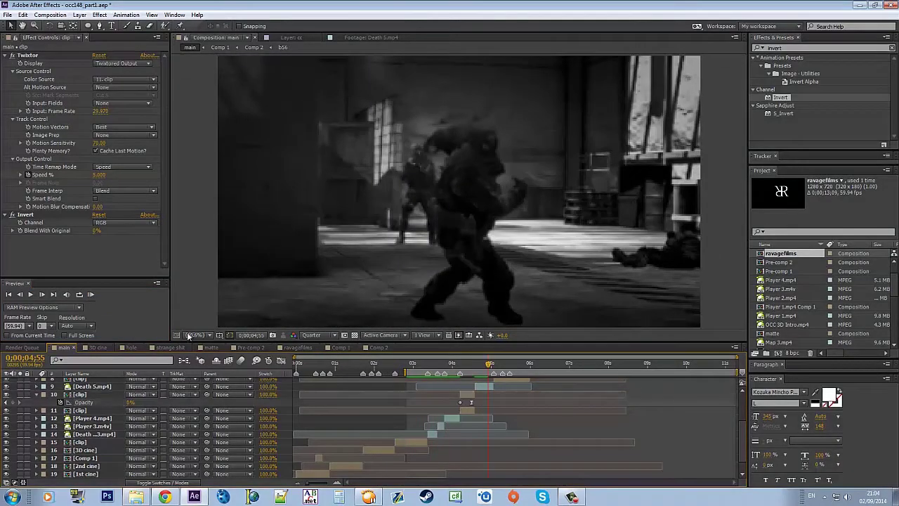
left_click(91, 294)
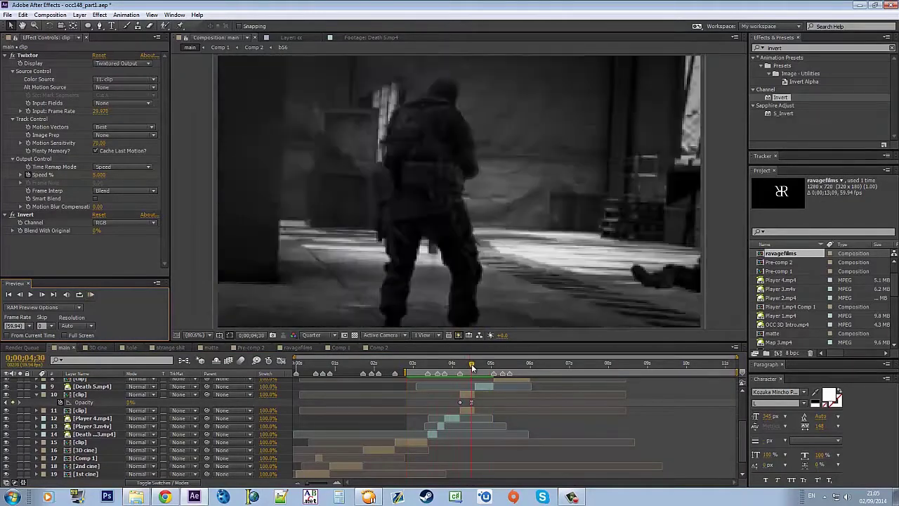
left_click(465, 365)
left_click_drag(465, 366, 470, 367)
left_click(469, 395)
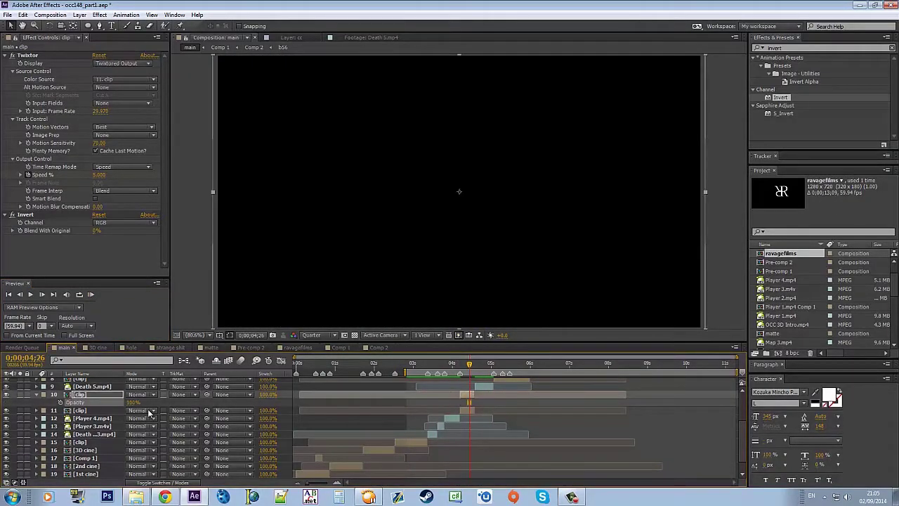
left_click(469, 378)
Zoom the timeline to the 2–6.5 second range and preview the section again
left_click(91, 295)
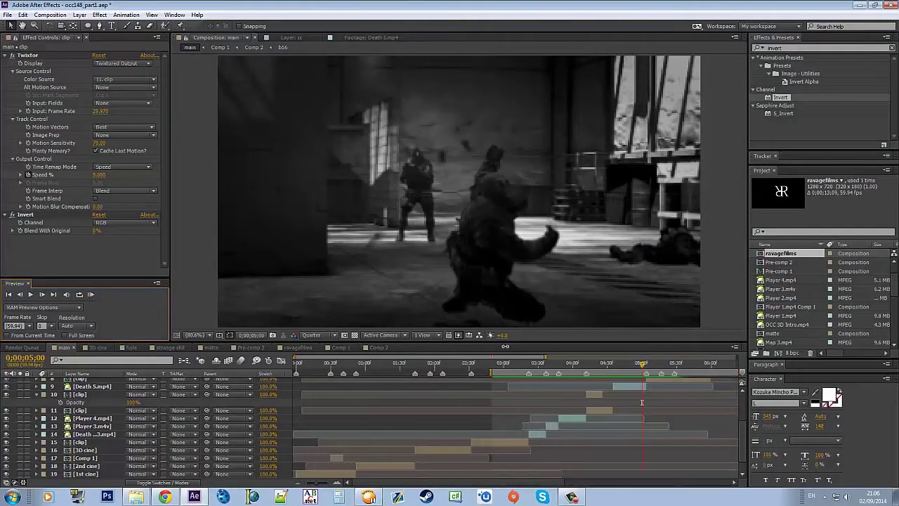
left_click_drag(738, 357, 562, 357)
left_click(535, 365)
left_click(90, 295)
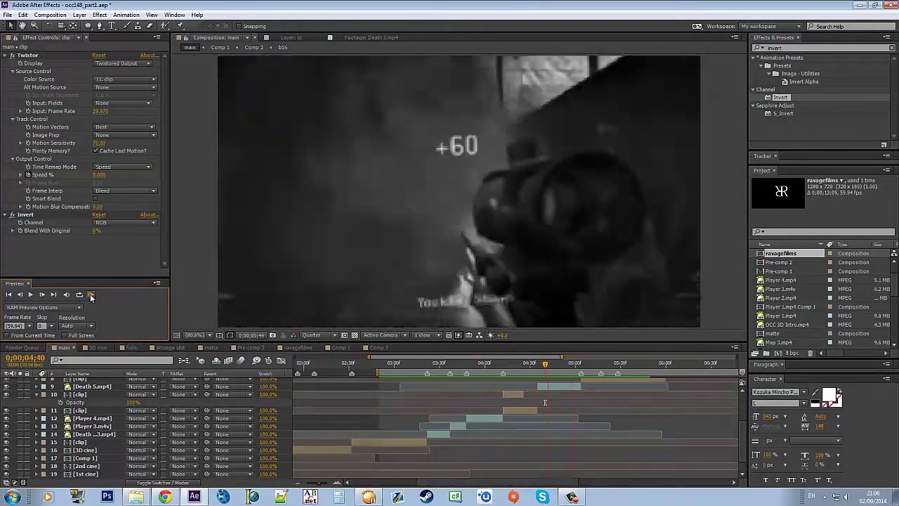
scroll(529, 430, "up", 3)
scroll(529, 430, "right", 2)
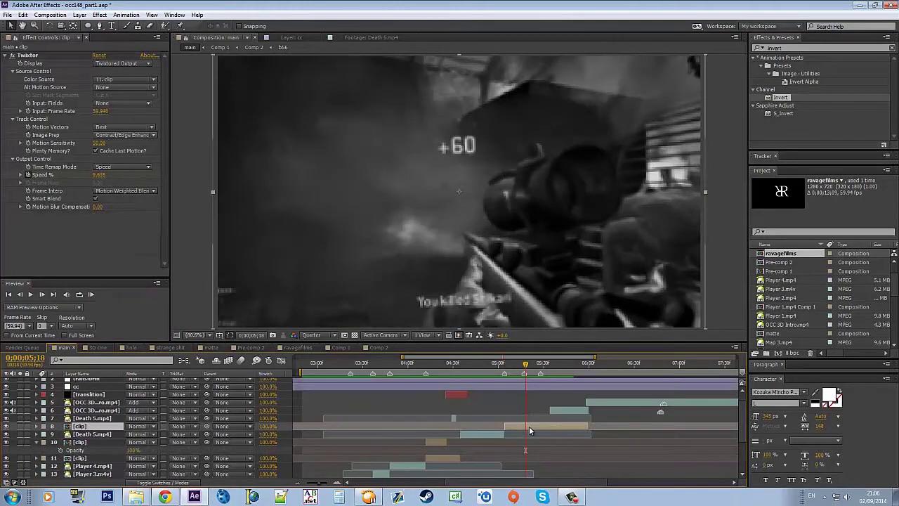
scroll(424, 390, "up", 2)
Add a trimmed adjustment layer with Turbulent Displace, its Amount starting at 0
key("ctrl+alt+y")
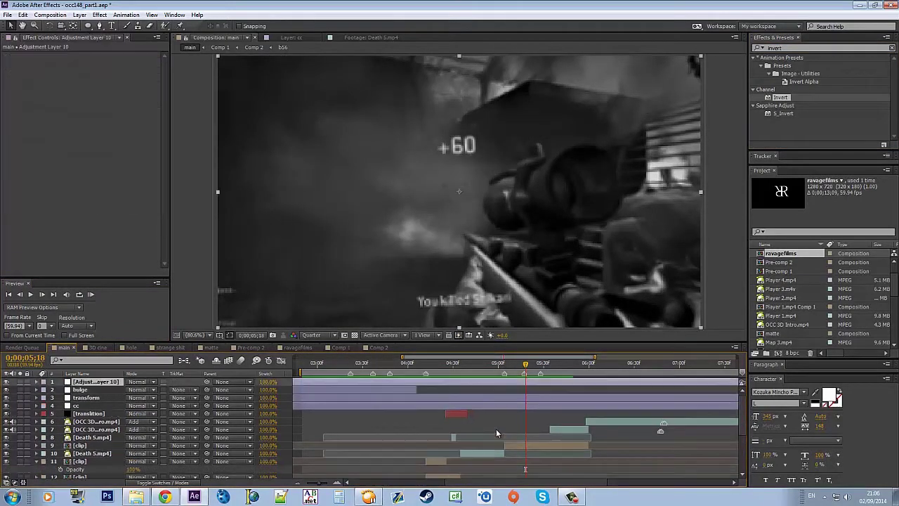
key("alt+bracketright")
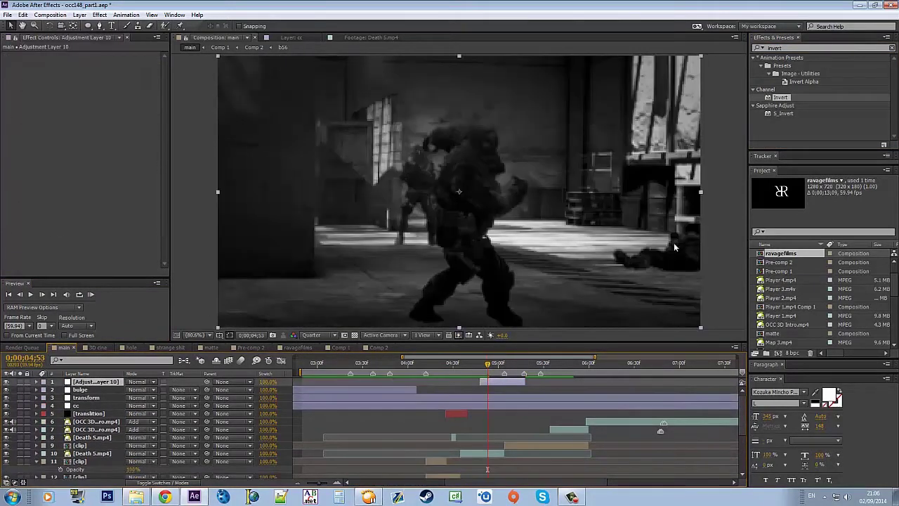
type("turbul")
double_click(796, 65)
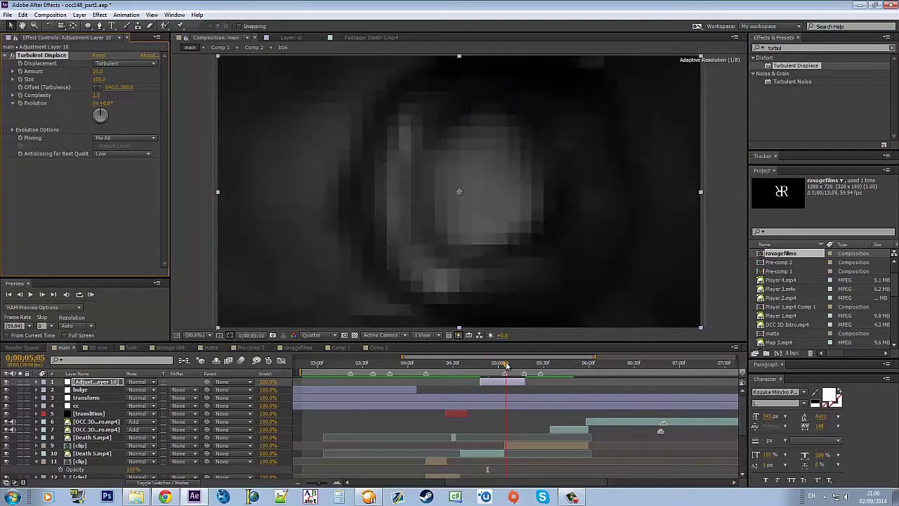
left_click_drag(99, 75, 95, 74)
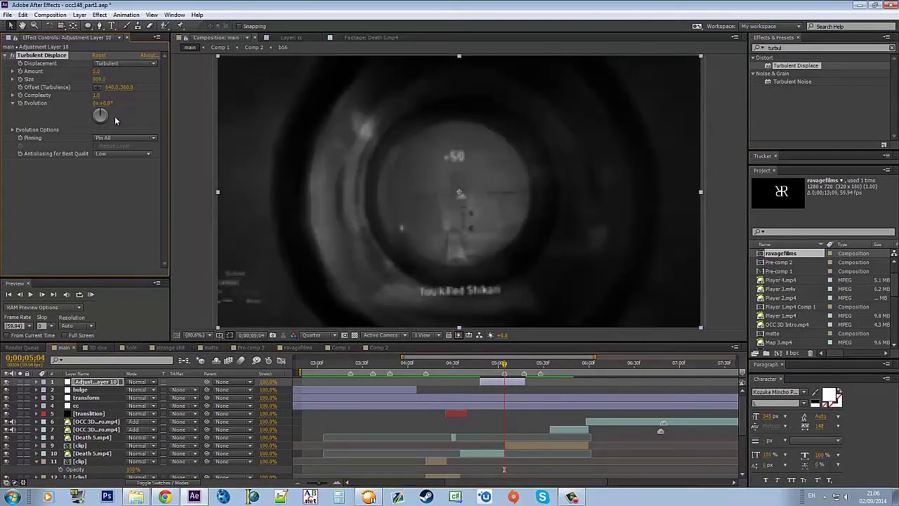
Keyframe the Amount, extend the adjustment layer to 05;17, and preview the distortion
key("k")
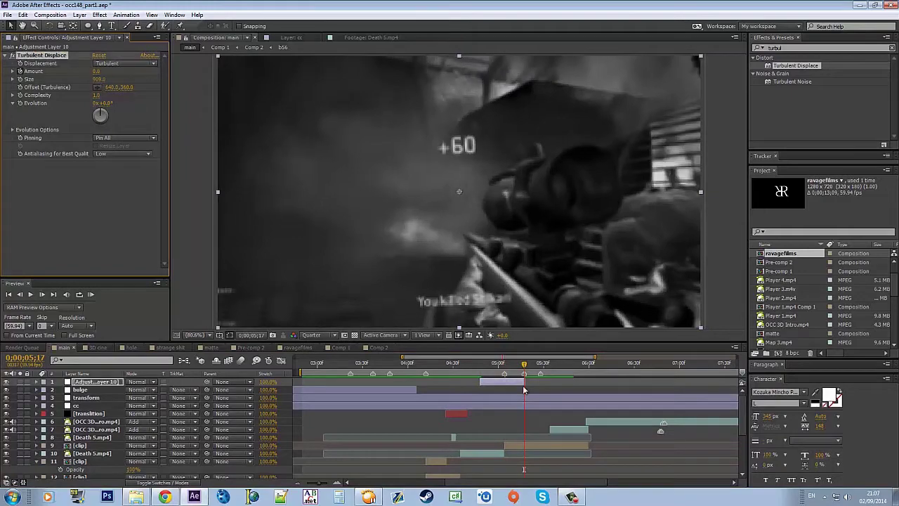
key("u")
mouse_move(524, 382)
left_mouse_down()
mouse_move(545, 381)
mouse_move(546, 398)
left_mouse_up()
key("KP_0")
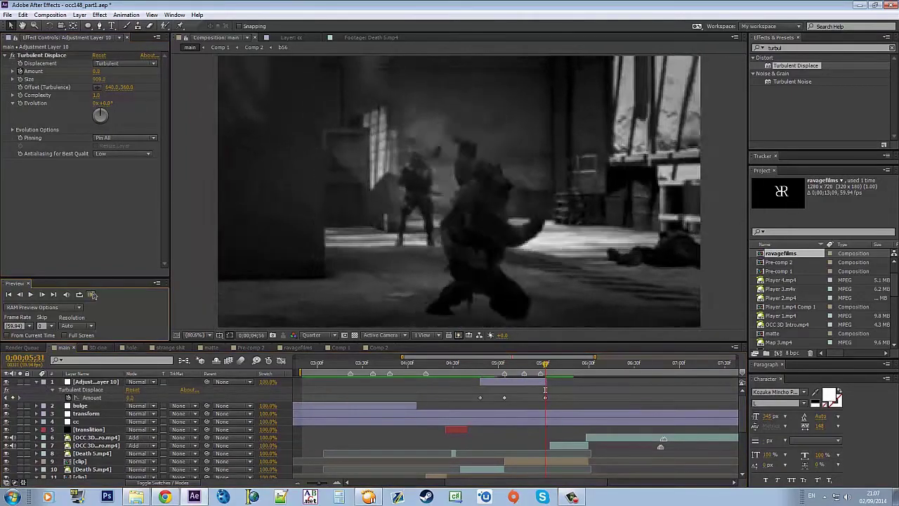
left_click(484, 392)
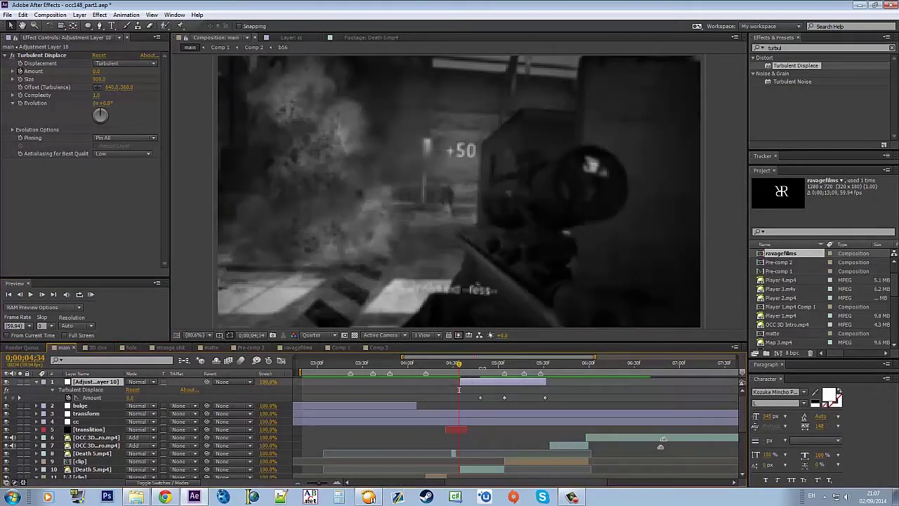
Set the Turbulent Displace Size to 950 and preview the result
left_click(541, 364)
left_click(512, 363)
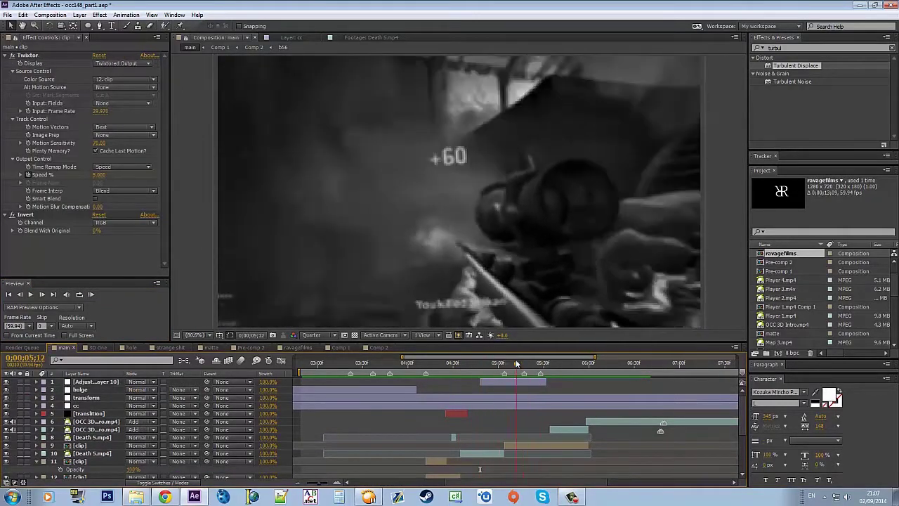
left_click(96, 381)
key("Return")
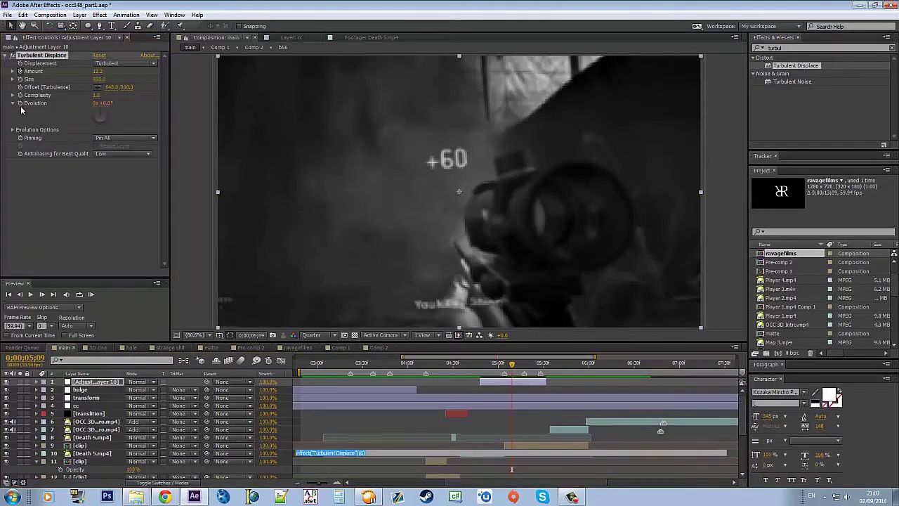
left_click(91, 295)
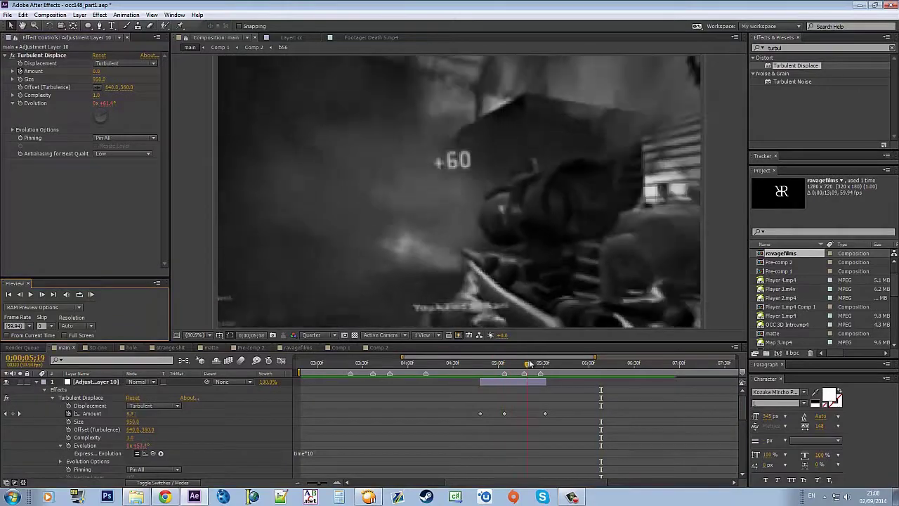
left_click(545, 413)
Easy Ease the Amount keyframes and change the Amount value at 05;04, then preview
key("F9")
left_click(93, 295)
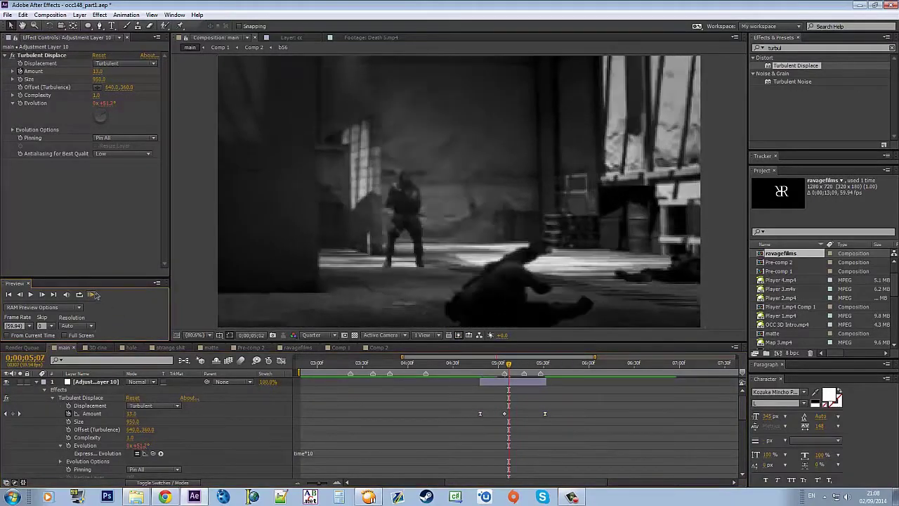
left_click(133, 413)
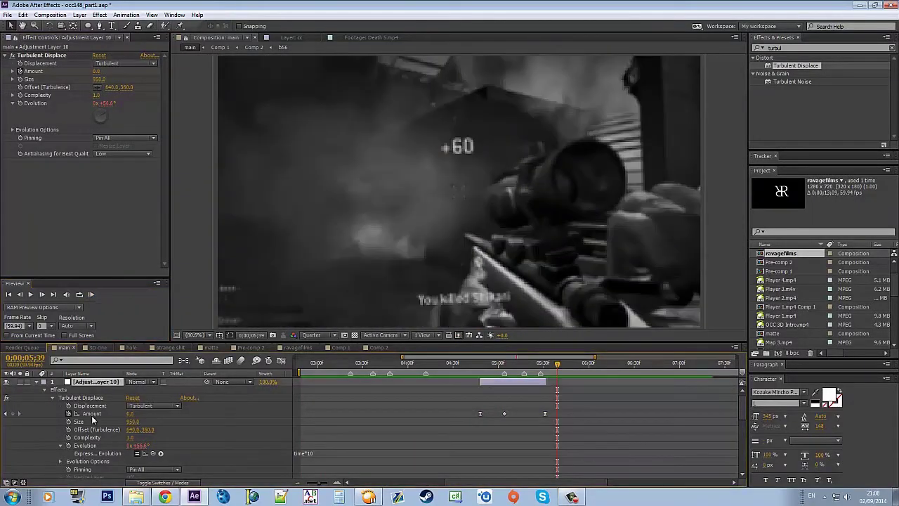
key("Return")
key("KP_0")
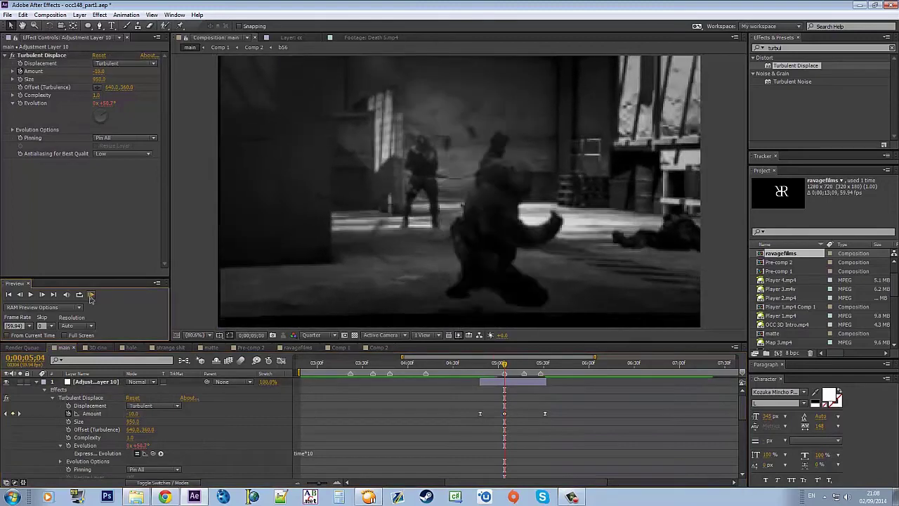
left_click(503, 361)
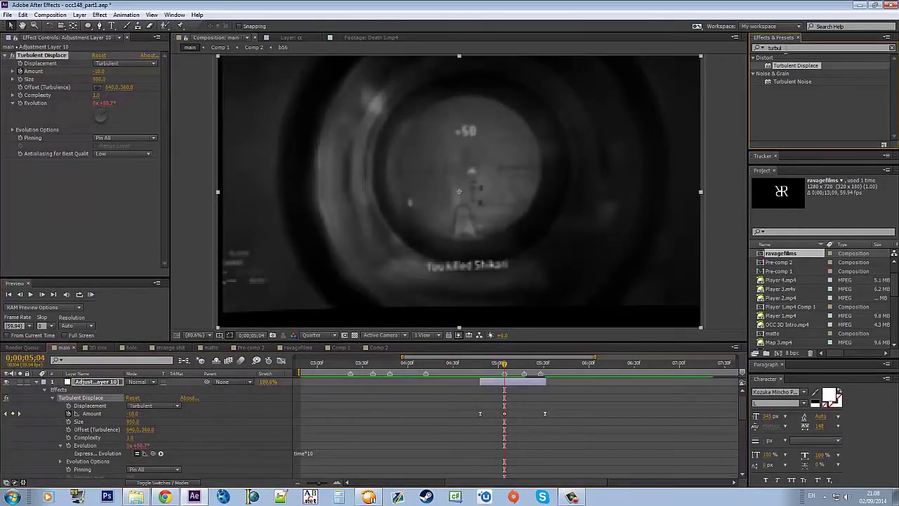
Replace the adjustment layer's Turbulent Displace with Motion Tile and a Displacement Map
type("motio")
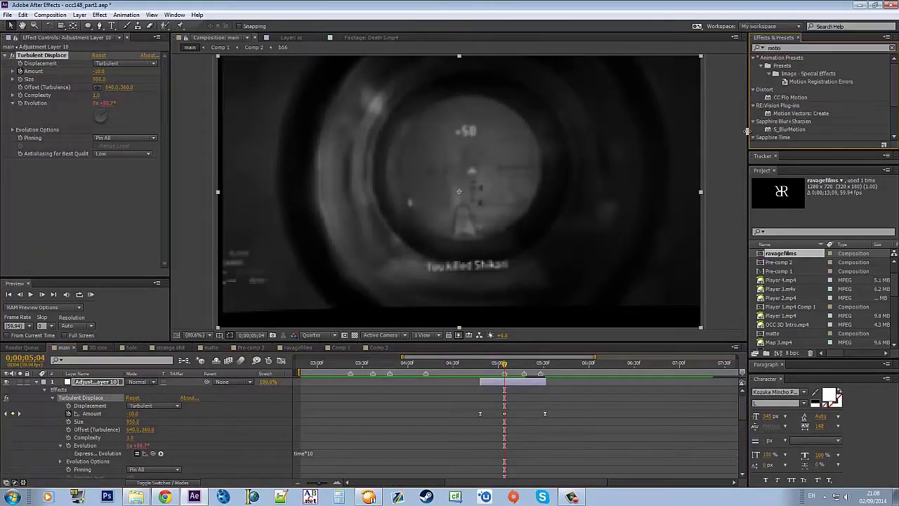
left_click(883, 144)
left_click(417, 257)
left_click_drag(786, 118, 95, 211)
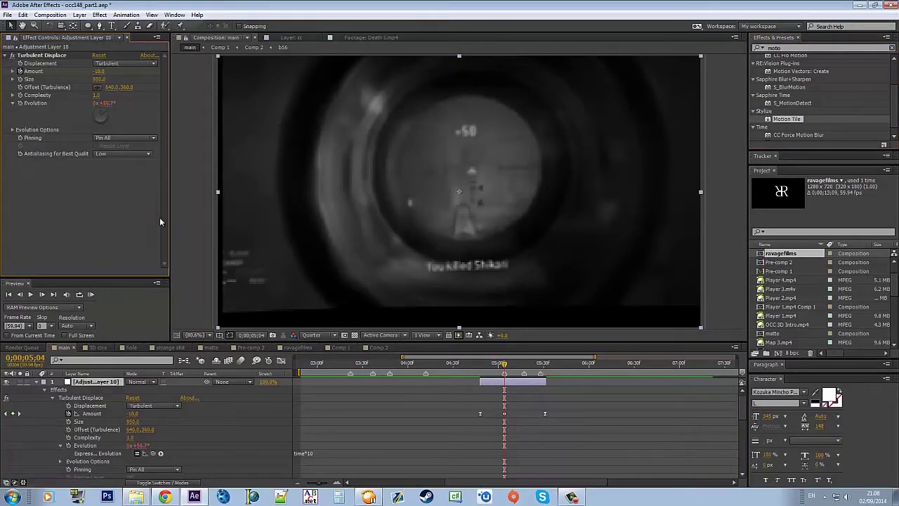
key("Delete")
left_click(790, 48)
type("map")
left_click_drag(798, 83, 95, 99)
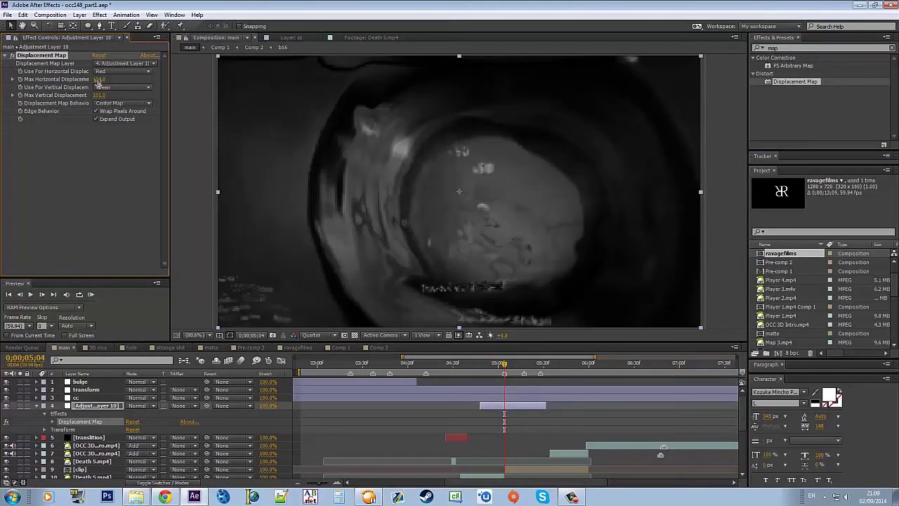
Lower and keyframe the Max Horizontal and Vertical Displacement on the adjustment layer
mouse_move(99, 79)
left_mouse_down()
mouse_move(70, 79)
mouse_move(70, 95)
left_mouse_up()
key("i")
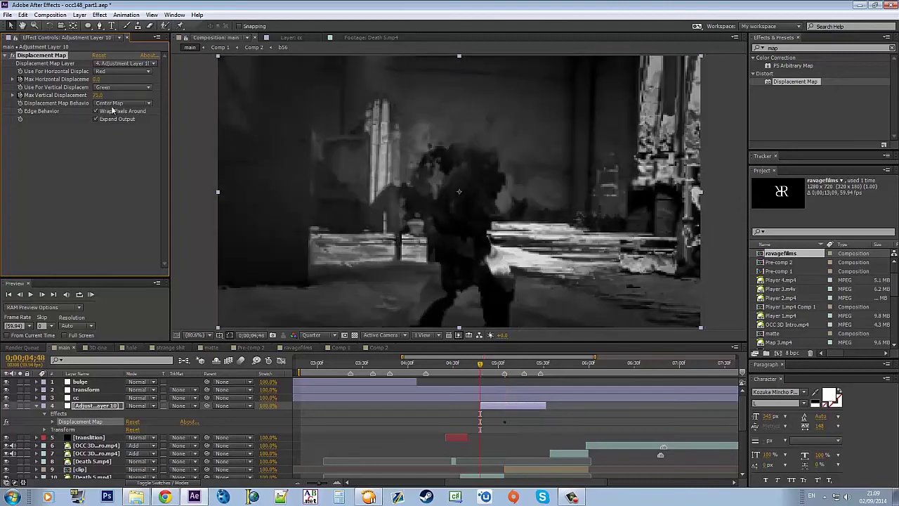
left_click(20, 79)
left_click(20, 95)
key("o")
Preview the displacement effect around frames 05;03 to 05;31
left_click(504, 365)
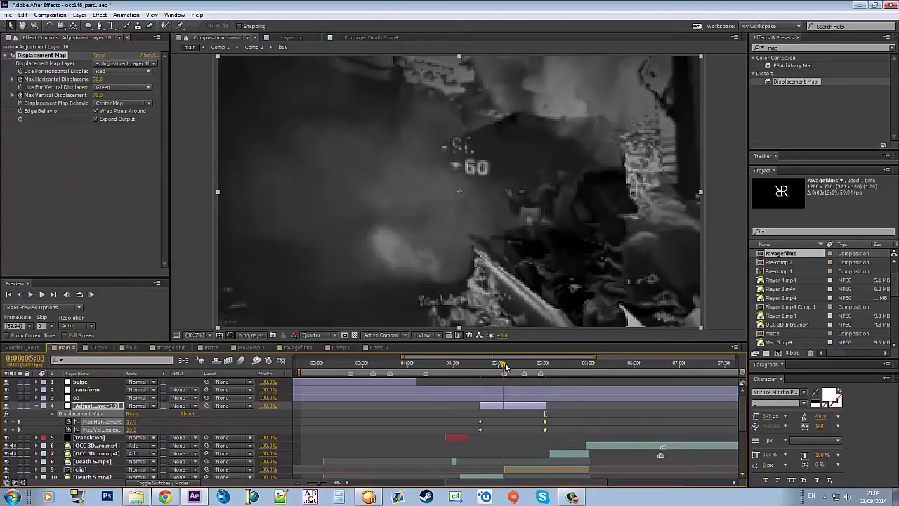
left_click(545, 364)
key("t")
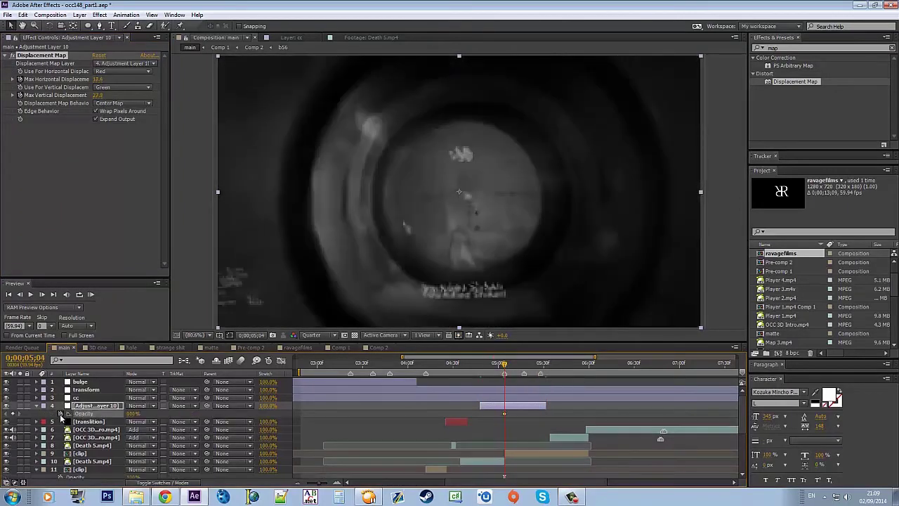
left_click(90, 295)
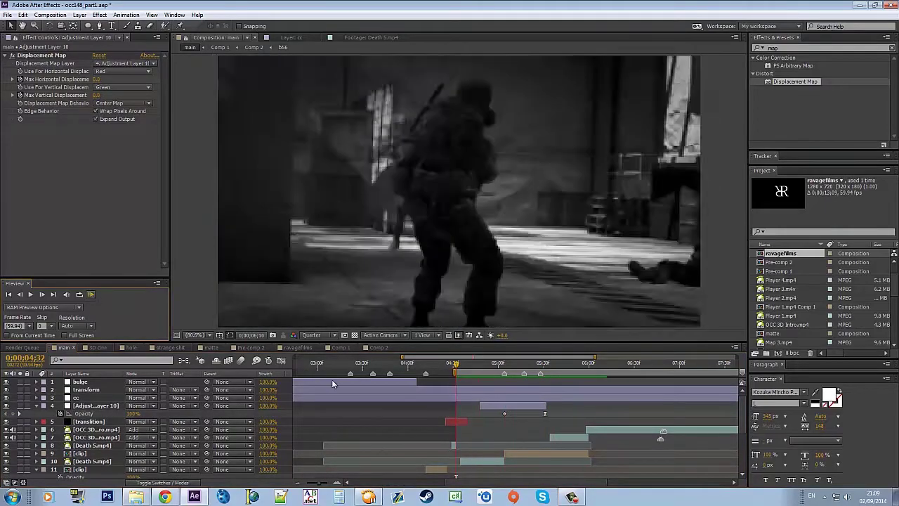
left_click(459, 364)
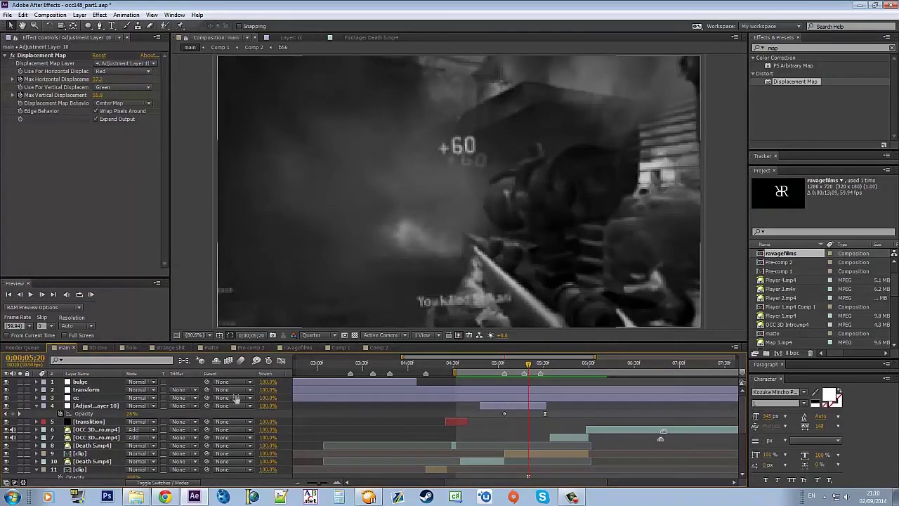
Move Adjustment Layer 10 down above Death 5.mp4 and preview its keyframed displacement
left_click(200, 415)
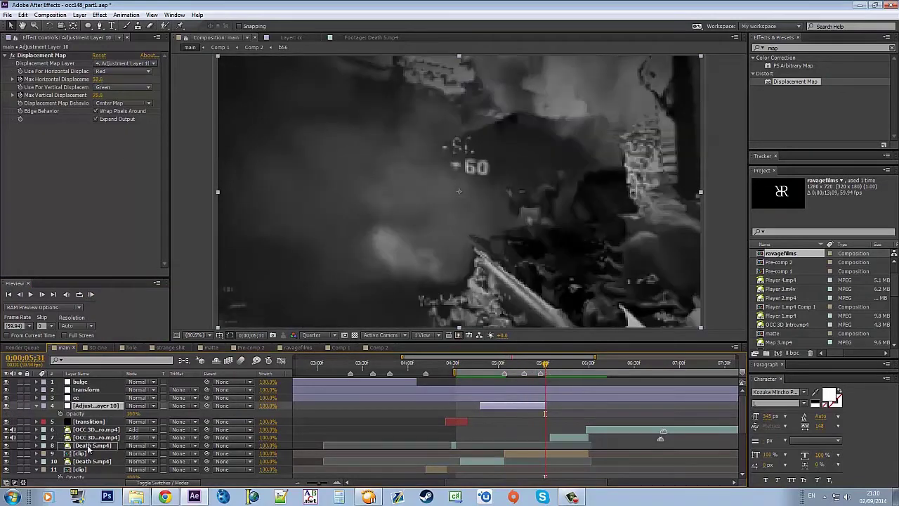
left_click_drag(89, 450, 89, 442)
key("u")
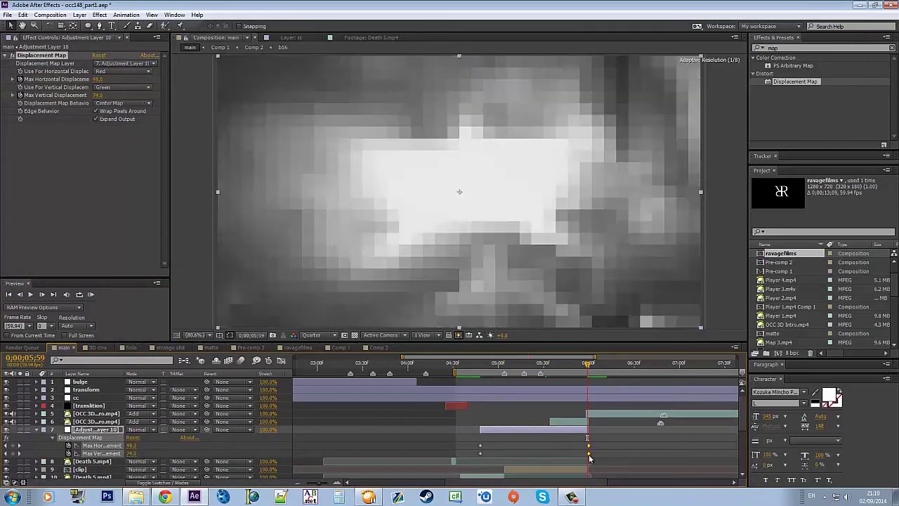
left_click(92, 295)
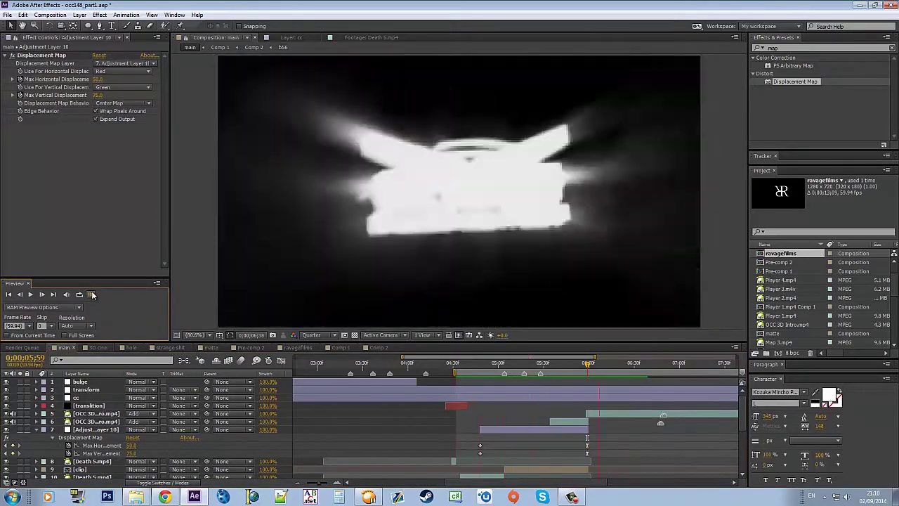
left_click_drag(435, 364, 427, 367)
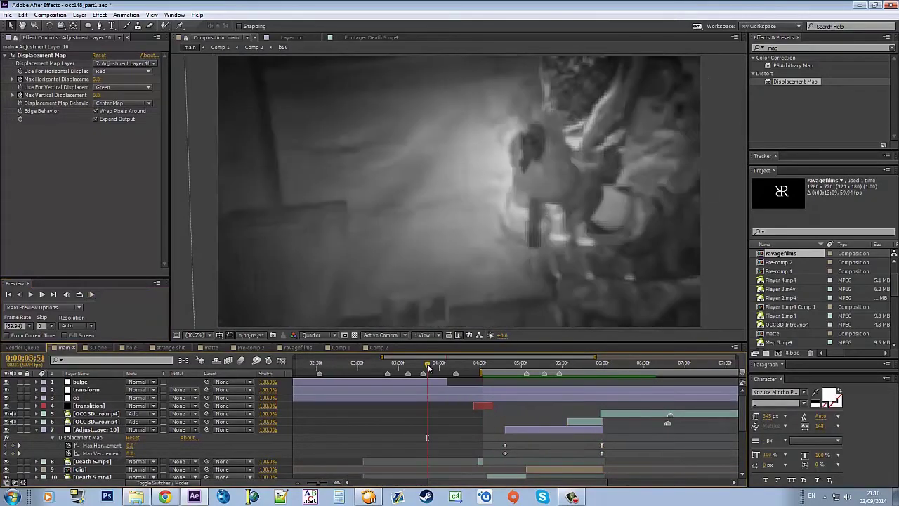
Preview the intro, then trim the displacement adjustment layer to start at 4;47
key("KP_0")
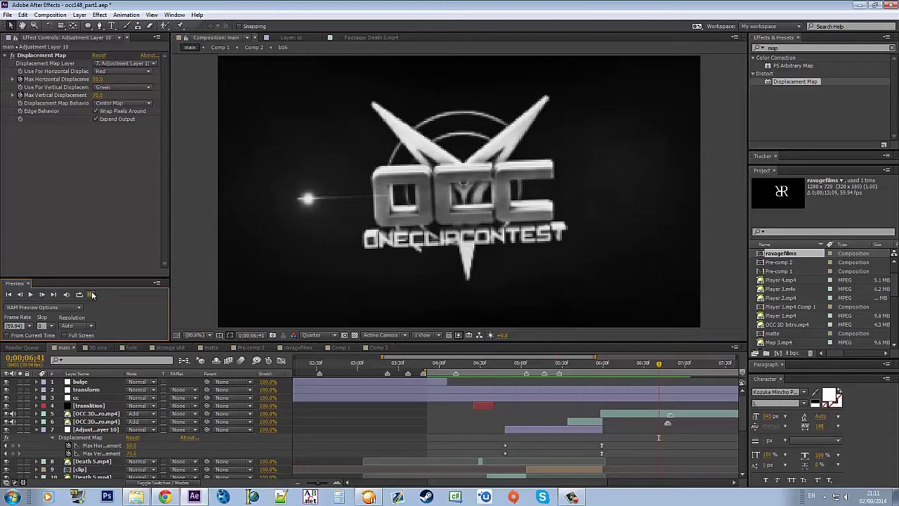
left_click(92, 295)
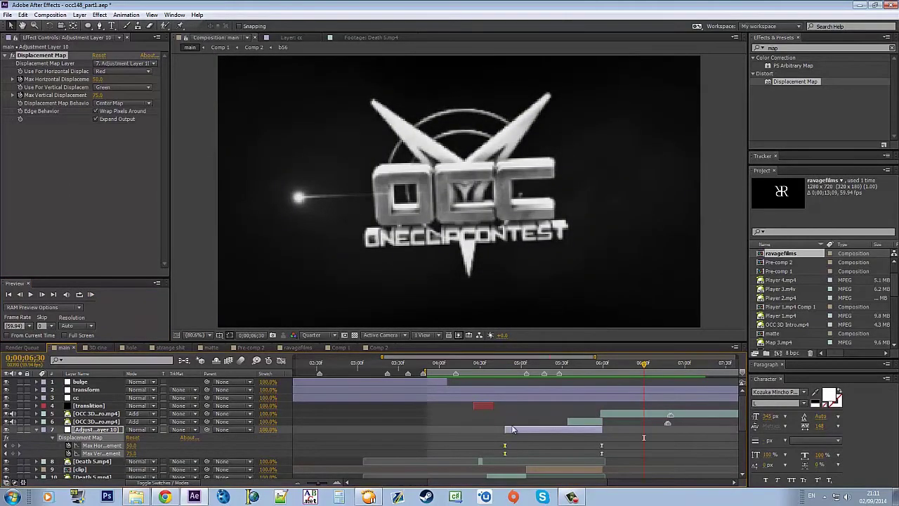
left_click_drag(506, 441, 506, 455)
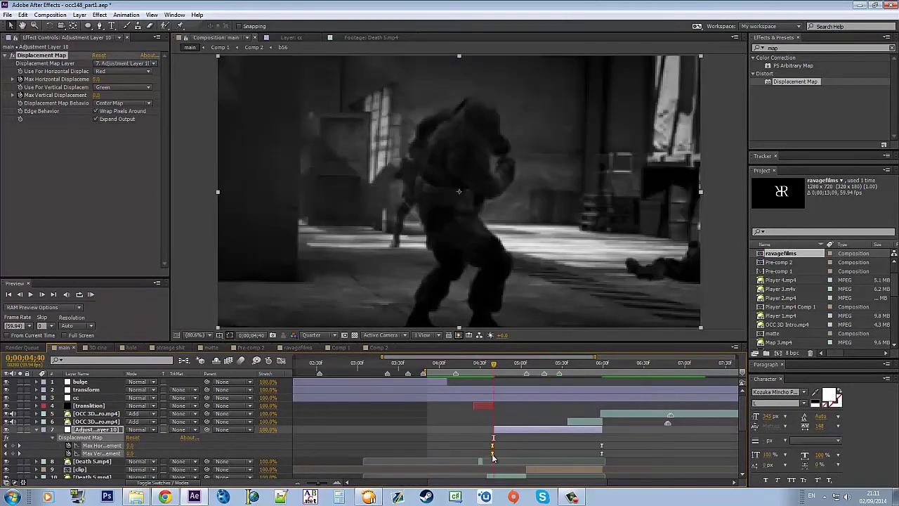
left_click(503, 363)
key("alt+bracketleft")
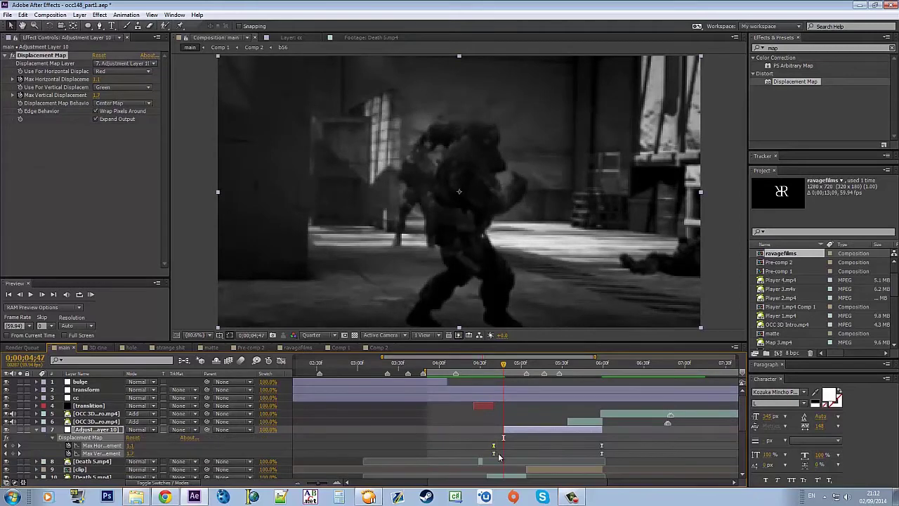
Check the eased displacement curves in the Graph Editor and preview the ramp
left_click(280, 360)
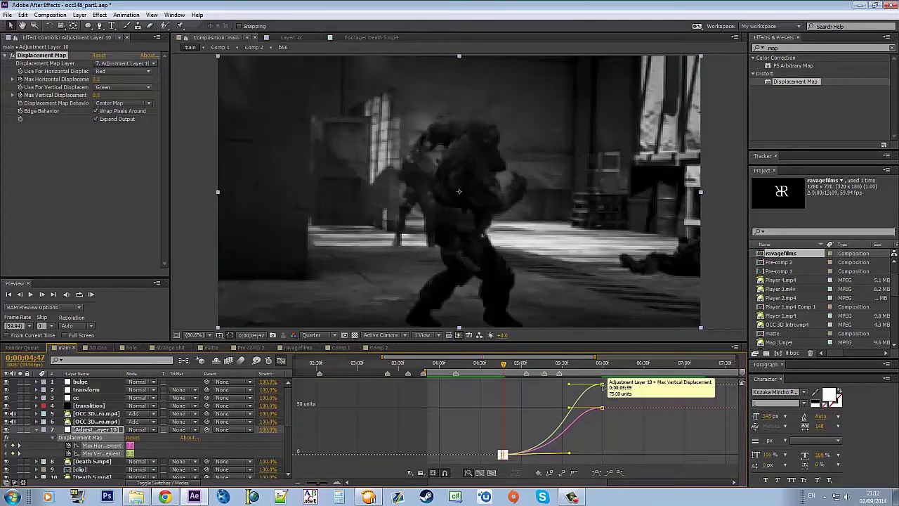
left_click(604, 413)
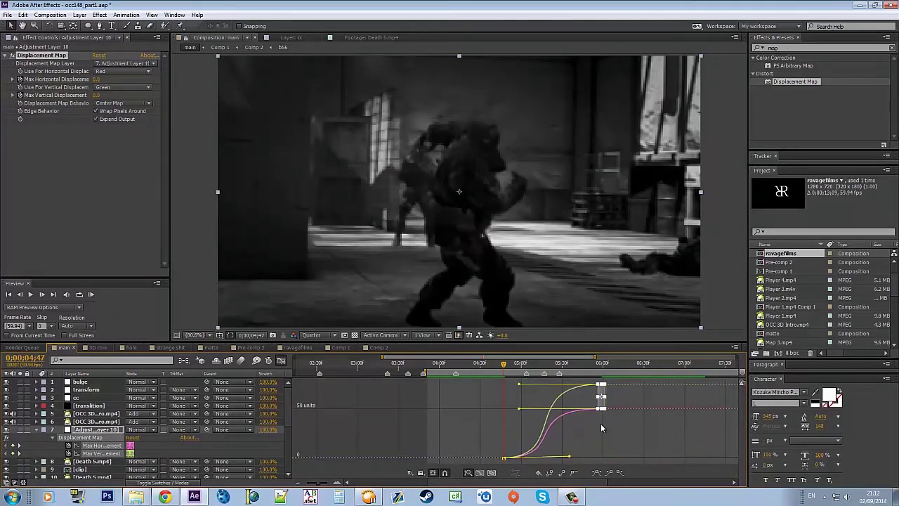
left_click(92, 294)
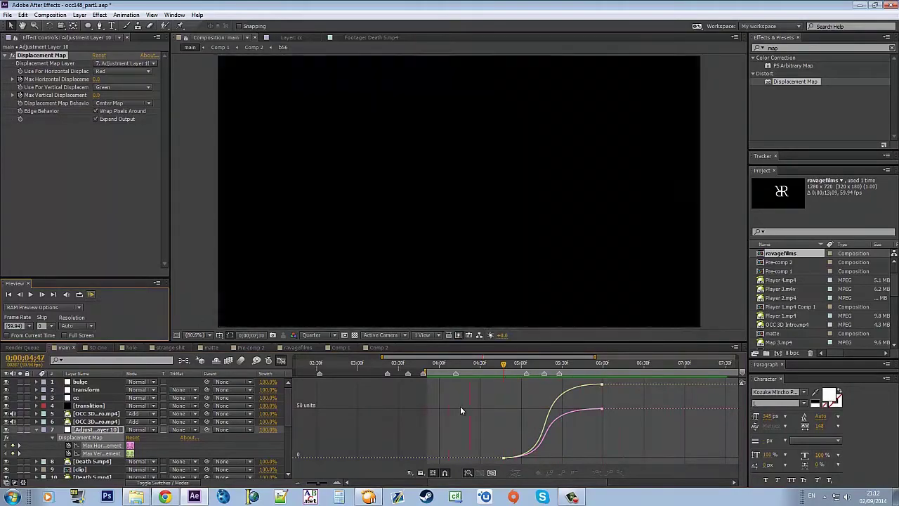
key("shift+F3")
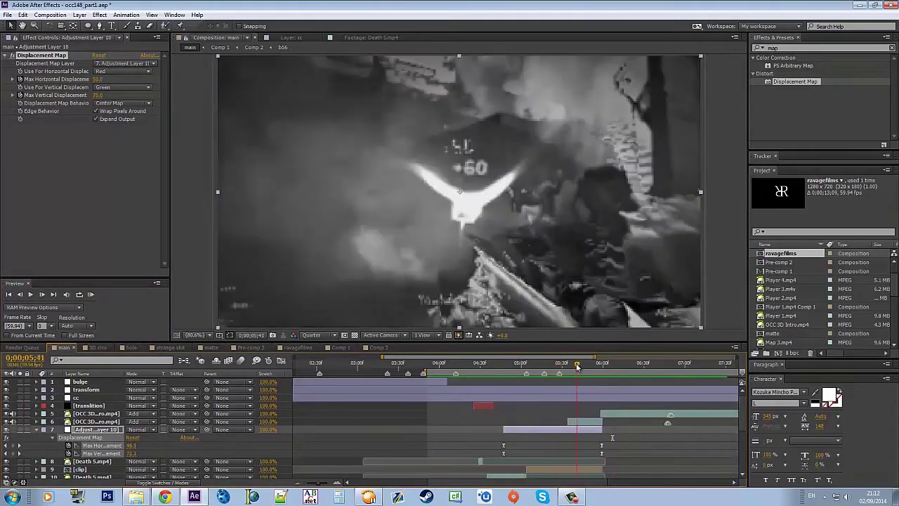
Select the [clip] layer and set the current time to about 4;53
left_click(572, 423)
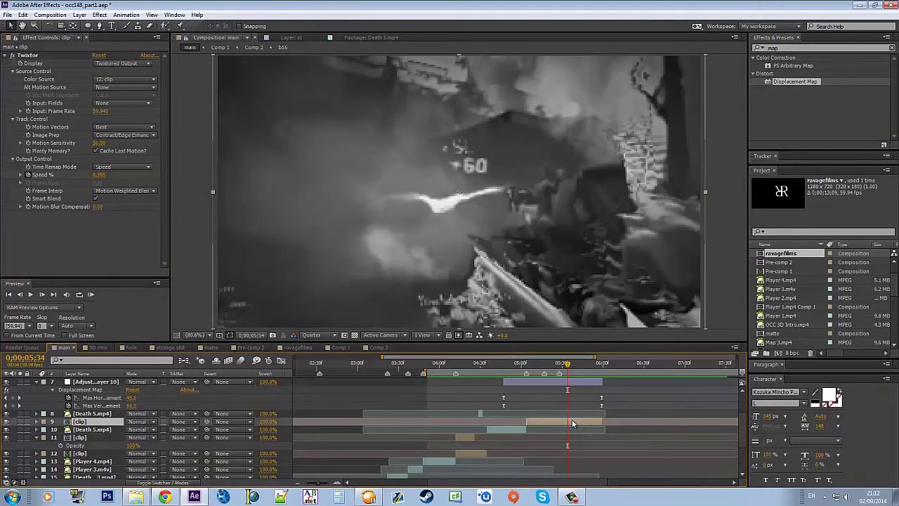
key("ctrl+z")
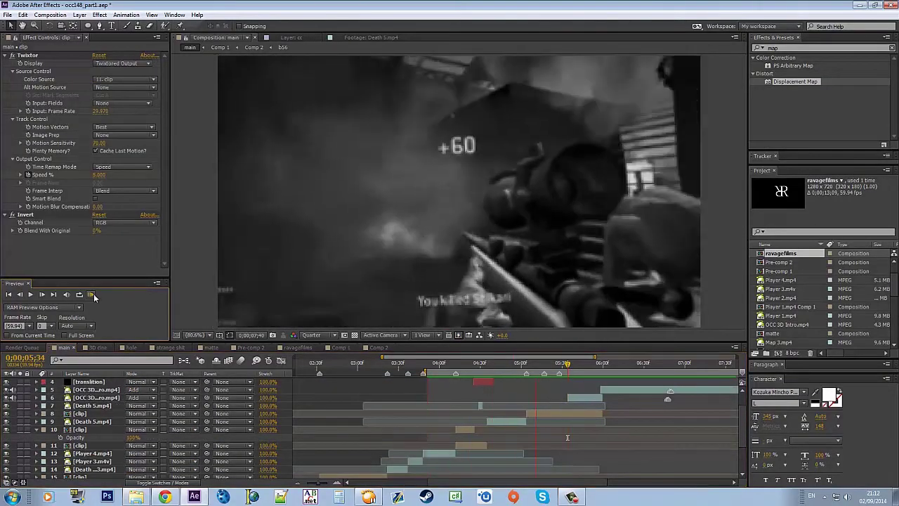
left_click(513, 422)
left_click(512, 364)
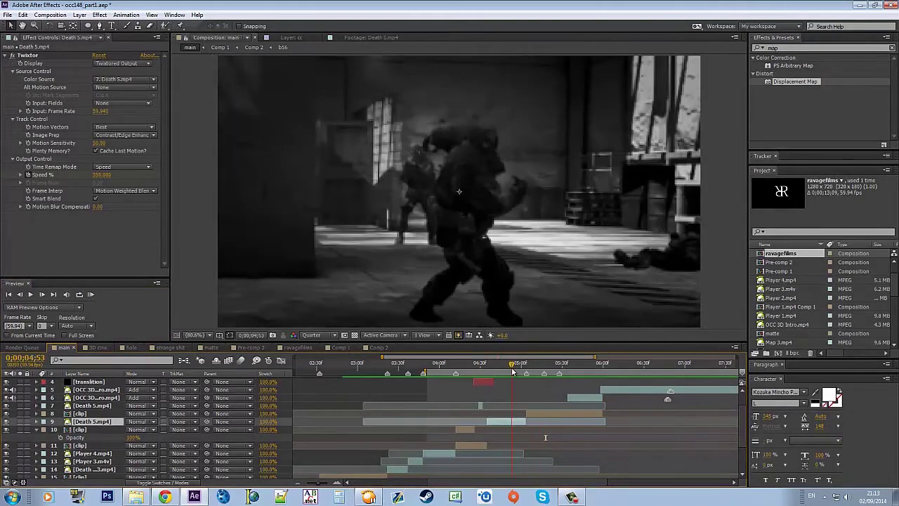
left_click_drag(511, 364, 538, 364)
scroll(533, 399, "up", 1)
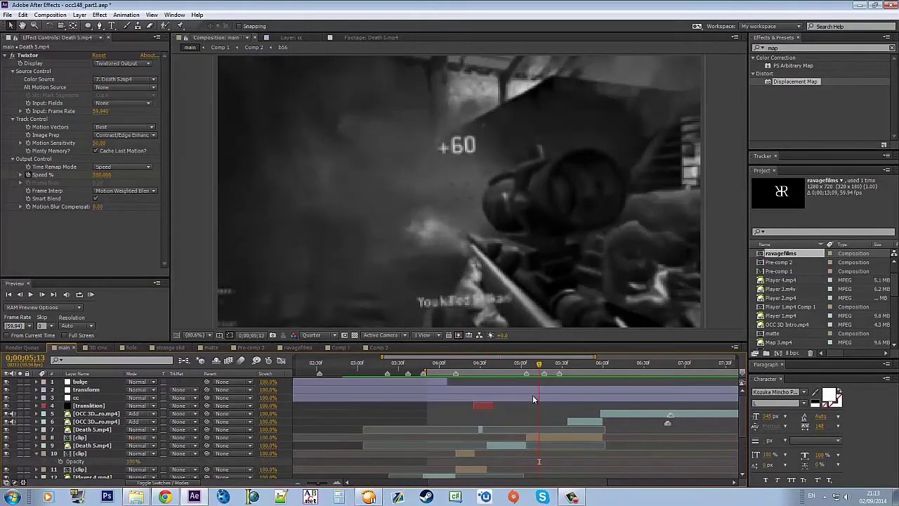
Find Distort > Warp in Effects & Presets and apply it to layer 8 [clip]
key("ctrl+5")
left_click_drag(800, 161, 800, 241)
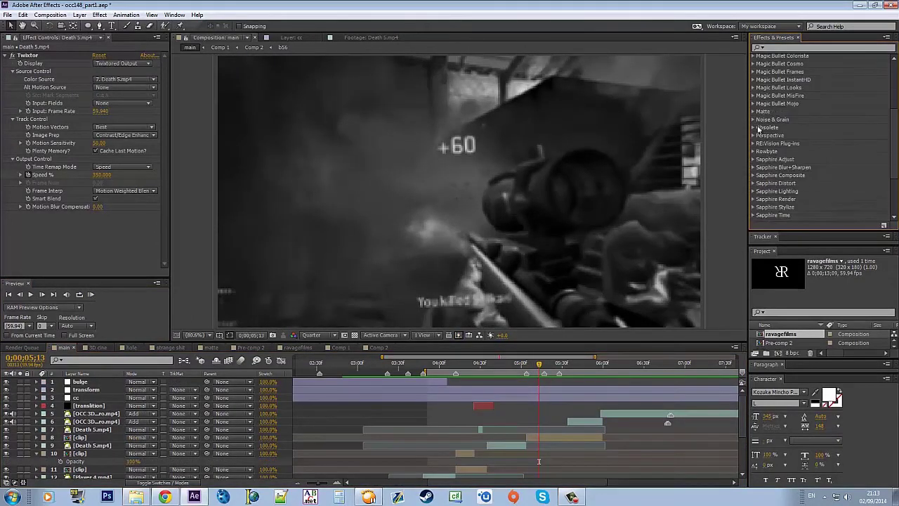
scroll(755, 191, "down", 2)
scroll(755, 191, "down", 4)
left_click(754, 176)
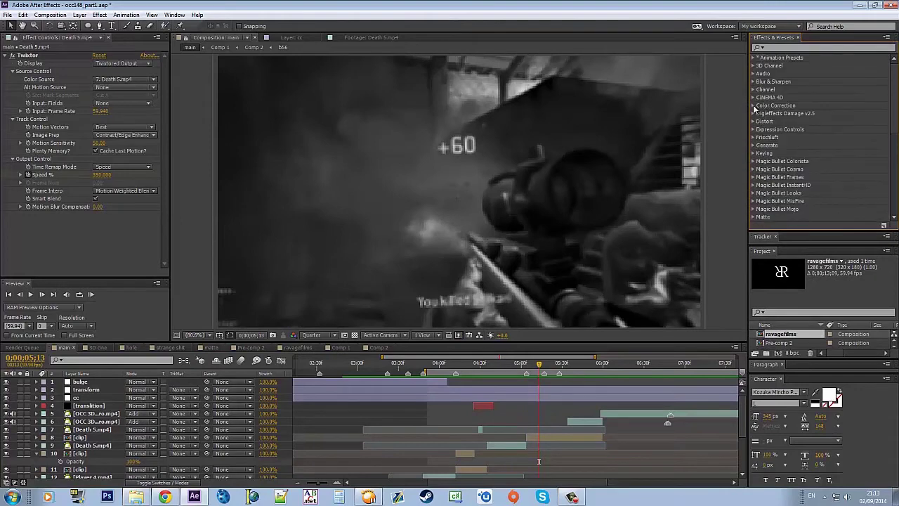
scroll(759, 162, "down", 5)
scroll(759, 162, "up", 3)
left_click(787, 123)
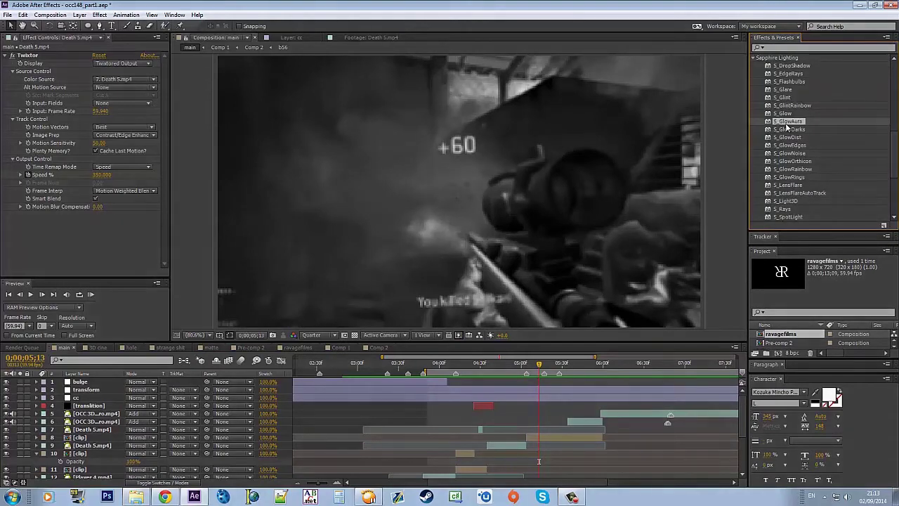
scroll(783, 130, "up", 5)
scroll(773, 139, "up", 5)
left_click(753, 121)
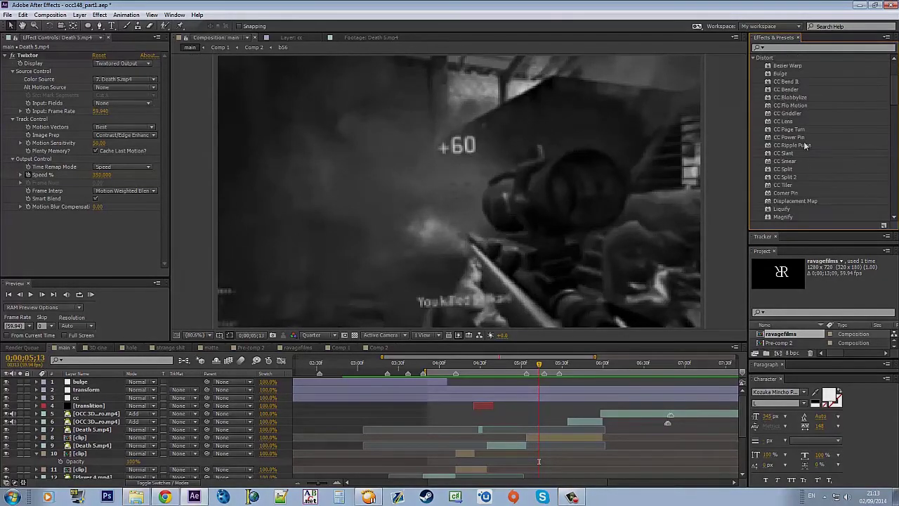
scroll(821, 151, "down", 5)
scroll(829, 157, "down", 3)
scroll(830, 156, "down", 3)
scroll(830, 157, "down", 1)
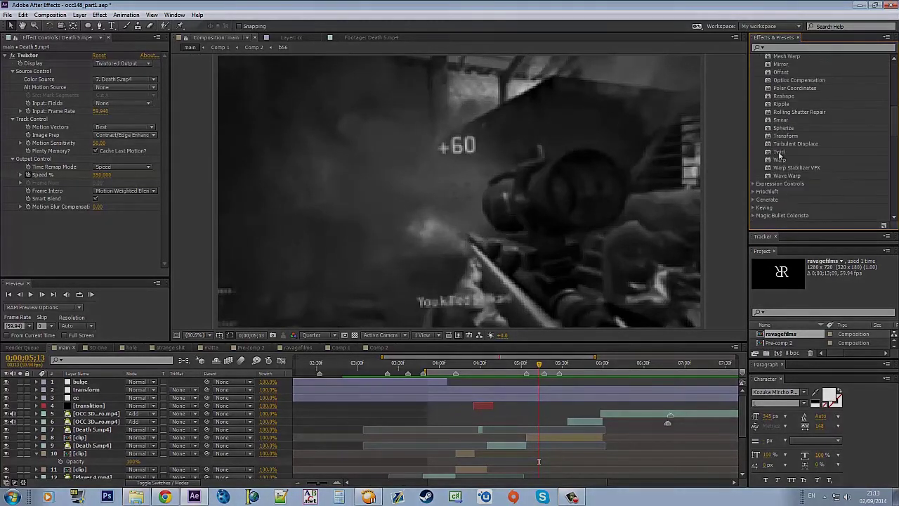
left_click_drag(779, 160, 80, 437)
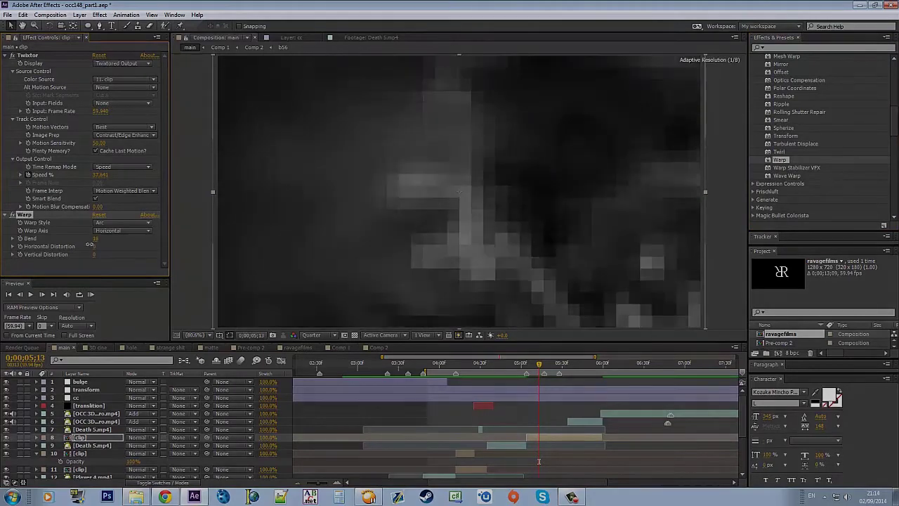
Set Warp Bend to 0, switch the style to FishEye, and keyframe a new Bend at 5;27
left_click_drag(98, 239, 117, 242)
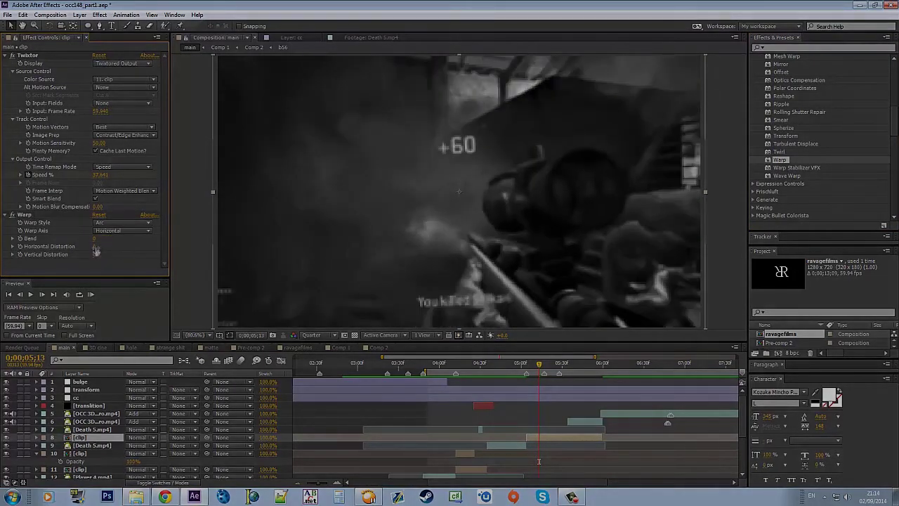
left_click(123, 222)
left_click(136, 326)
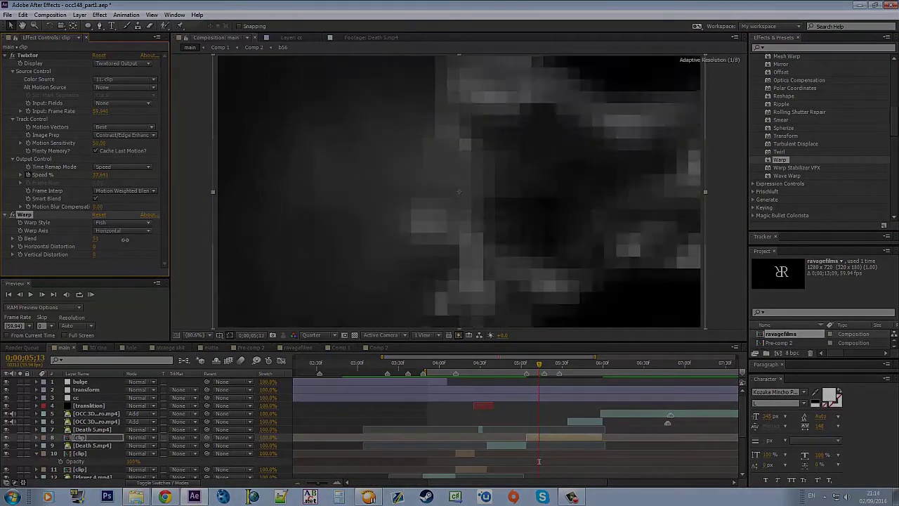
left_click(141, 223)
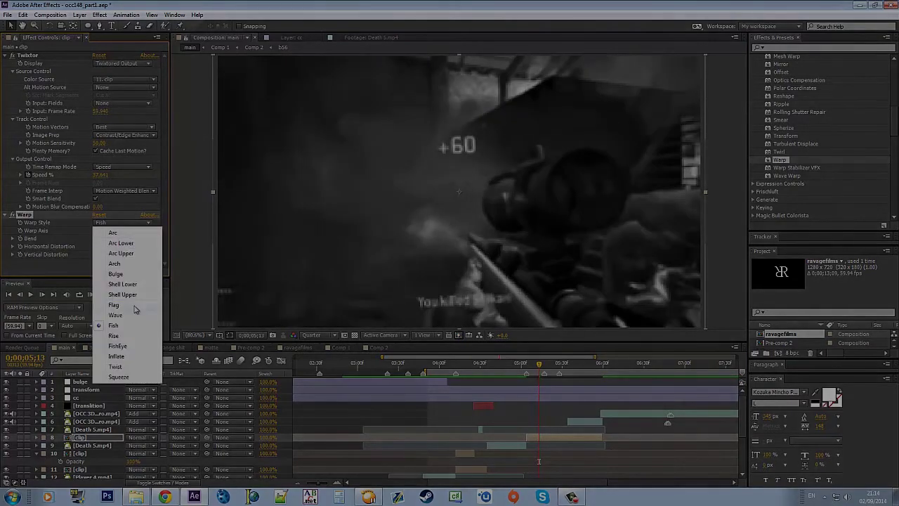
left_click(138, 337)
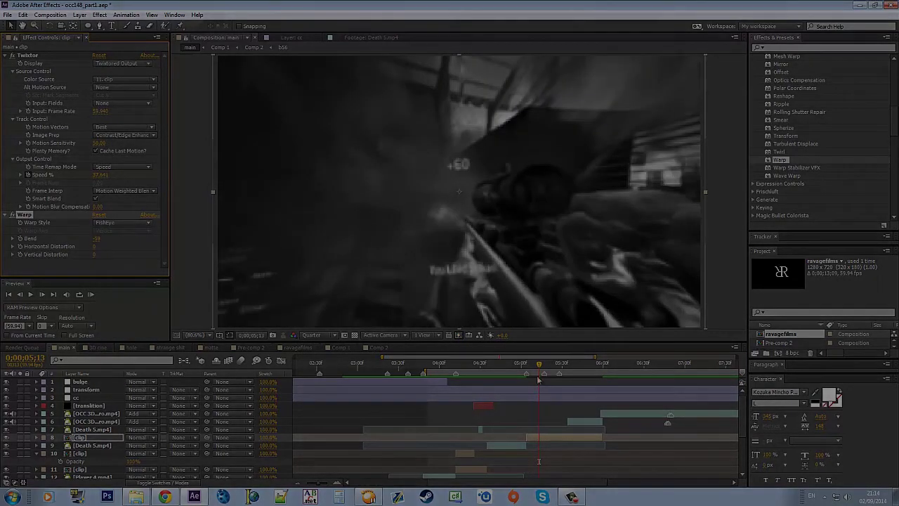
mouse_move(539, 380)
left_mouse_down()
mouse_move(559, 369)
mouse_move(601, 368)
left_mouse_up()
key("Return")
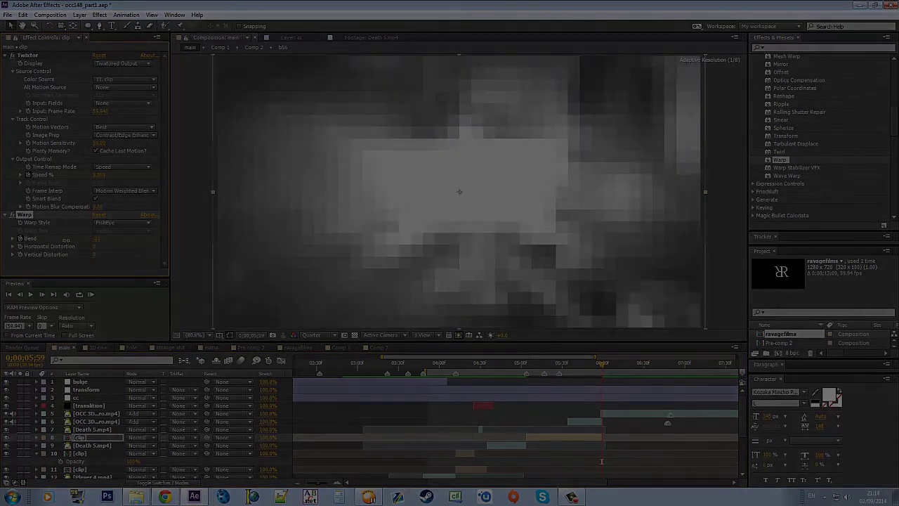
Play back the FishEye-warped clip into the OCC logo intro, then save the project
key("u")
left_click(90, 295)
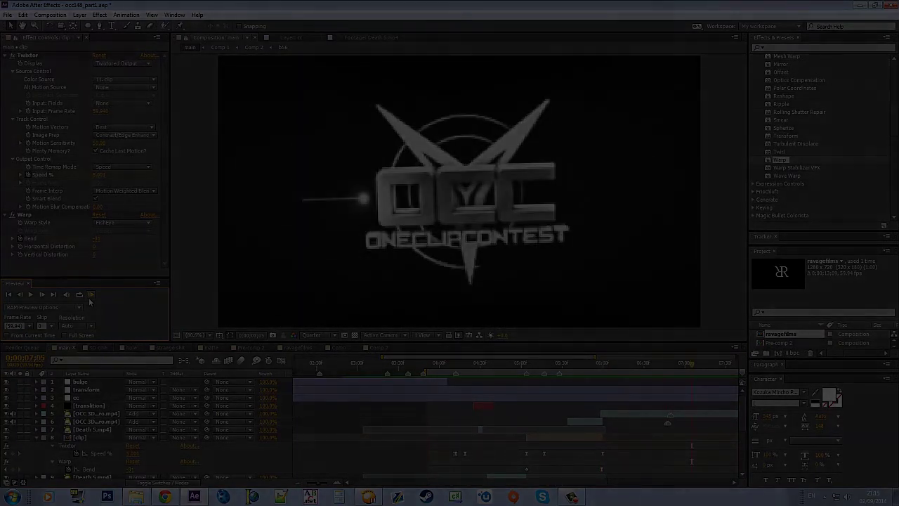
key("ctrl+s")
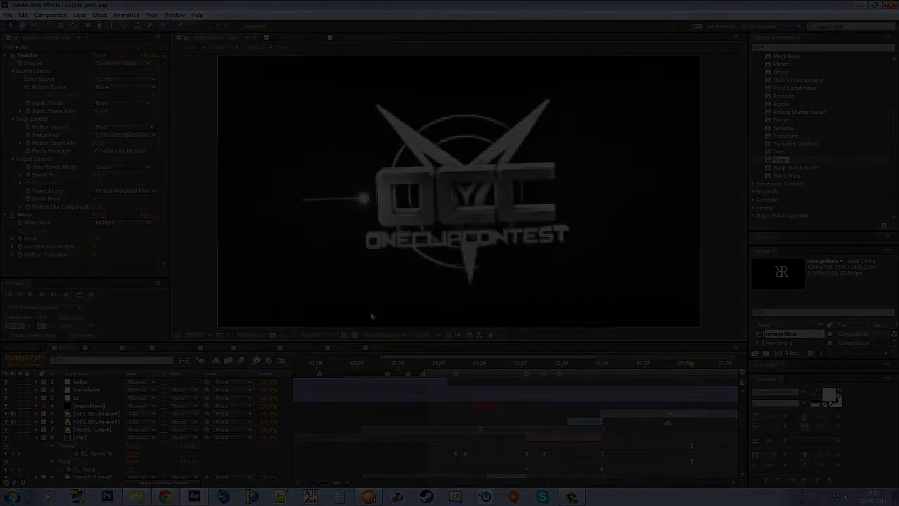